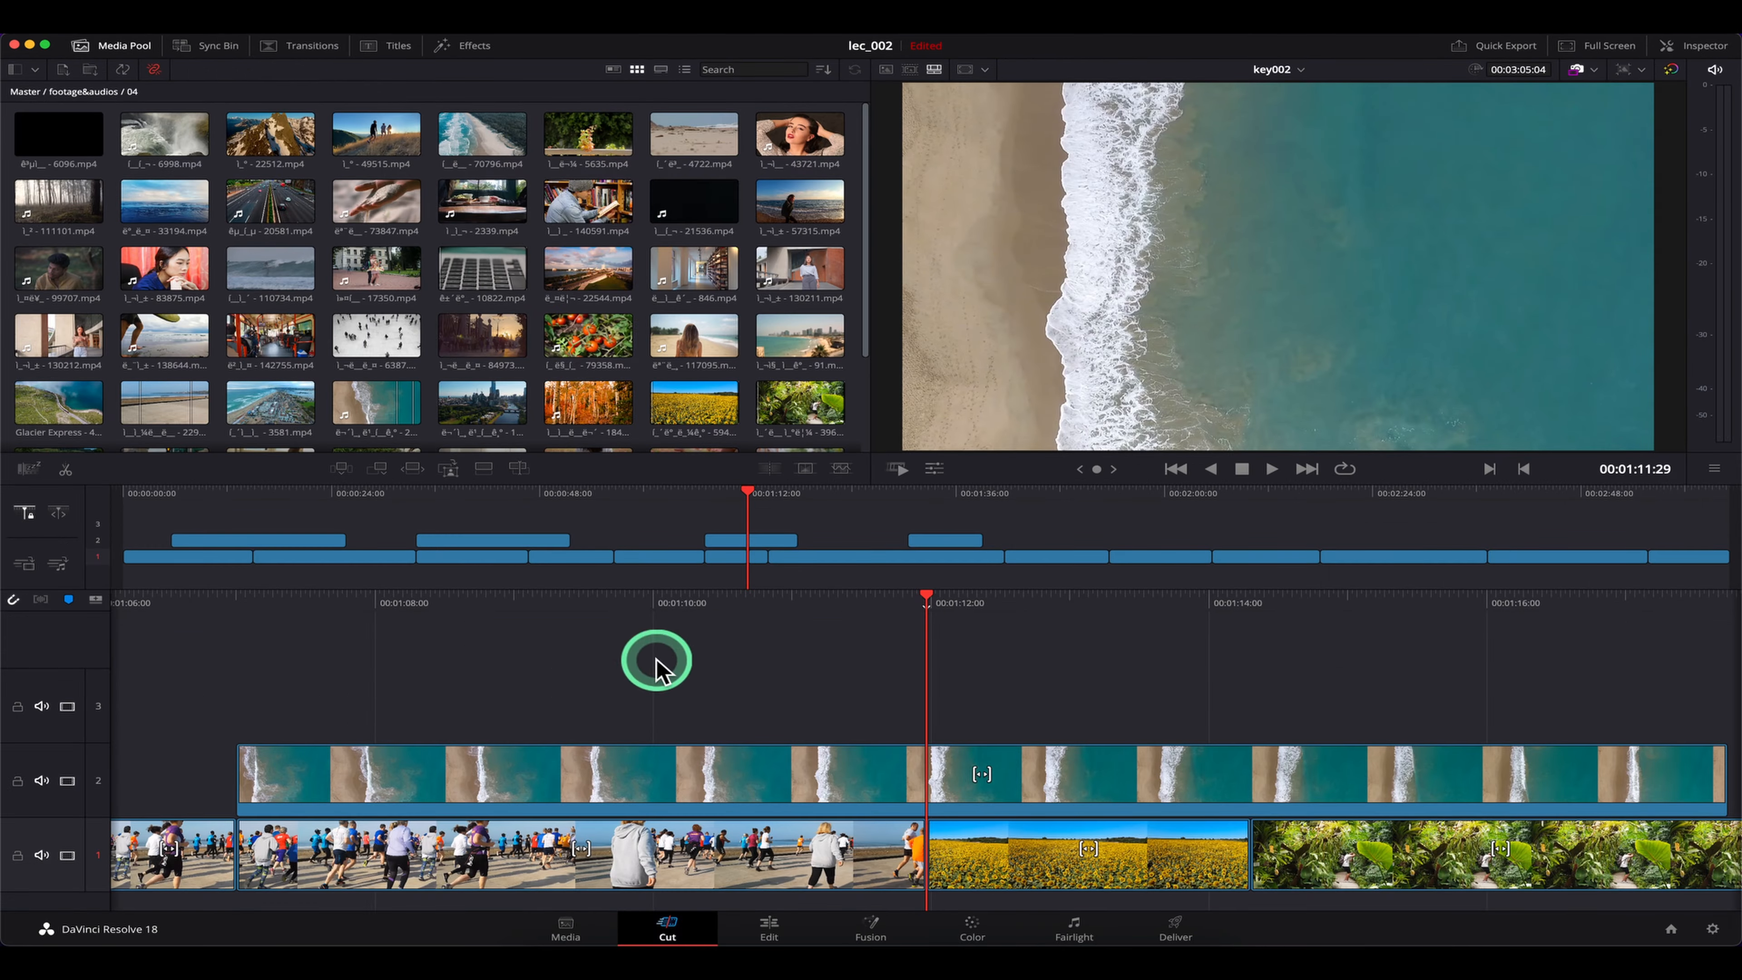
Scrub the beach clip to 00:01:14:02 on the Cut page and view the Edit, Fusion and Color pages, returning to Edit
drag(1092, 650, 752, 640)
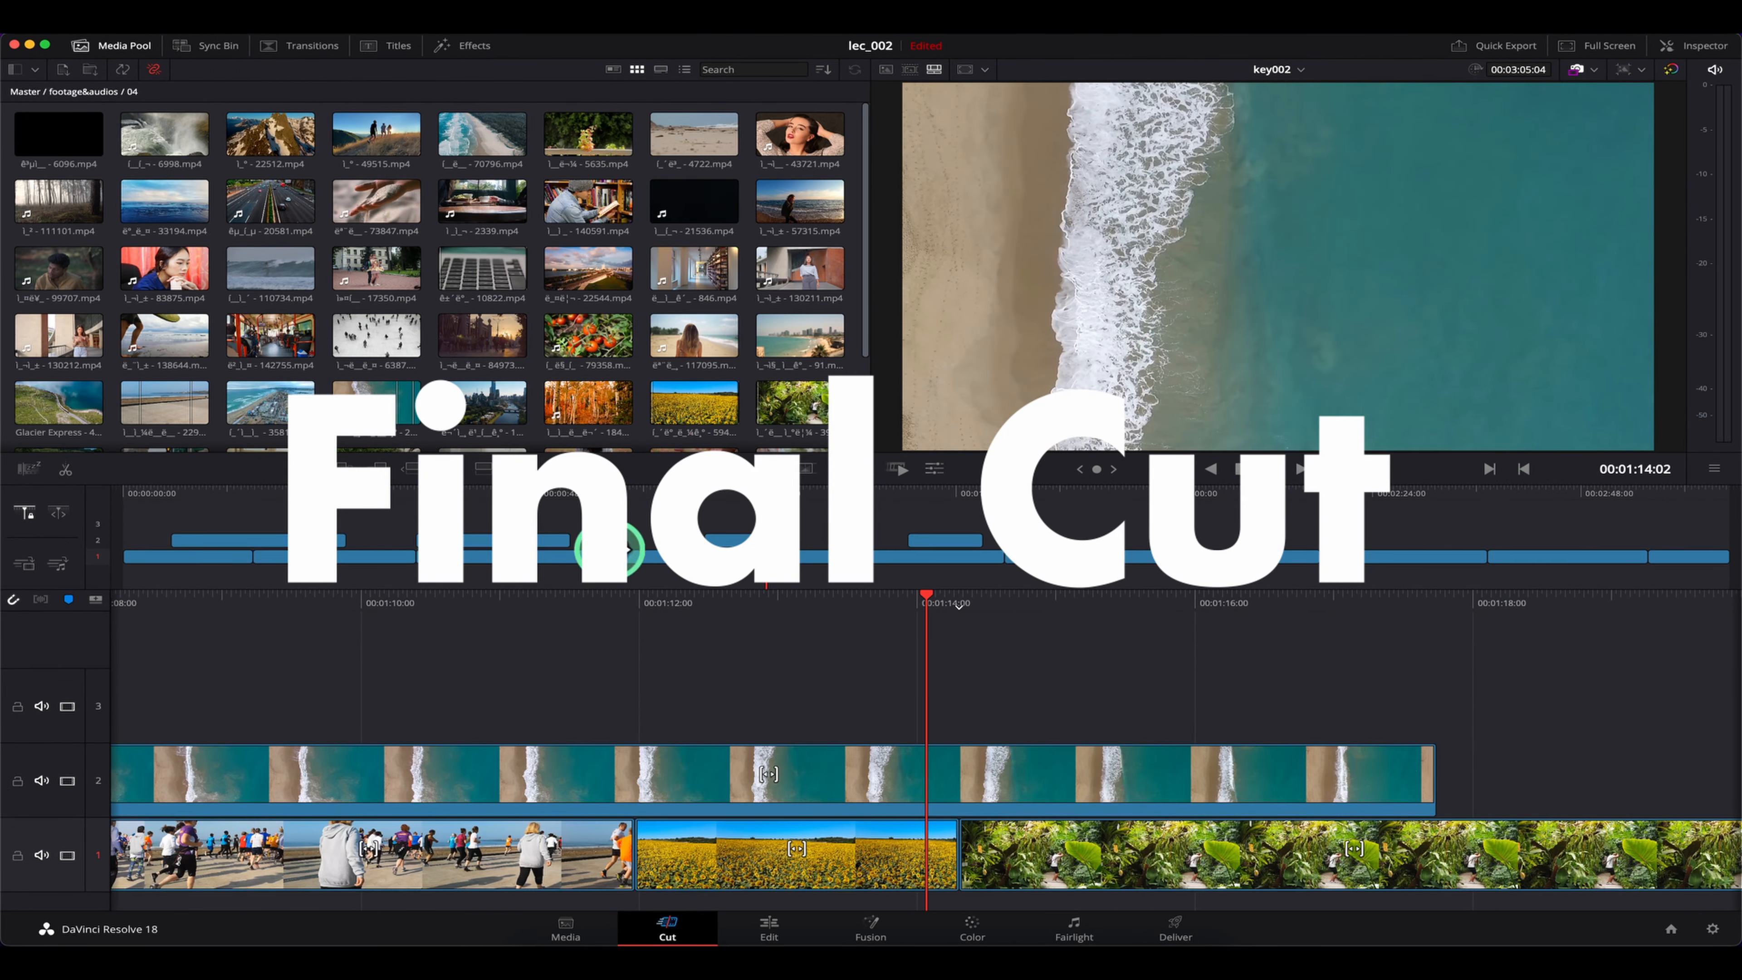
click(778, 932)
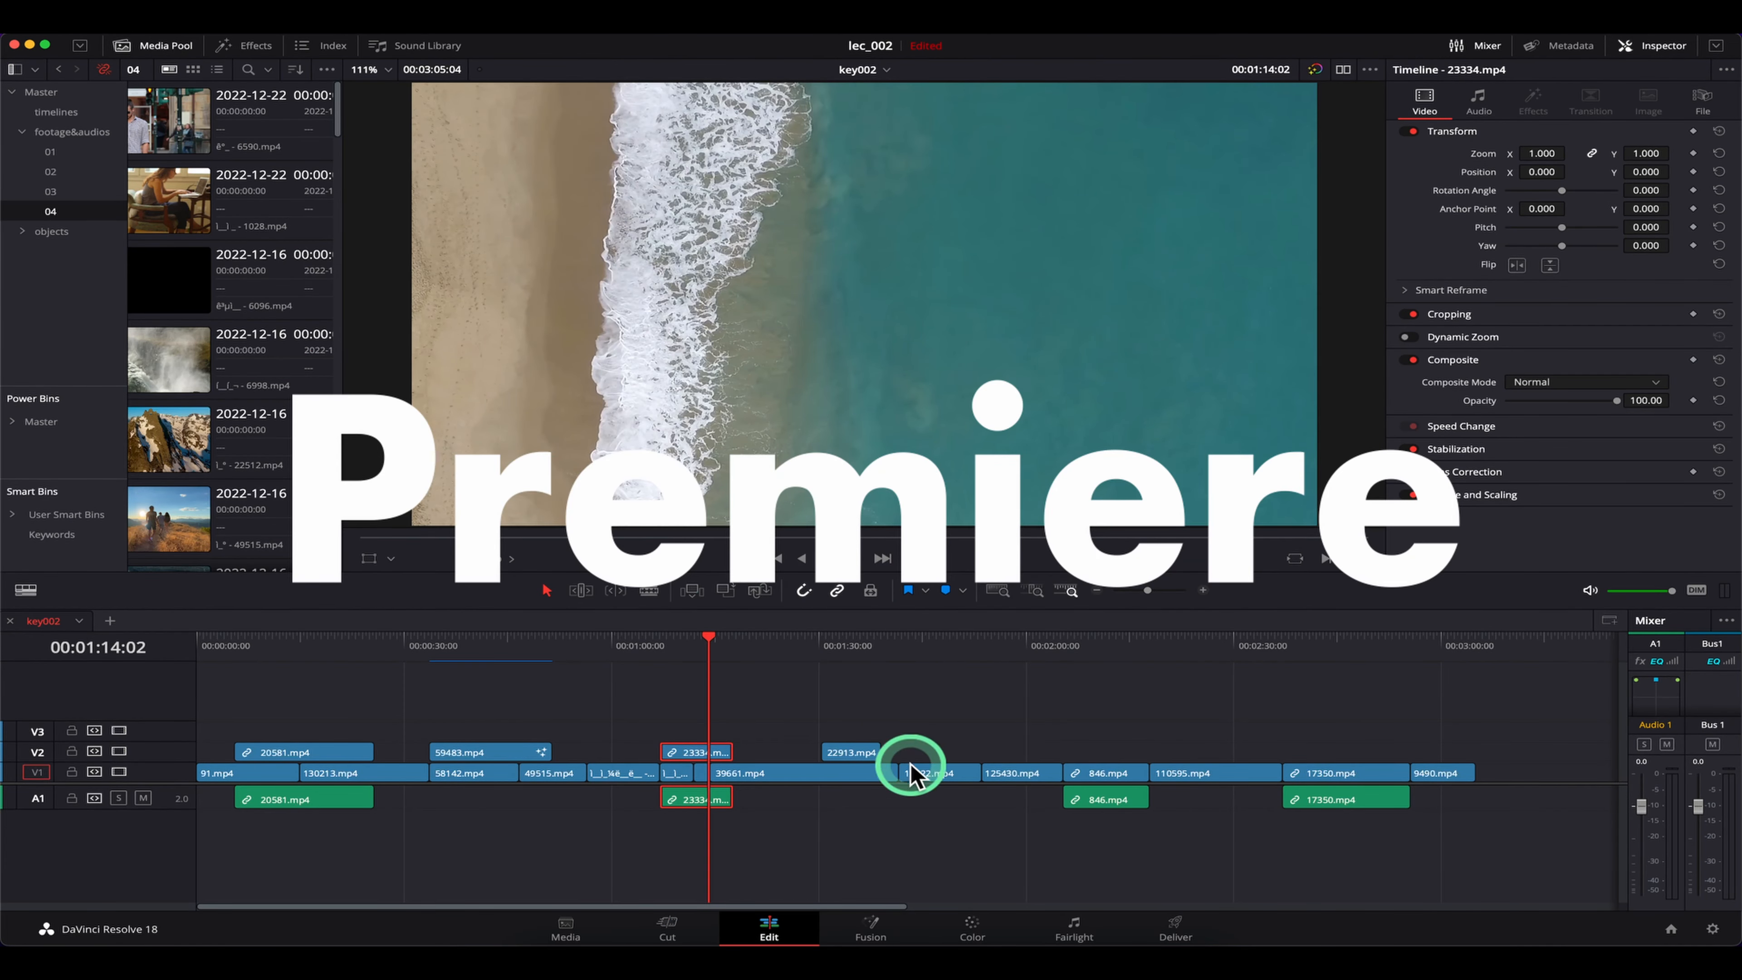
click(906, 925)
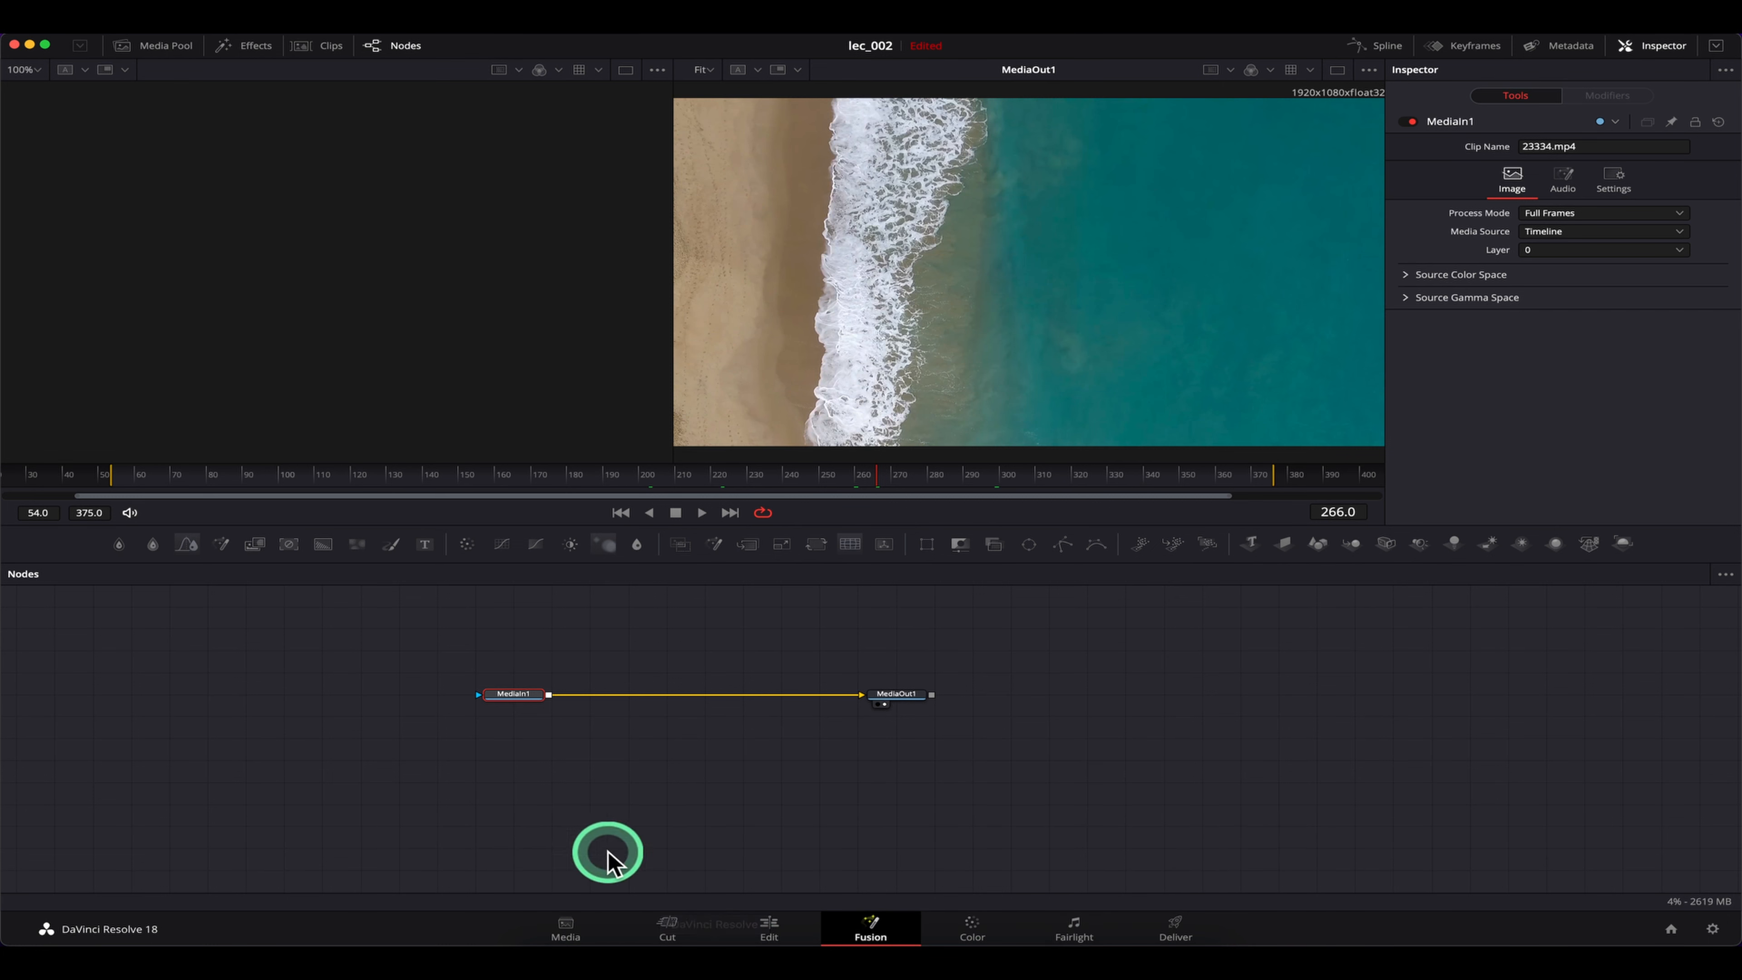
click(937, 934)
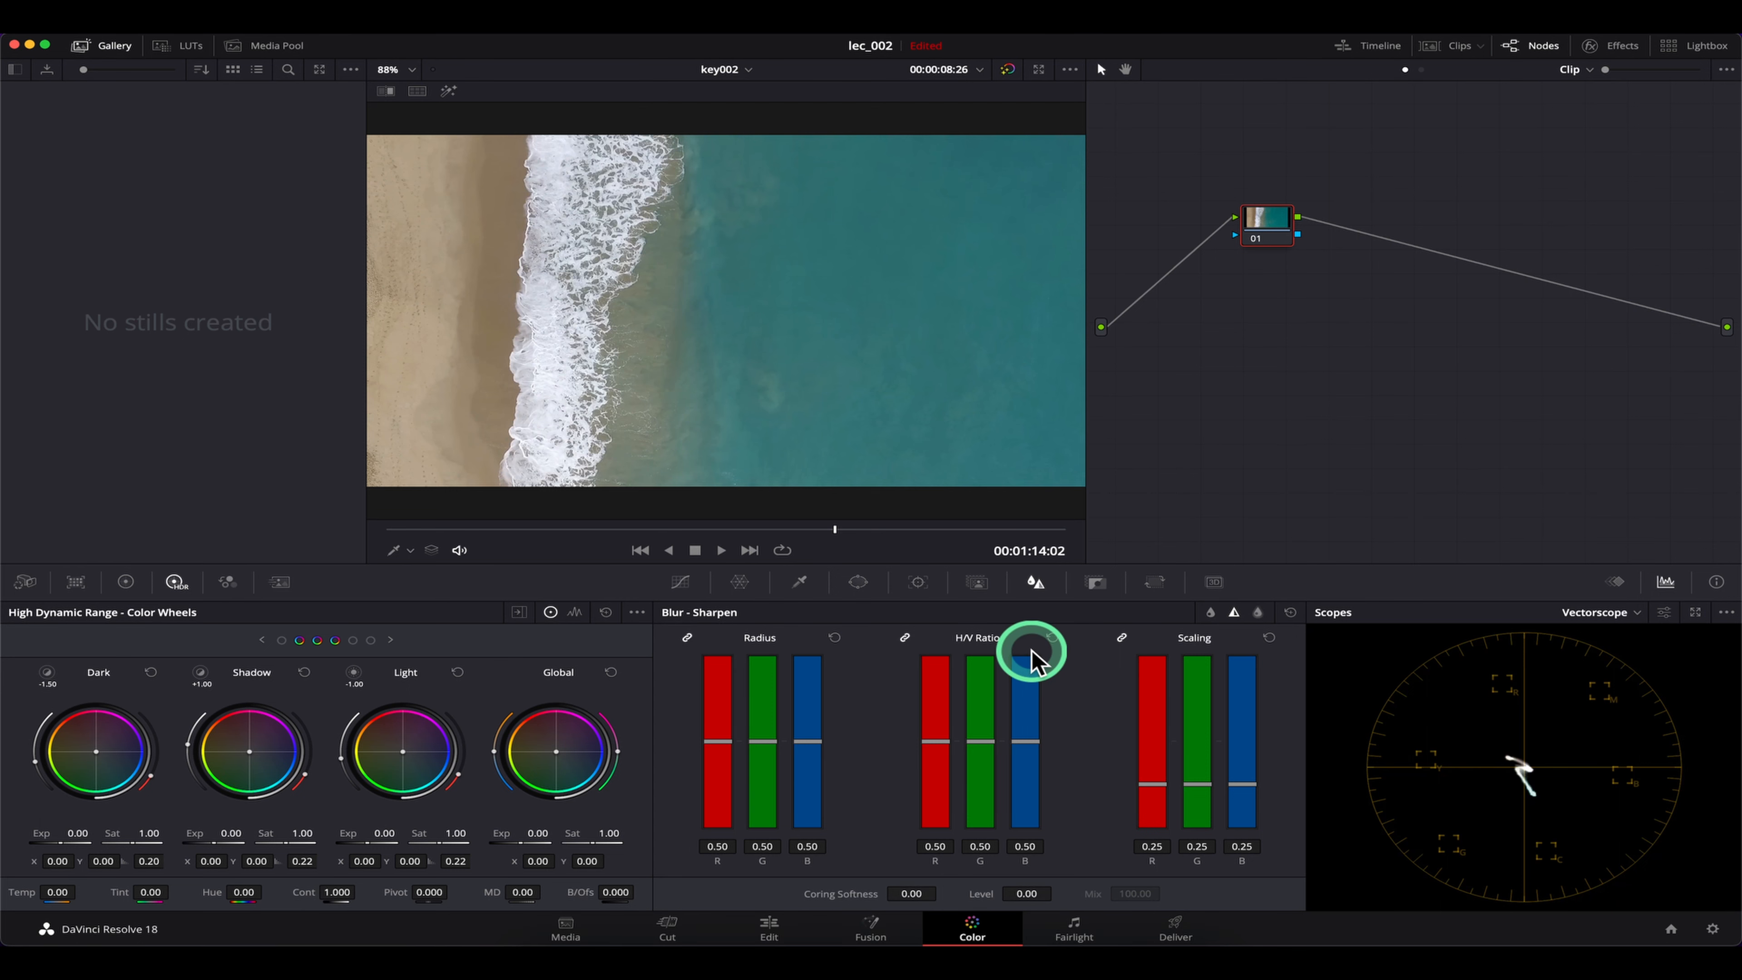
click(769, 930)
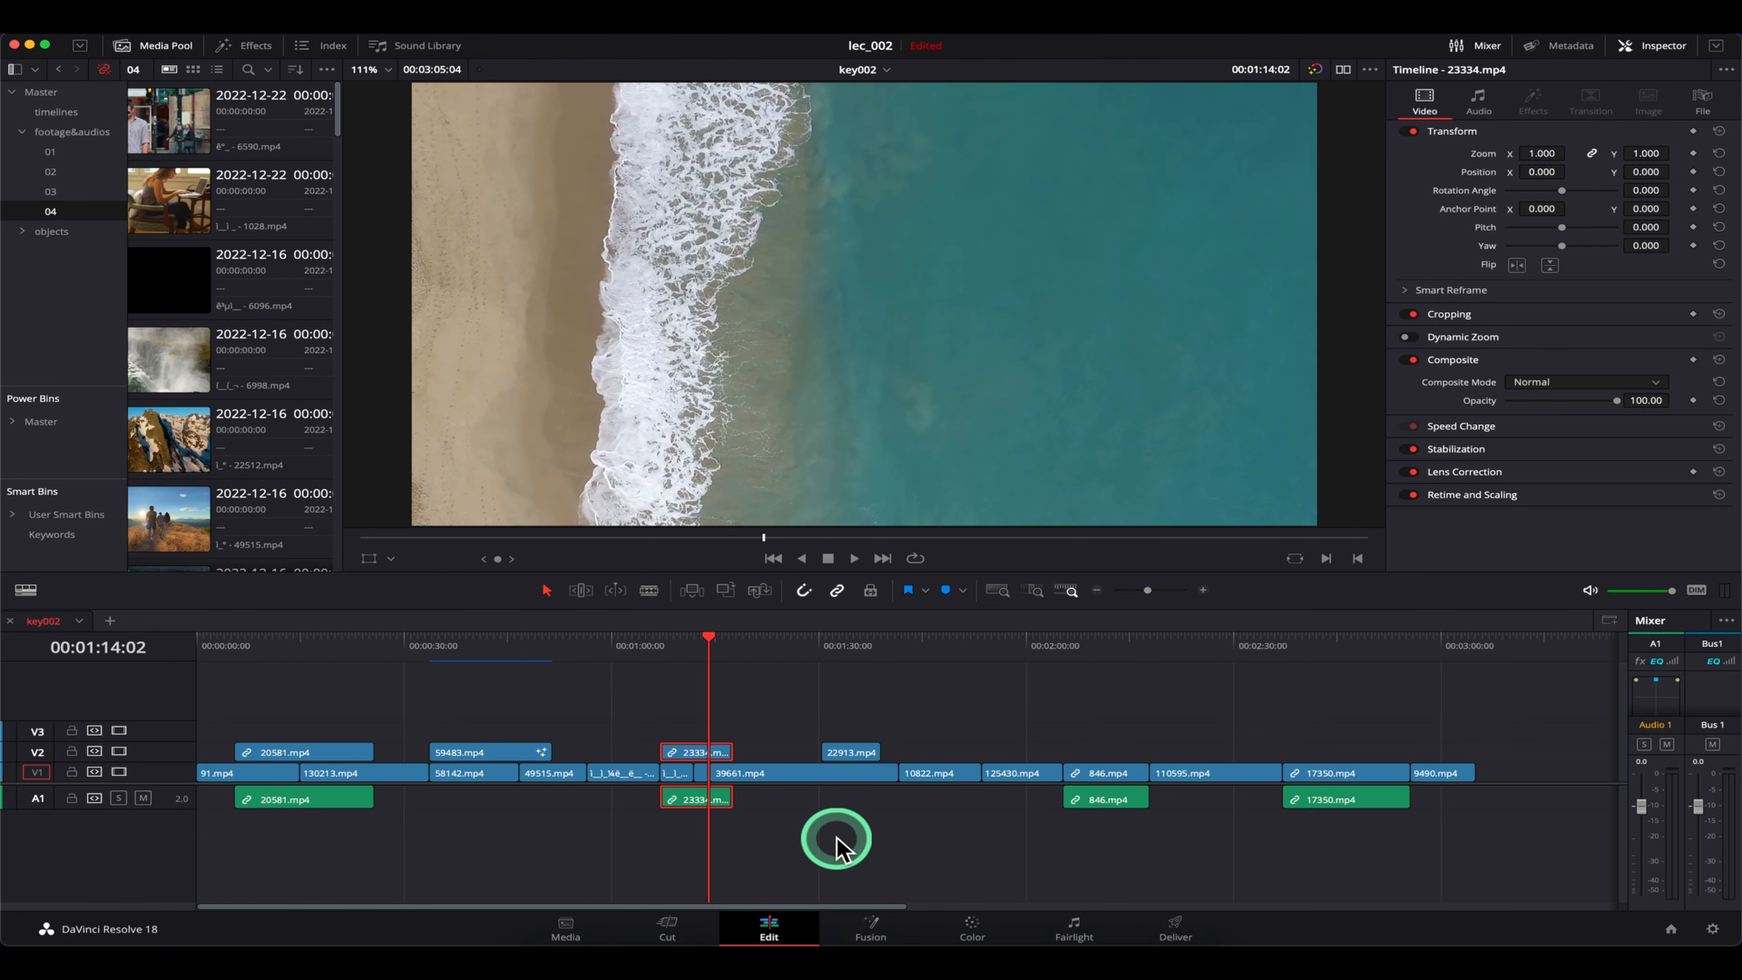
Look through the Cut, Media, Fusion and Color pages
click(669, 926)
click(570, 932)
click(872, 928)
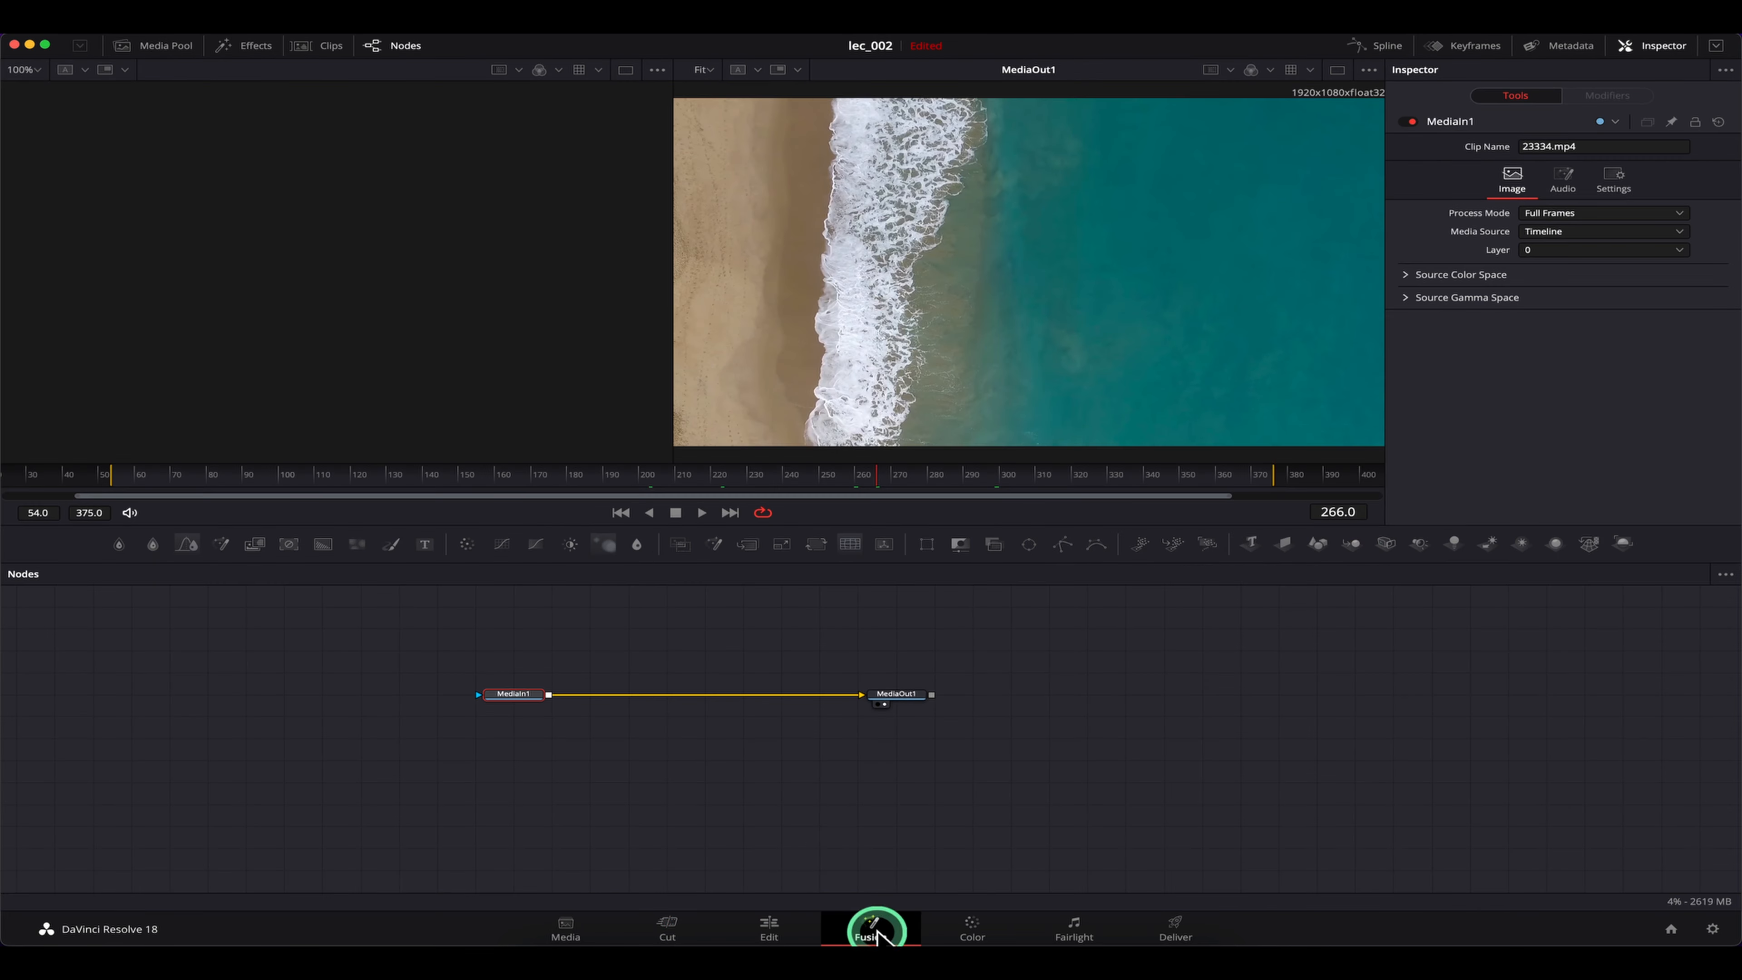
click(973, 928)
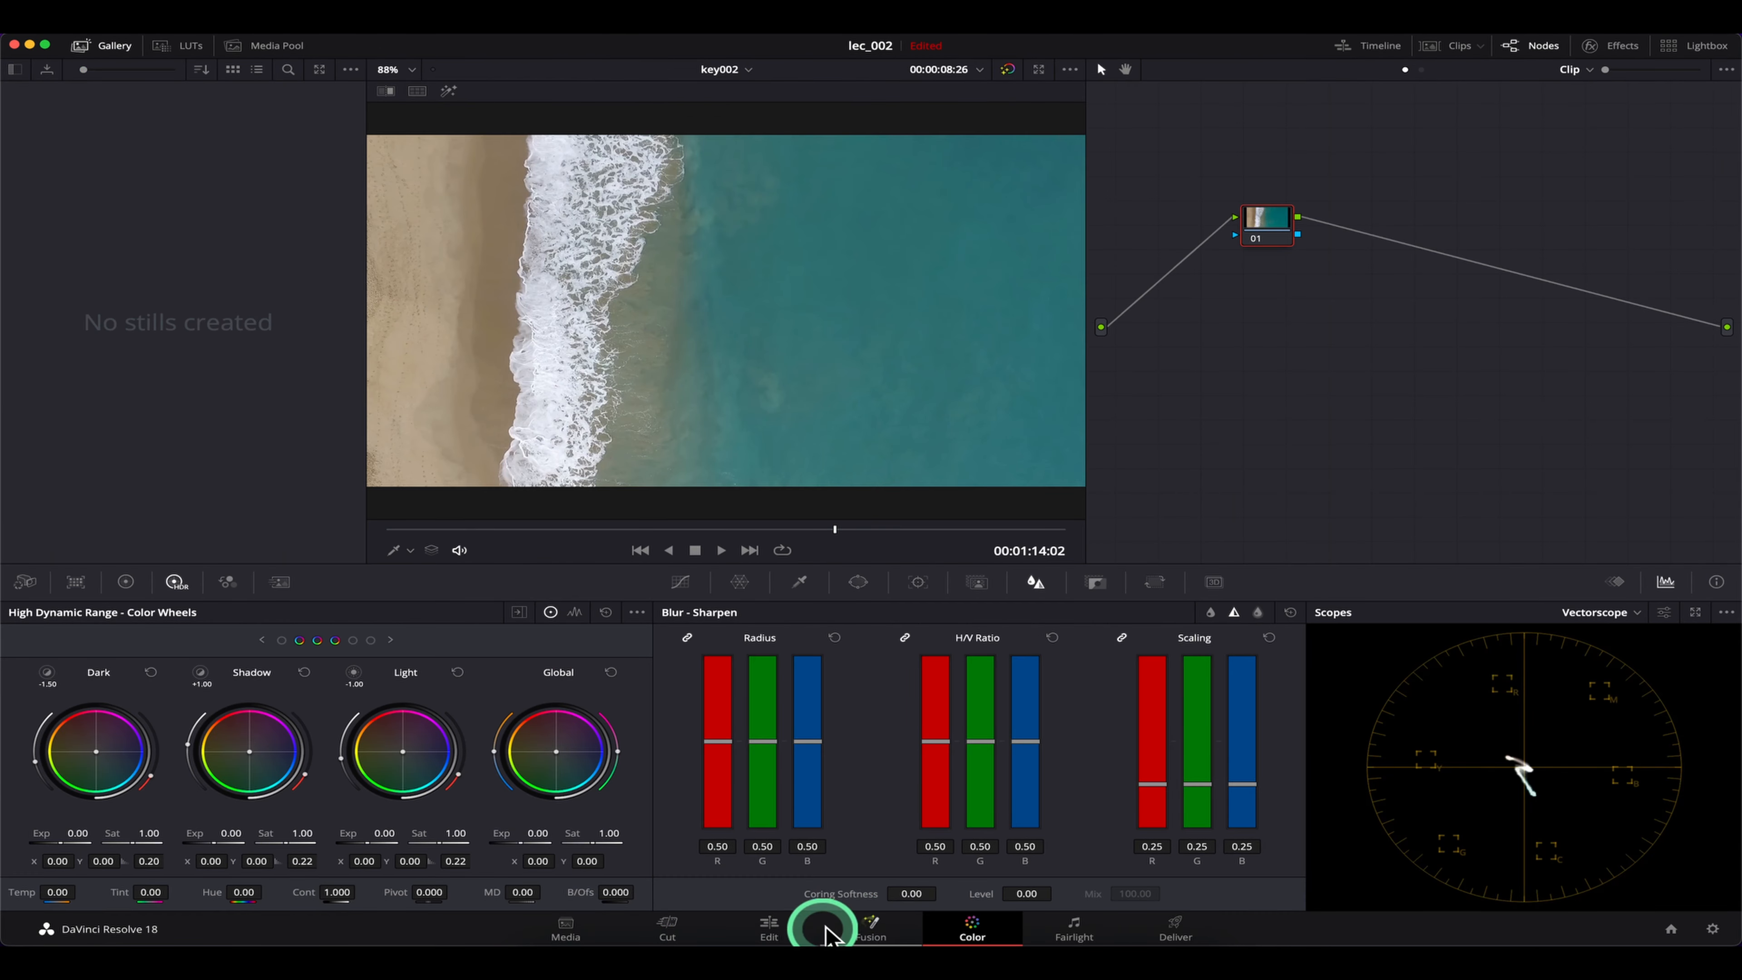
Return to the Edit page, view the timeline's edit index and show the media pool again
click(770, 928)
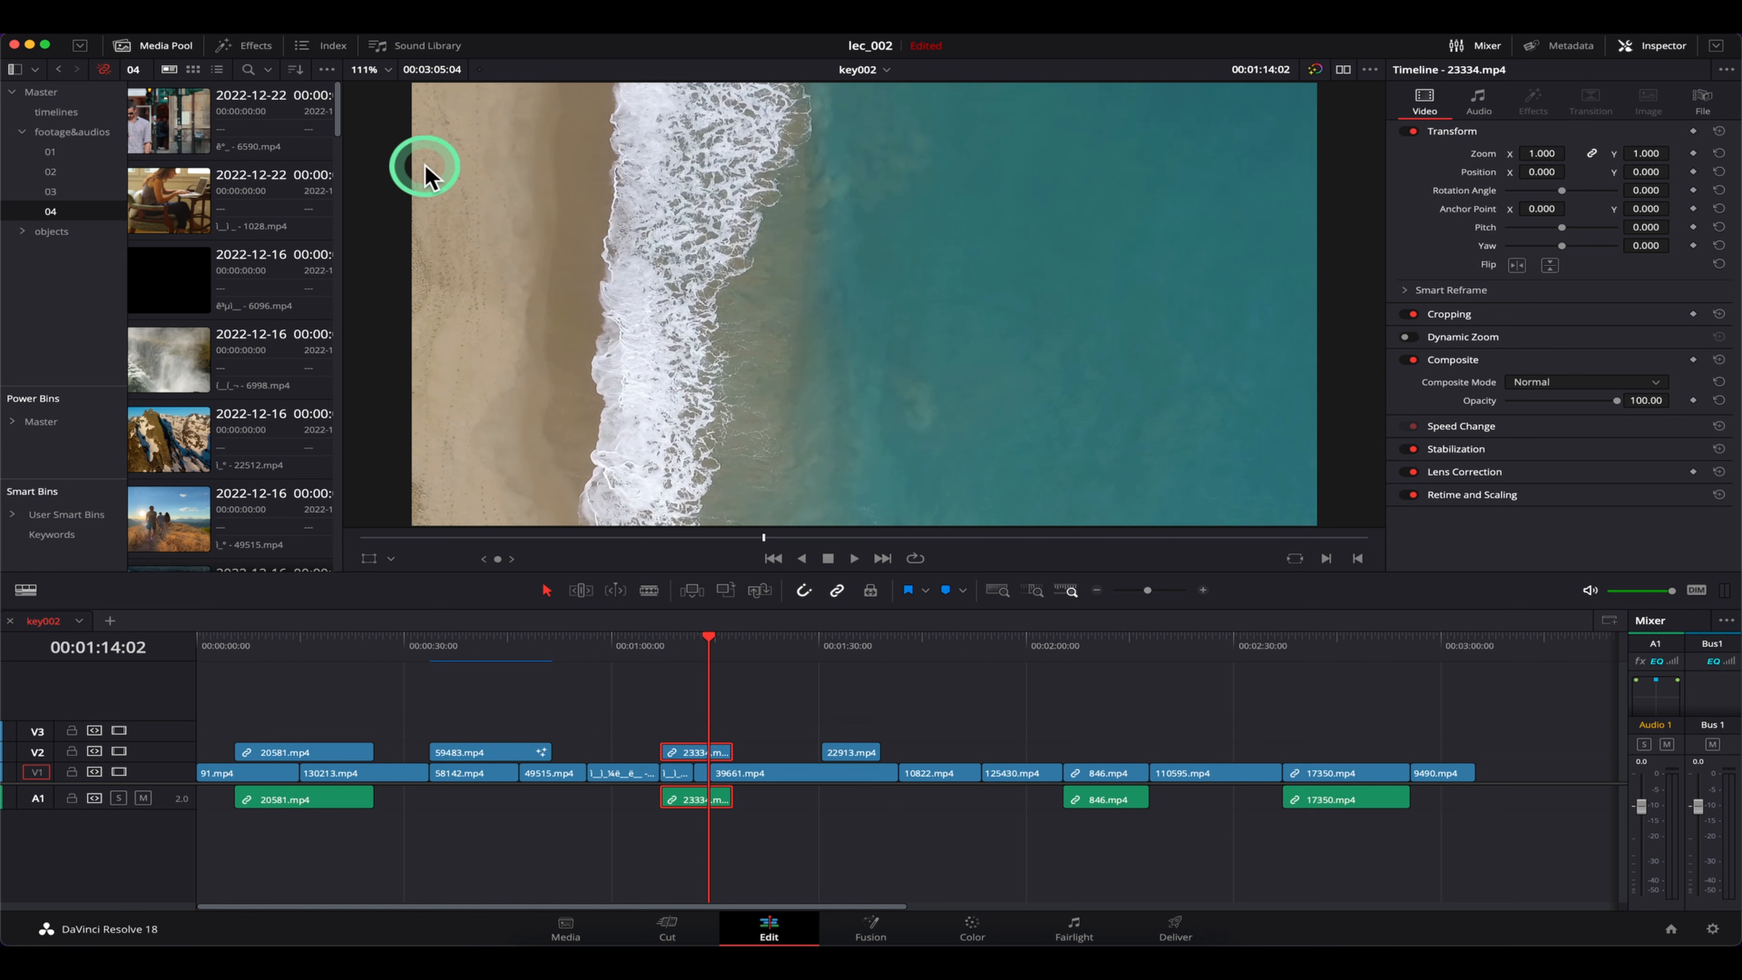
click(326, 46)
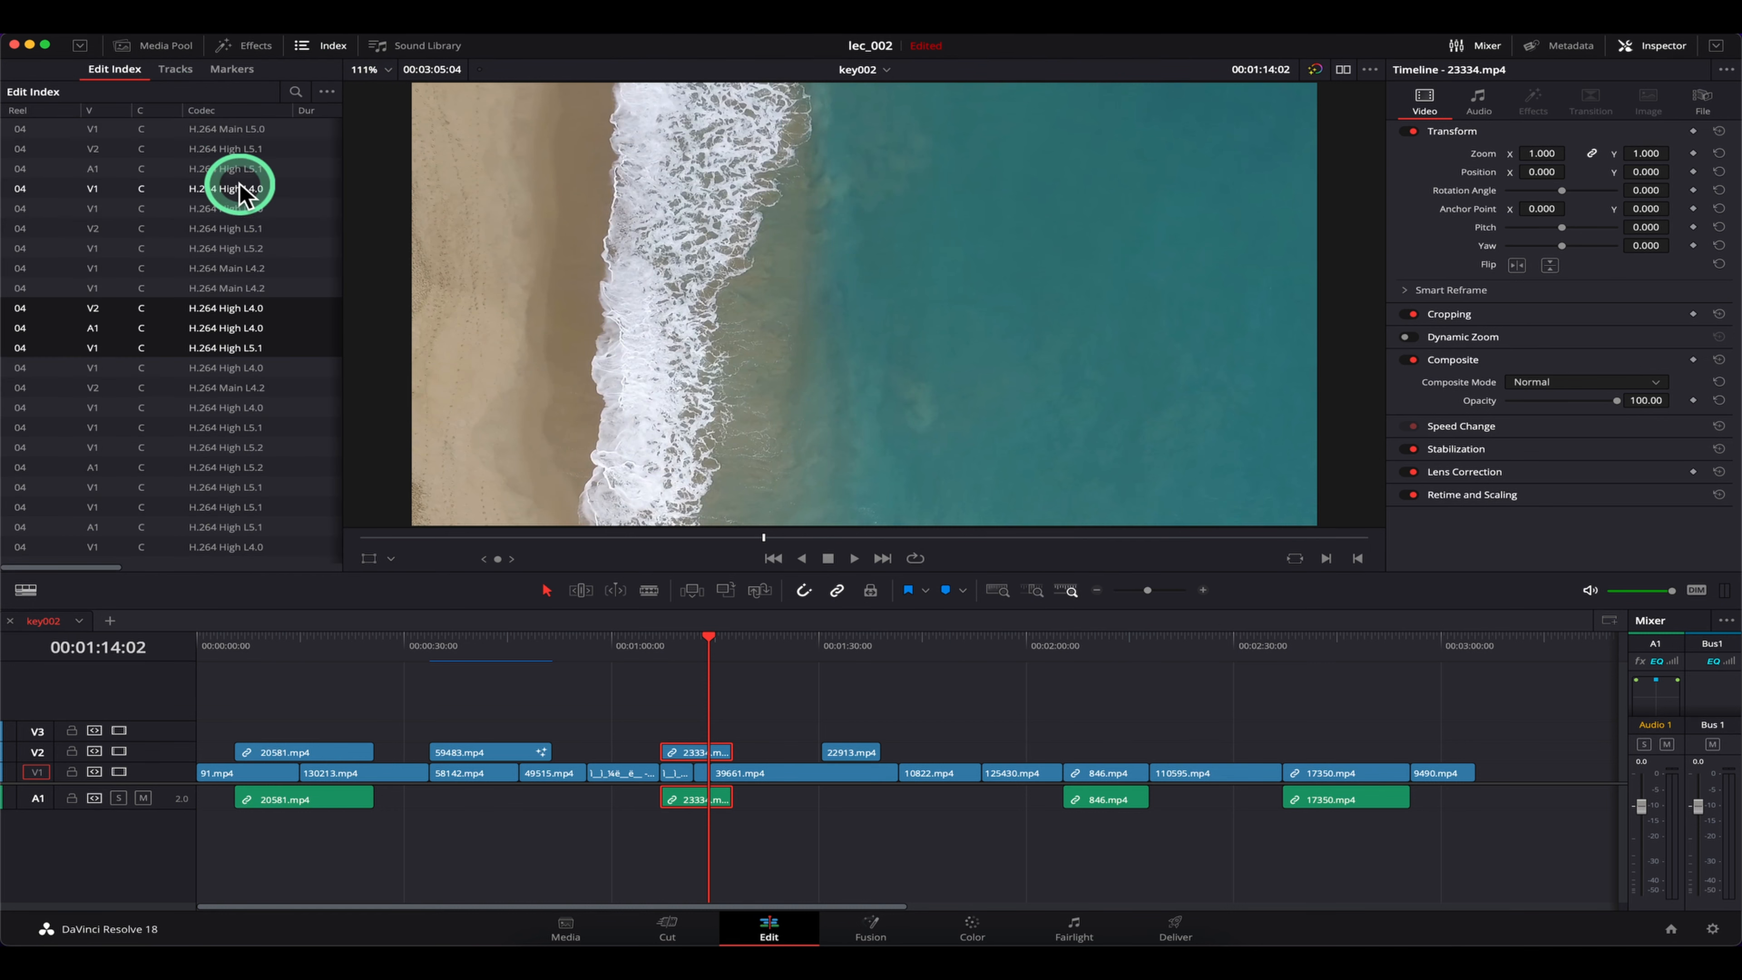
click(153, 45)
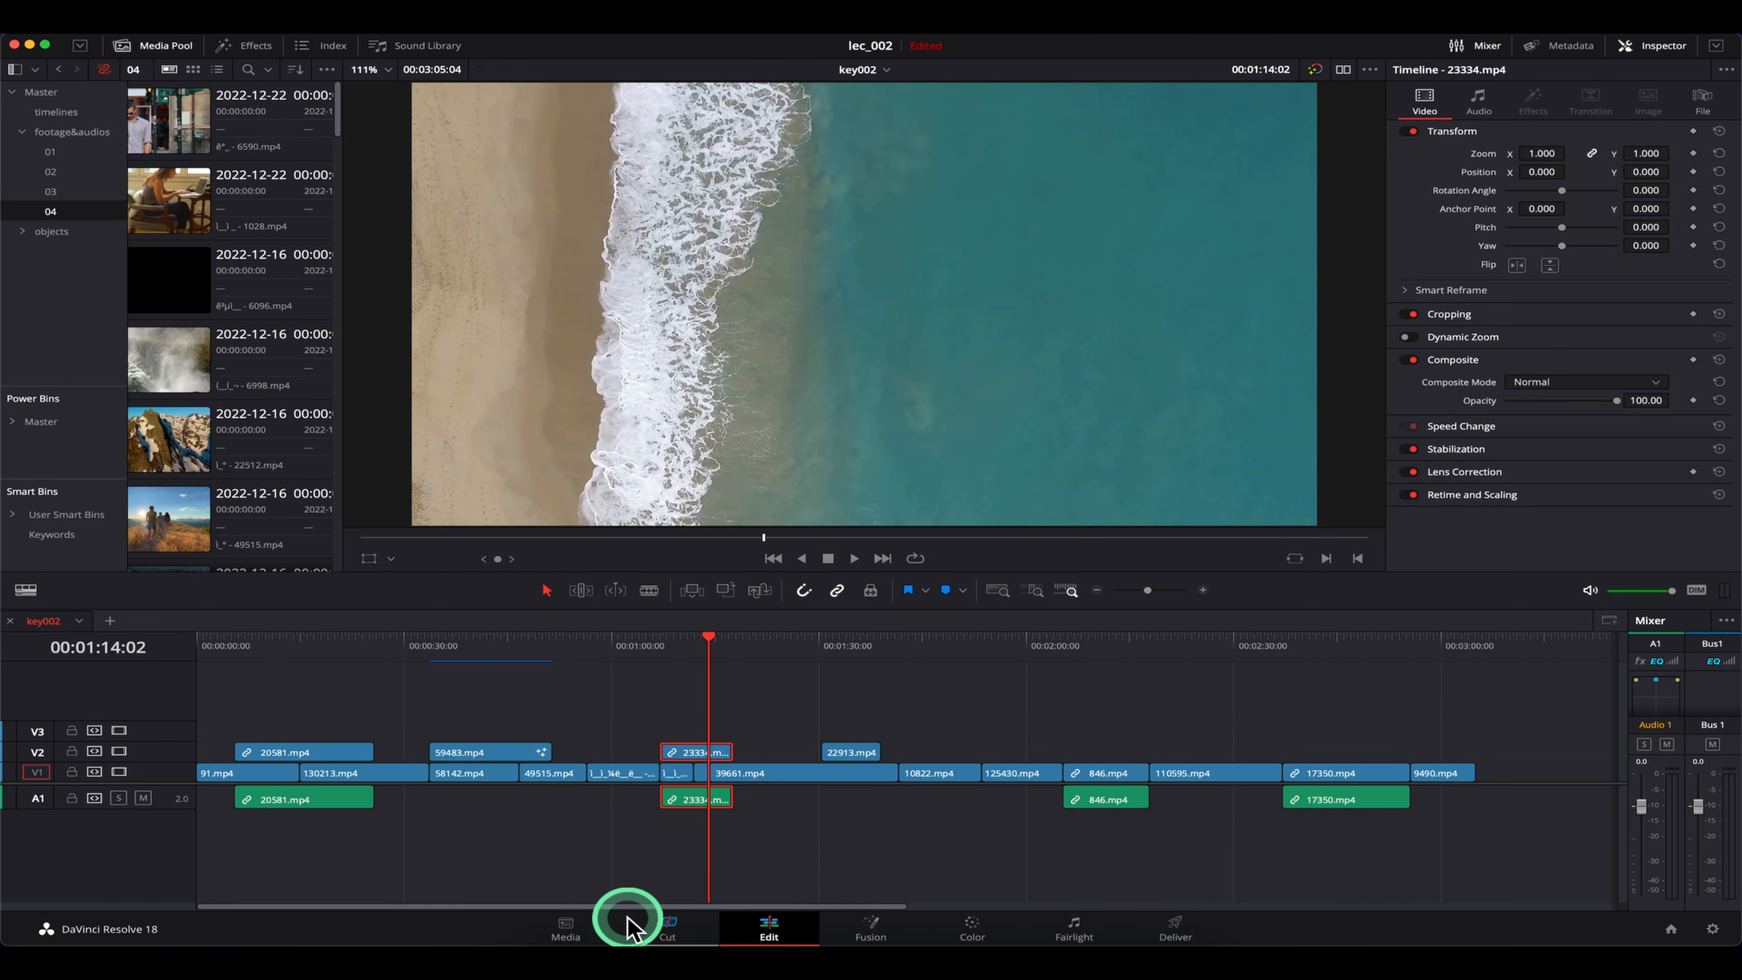
Compare the layouts of the Media, Cut, Edit and Fusion pages by switching among them, finishing on the Edit page
click(569, 928)
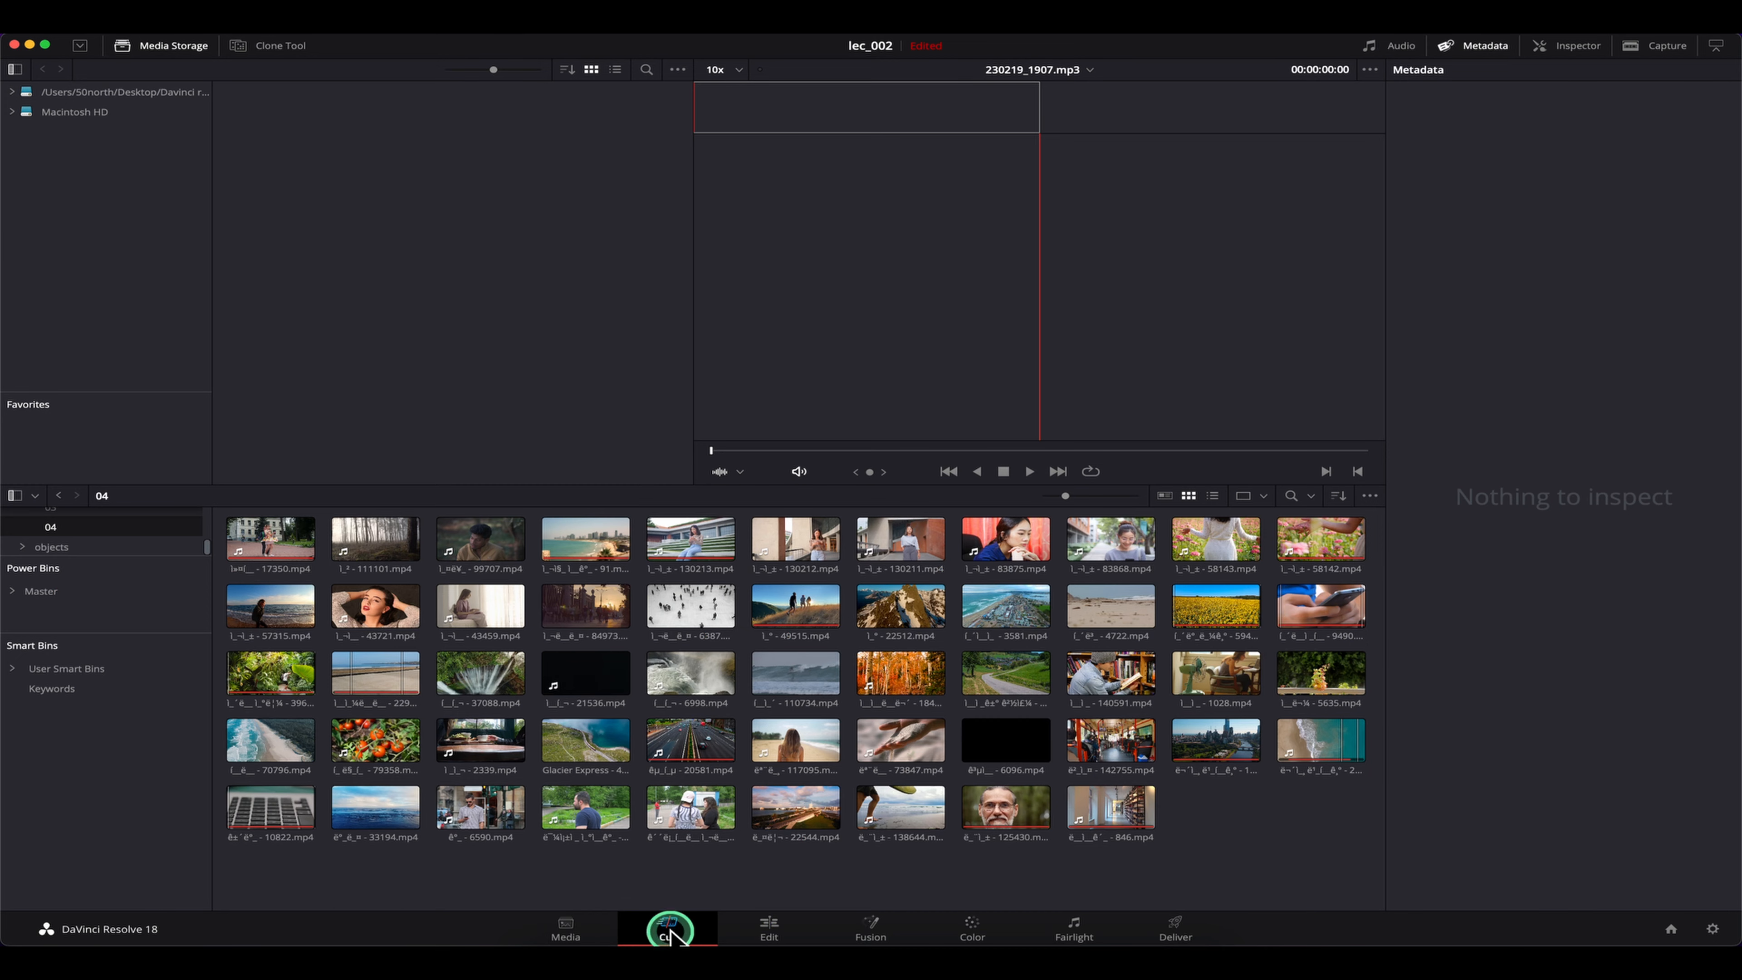
click(769, 928)
click(564, 930)
click(666, 930)
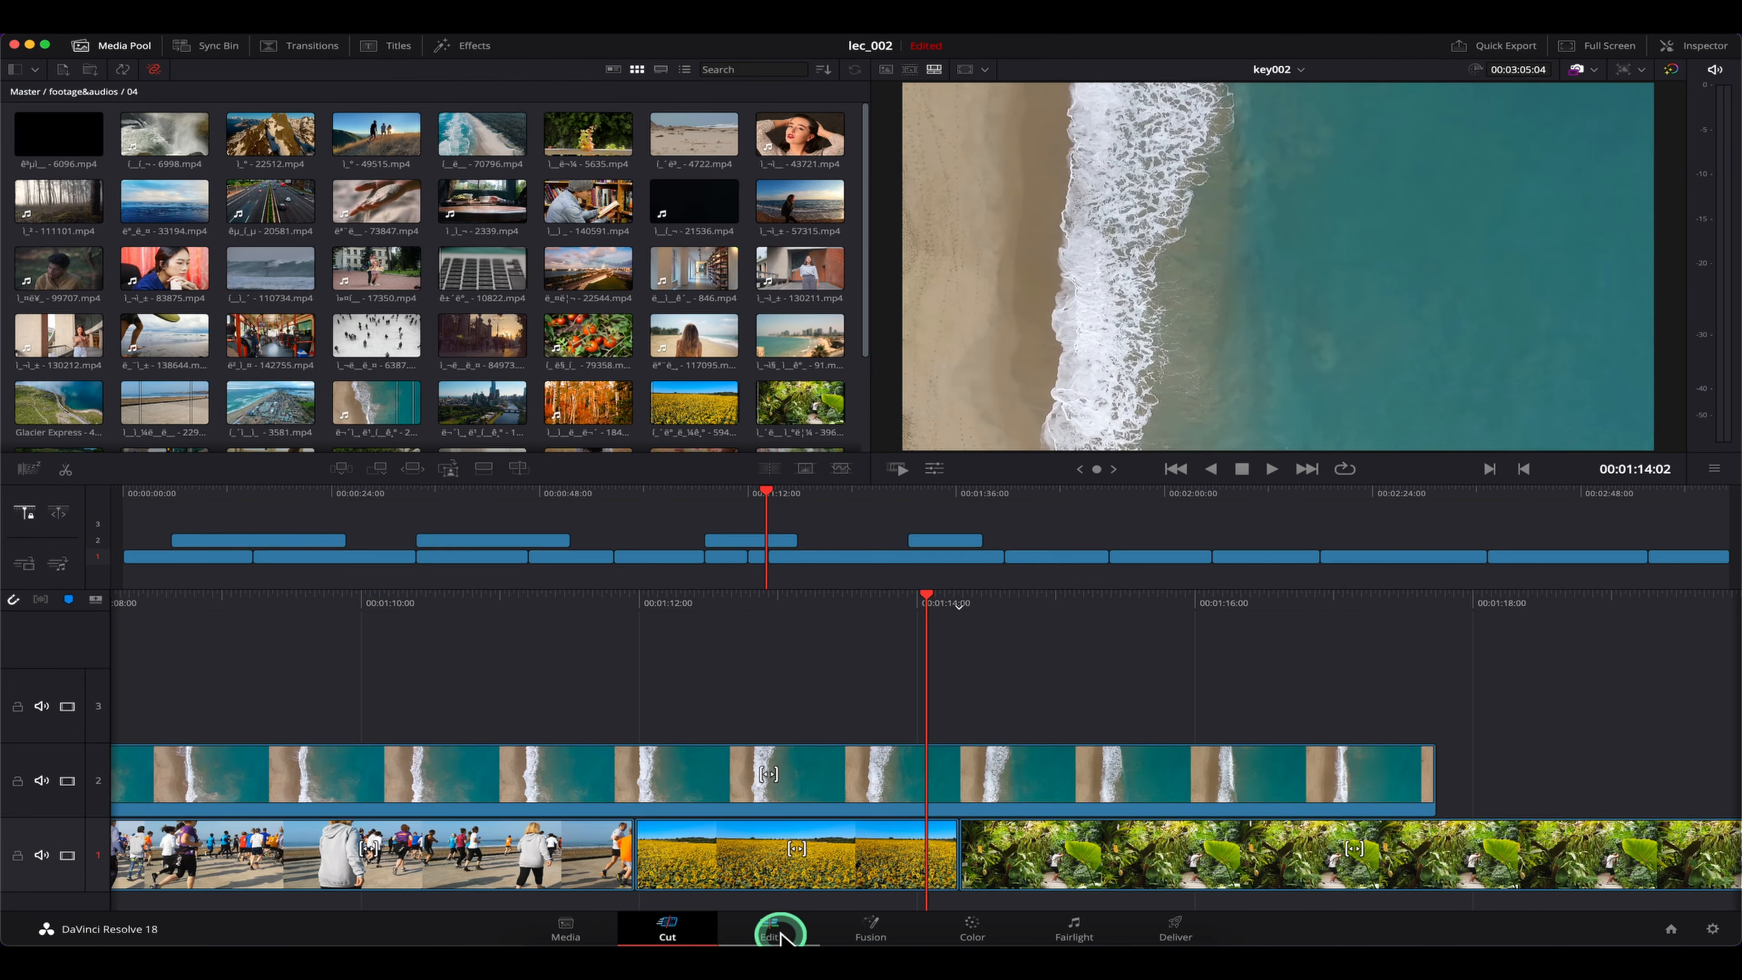
click(770, 930)
click(871, 930)
click(767, 932)
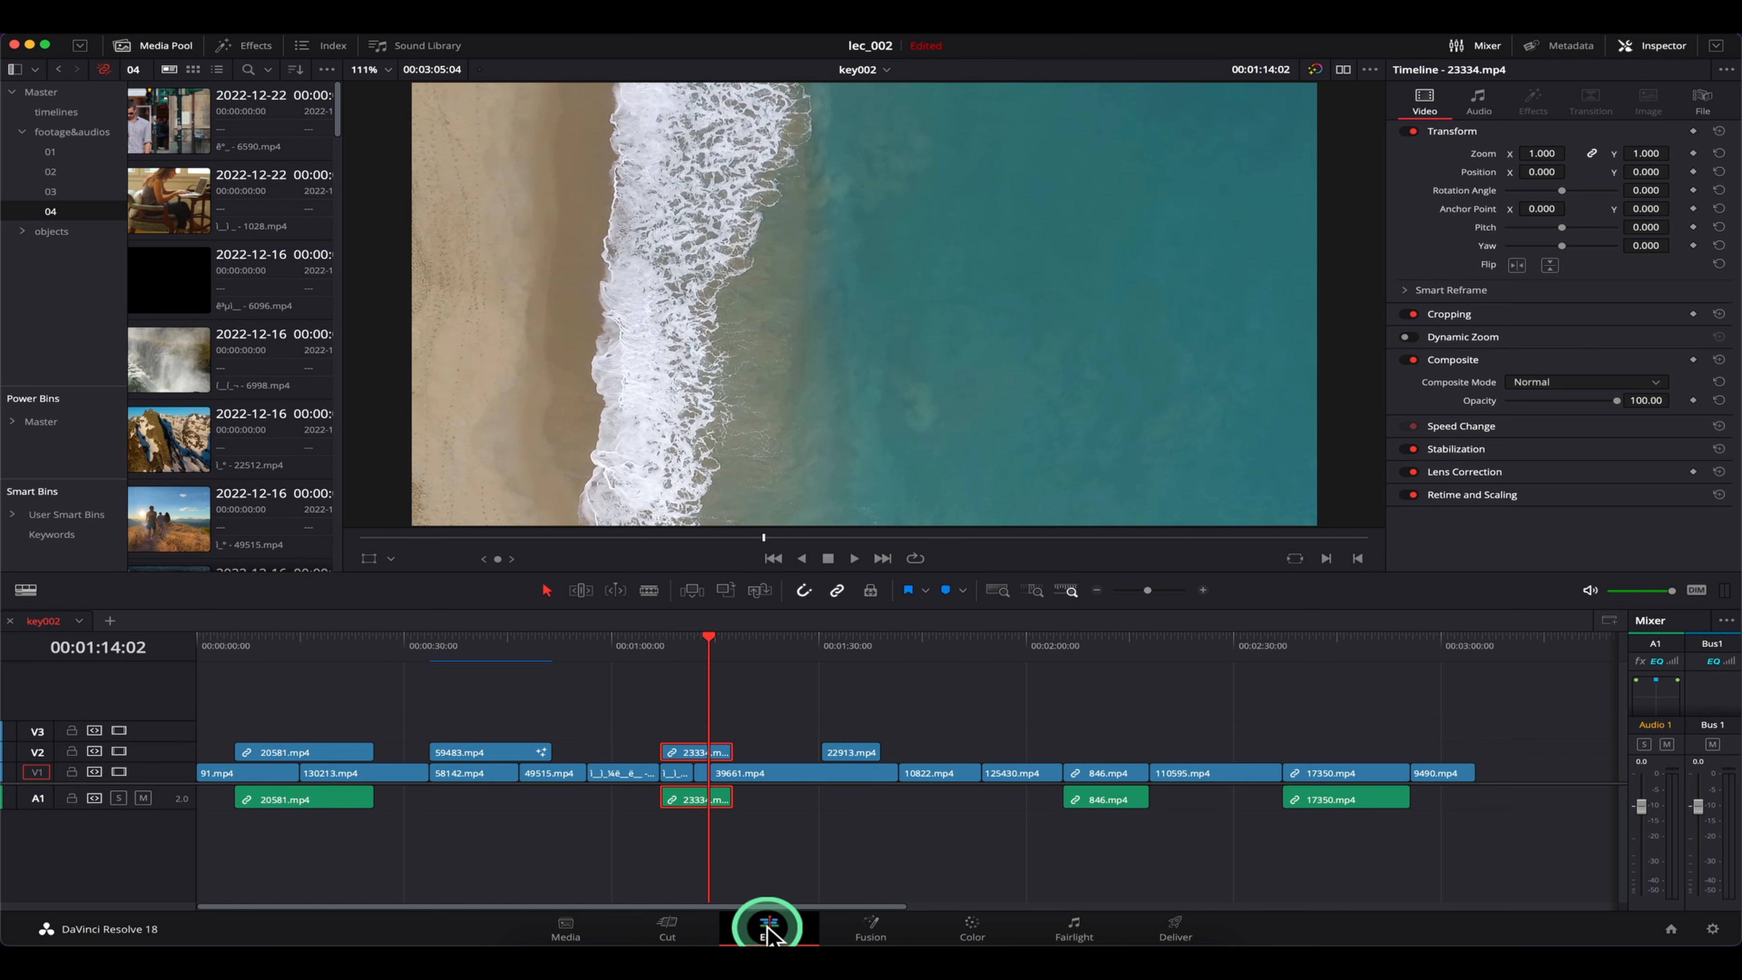
click(665, 930)
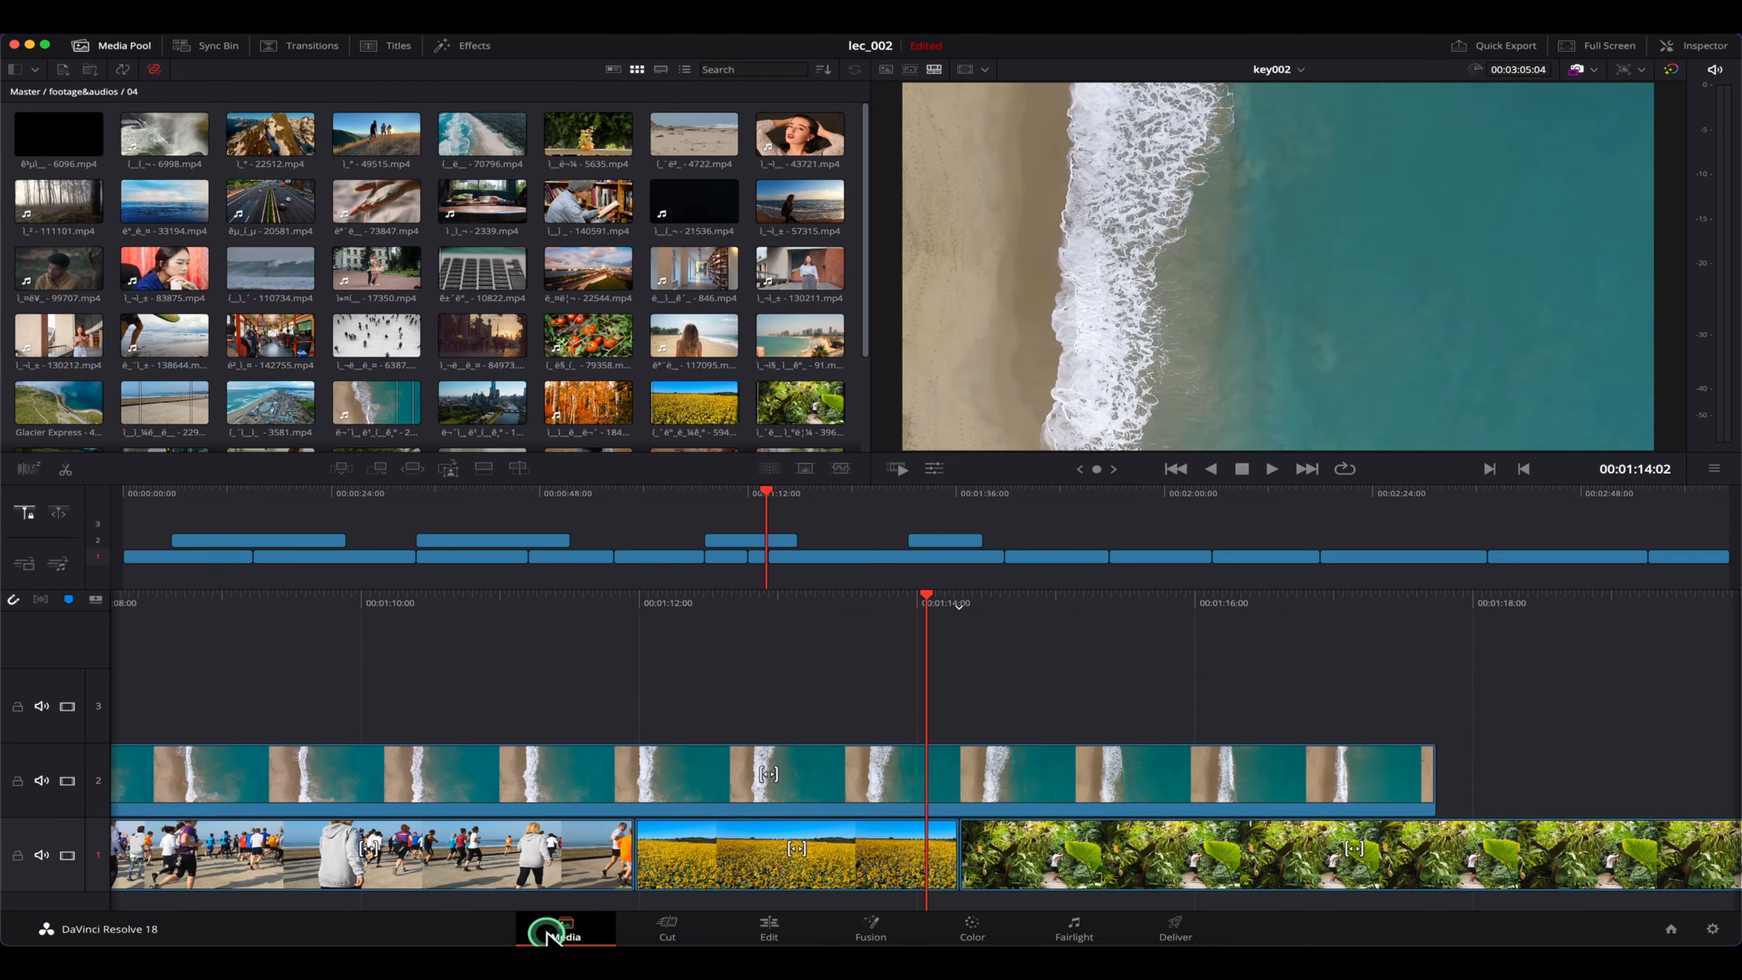
click(565, 932)
click(769, 932)
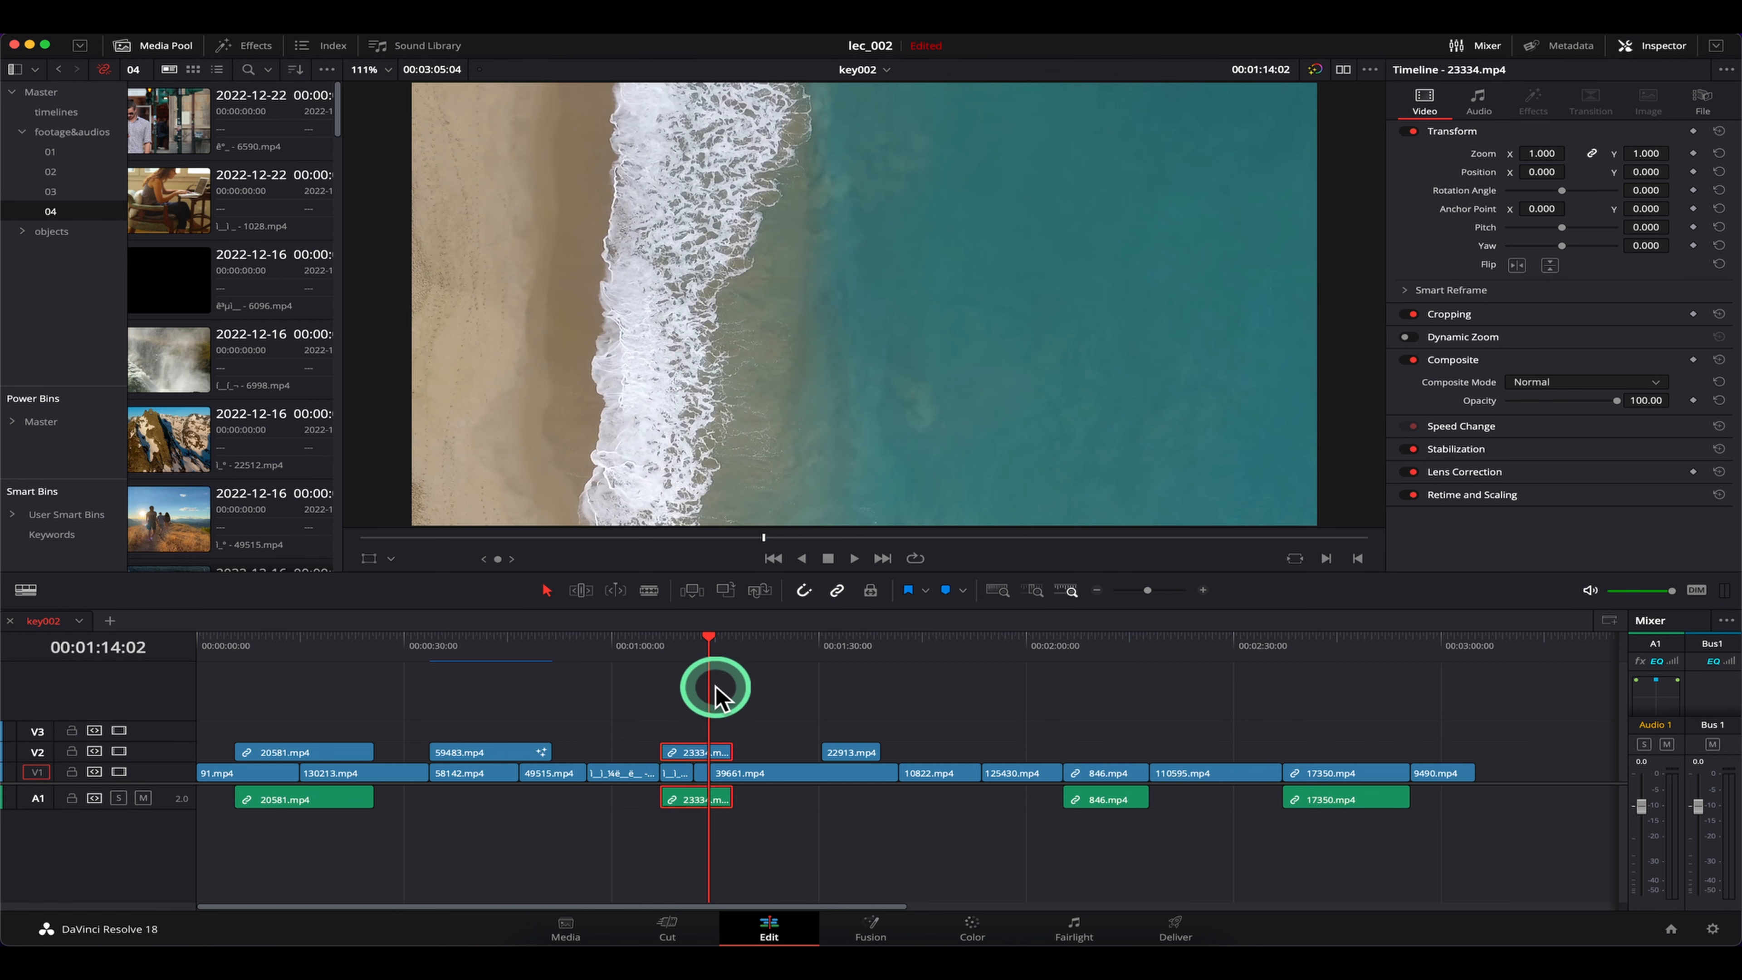
Scrub the playhead across the timeline with Selection Follows Playhead active, stopping at 00:01:57:05 on clip 125430.mp4
drag(753, 654, 689, 655)
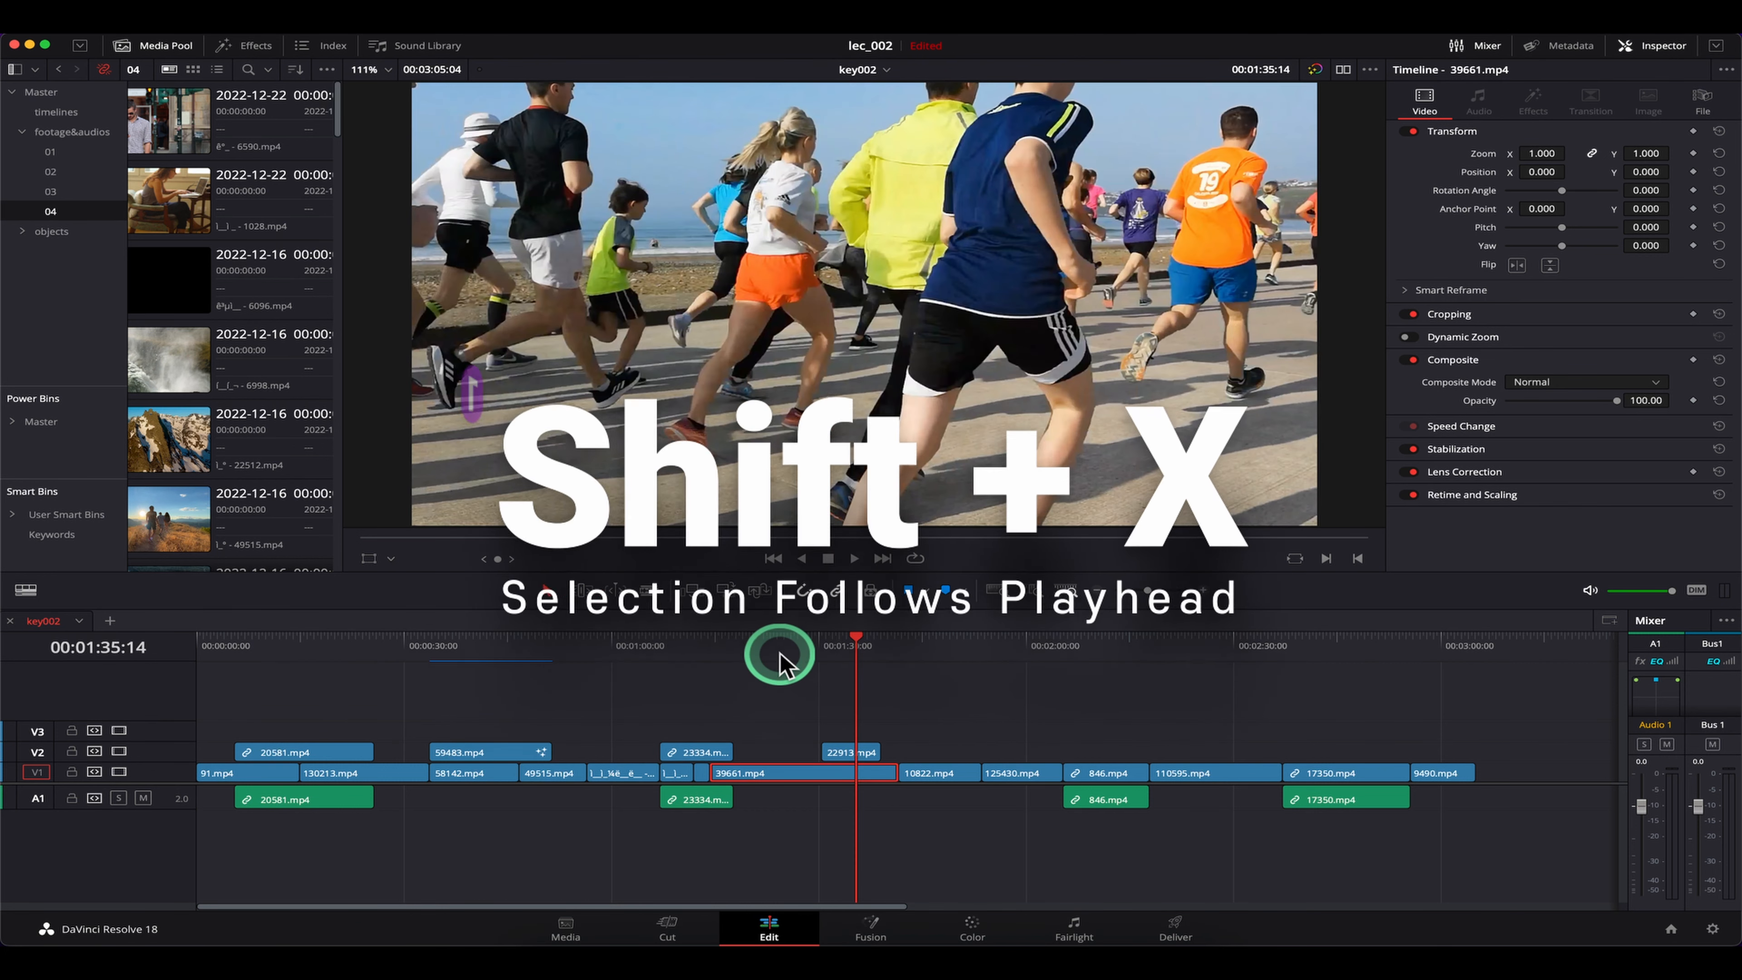
drag(894, 643, 1283, 650)
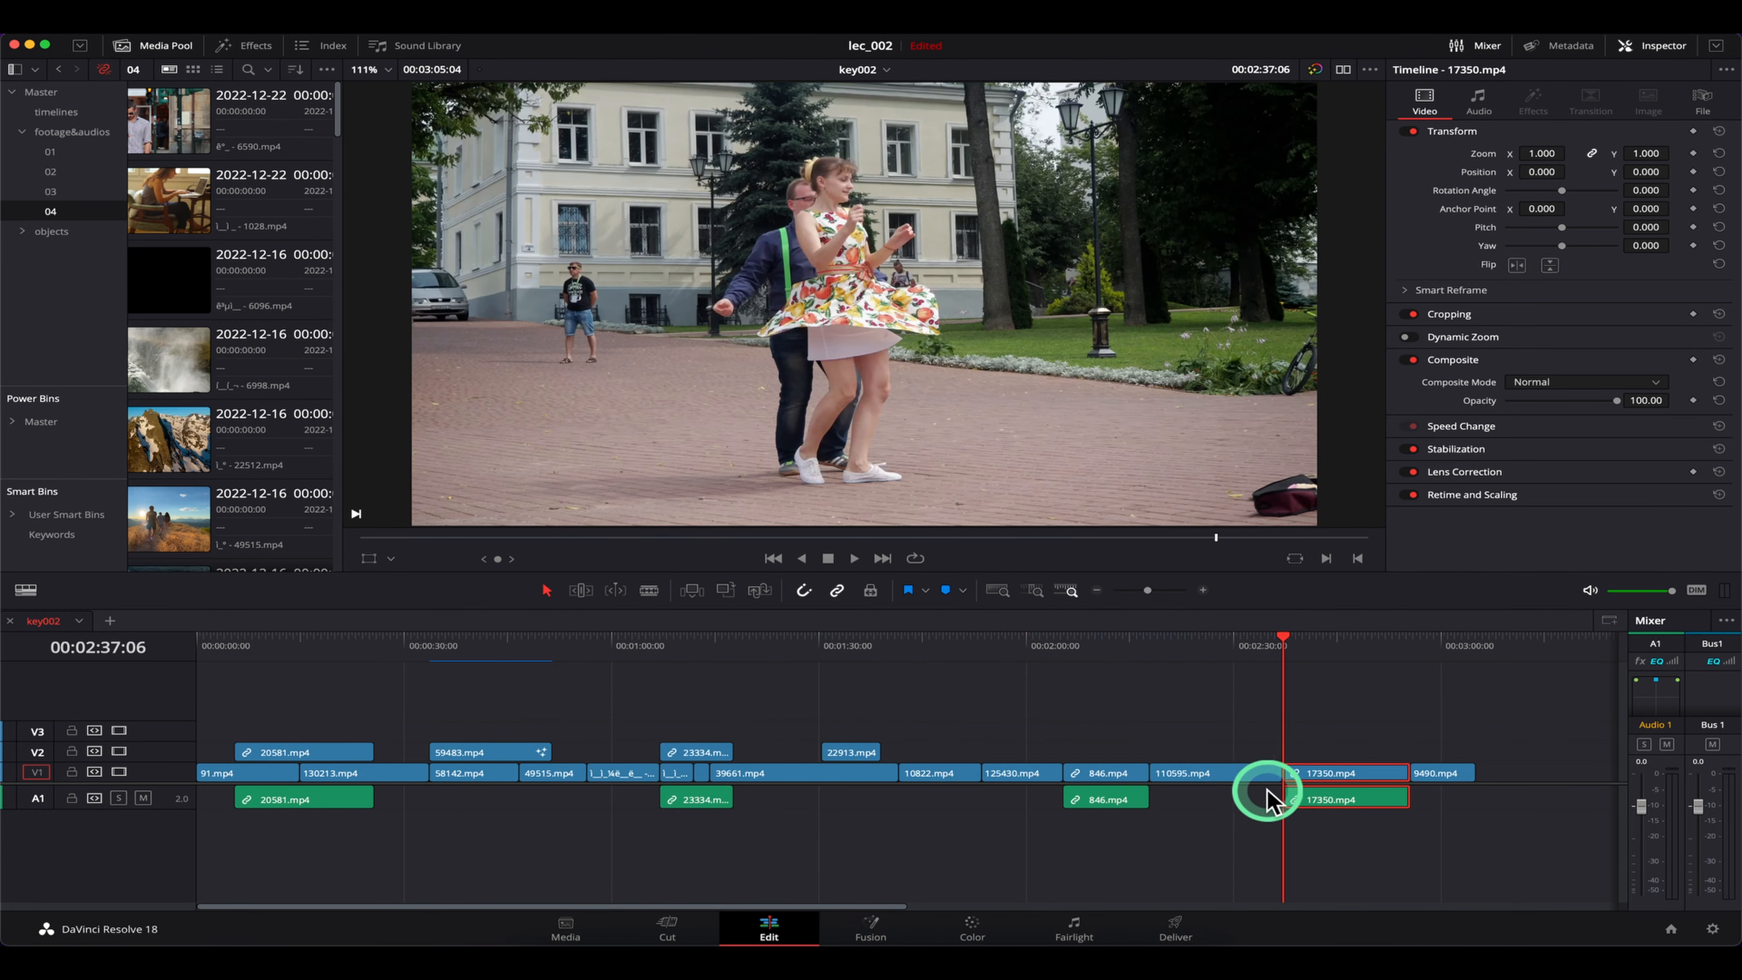
click(1463, 643)
drag(1463, 648, 878, 680)
drag(753, 682, 1006, 672)
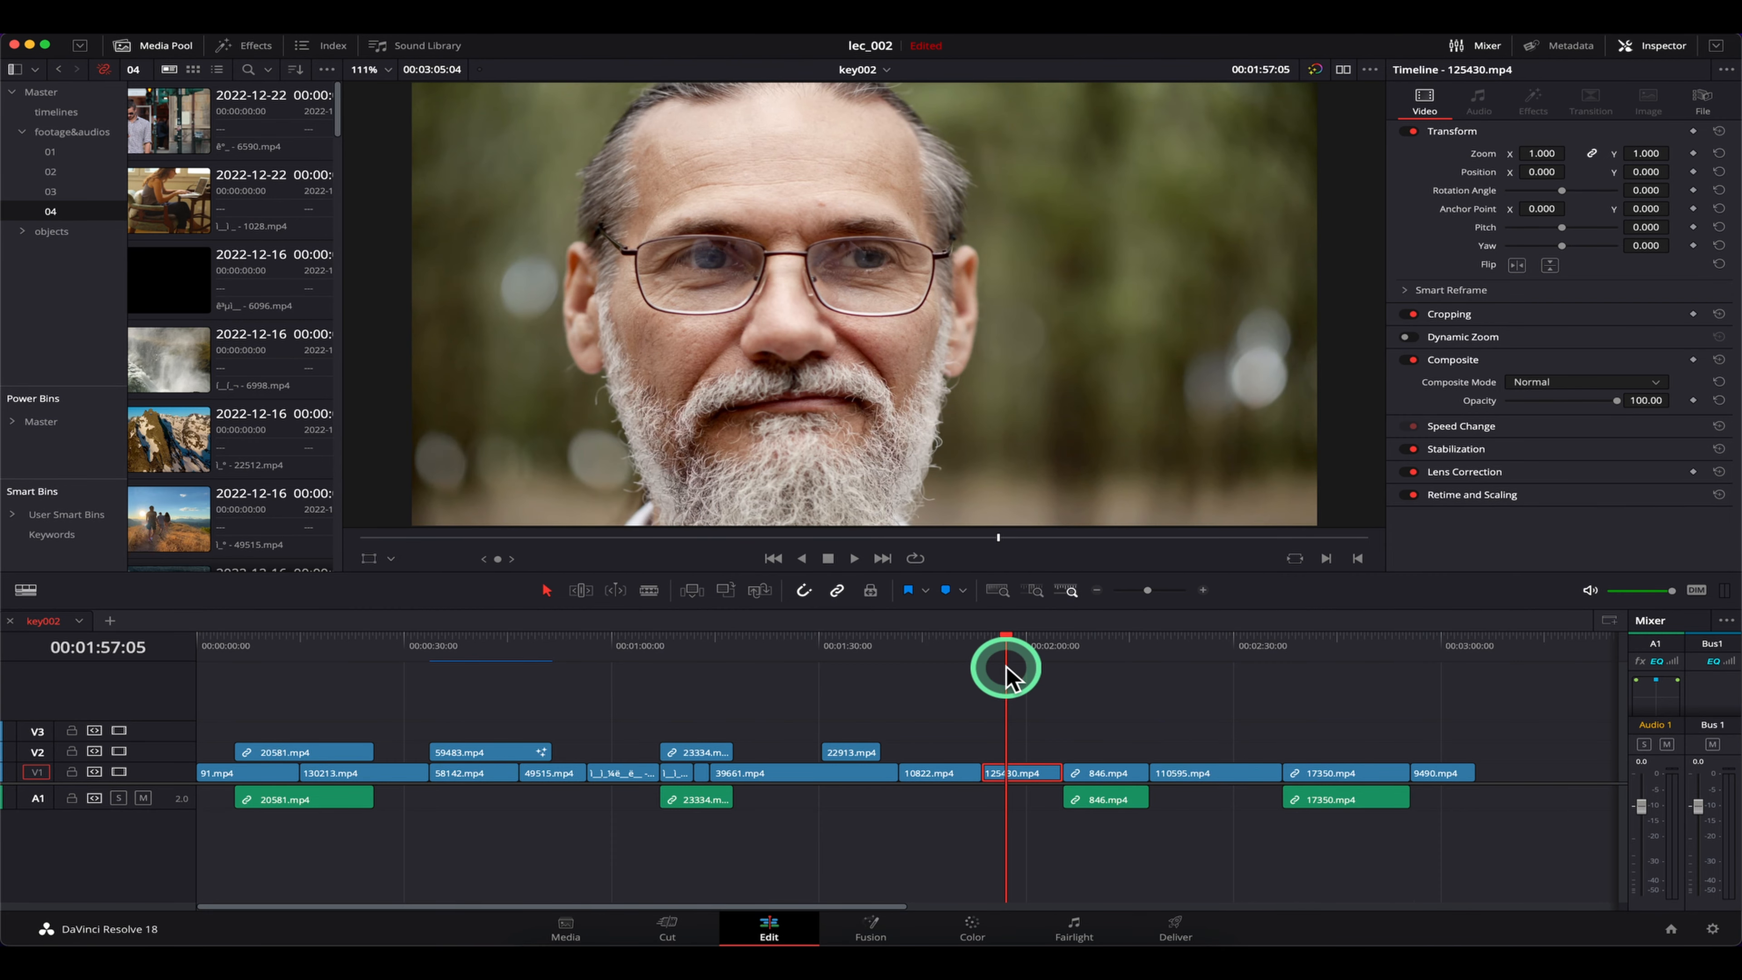
Look up the command assigned to Shift+X in Keyboard Customization, locate Selection Follows Playhead in the command list and close the window
key(alt+super+k)
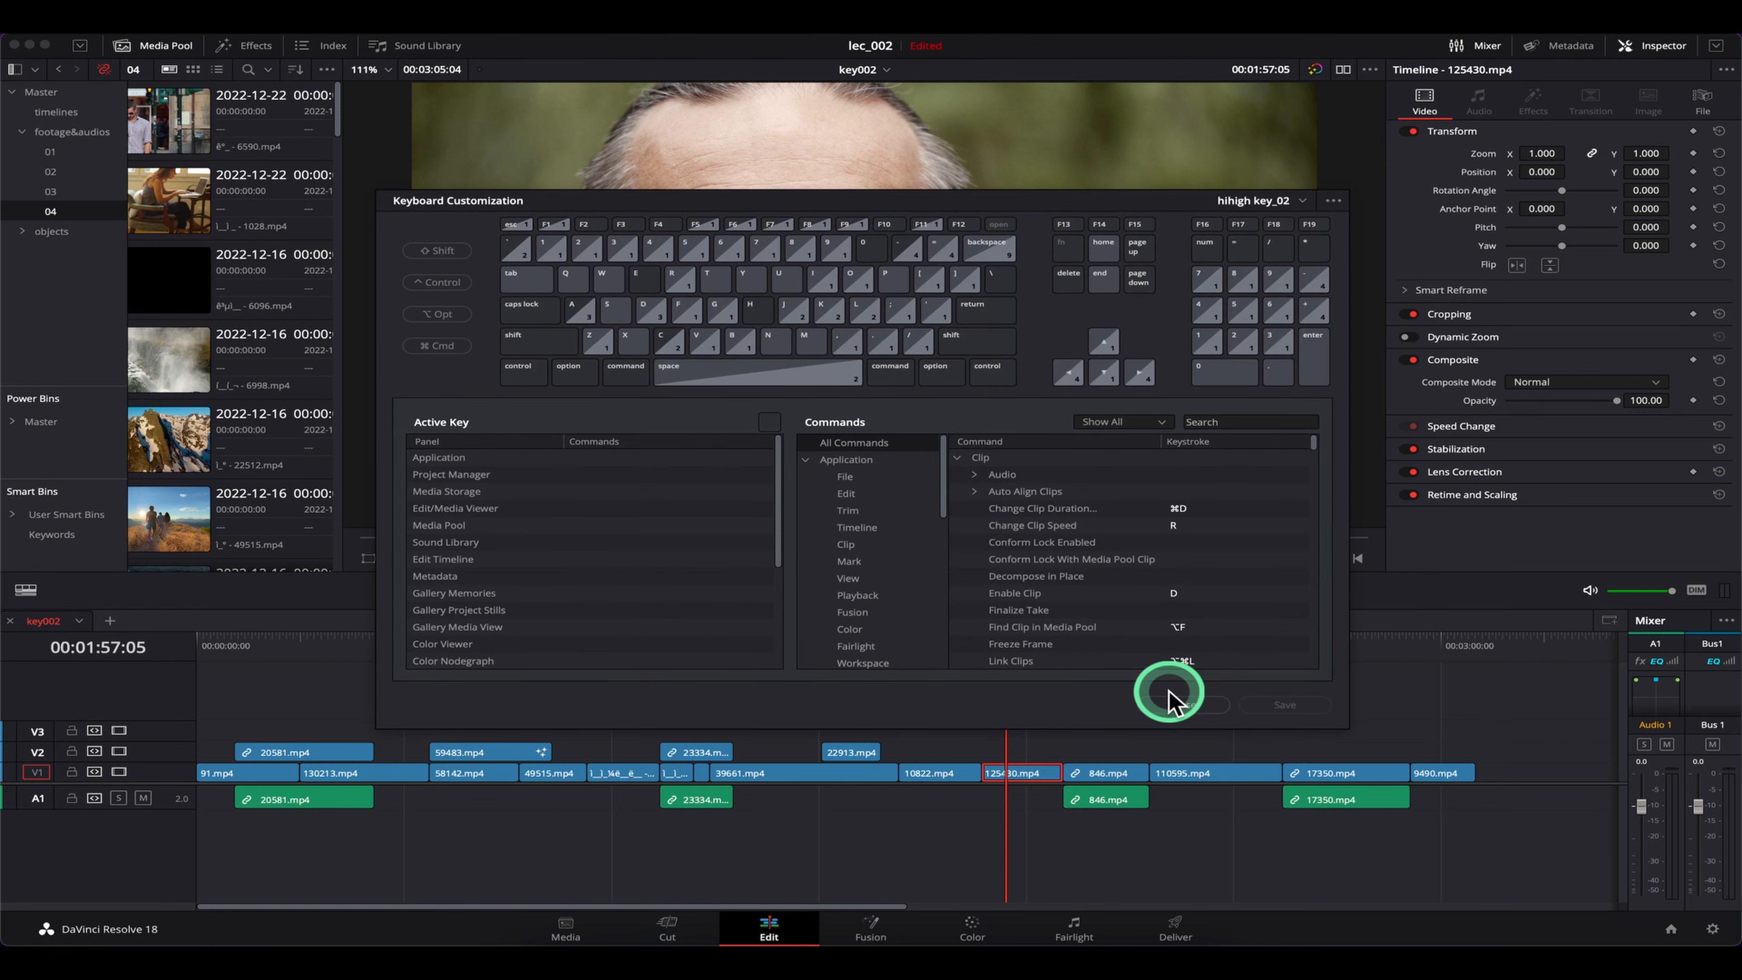
key(shift)
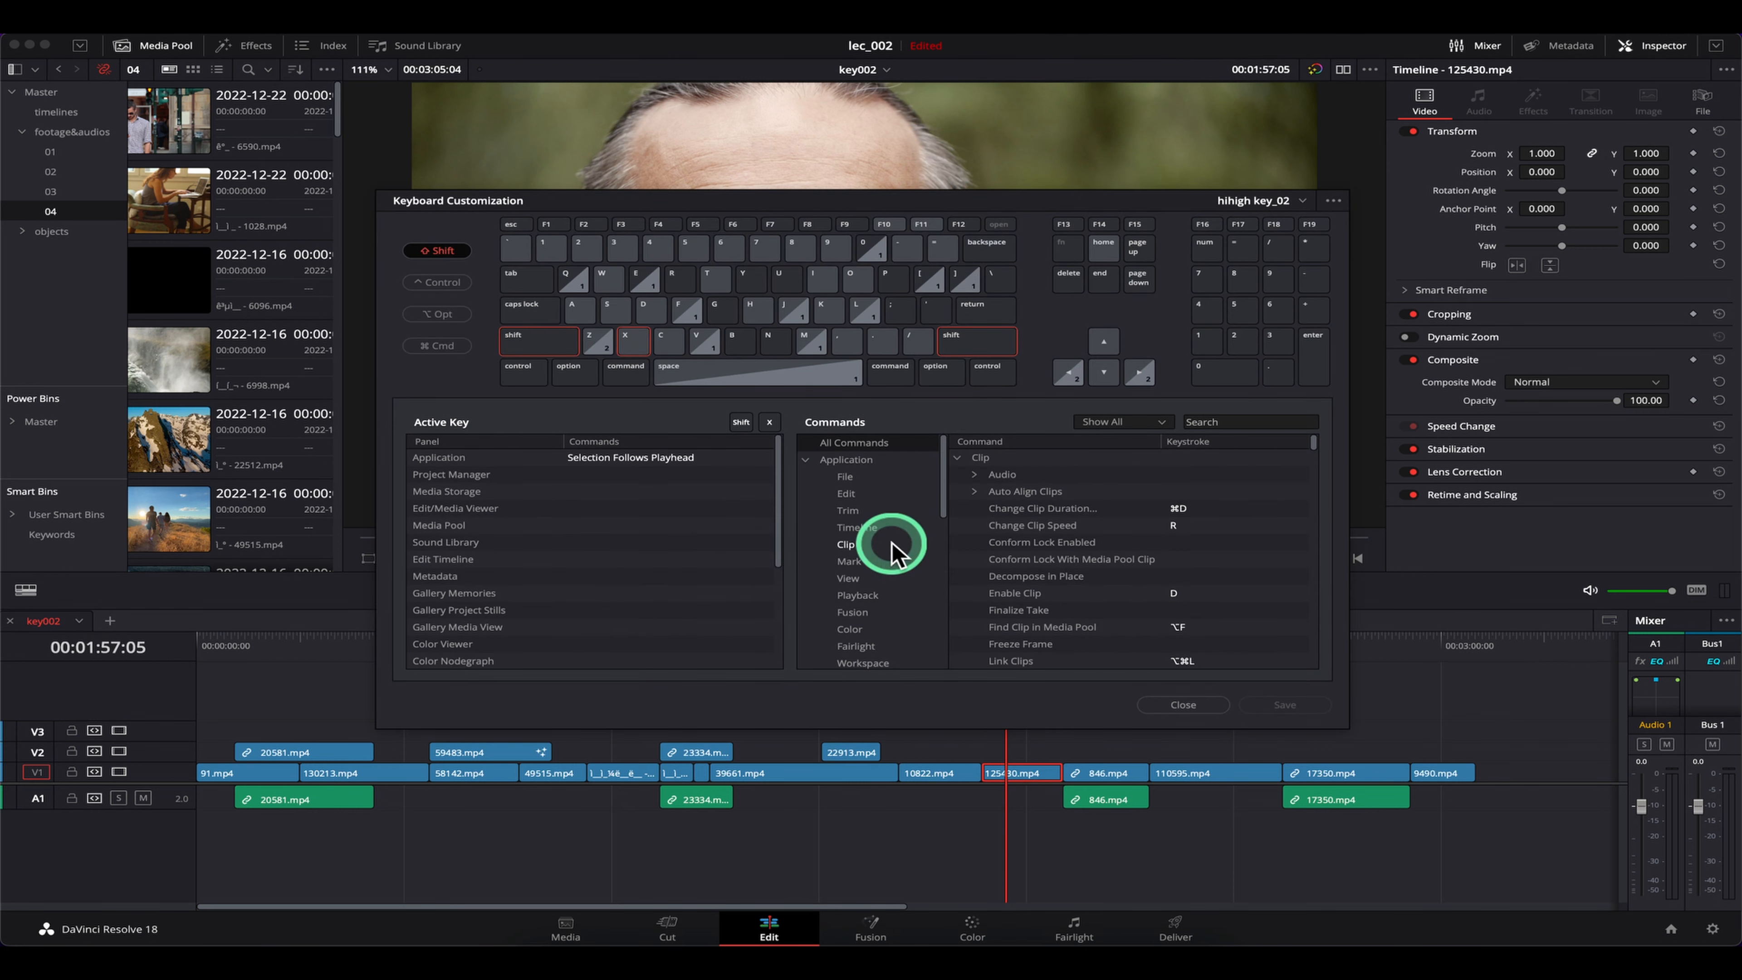
click(669, 457)
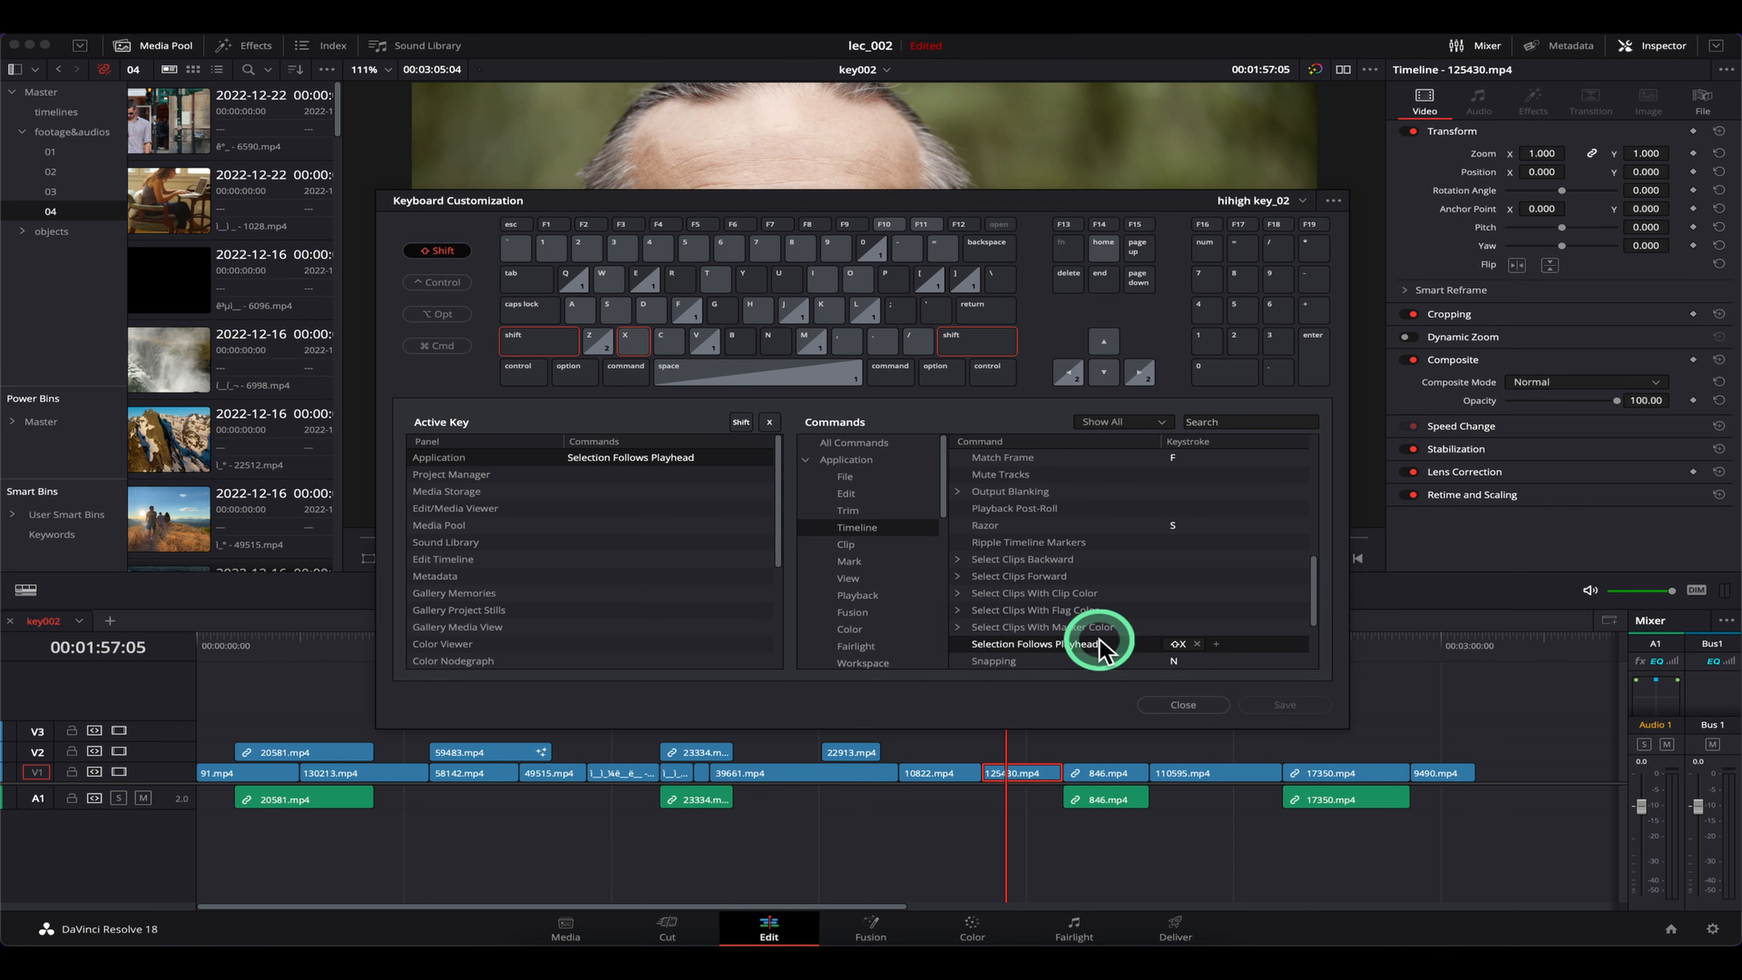
click(1184, 704)
Scrub through the timeline to check which clip gets selected where V1 and V2 overlap, stopping at 00:01:34:15
drag(976, 670, 937, 664)
click(1046, 781)
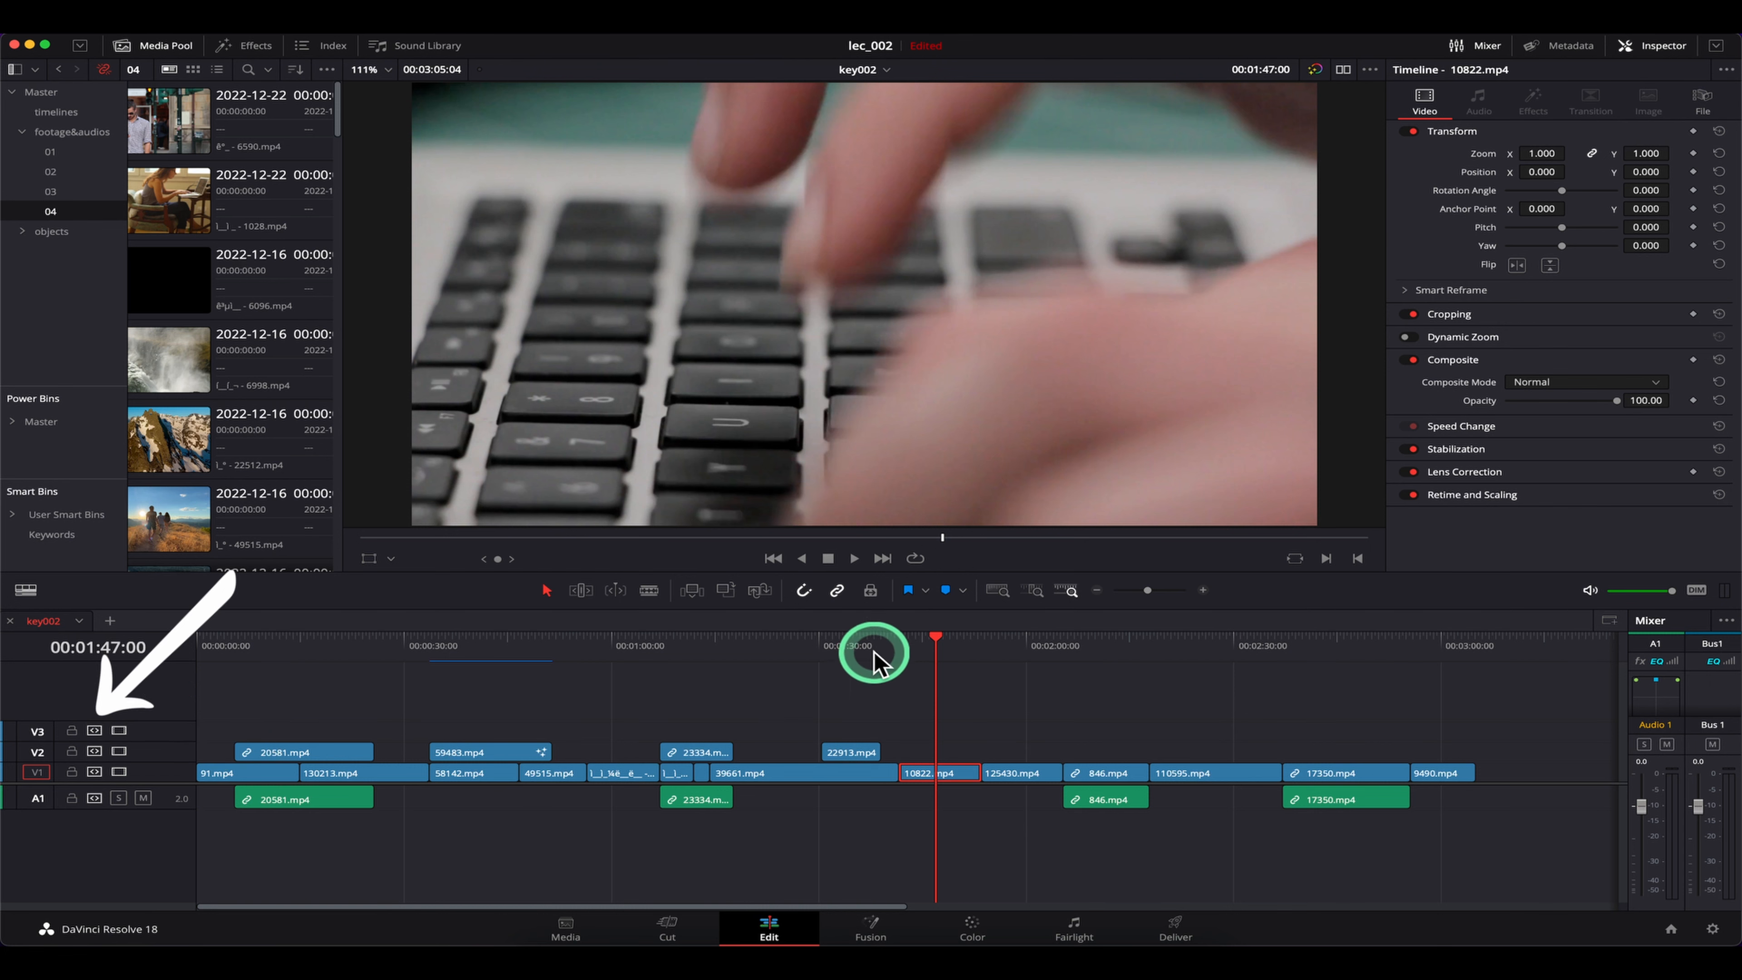
click(1083, 648)
drag(1084, 652, 868, 754)
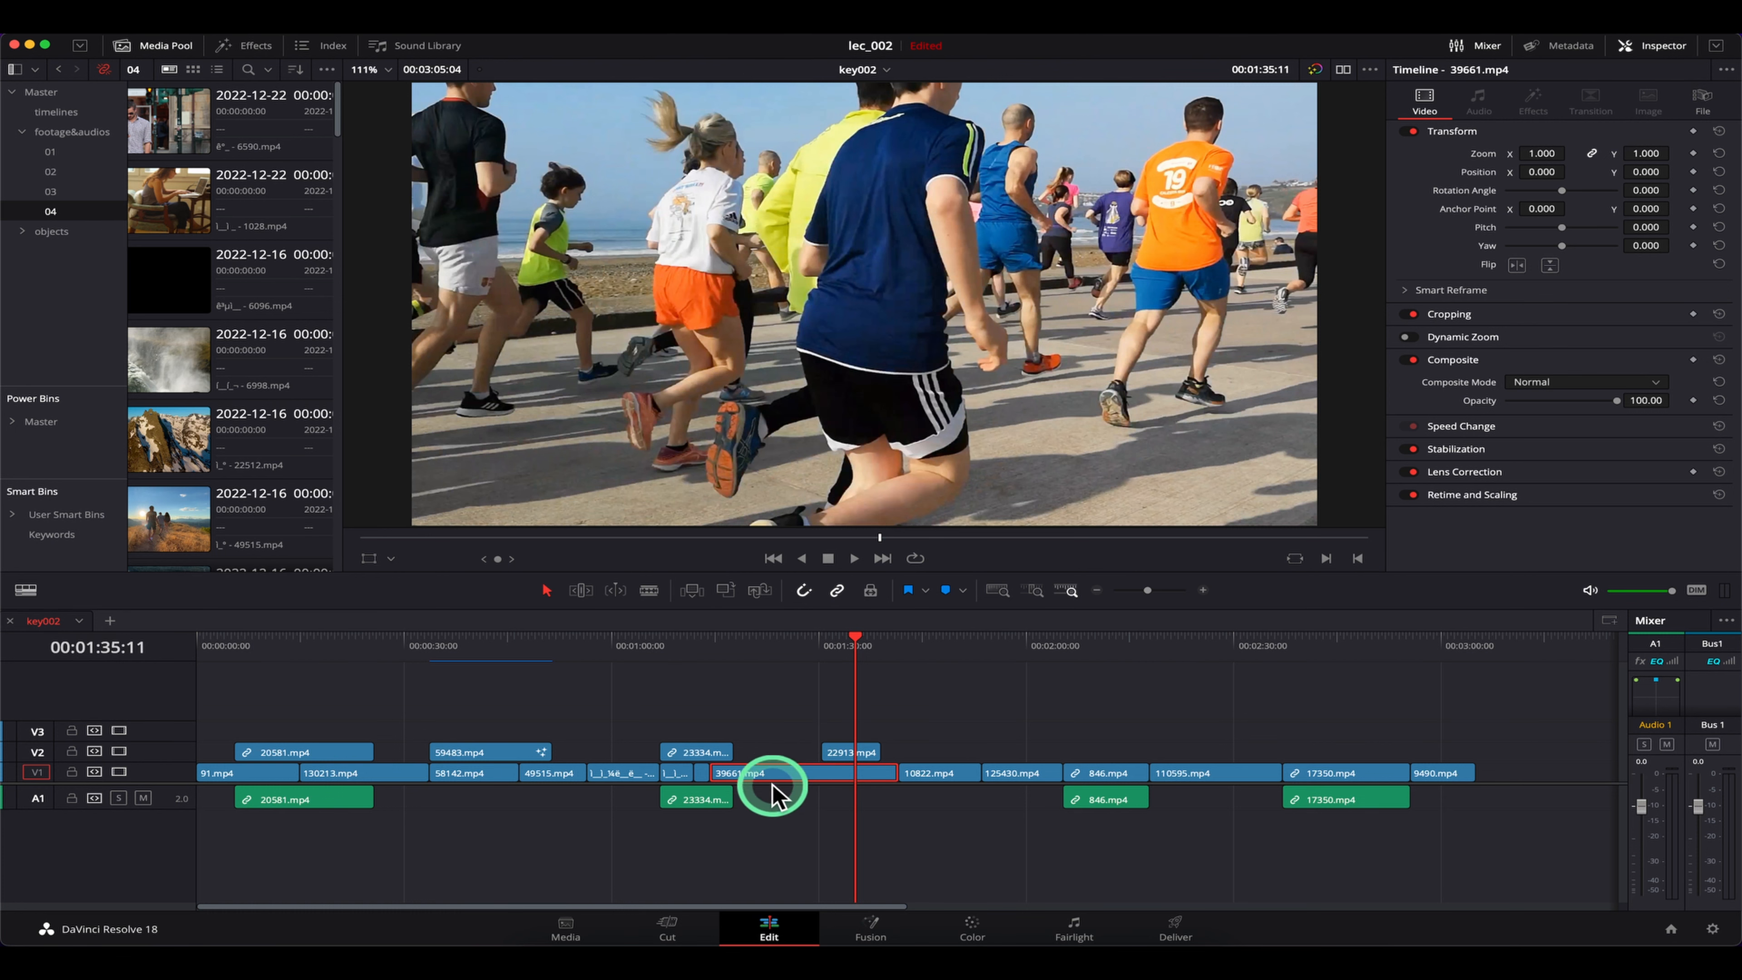
drag(855, 648, 854, 648)
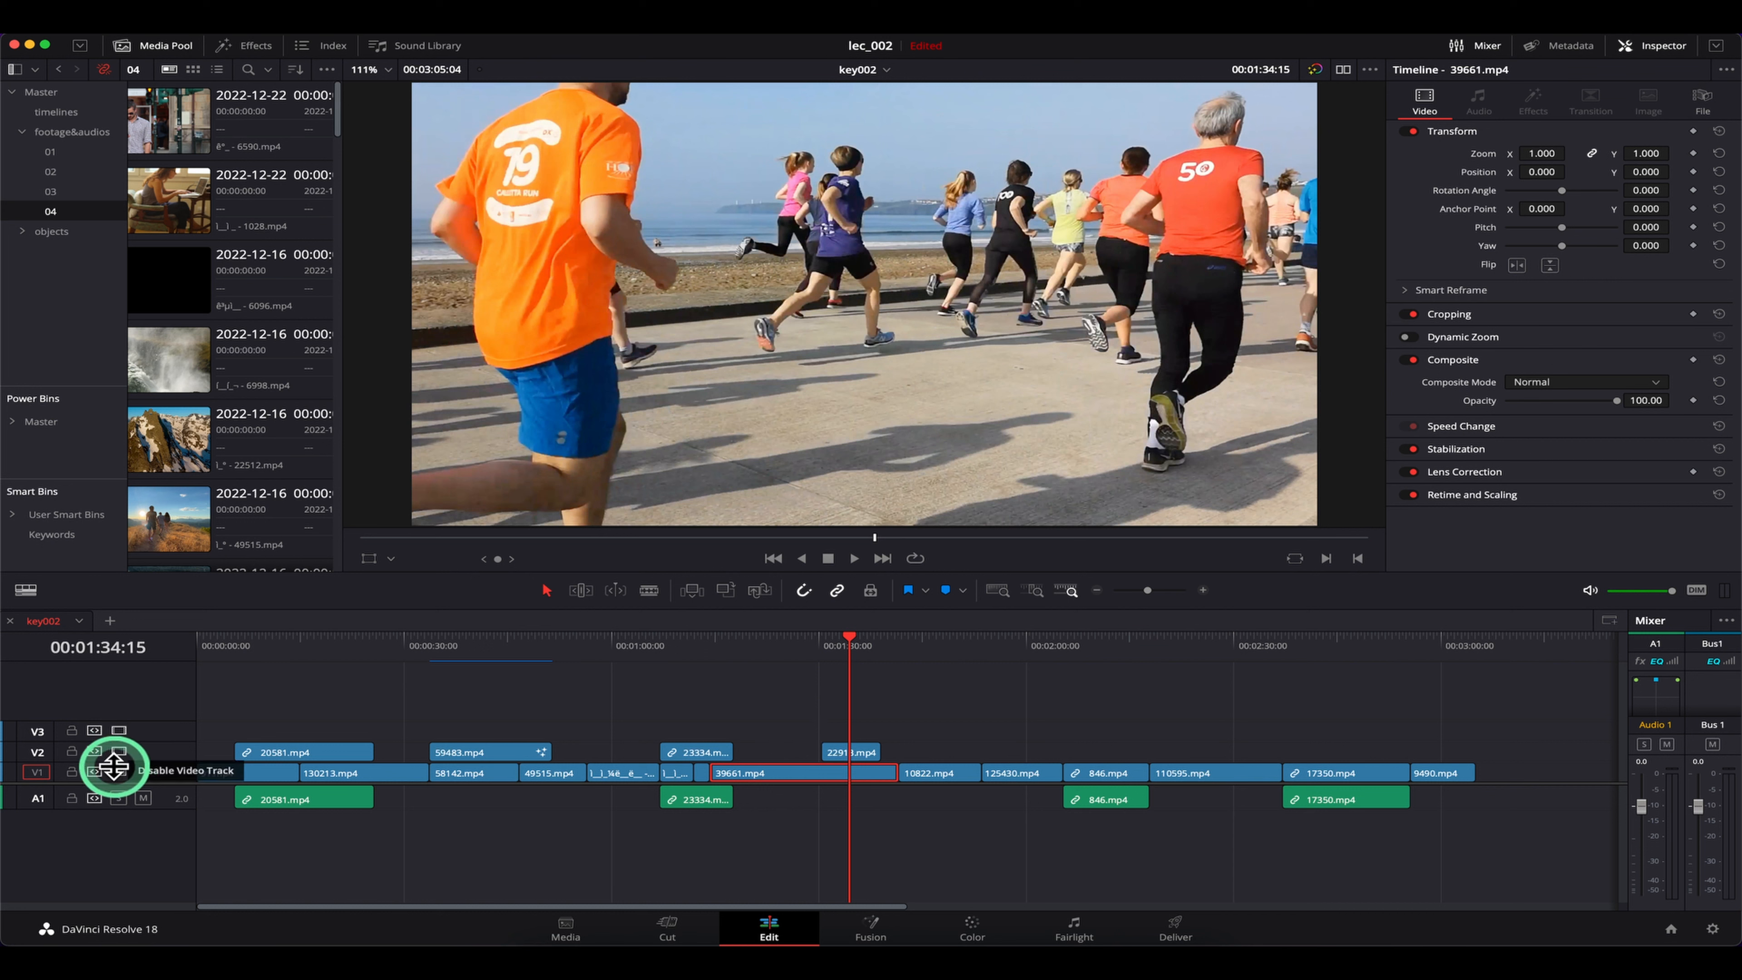
Turn off auto track selection for V2, V1 and A1, and move the playhead to 00:02:08:10
click(981, 684)
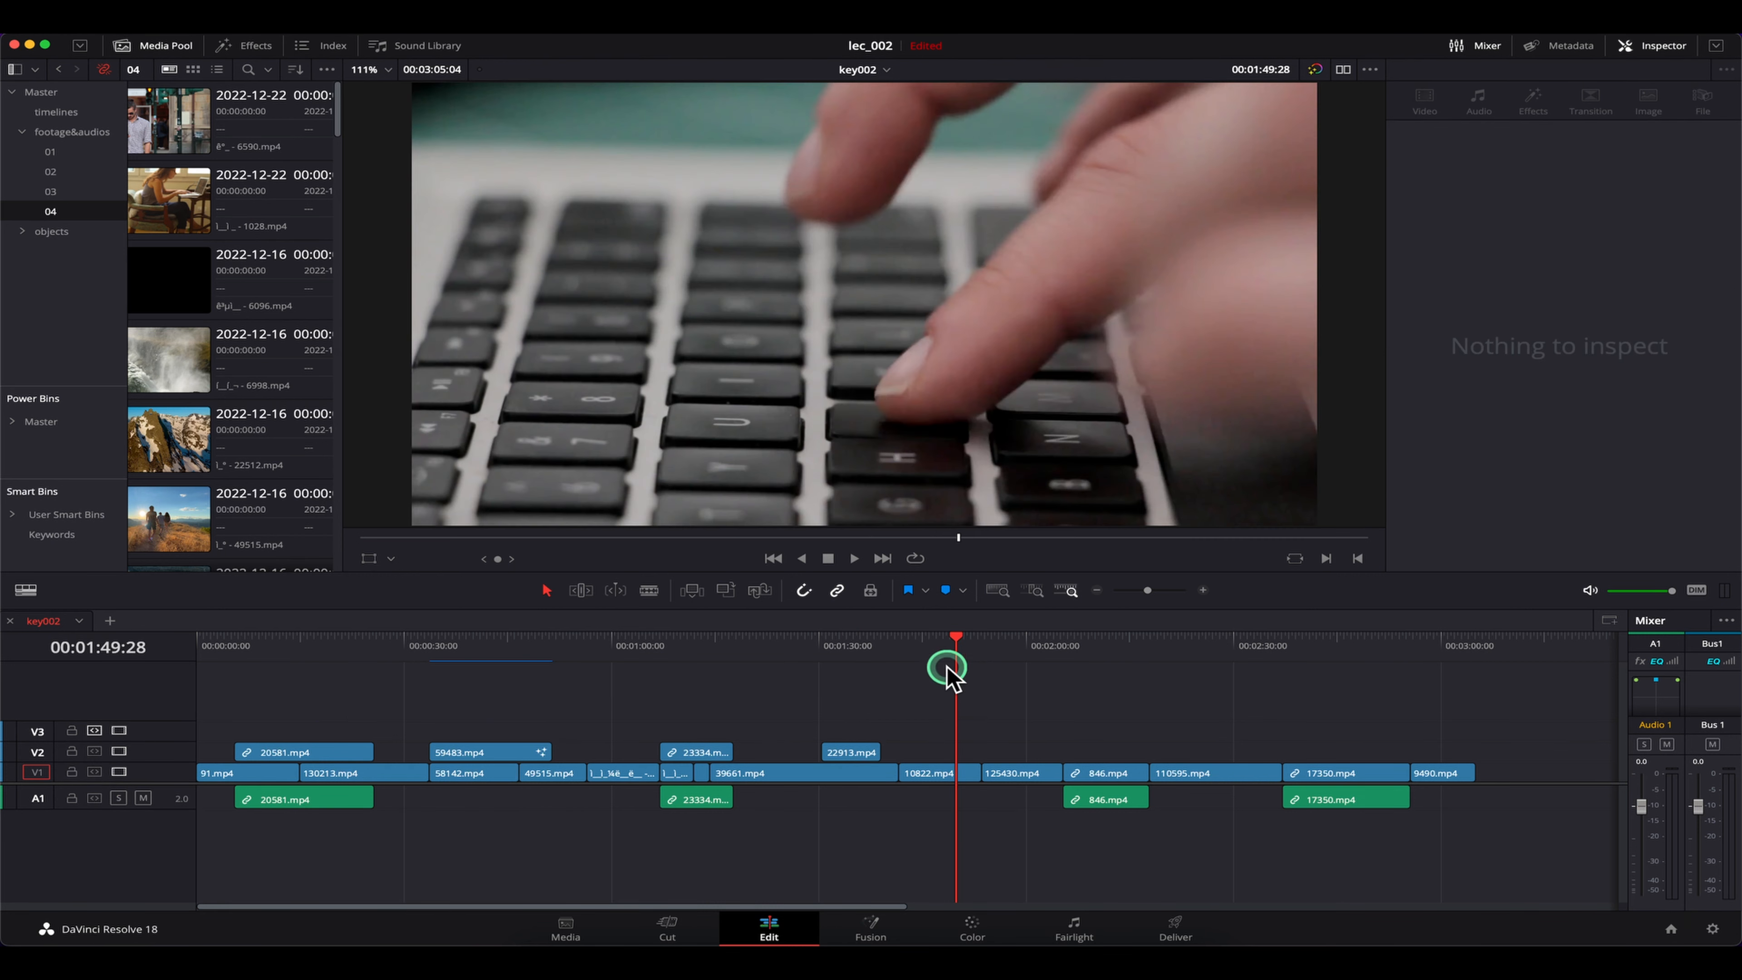
click(1085, 649)
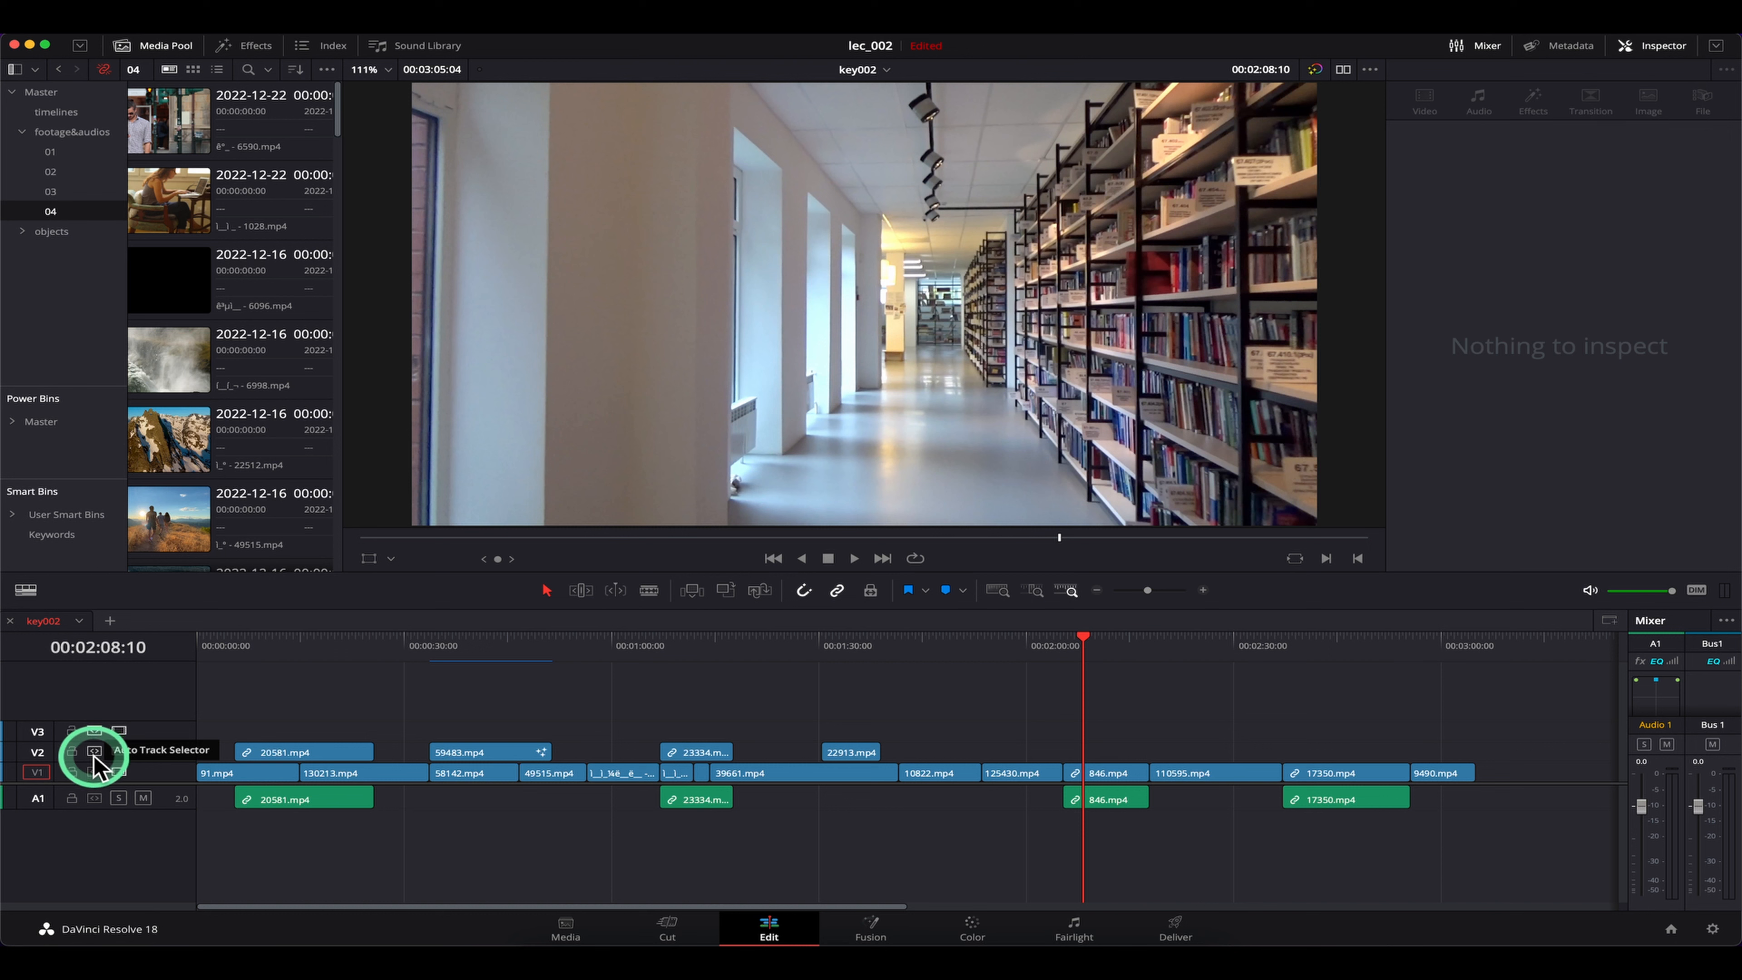
Delete the empty video track V3 and scrub the playhead to 00:01:41:17
right_click(149, 732)
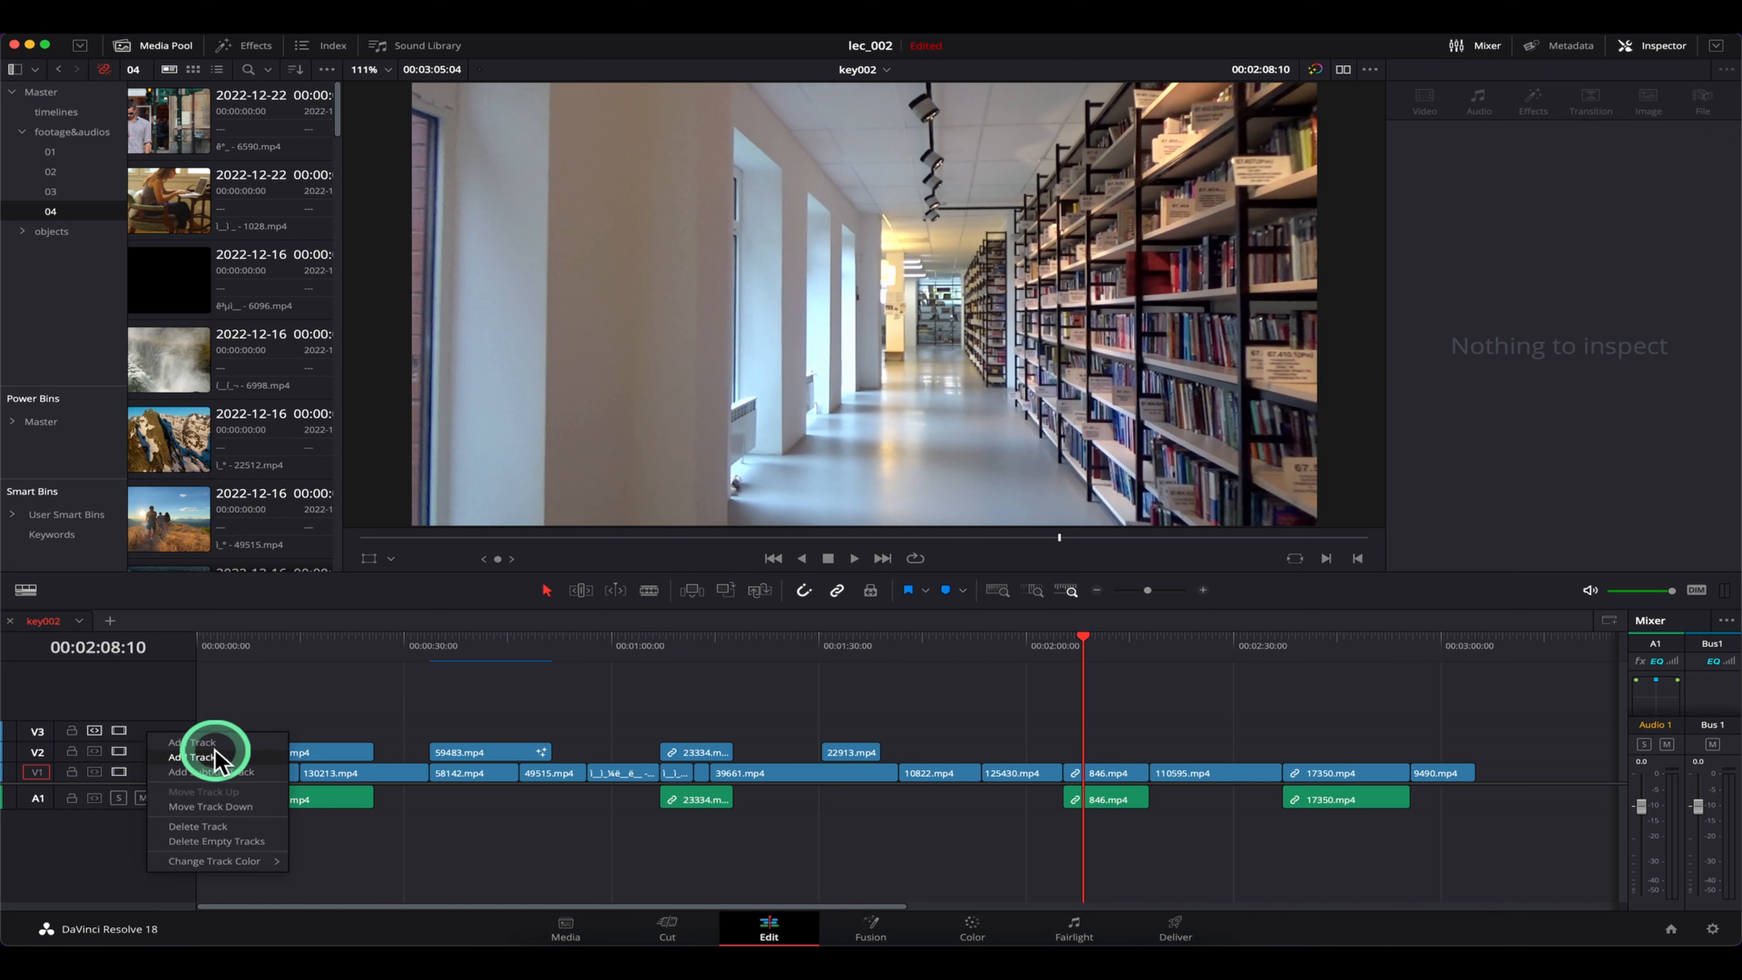
click(236, 826)
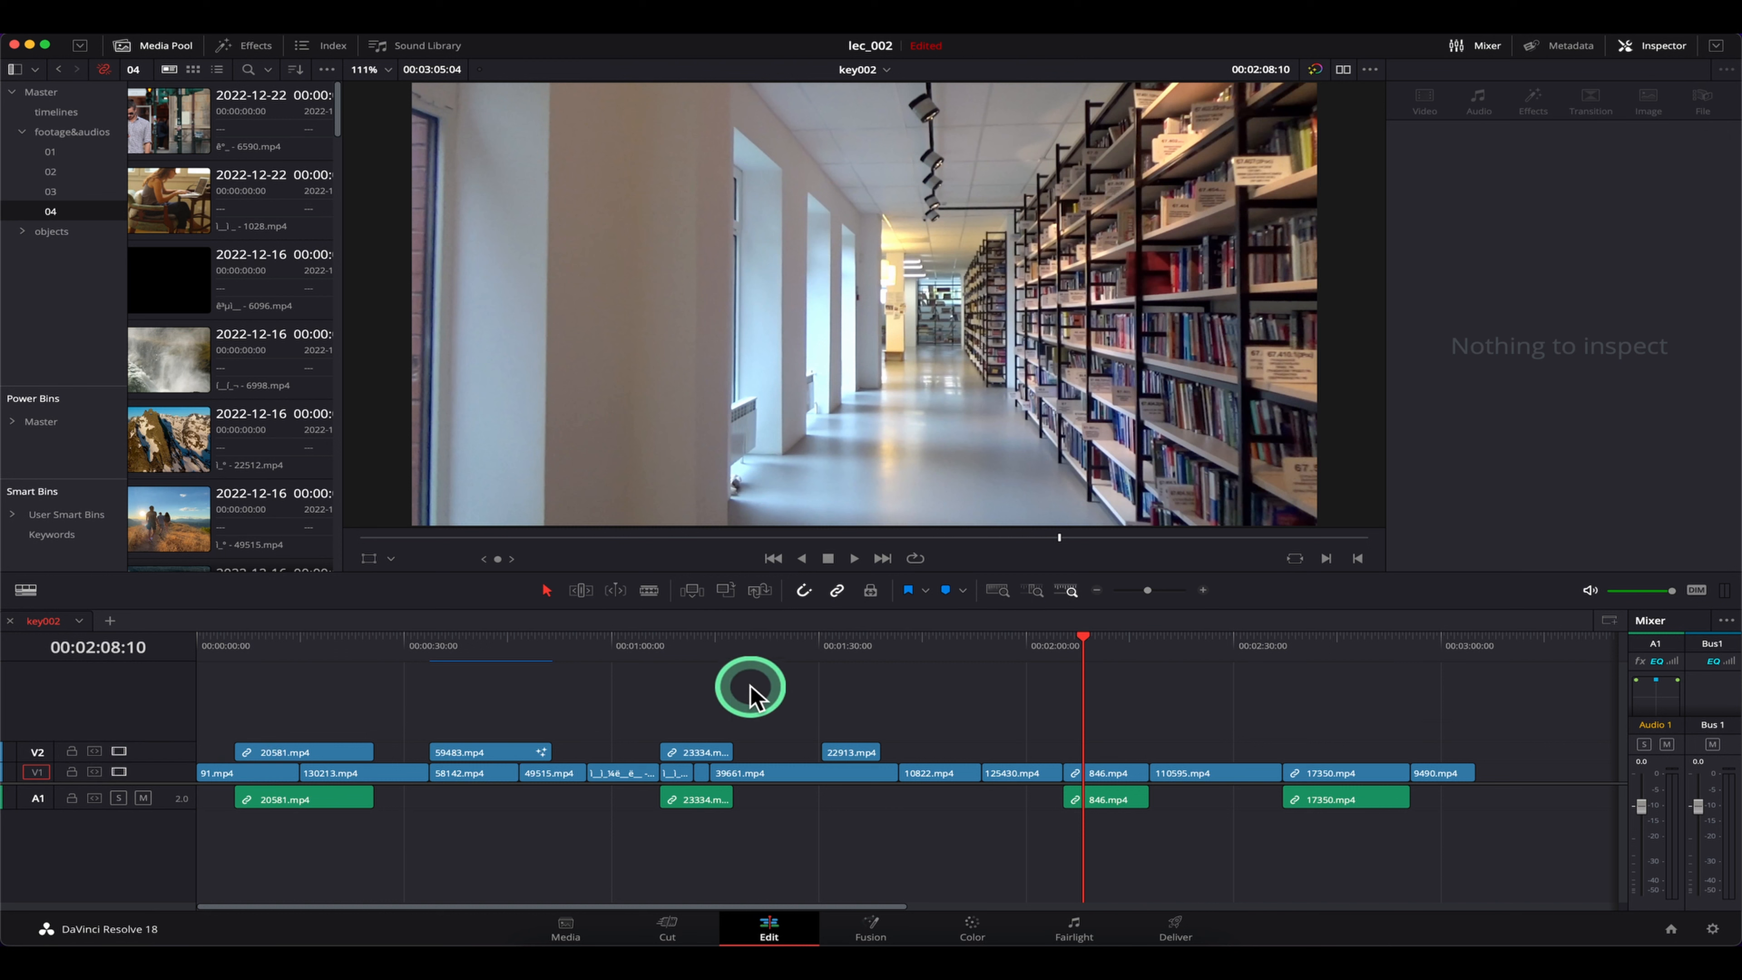
drag(862, 659, 899, 707)
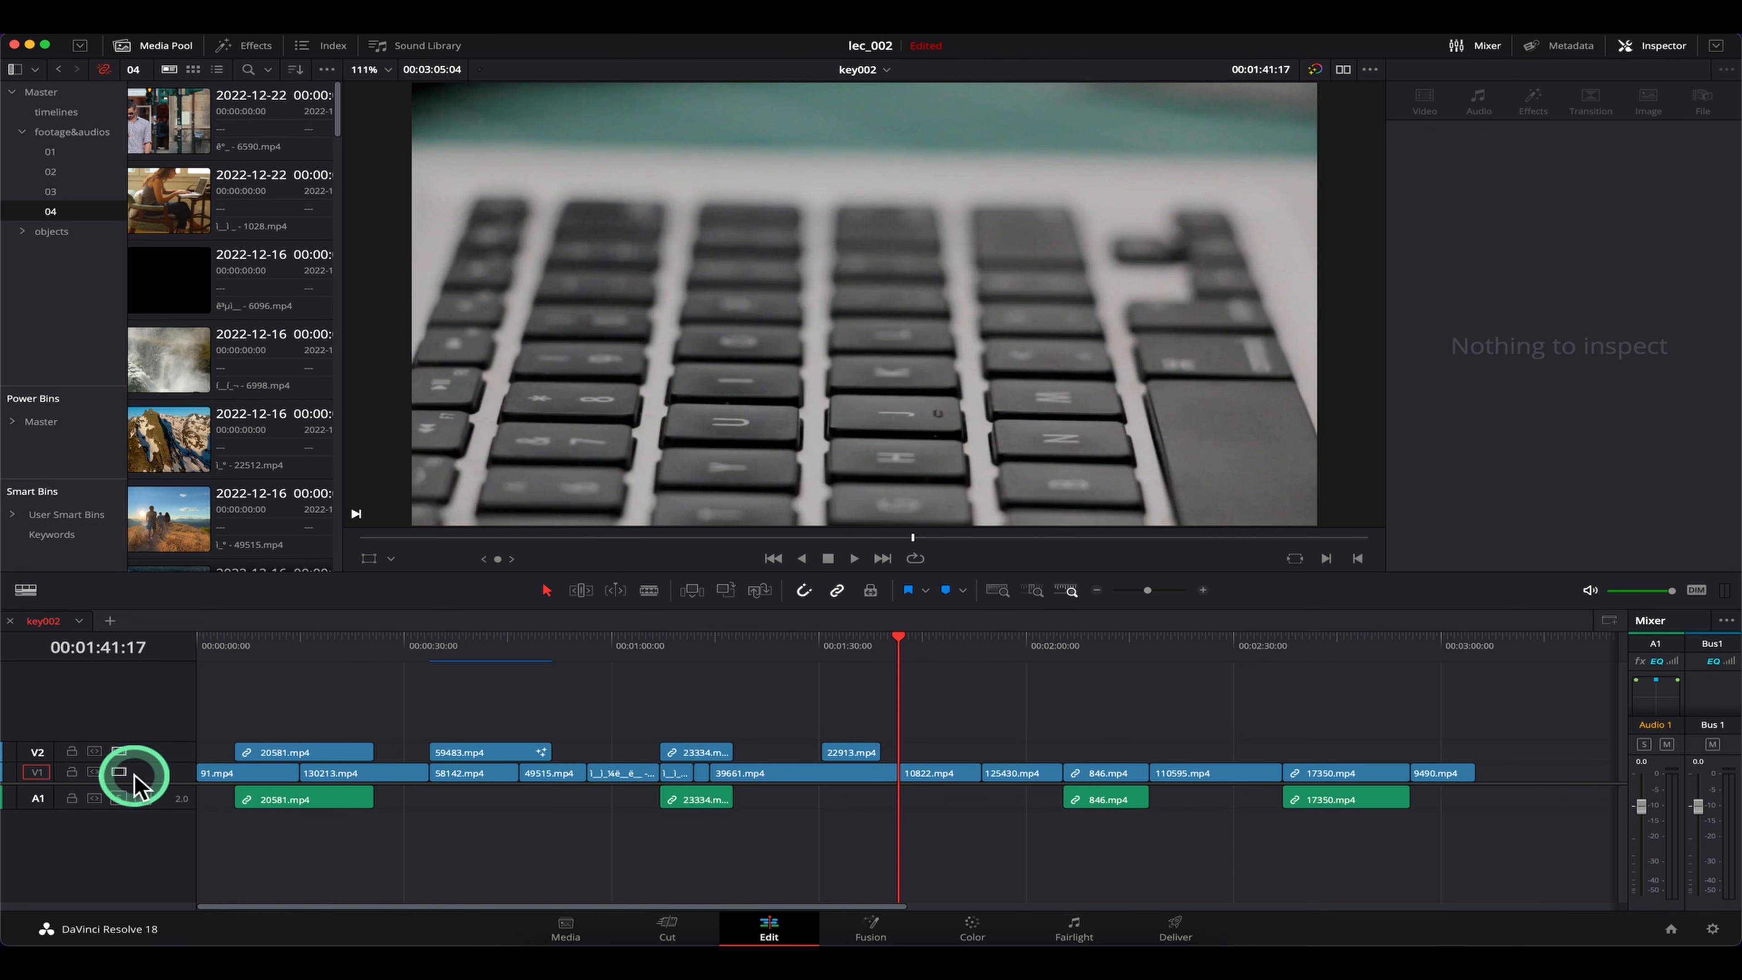
Turn on auto track selection for V1 only and scrub the playhead to 00:02:20:14 on clip 110595.mp4
click(95, 771)
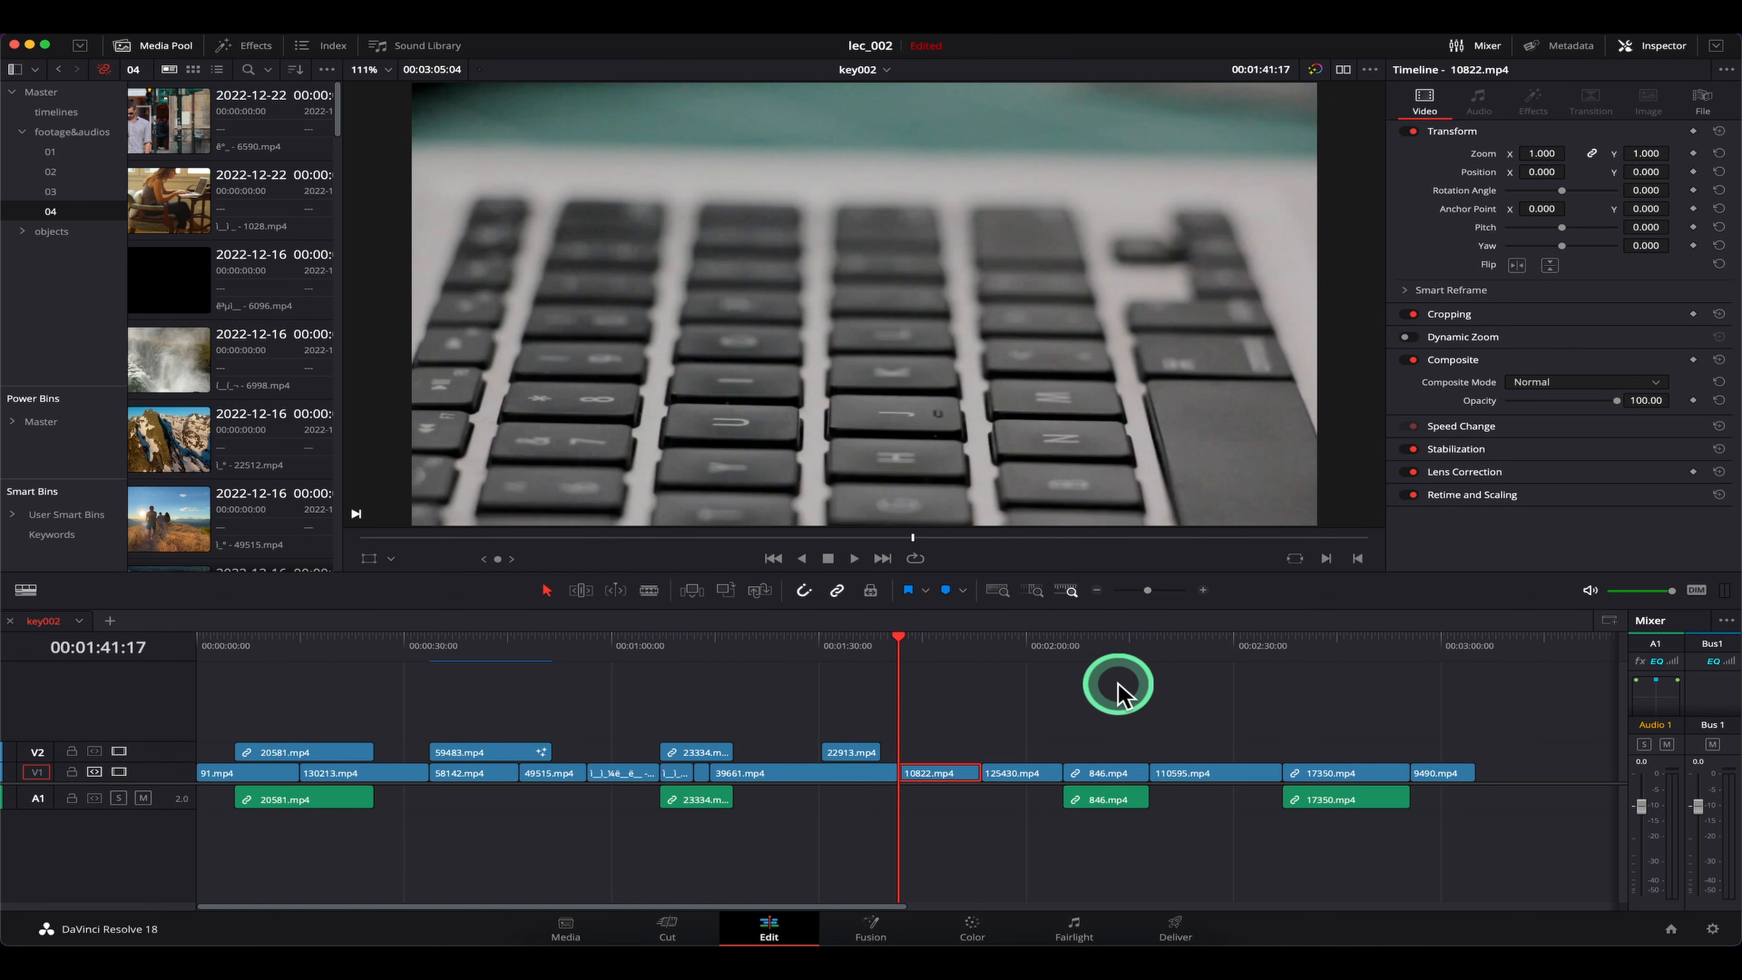
drag(973, 650, 710, 686)
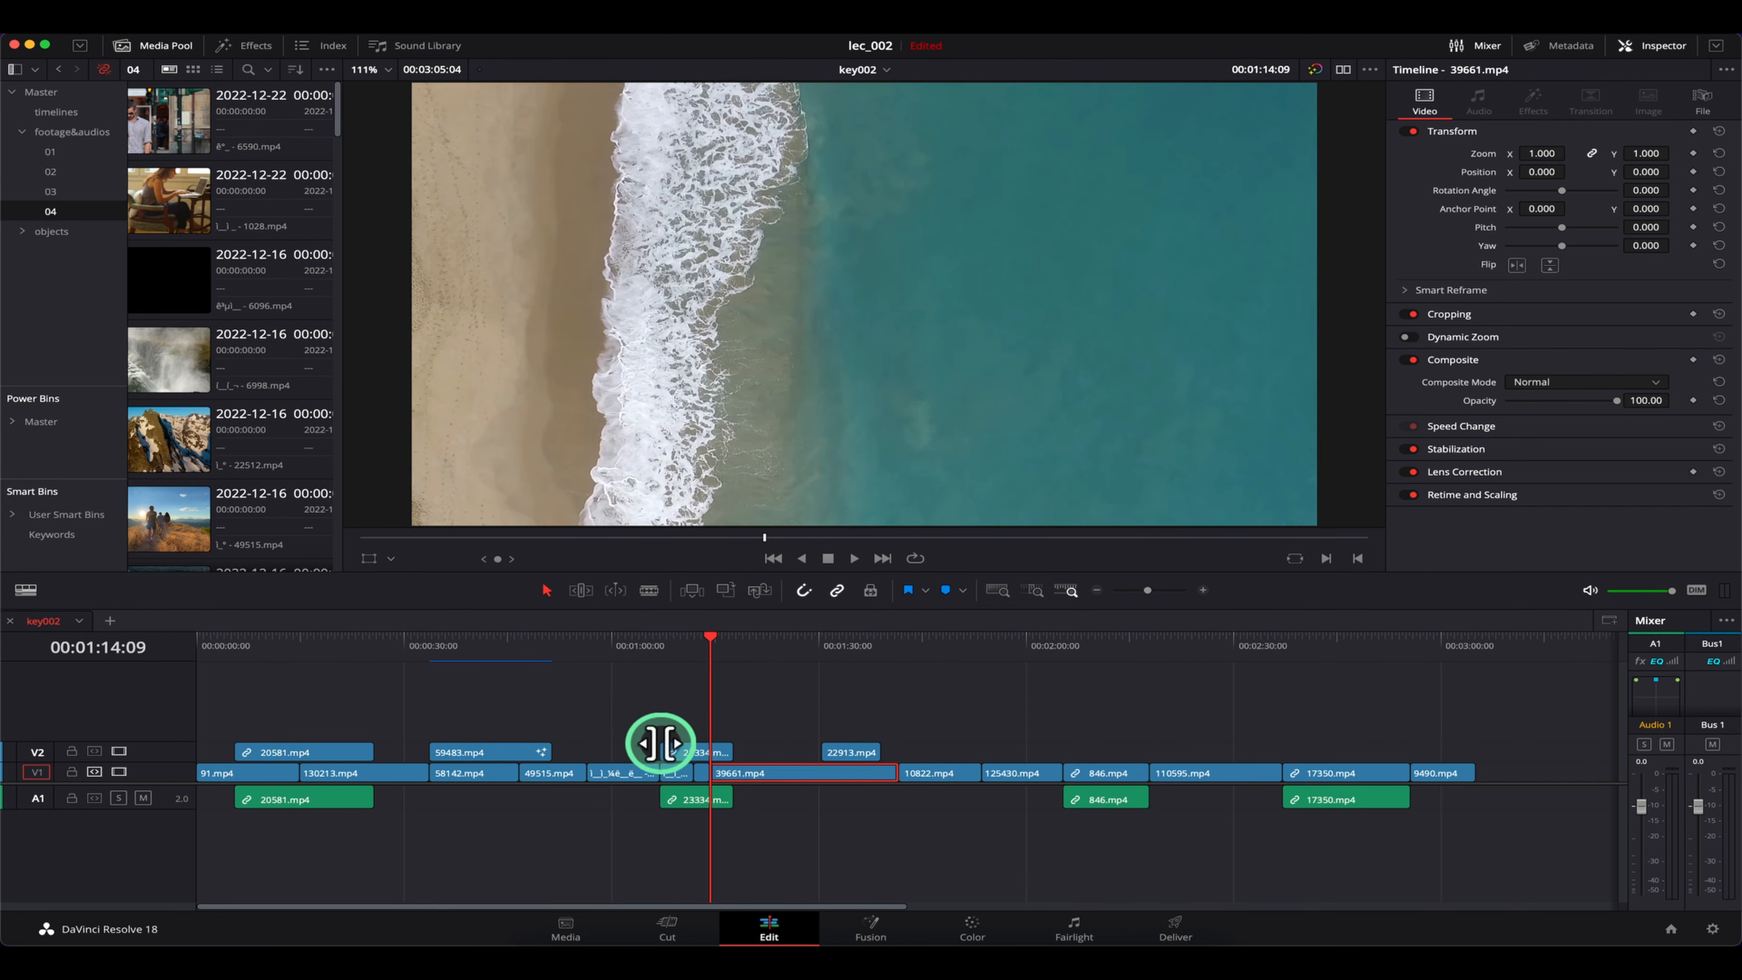
drag(696, 650, 1167, 666)
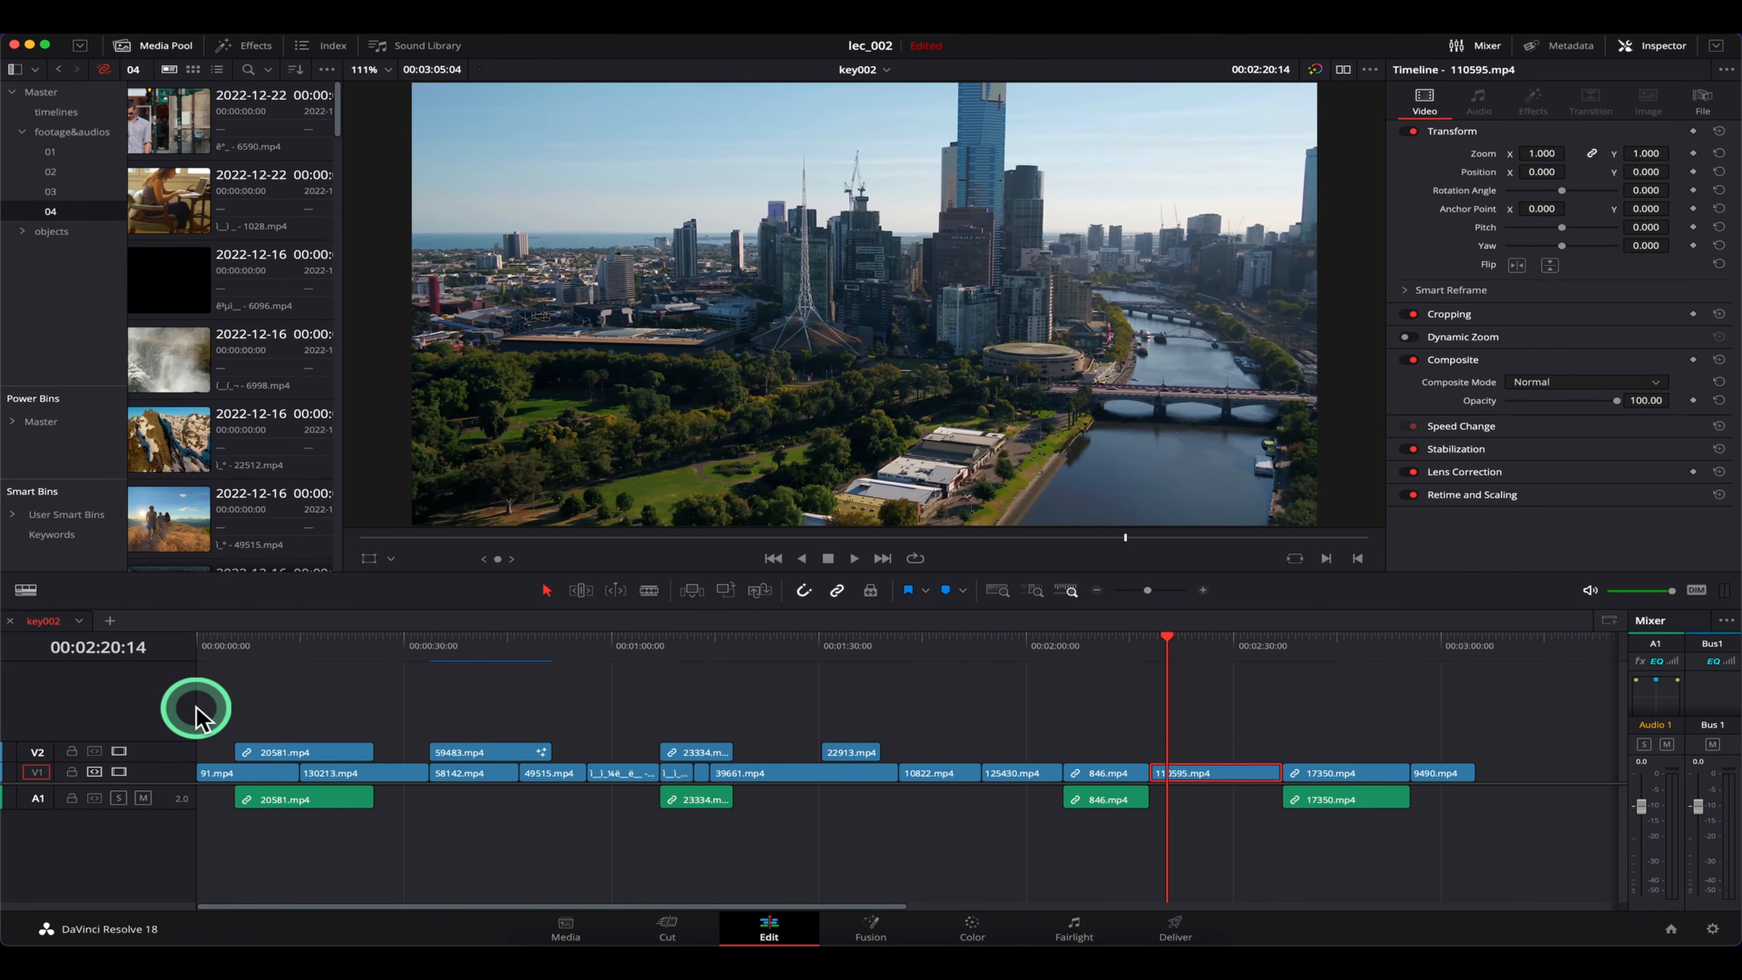
Switch auto track selection from V1 to V2 and scrub across clip 23334.mp4 to the start of clip 110595.mp4
click(95, 772)
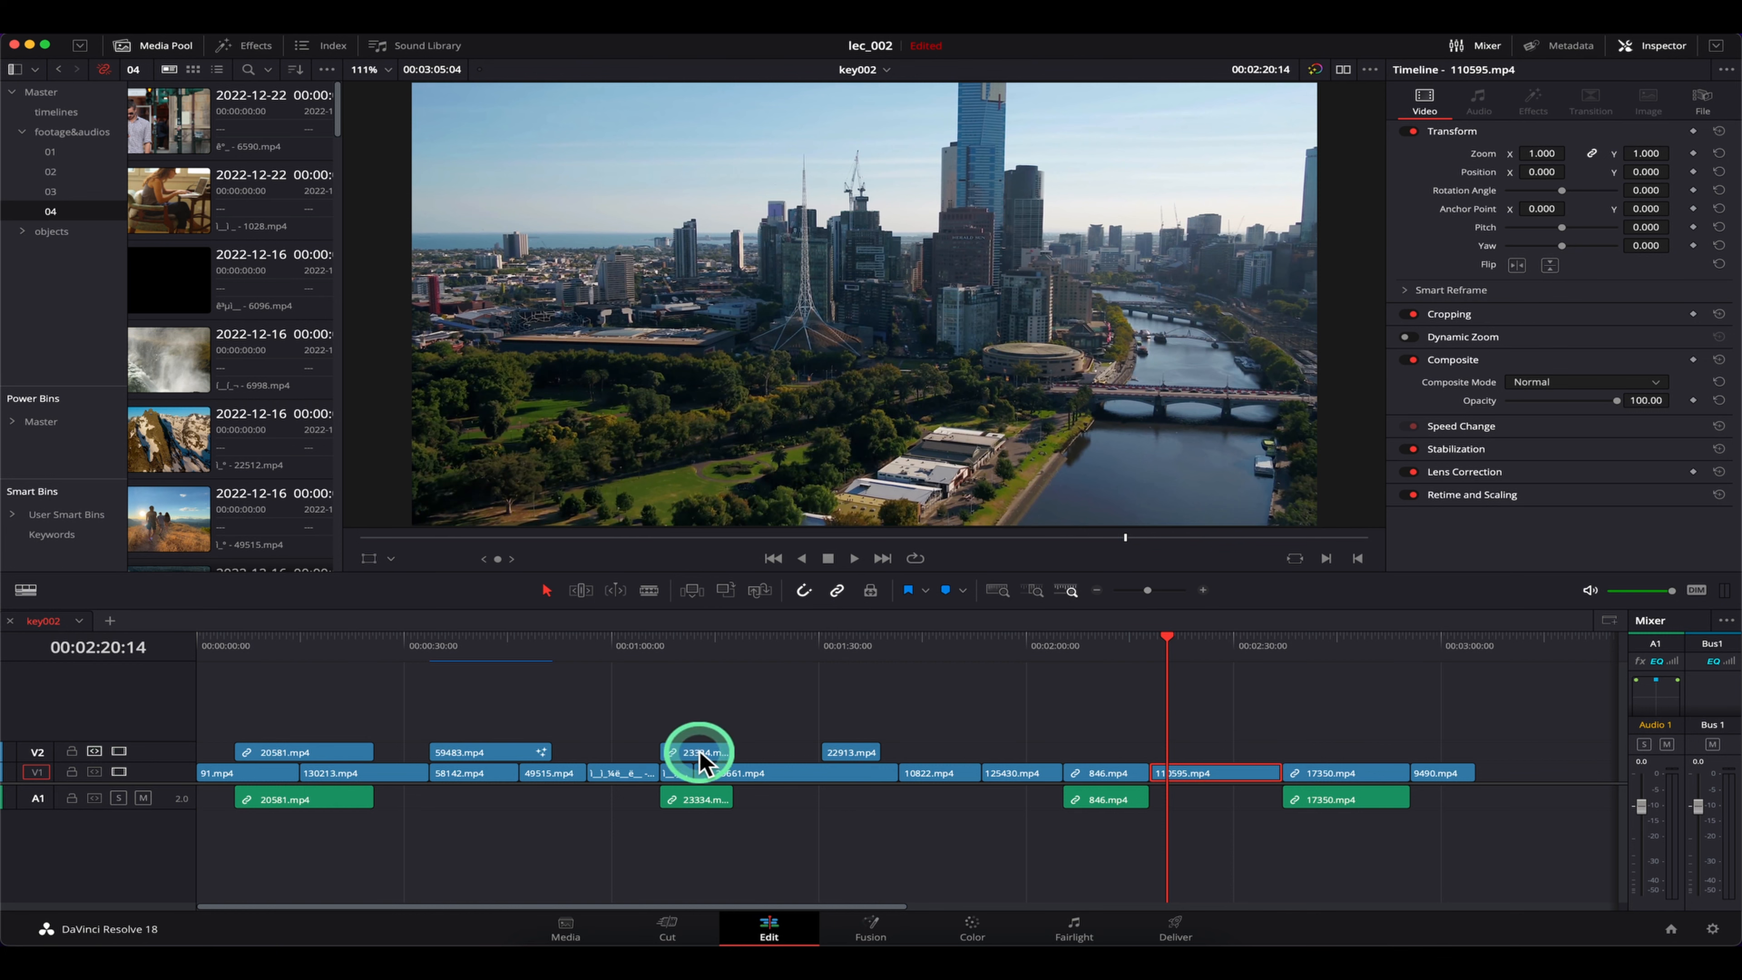
drag(1084, 663, 695, 679)
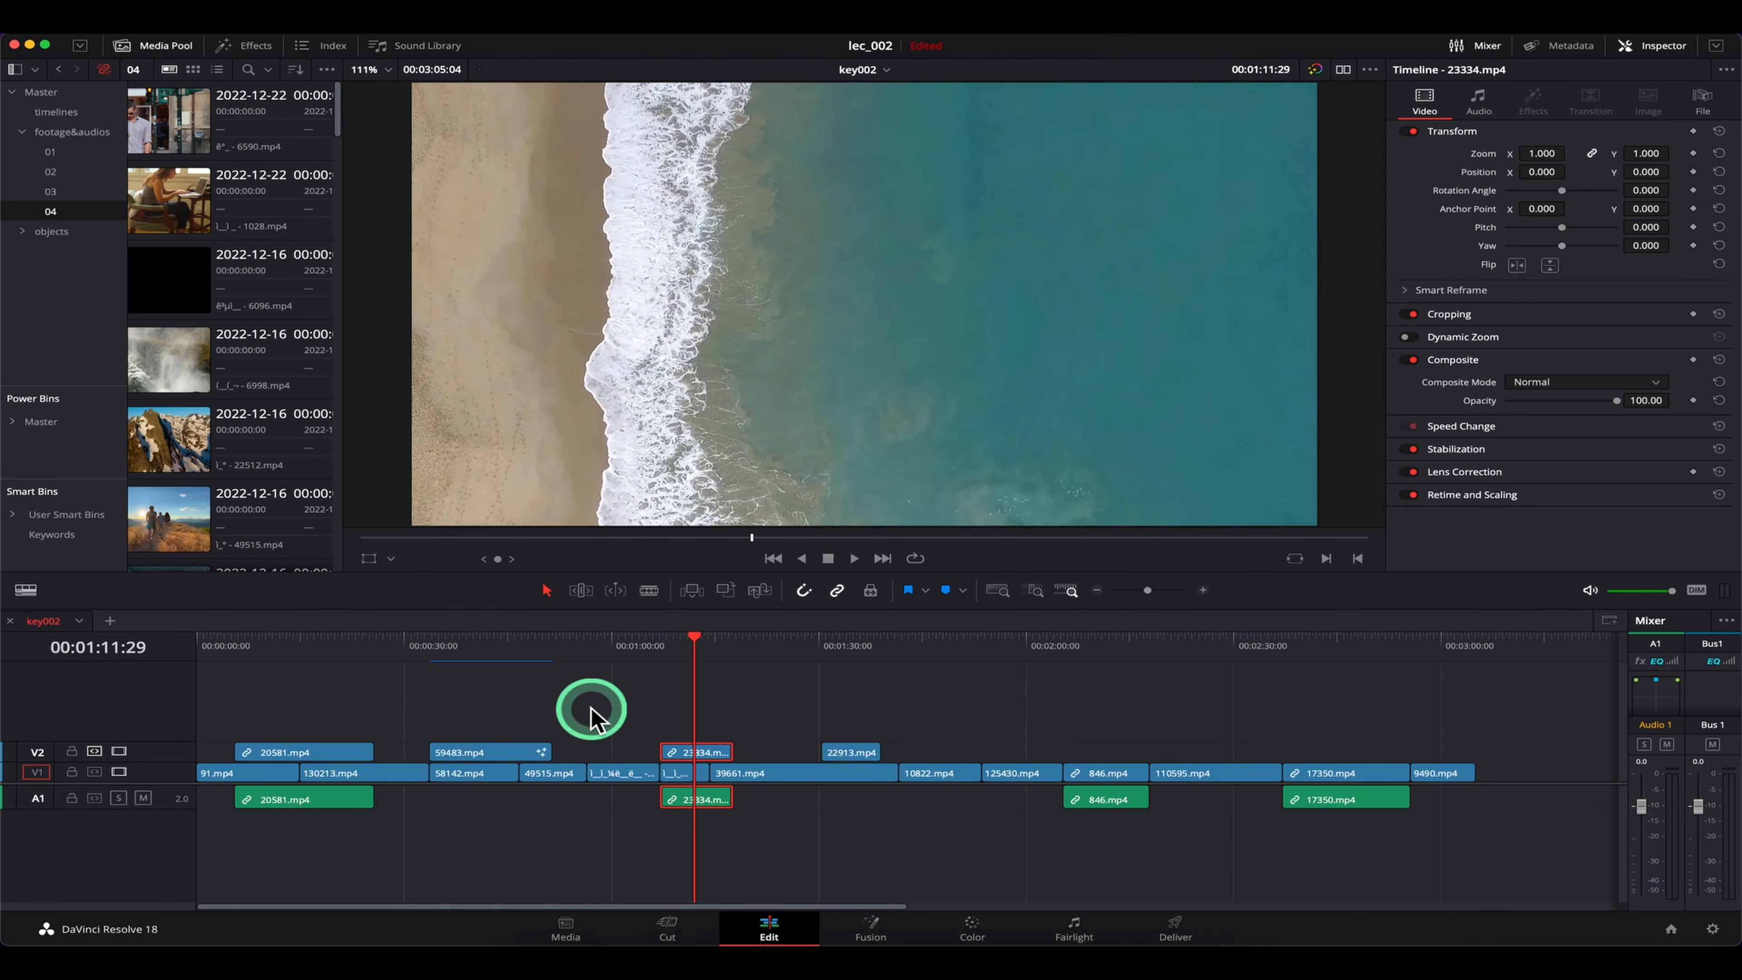
drag(537, 650, 1151, 649)
Switch auto track selection from V2 to V1 with the playhead at 00:02:17:27
click(97, 772)
scroll(1234, 698, up, 3)
scroll(1218, 709, up, 2)
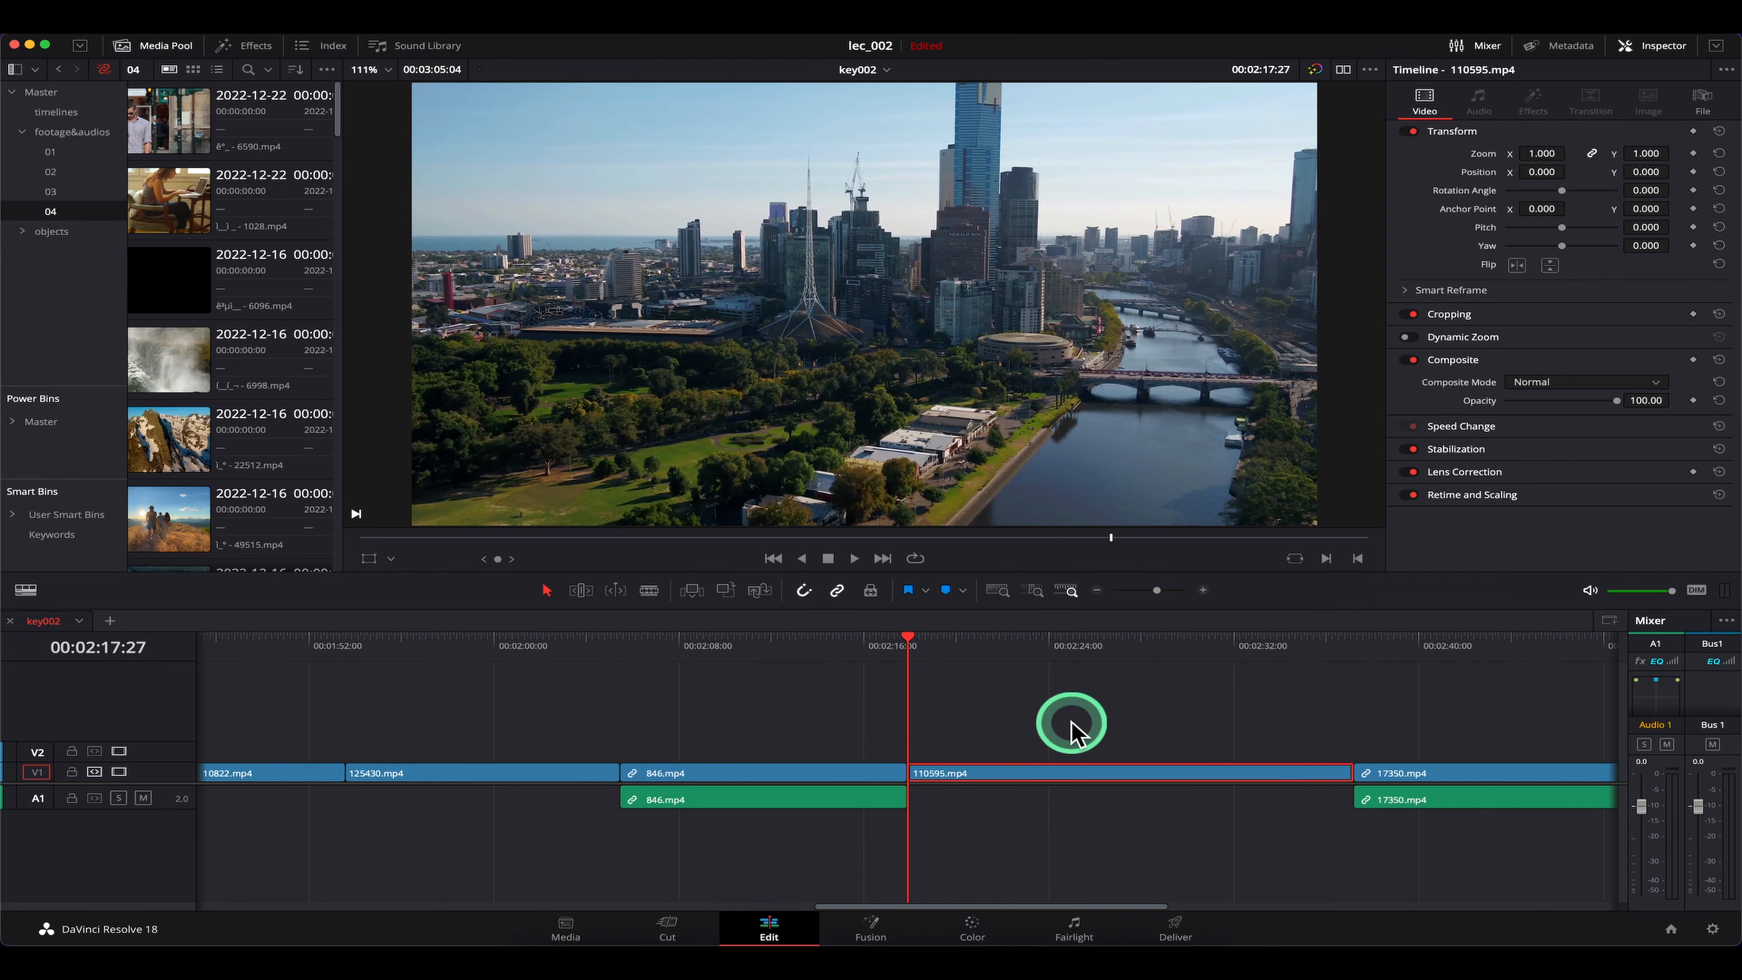
Split clip 110595.mp4 on V1 at about 00:02:22 and at 00:02:25:16, and clear the clip selection
drag(923, 656, 998, 714)
drag(984, 654, 1082, 651)
key(super+b)
key(super+b)
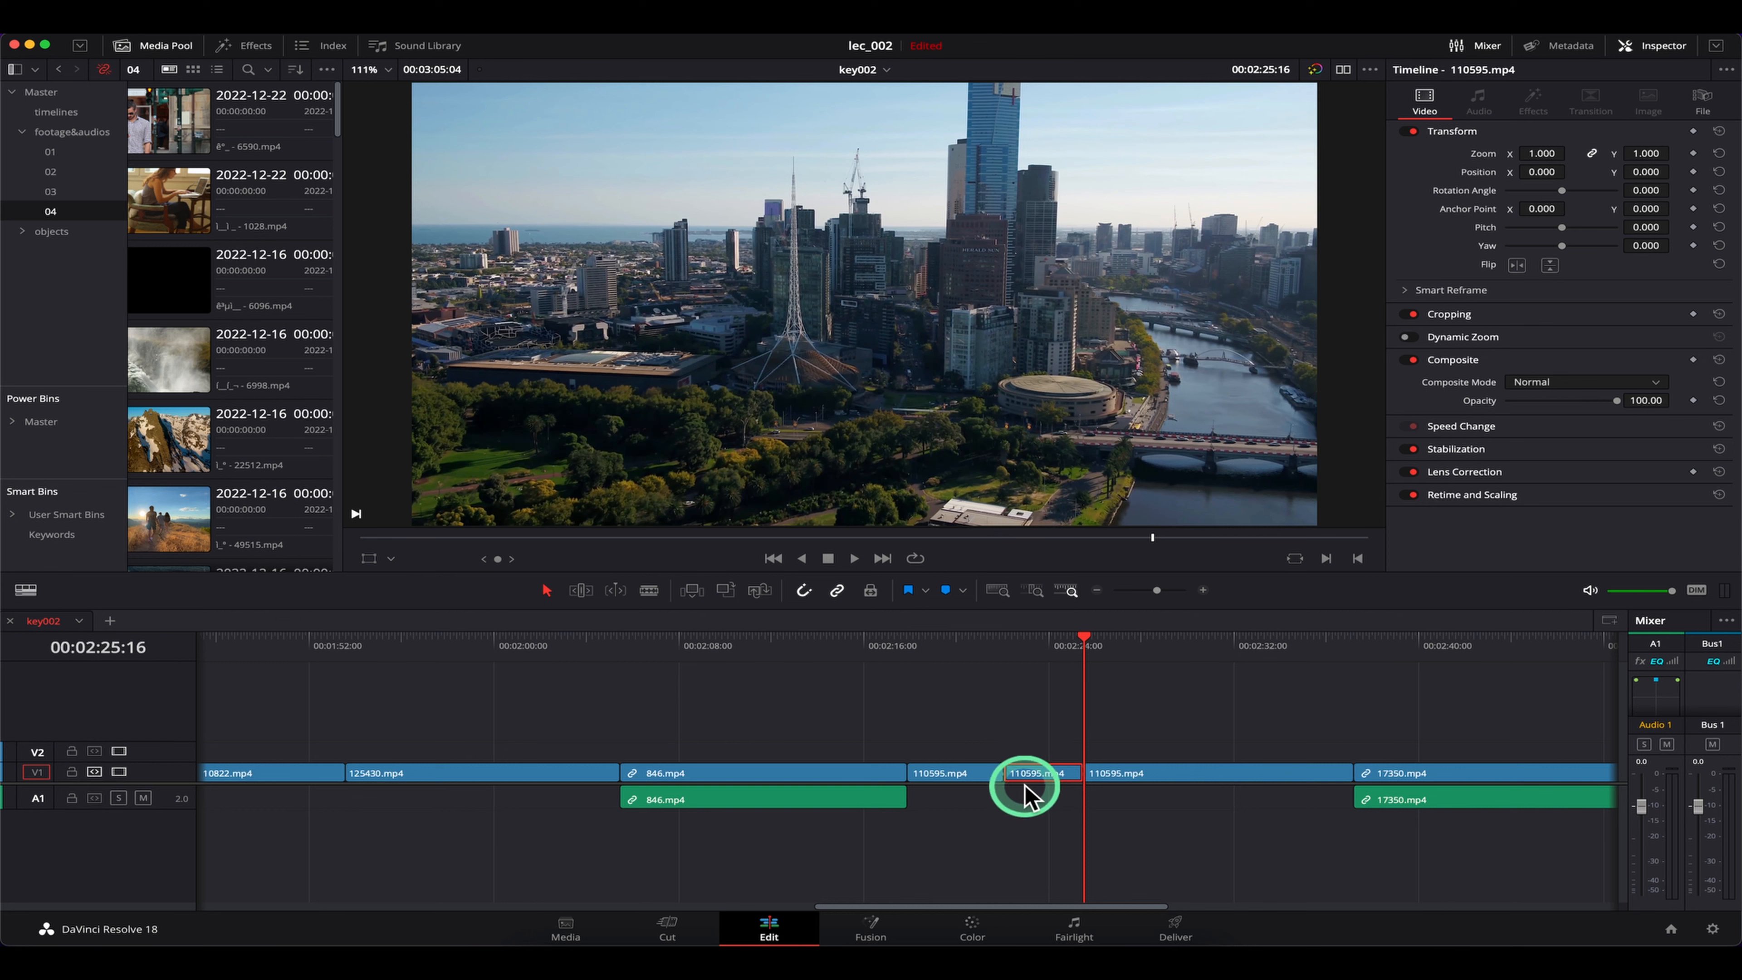
click(1029, 805)
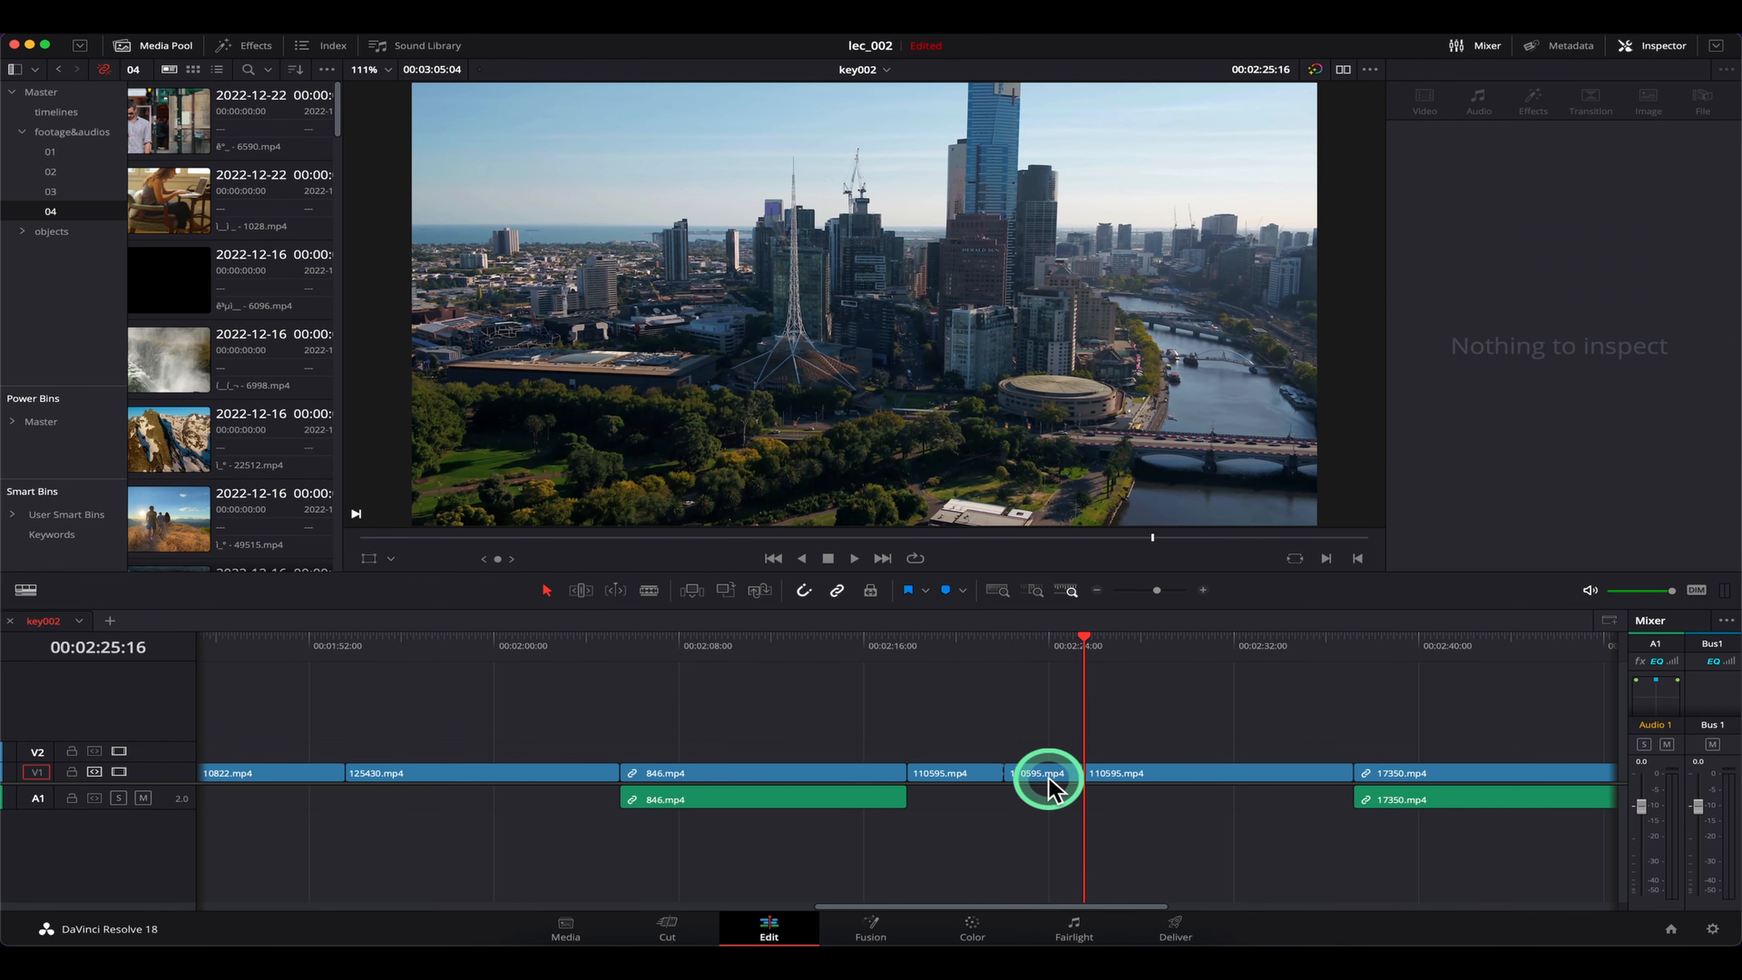
Undo both cuts, split clip 110595.mp4 again at 00:02:19:27 and 00:02:25:12, and select the middle piece
key(super+z)
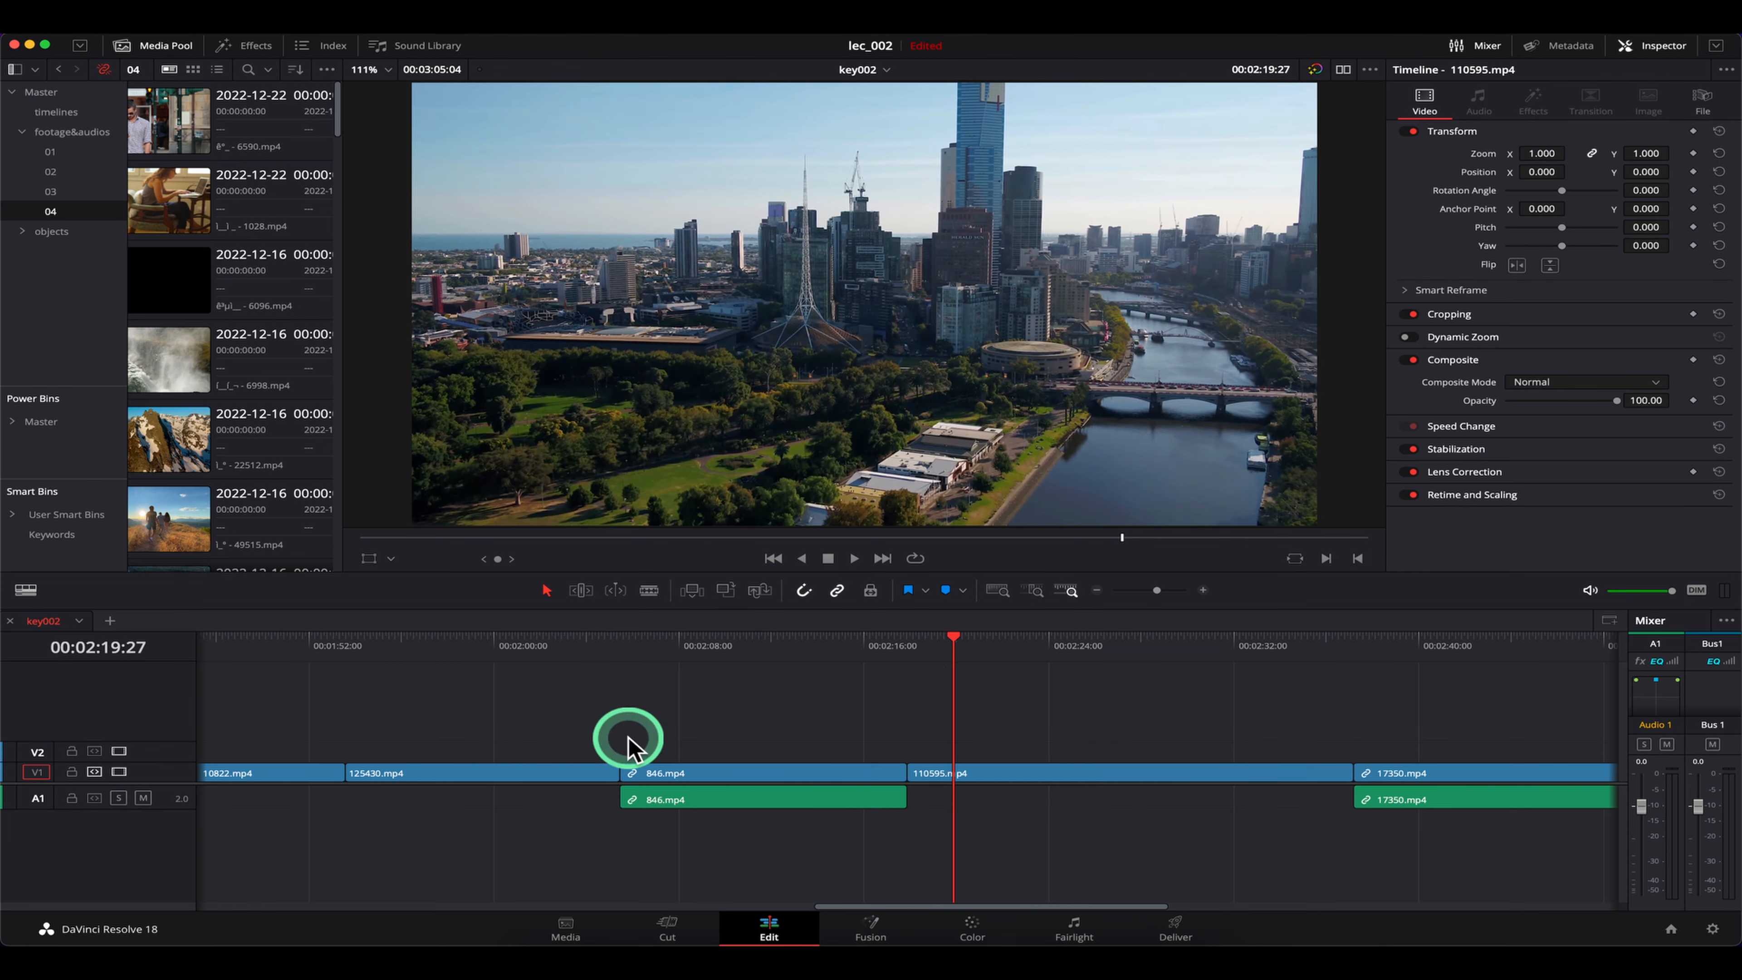
drag(947, 650, 1083, 656)
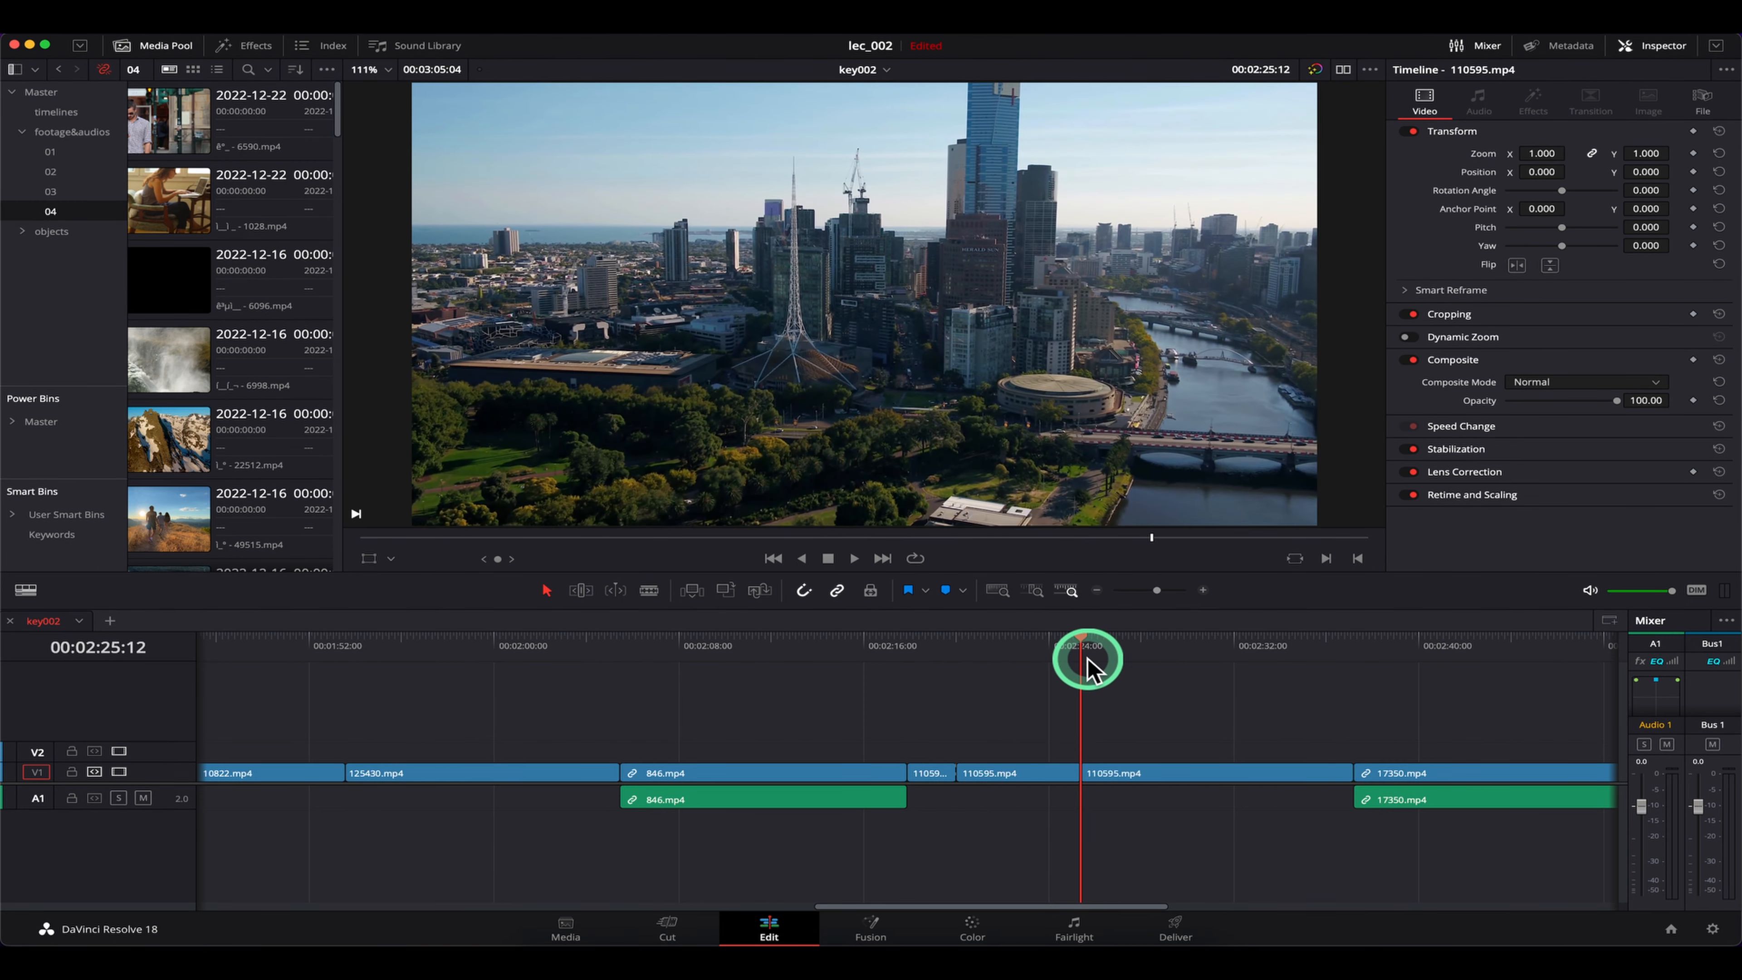
click(1007, 775)
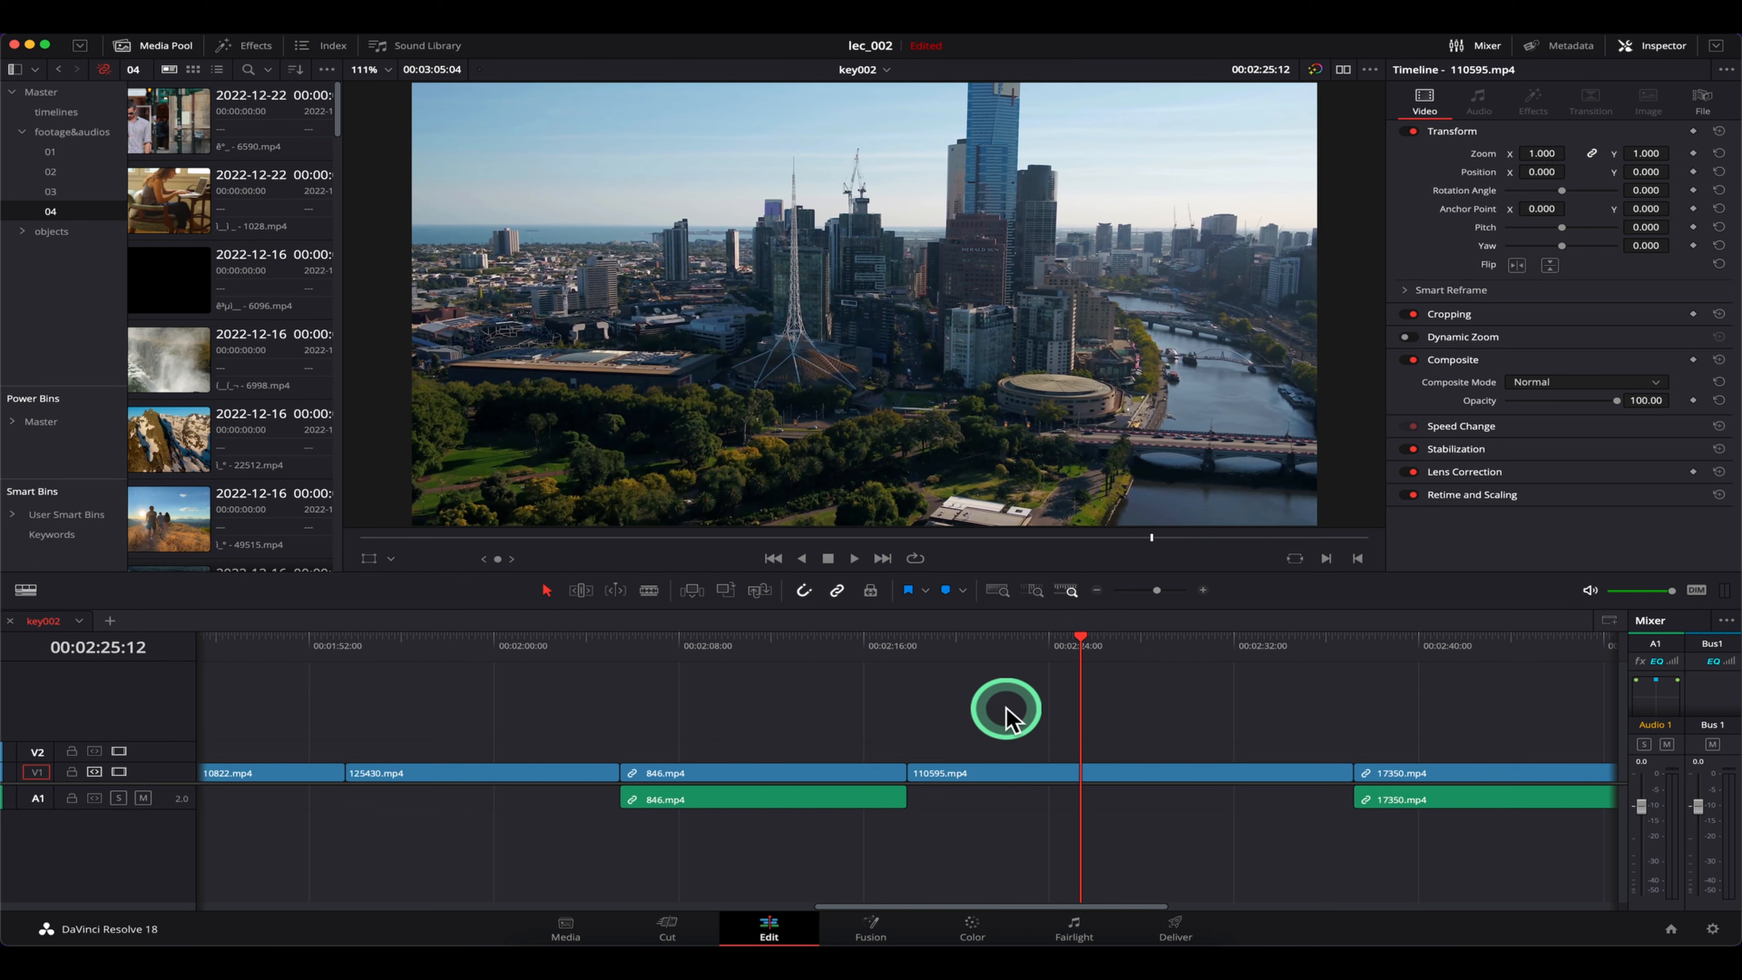
Split clip 110595.mp4 on V1 at 00:02:19:18 and 00:02:23:26, and delete the middle piece, leaving a gap
mouse_move(972, 650)
mouse_down()
mouse_move(852, 655)
mouse_move(950, 669)
mouse_up()
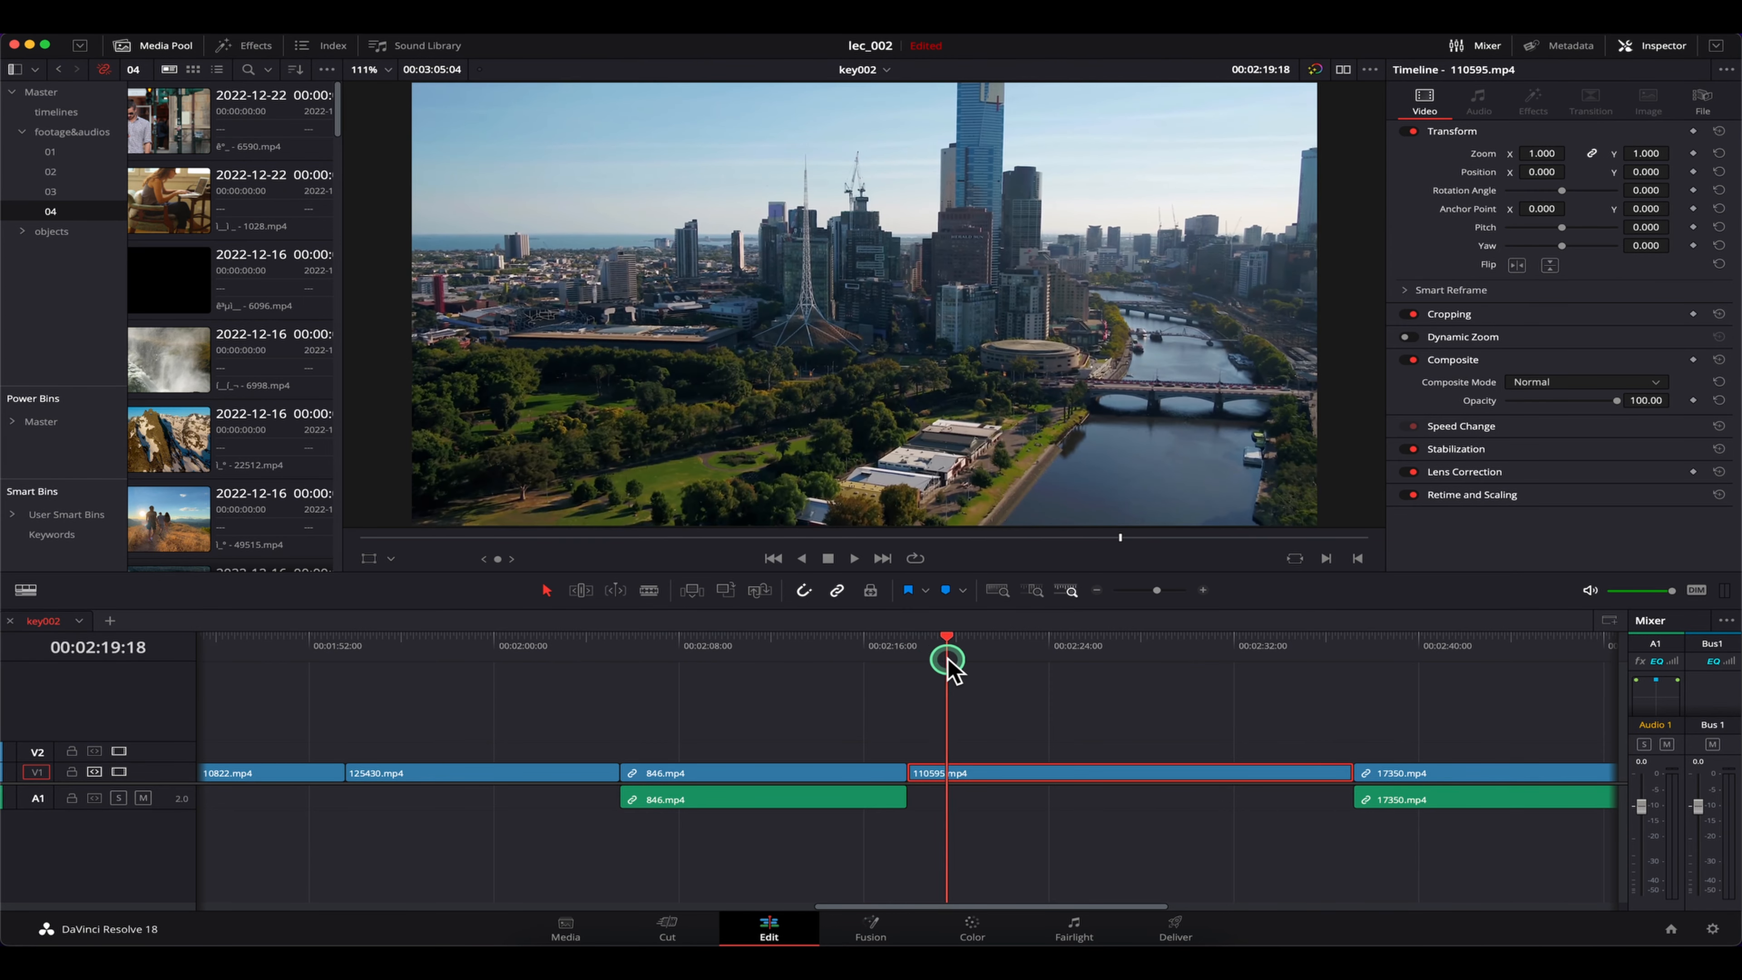
key(super+b)
click(1044, 657)
key(super+b)
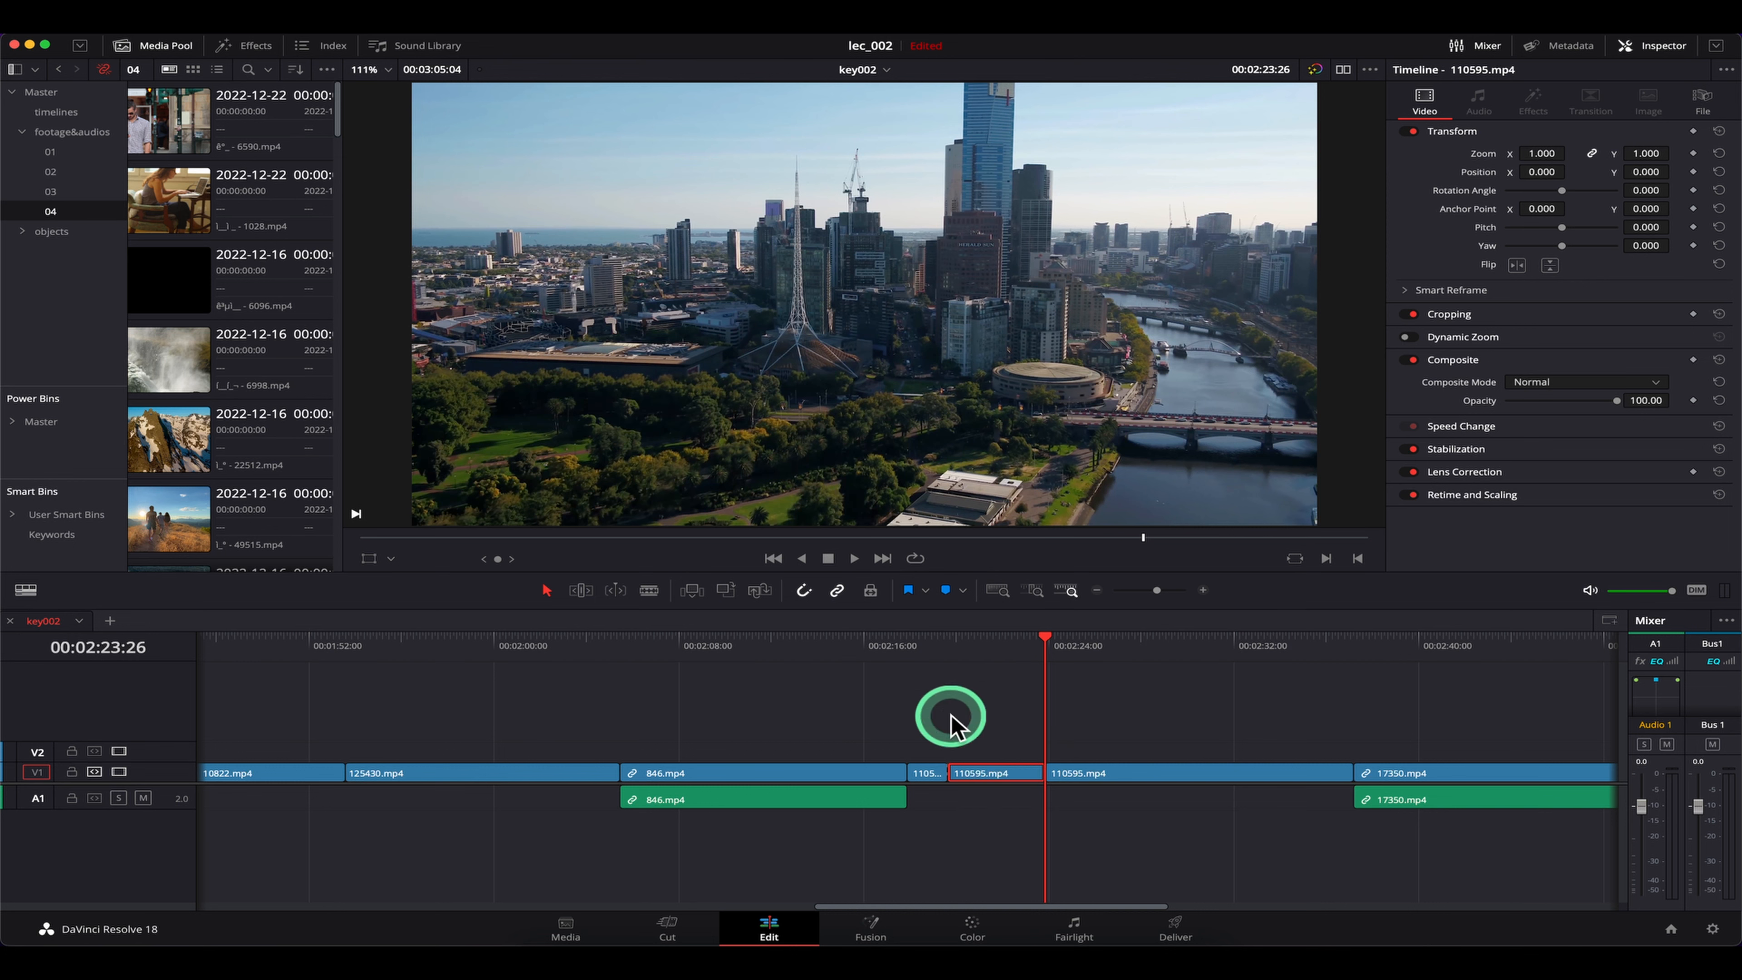
key(BackSpace)
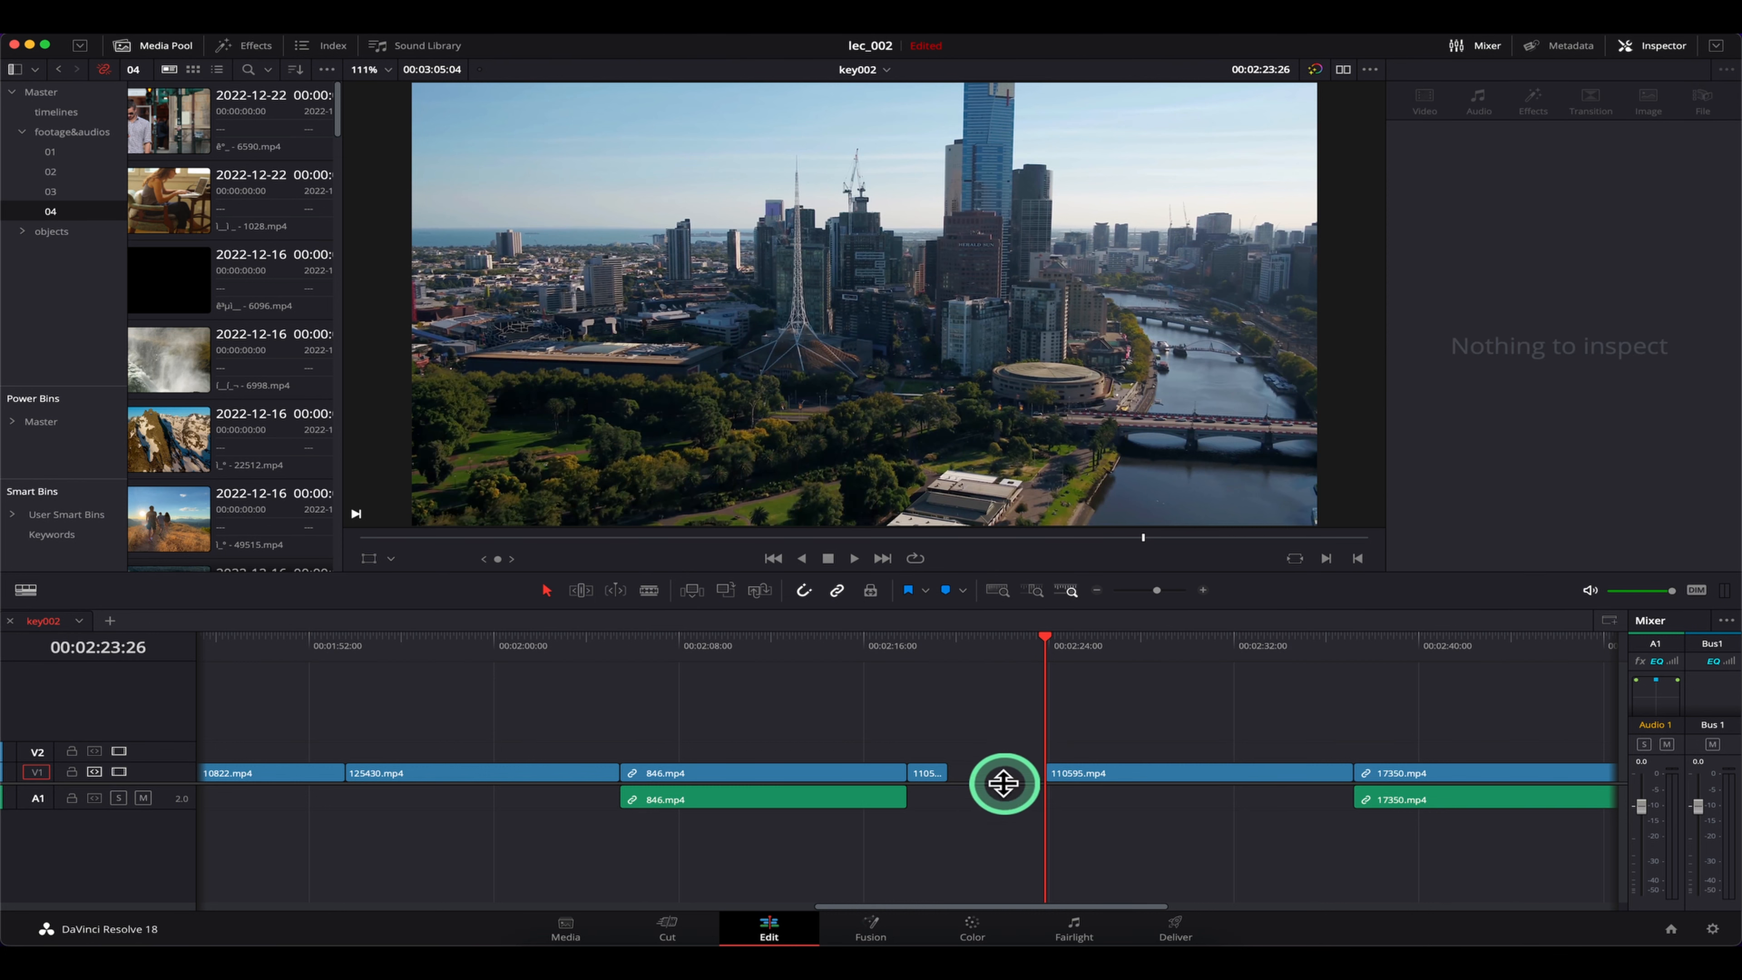
Split the remaining piece of 110595.mp4 at about 00:02:28 and 00:02:33, and move the playhead to 00:02:30:01
mouse_move(1084, 658)
mouse_down()
mouse_move(1298, 659)
mouse_move(1078, 659)
mouse_move(1182, 660)
mouse_move(1097, 662)
mouse_up()
key(super+b)
key(super+b)
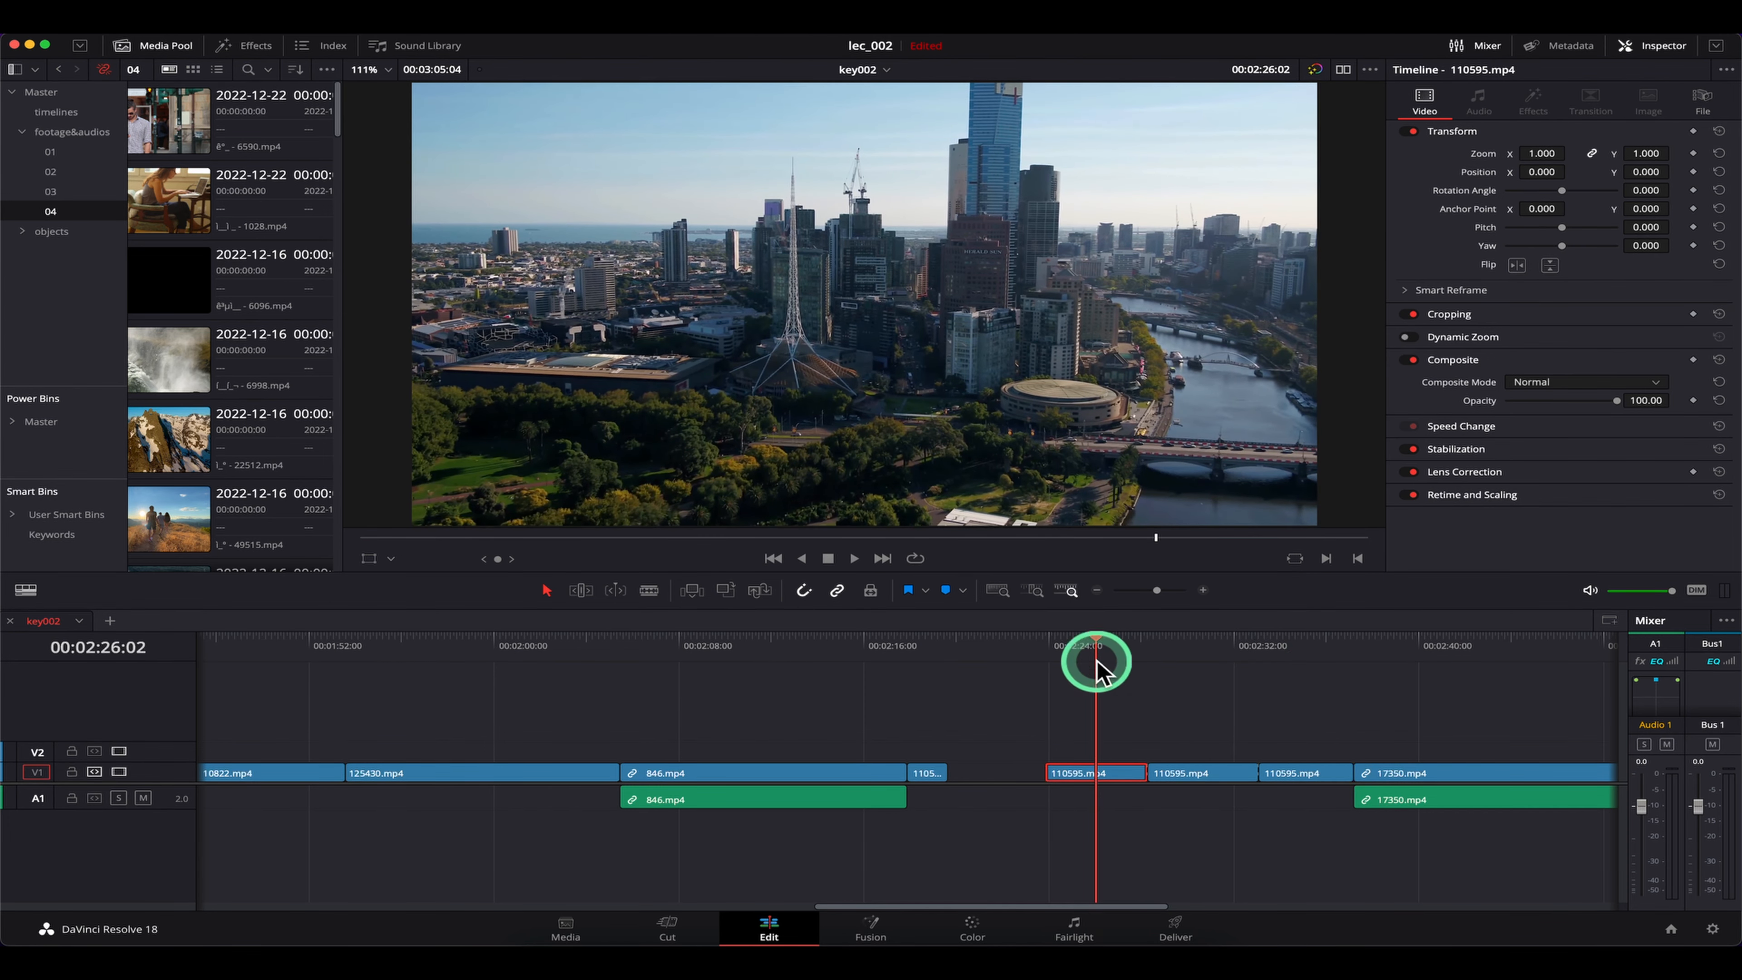
click(1101, 784)
click(1189, 652)
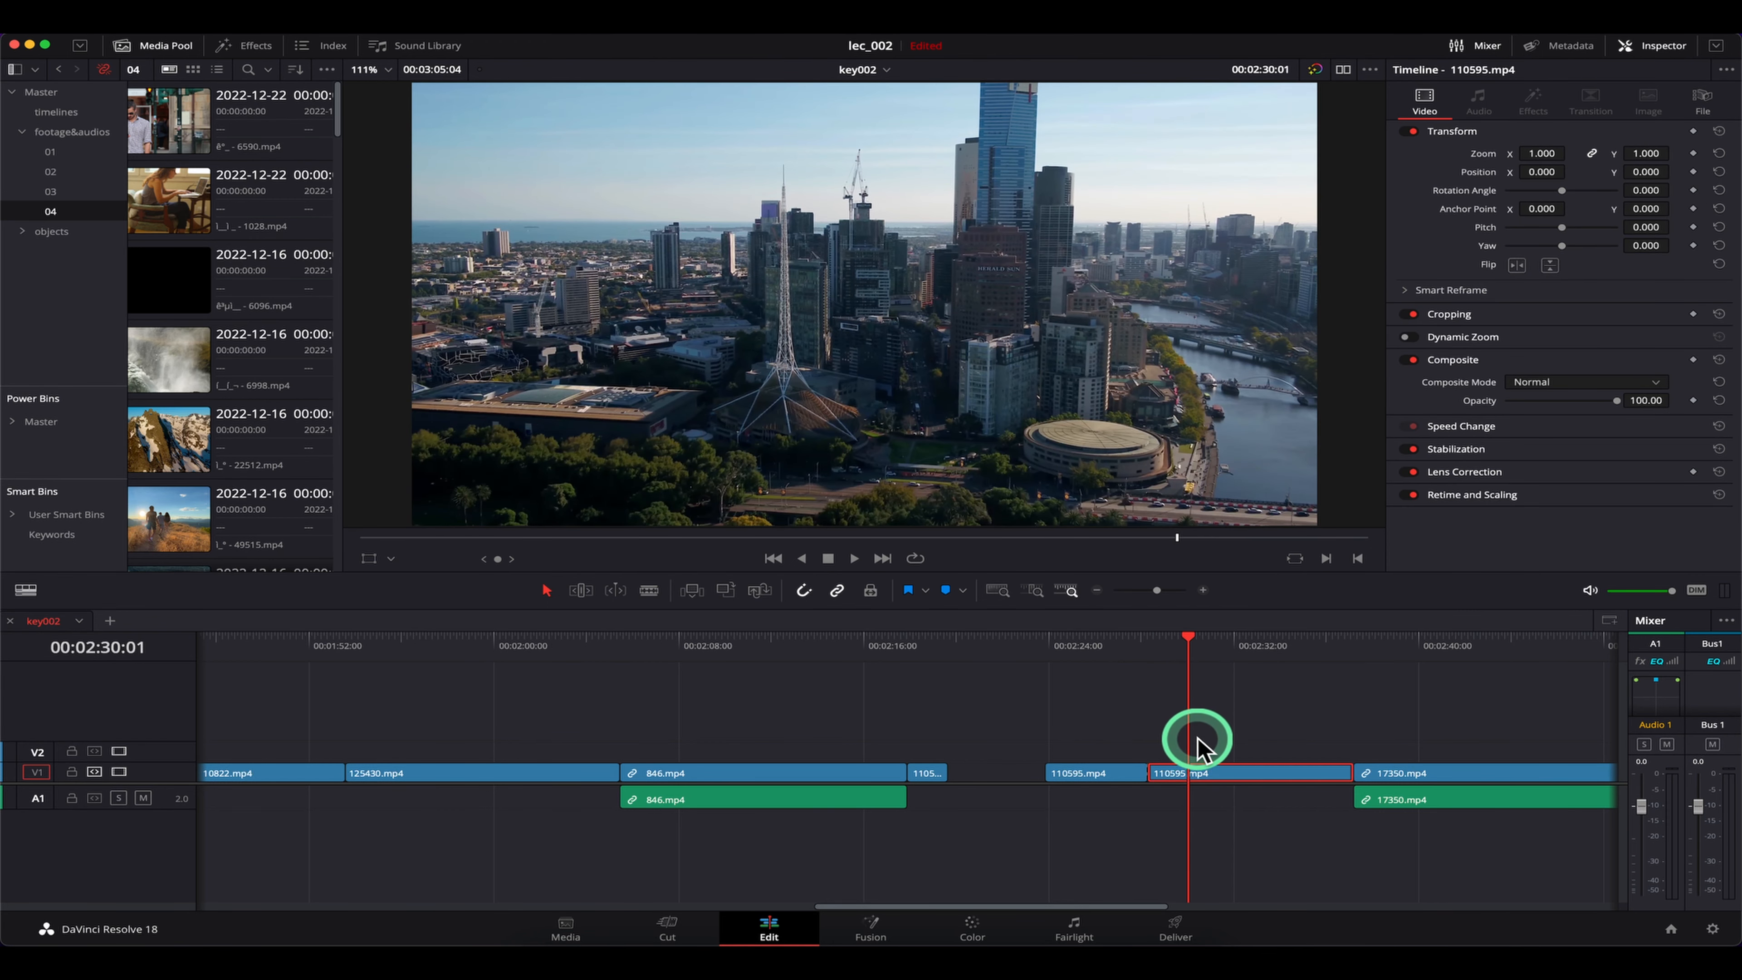
Undo the cuts and the deletion made on clip 110595.mp4
key(super+z)
key(super+z)
key(super+minus)
key(super+minus)
key(super+minus)
key(super+minus)
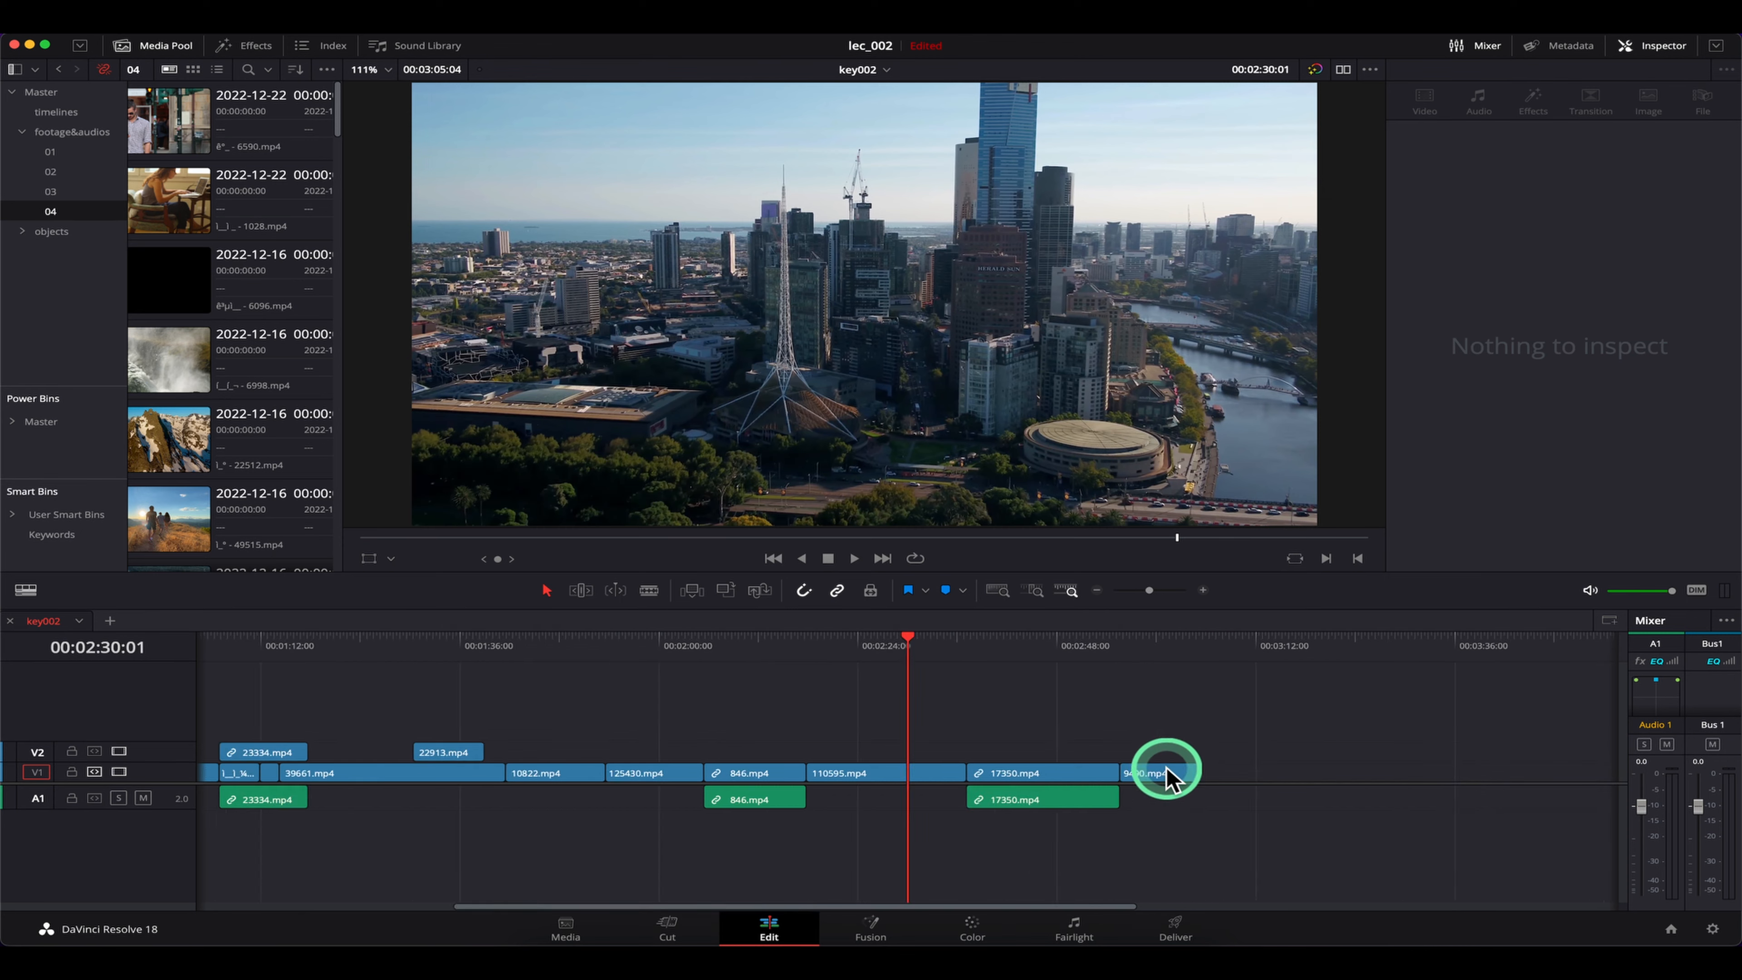
Copy the 846.mp4 audio clip onto new track A2 at 00:01:11:29 and leave auto track selection on for A2 only
drag(516, 652, 441, 652)
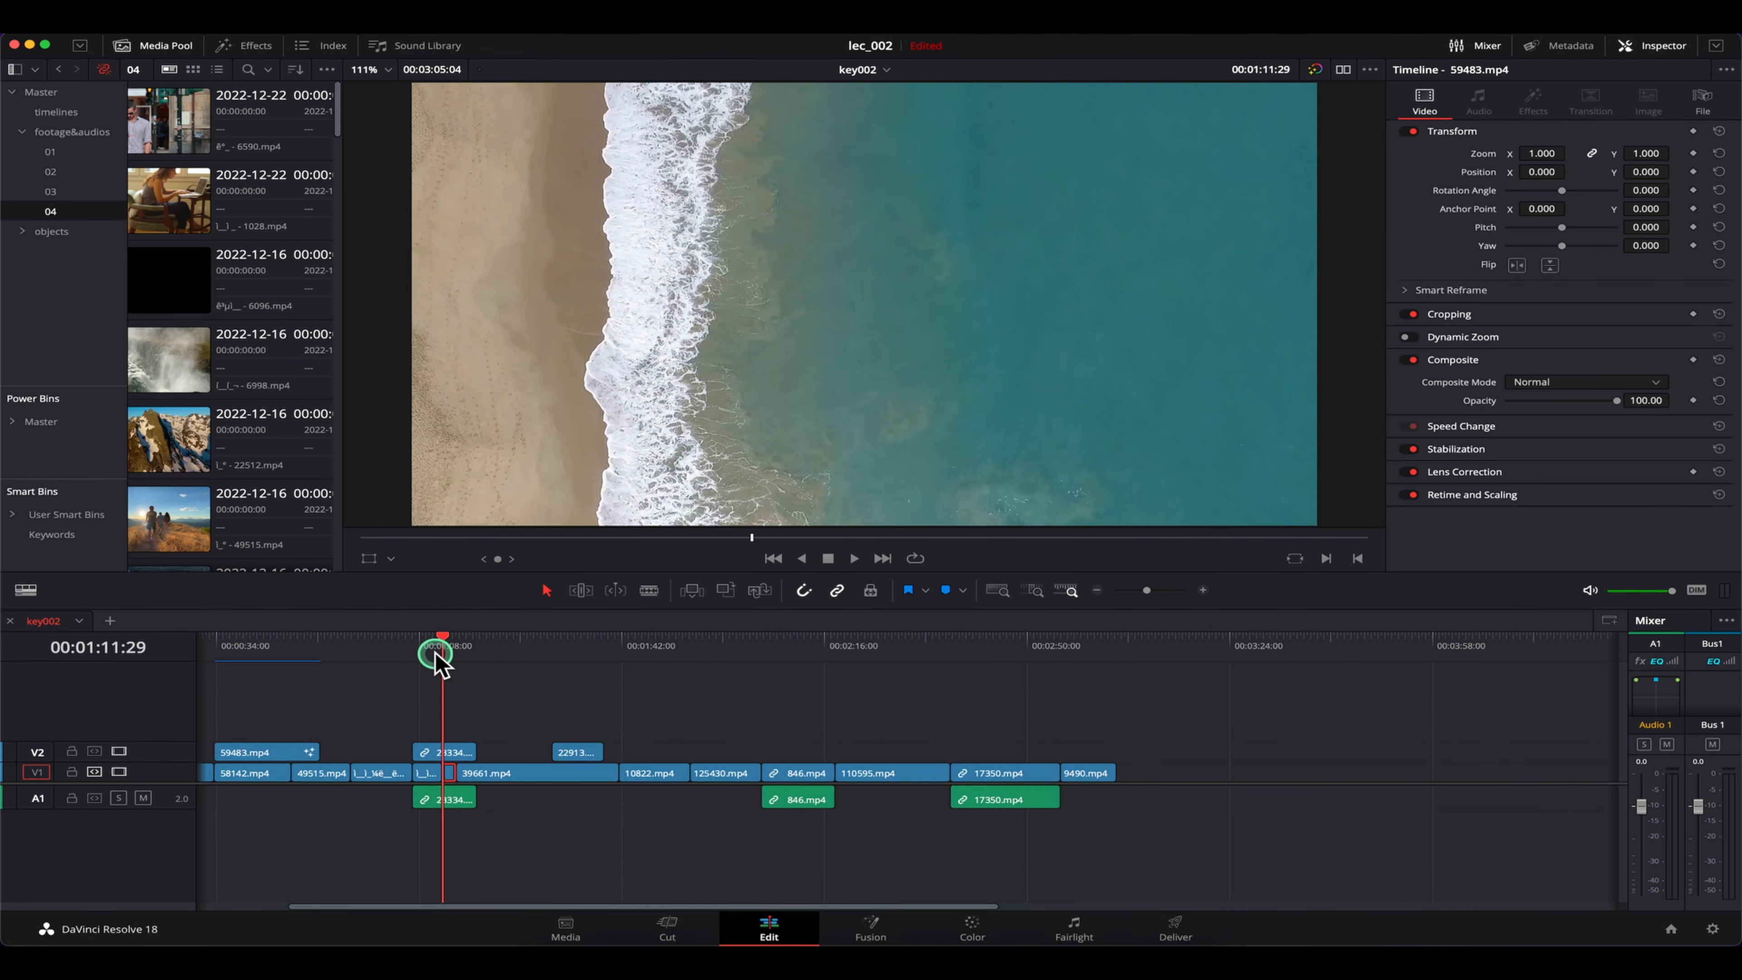
drag(799, 804, 466, 827)
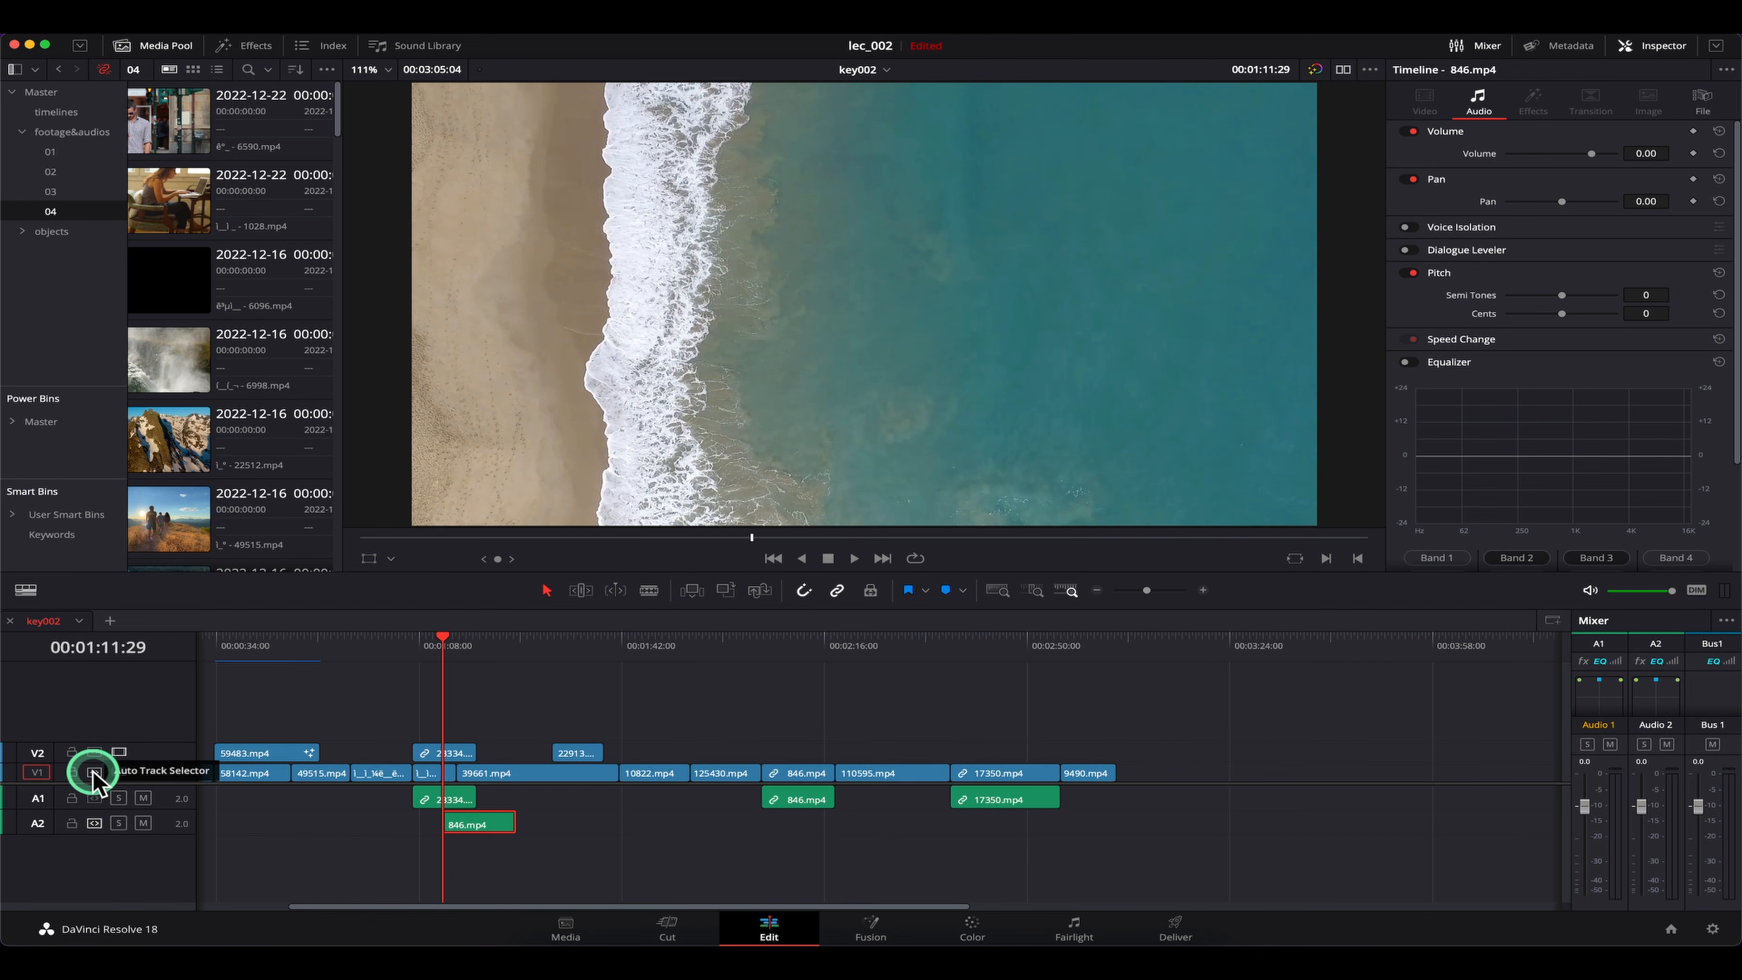
click(93, 826)
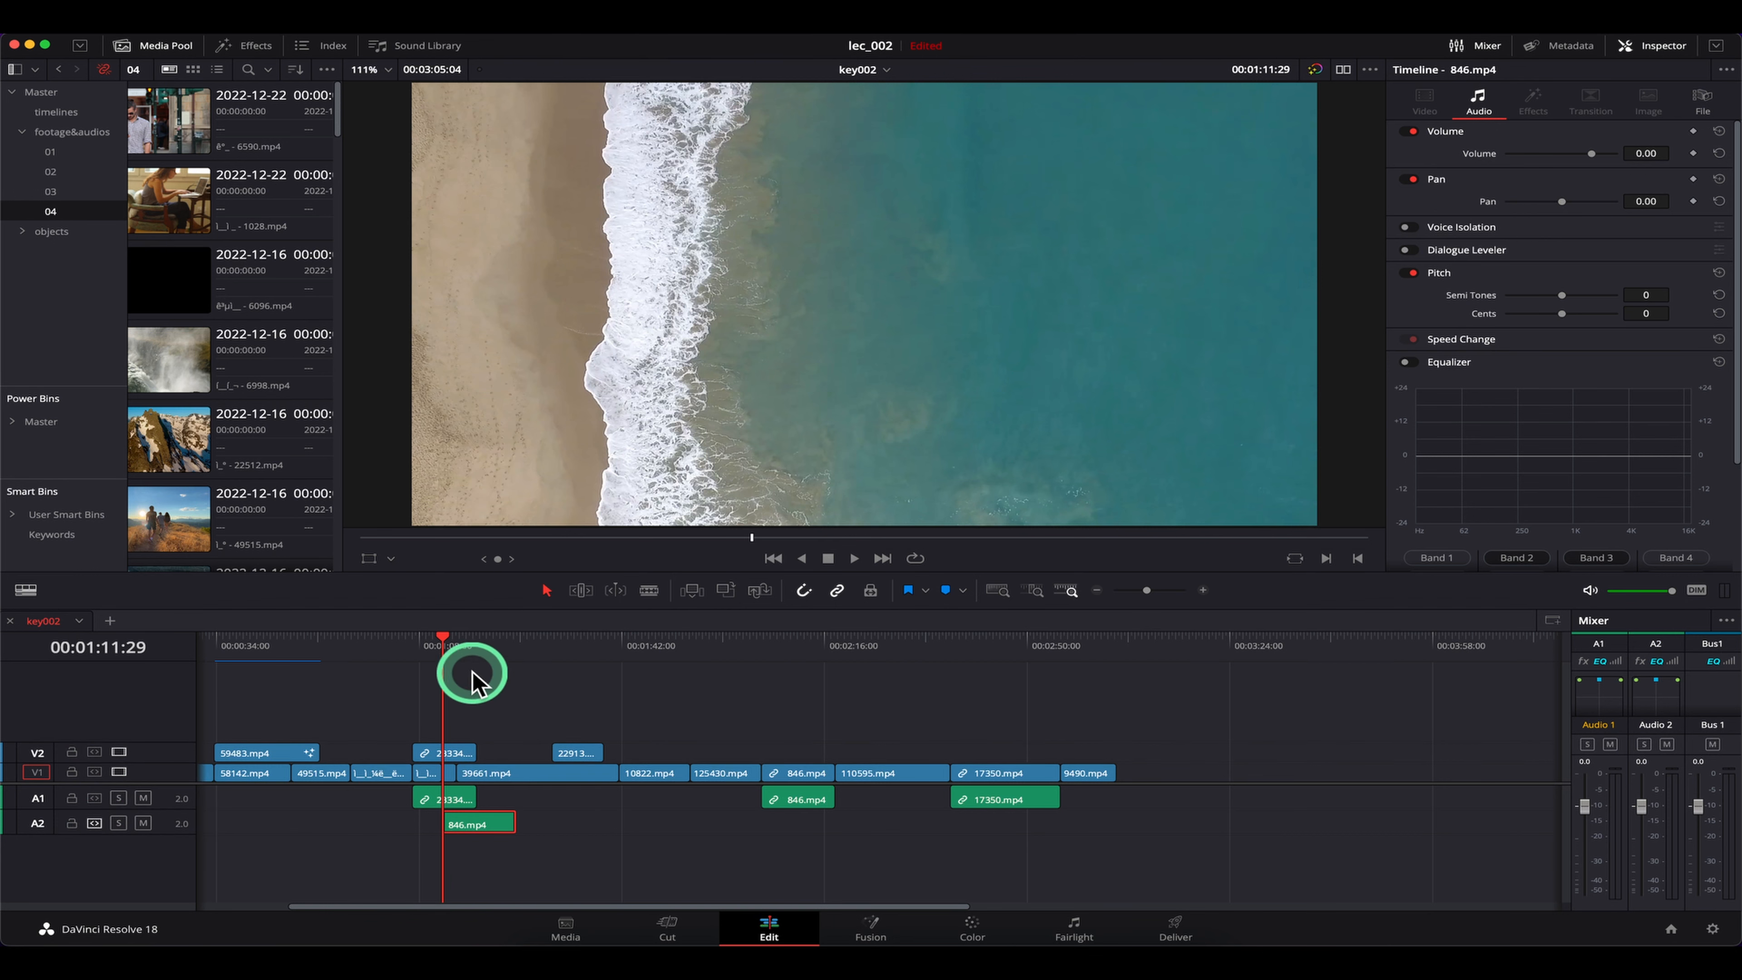
Scrub the playhead across the 846.mp4 audio clip on A2 to check that the selection follows that track
drag(467, 659, 516, 659)
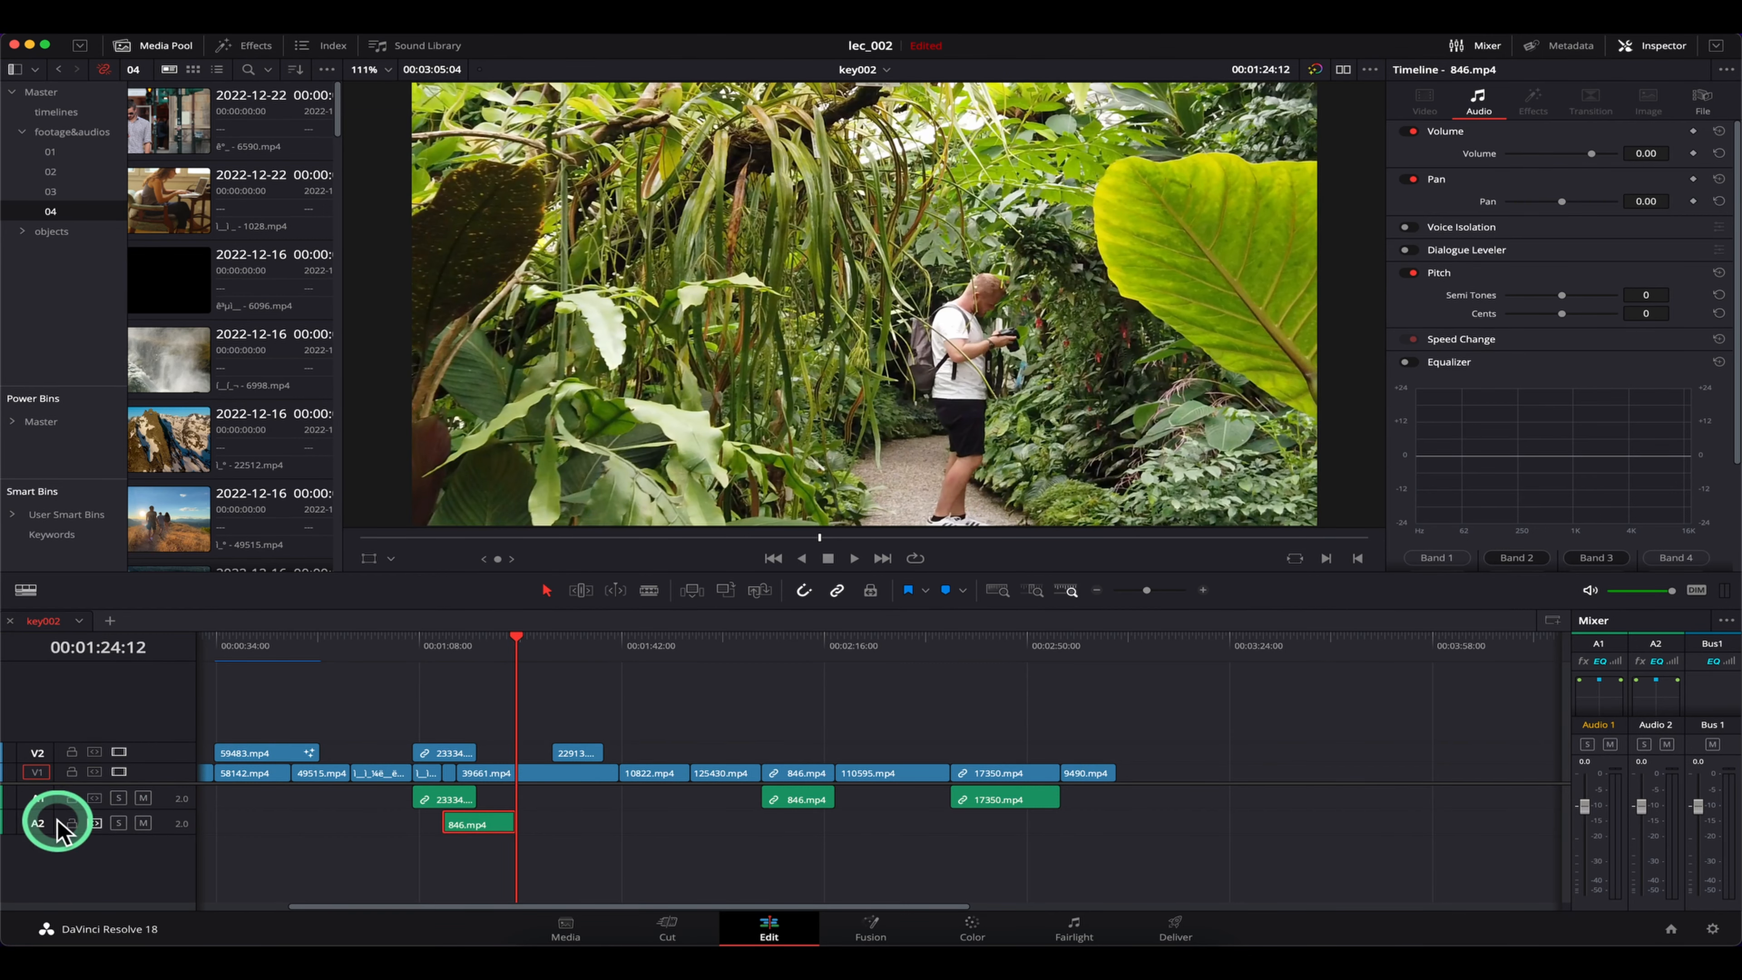
drag(446, 659, 569, 661)
click(615, 802)
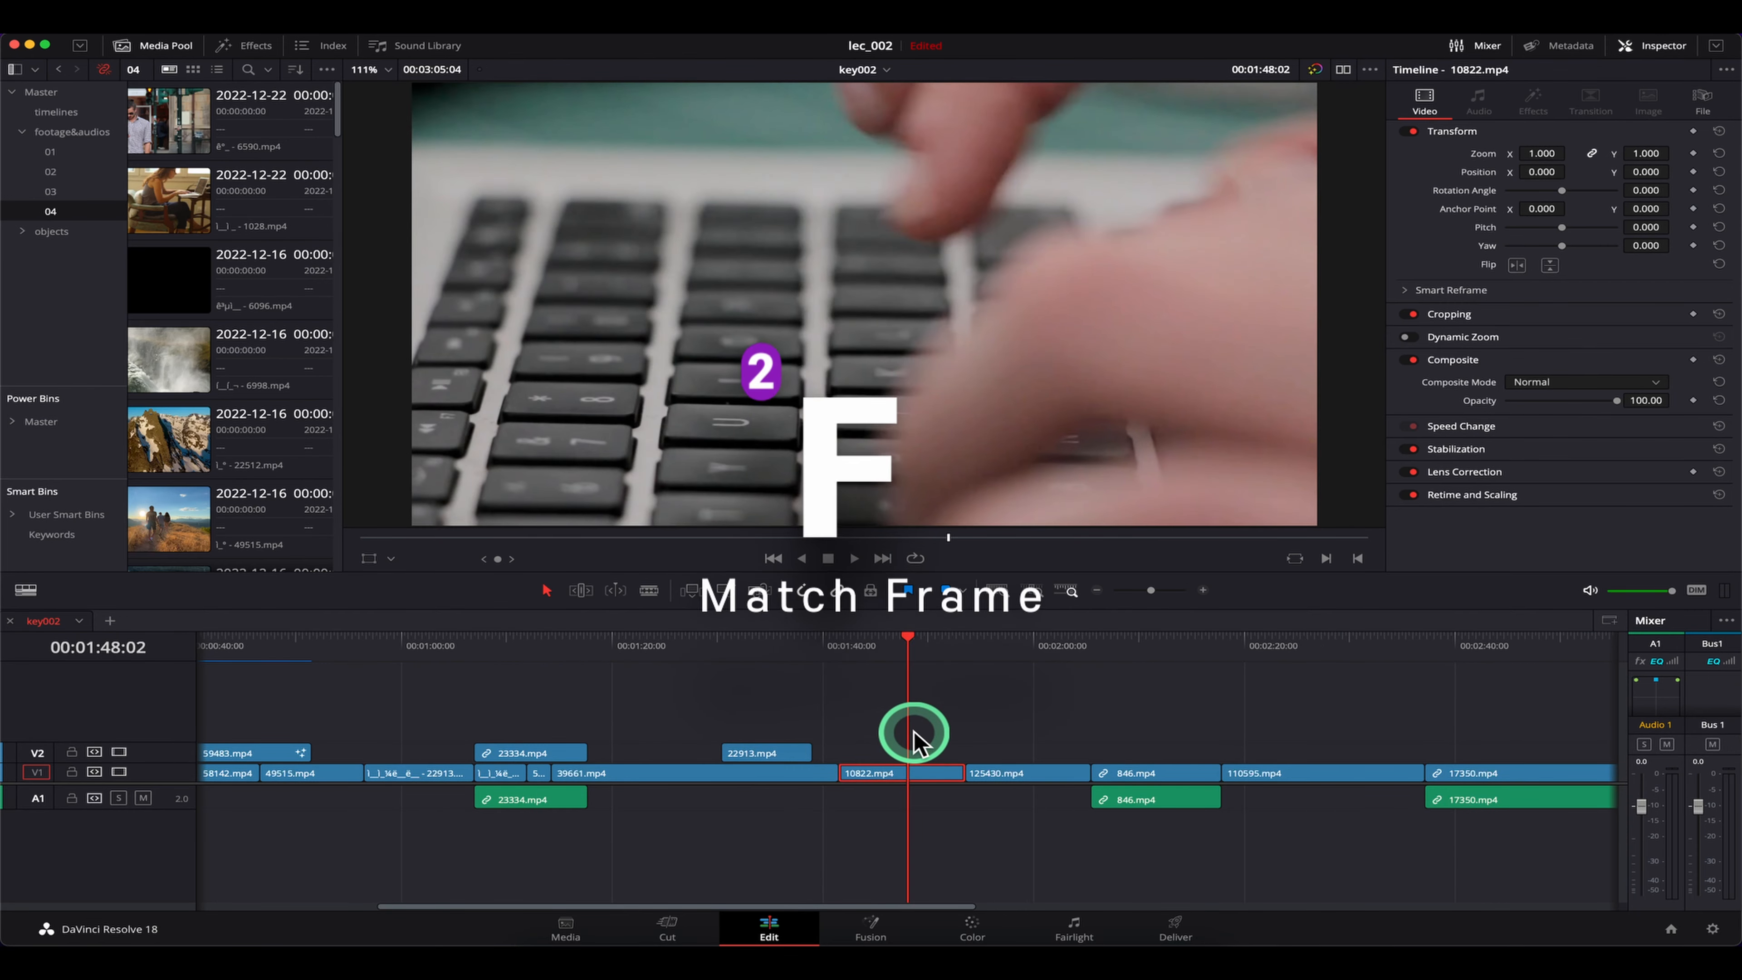
Select clip 22913.mp4 on V2 with the playhead at 00:01:33:24 and match its frame in the source viewer
click(770, 650)
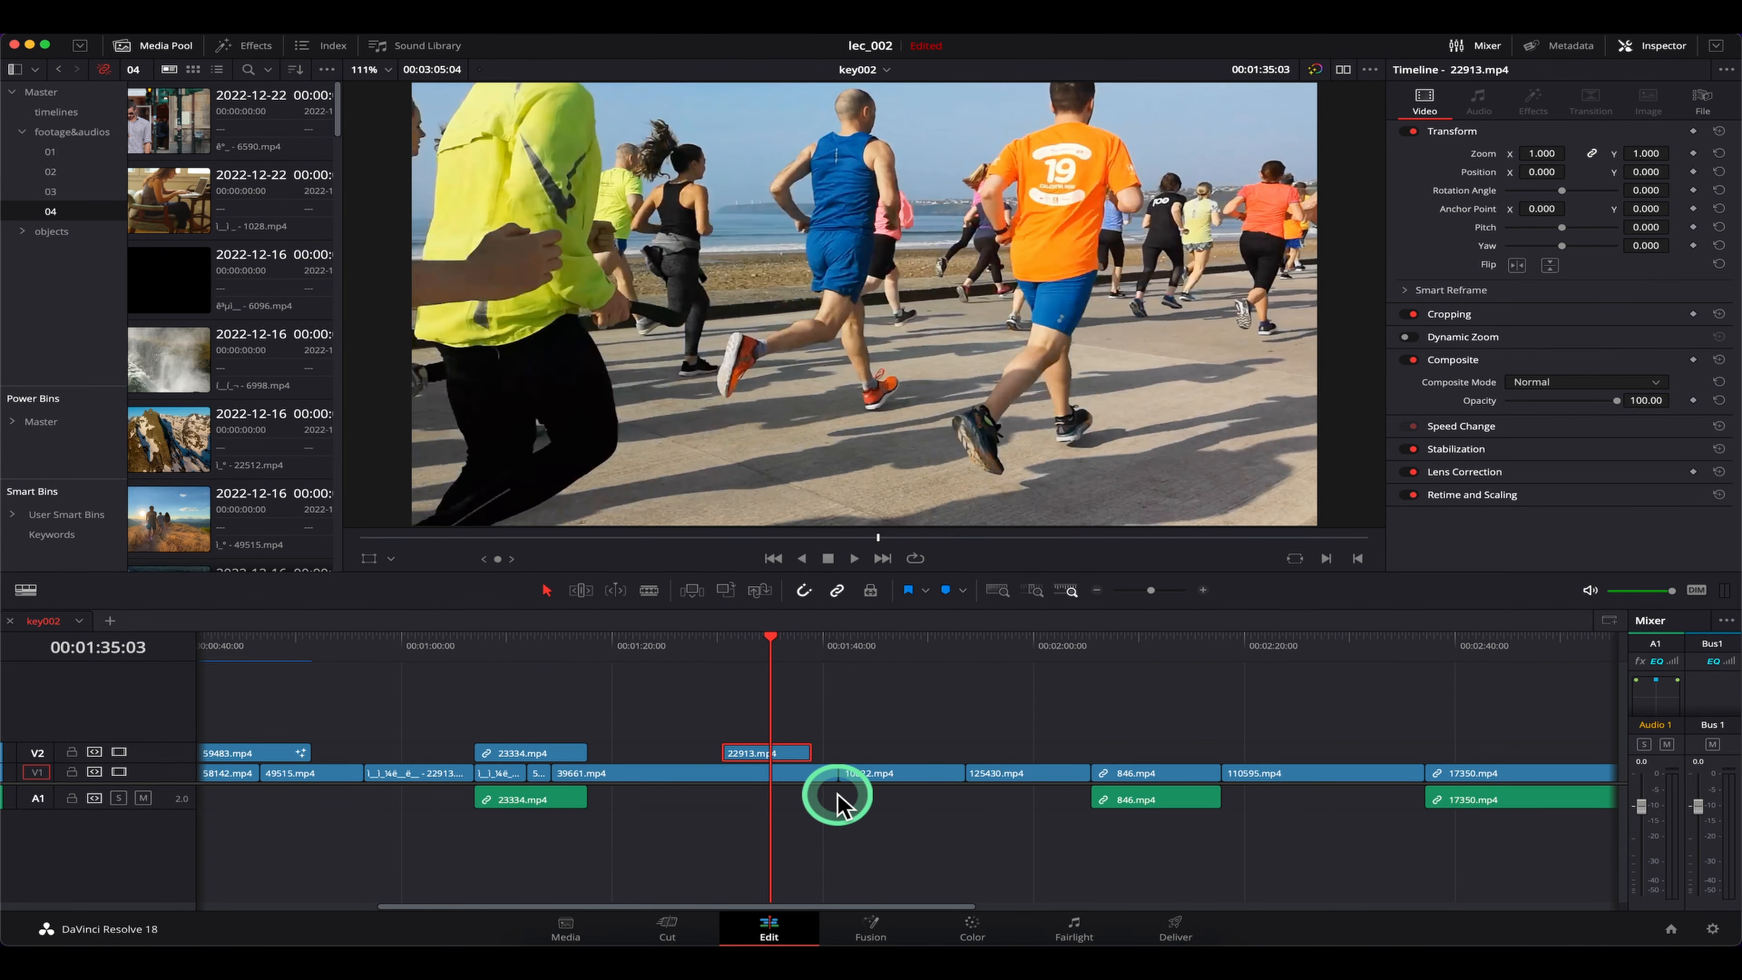
mouse_move(774, 660)
mouse_down()
mouse_move(738, 647)
mouse_move(782, 659)
mouse_up()
drag(810, 660, 757, 643)
click(729, 858)
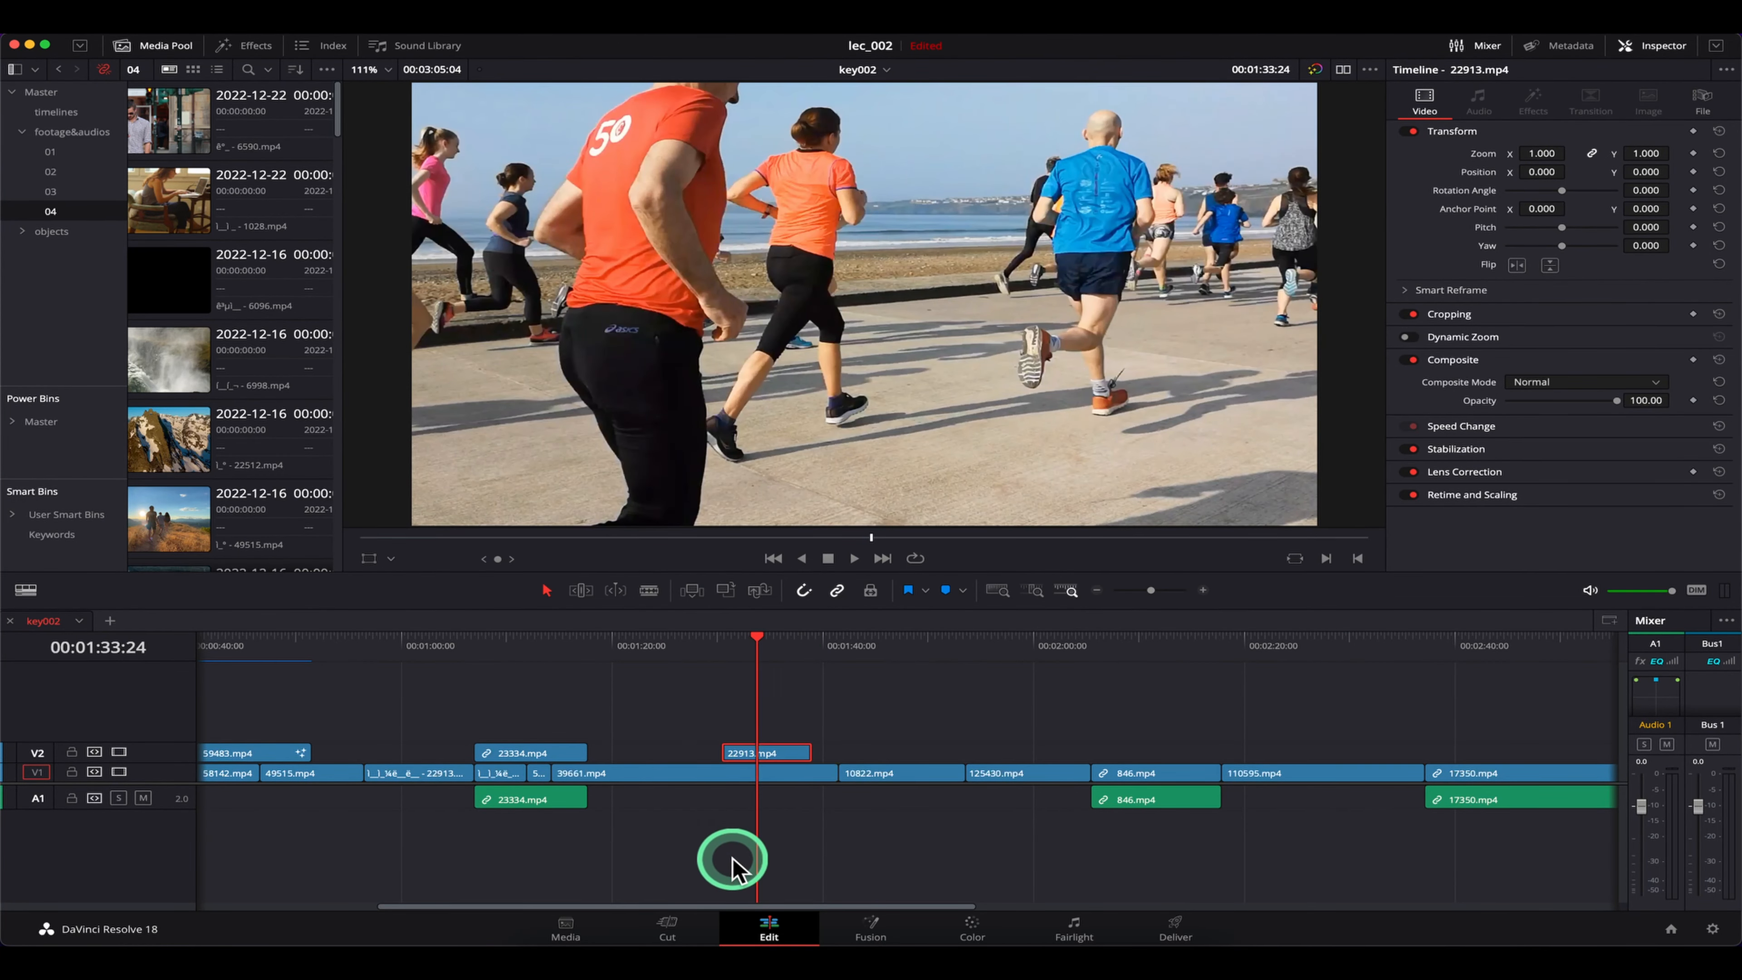
click(774, 755)
key(f)
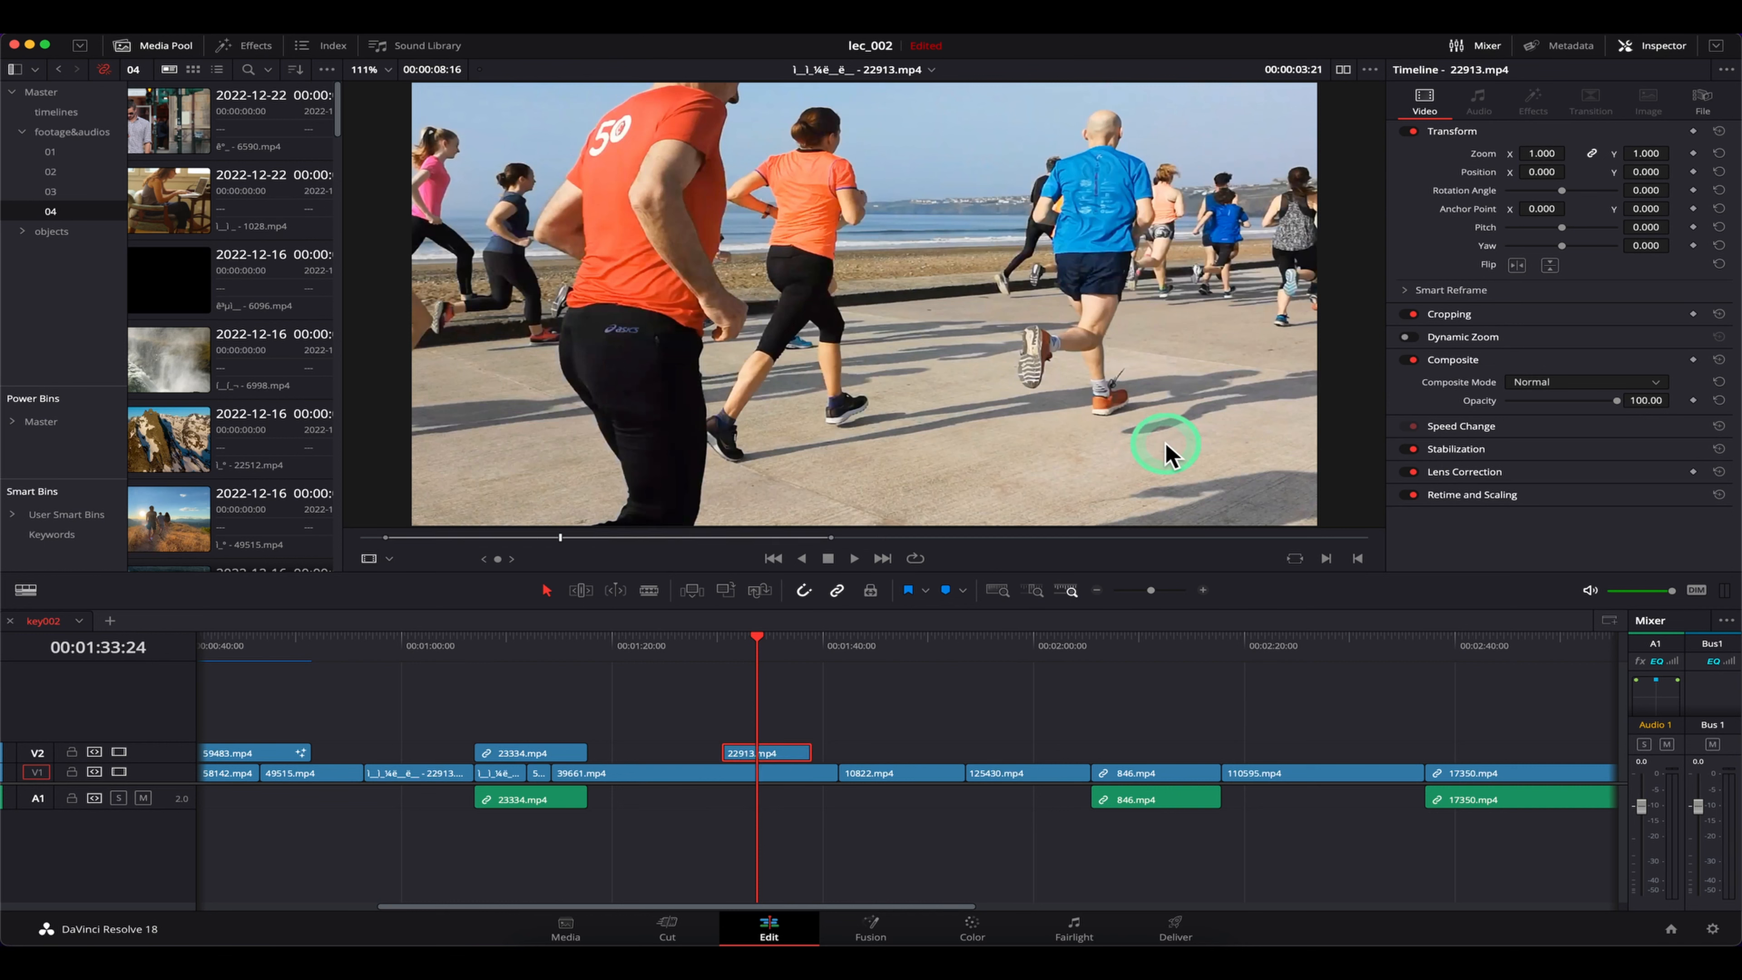
Scrub across 10822.mp4 and back to 00:01:35:03, and match the frame of V2 clip 22913.mp4
click(749, 653)
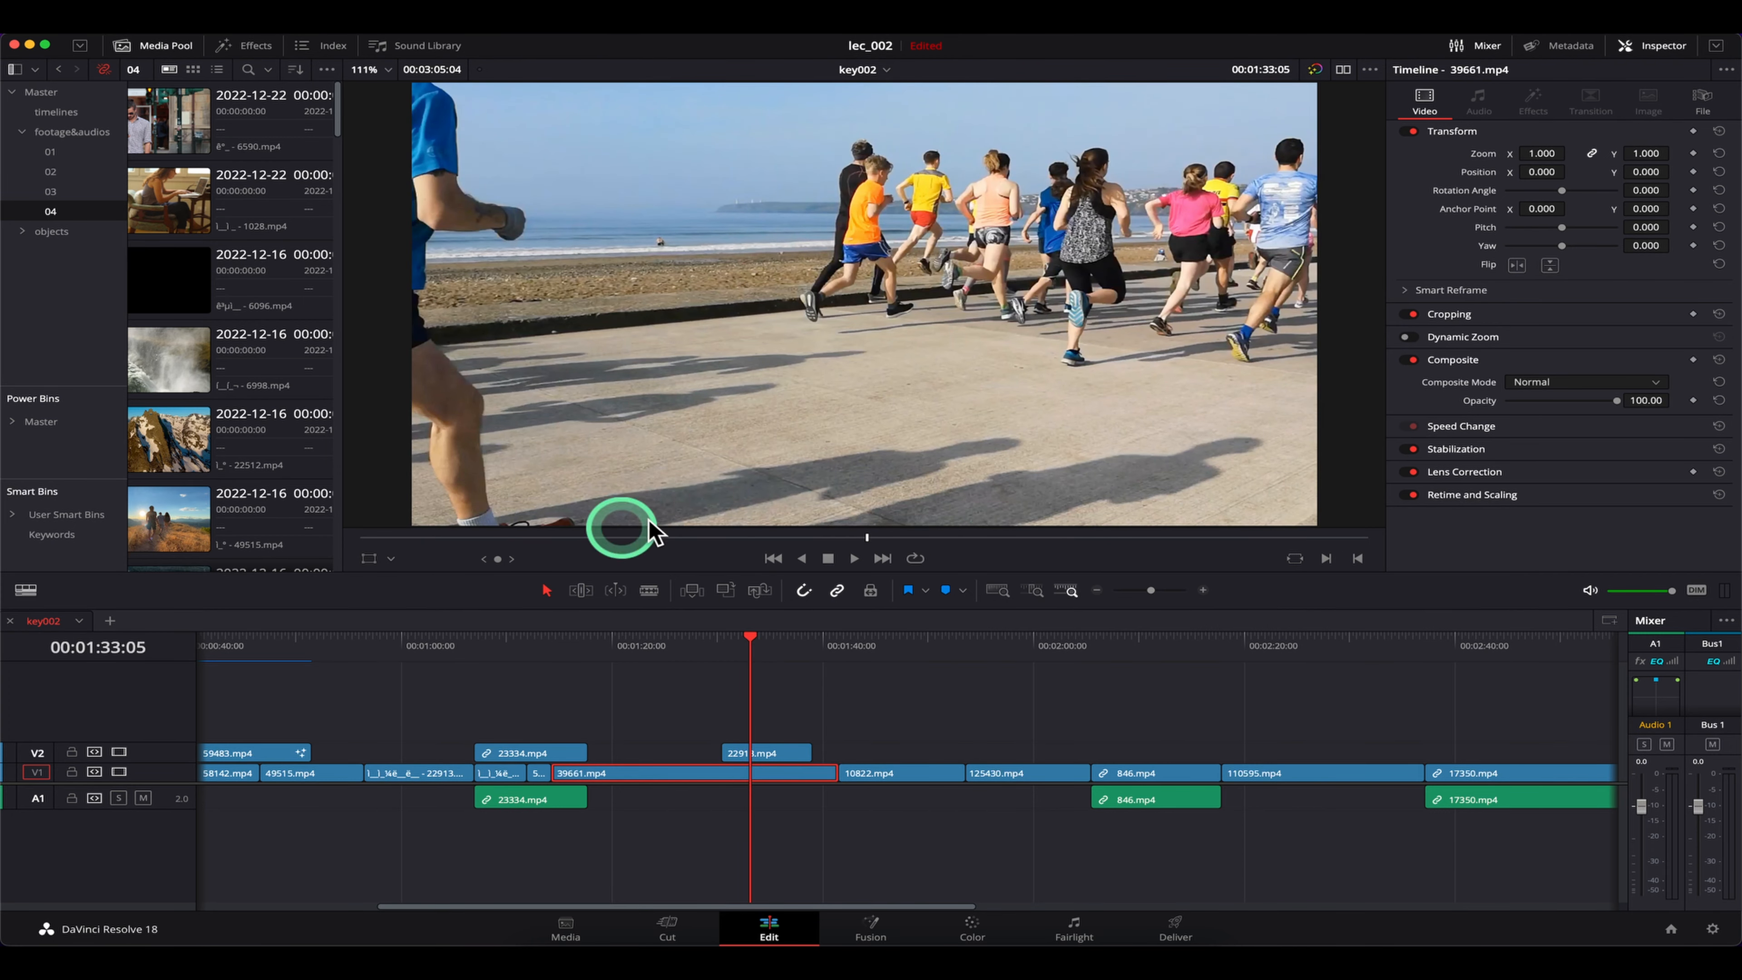
click(813, 646)
drag(813, 646, 872, 634)
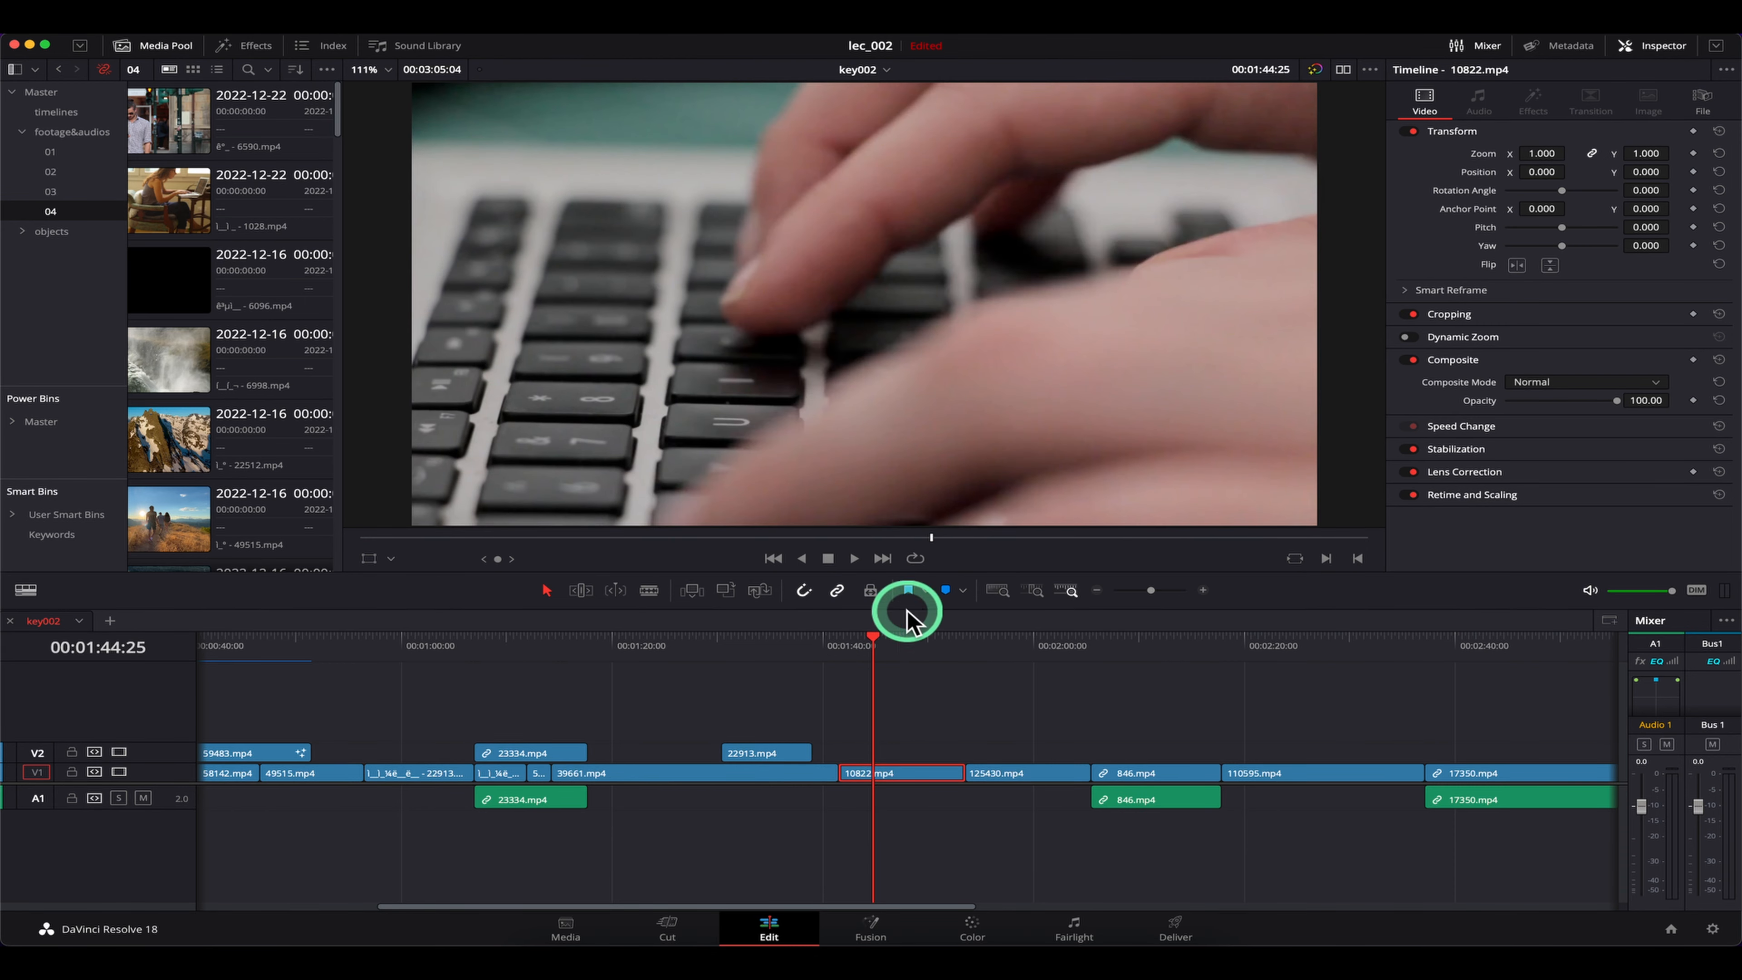
drag(909, 645, 773, 657)
click(788, 752)
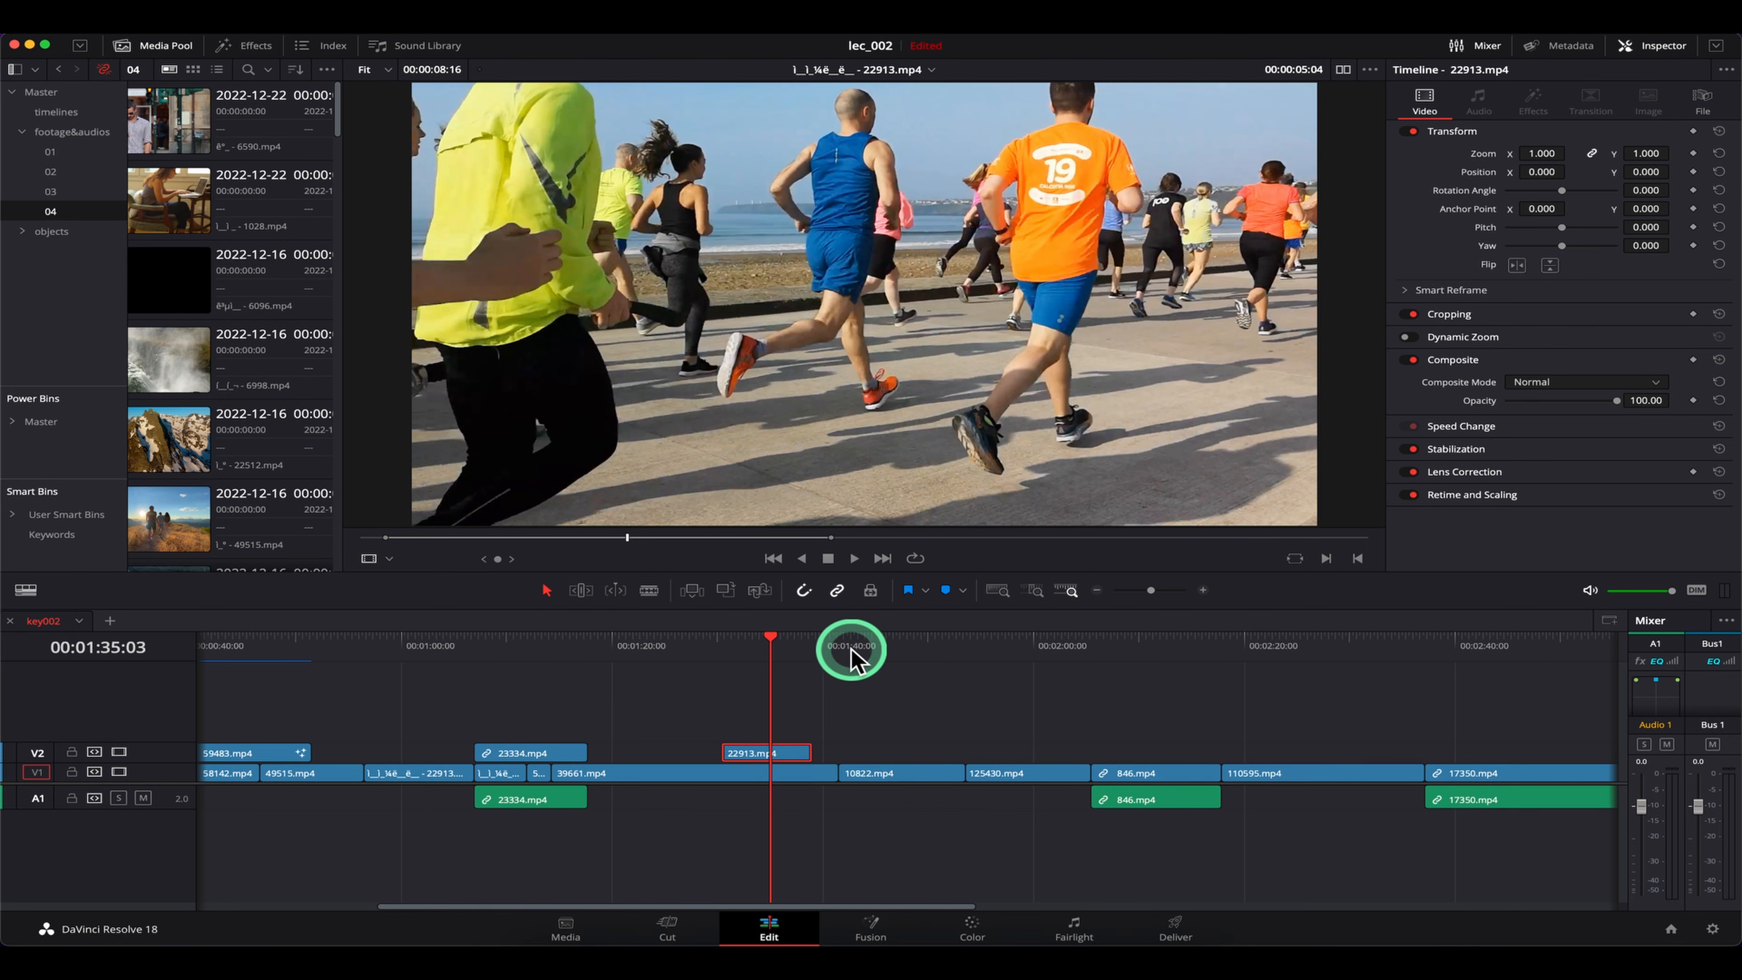
Open the V2 timeline clip 22913.mp4 itself in the source viewer with the playhead at 00:01:34:23
mouse_move(762, 666)
mouse_down()
mouse_move(790, 657)
mouse_move(767, 657)
mouse_up()
click(760, 752)
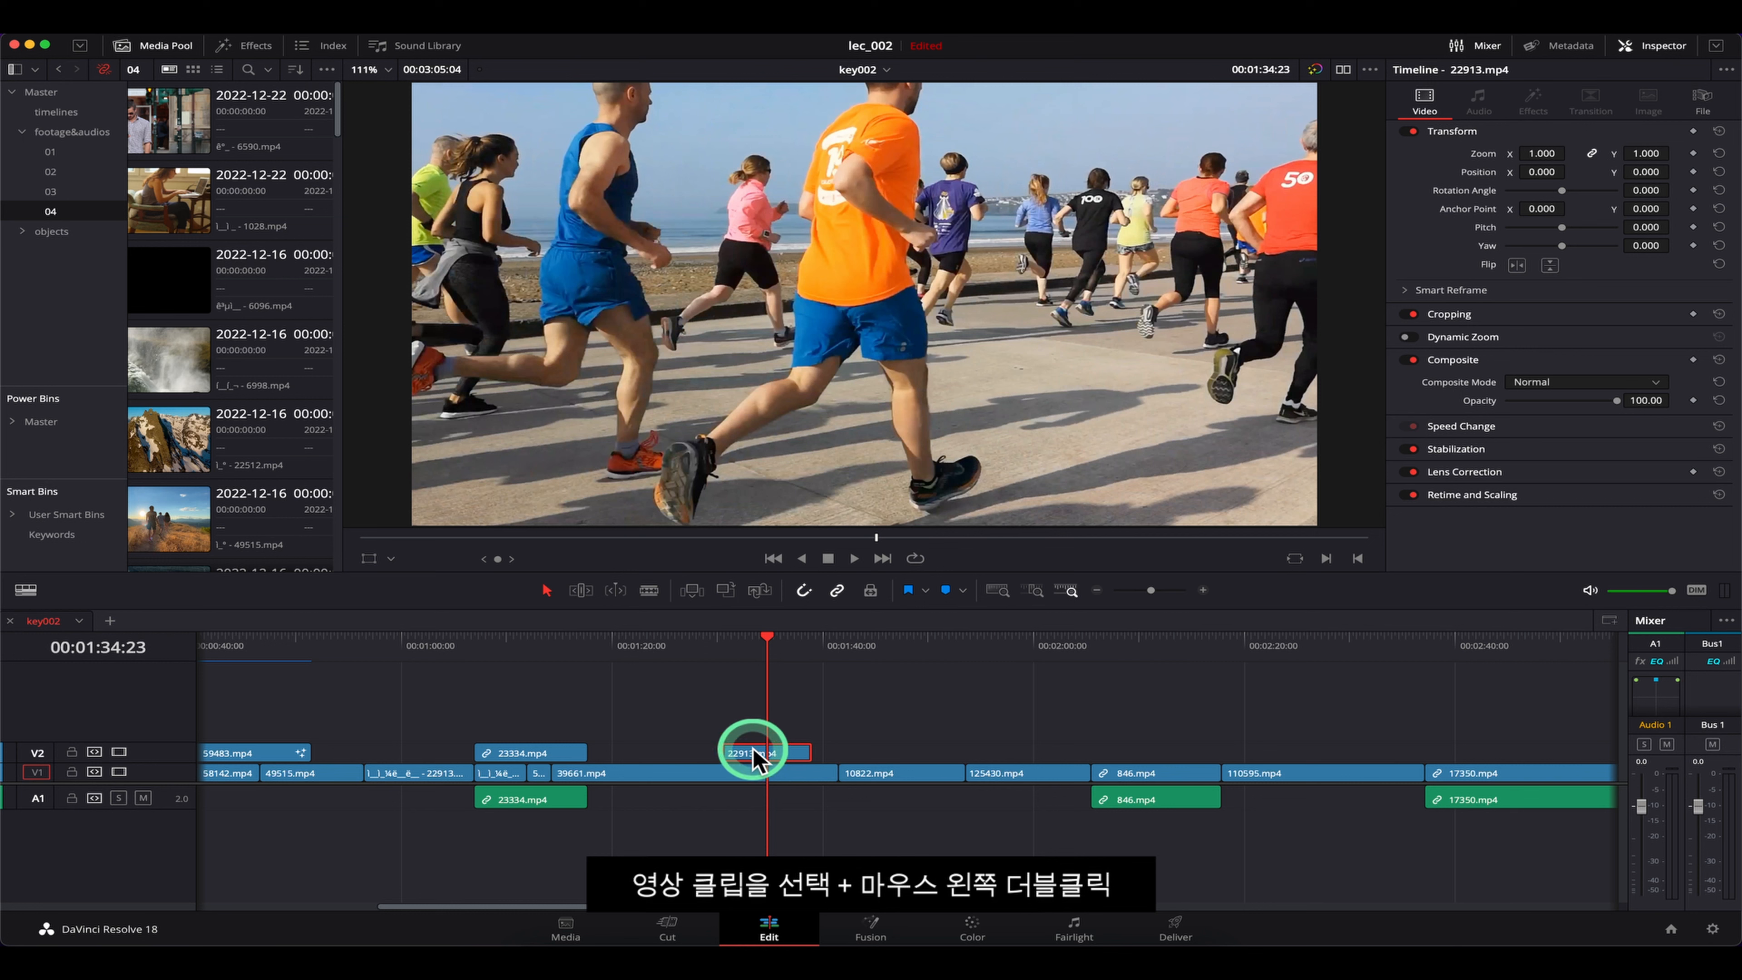
double_click(752, 768)
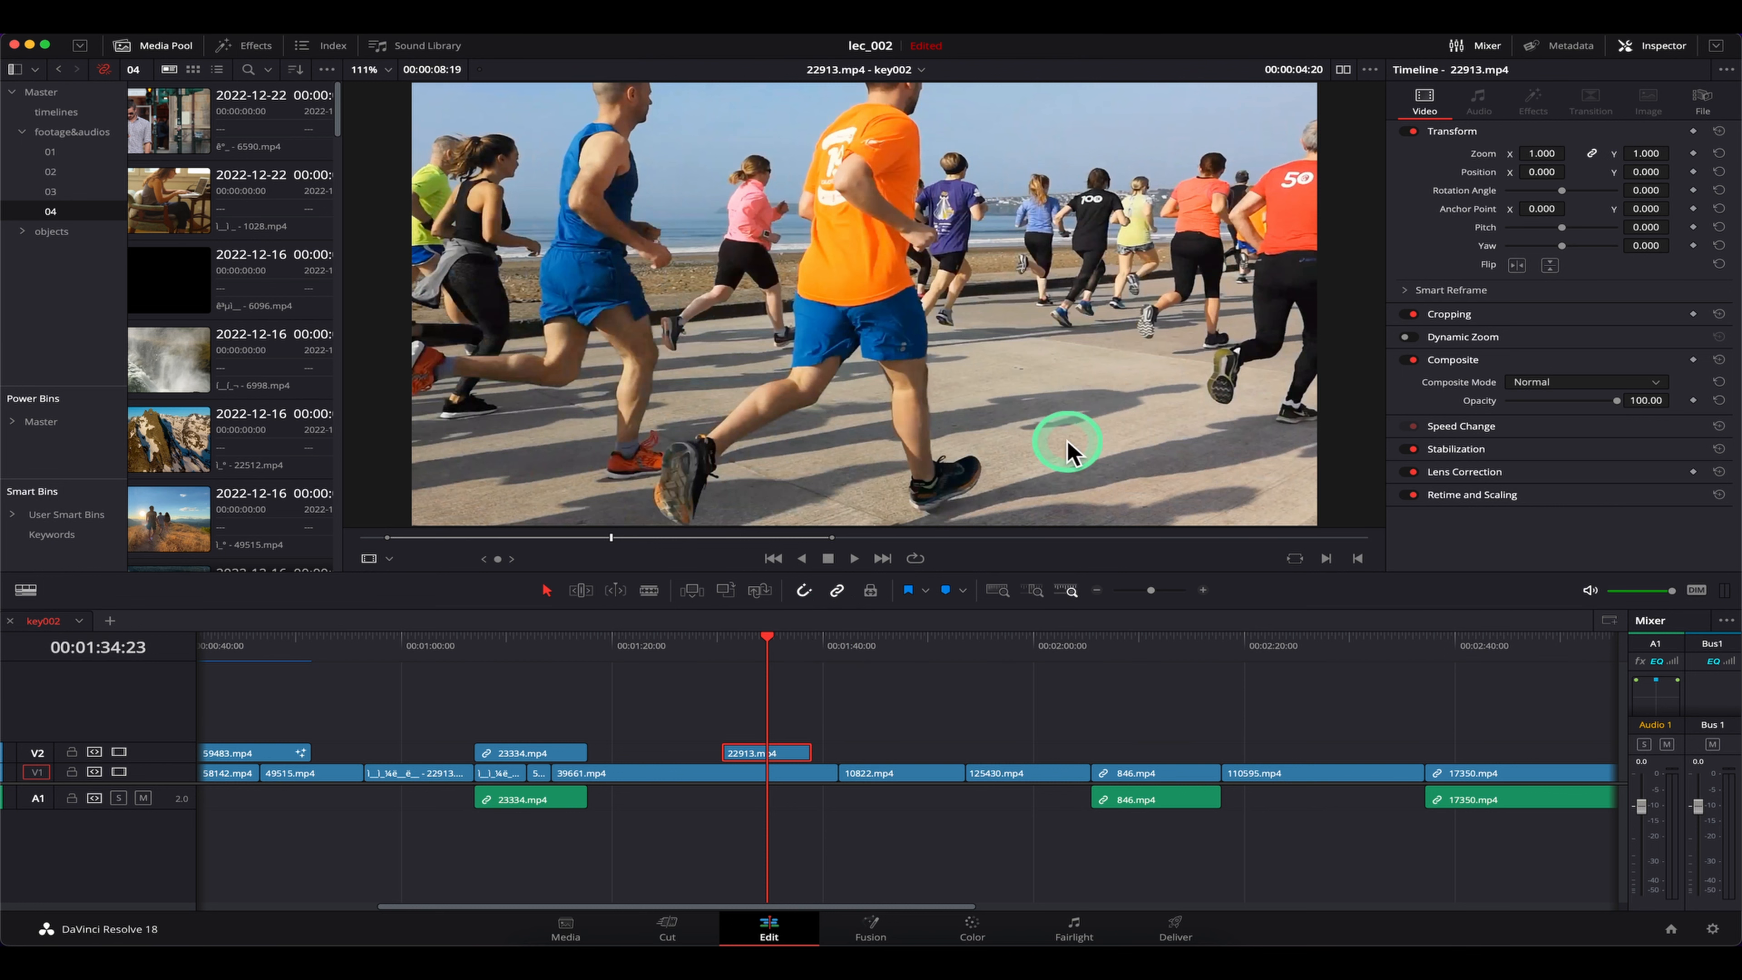
Switch to the dual viewer layout and match the frame of V1 clip 10822.mp4 at 00:01:46:15
click(1343, 70)
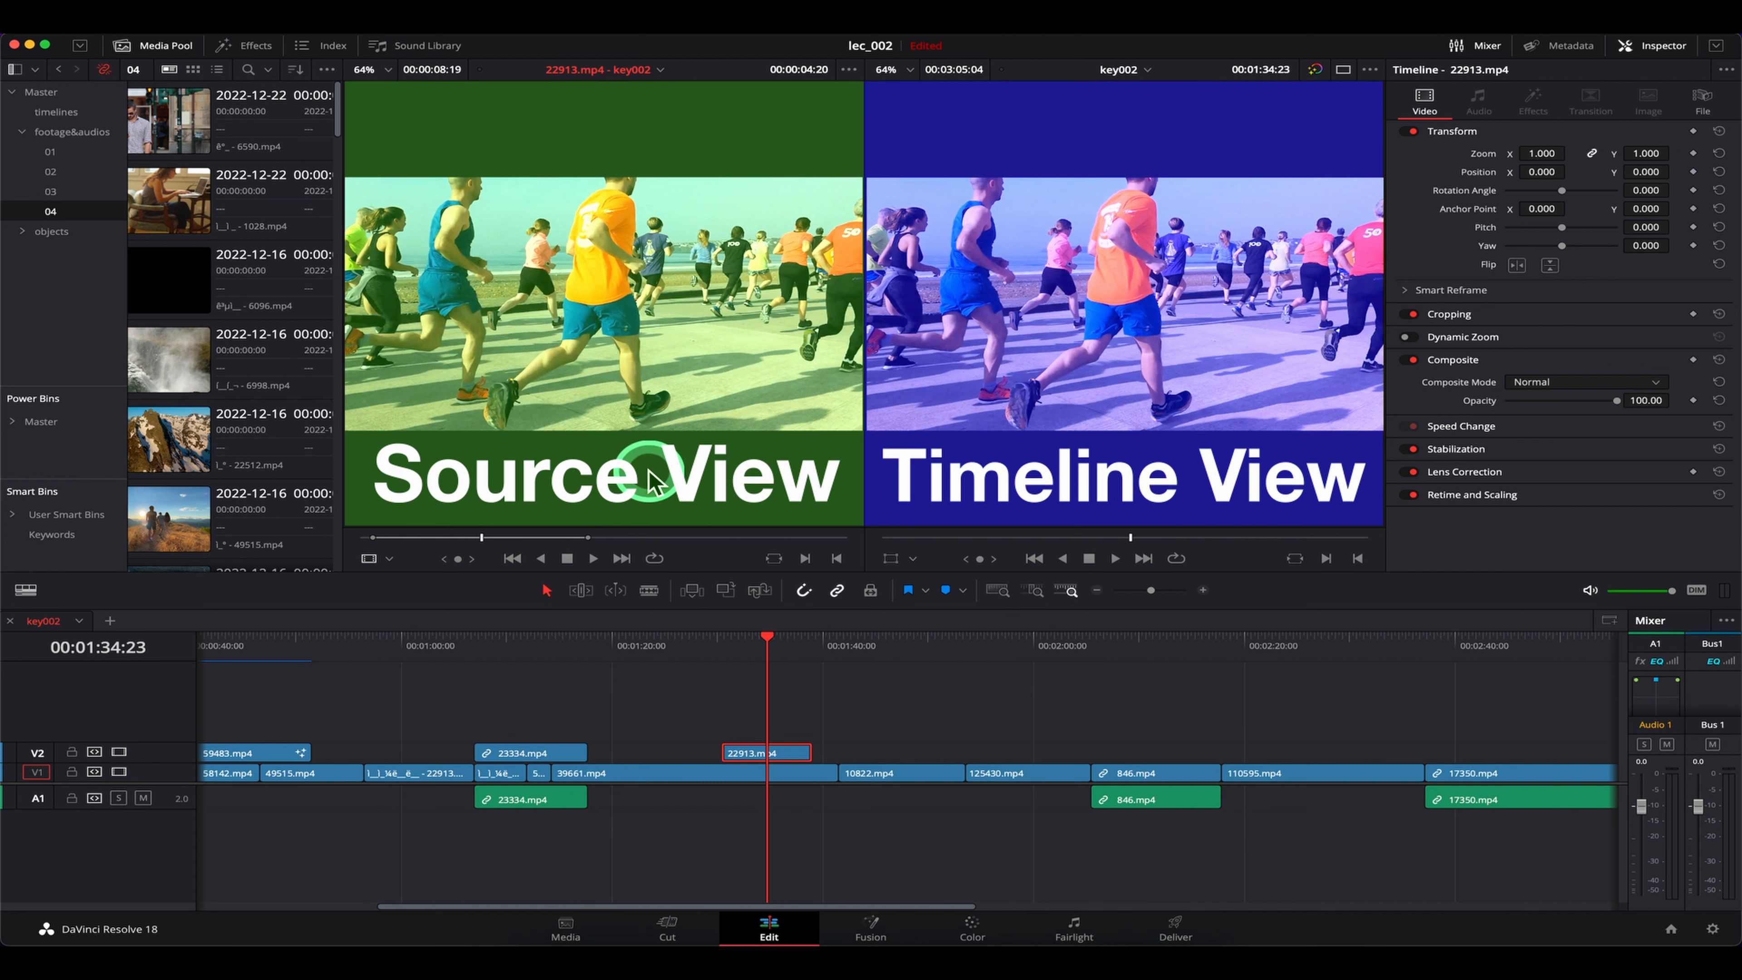
drag(759, 652, 891, 654)
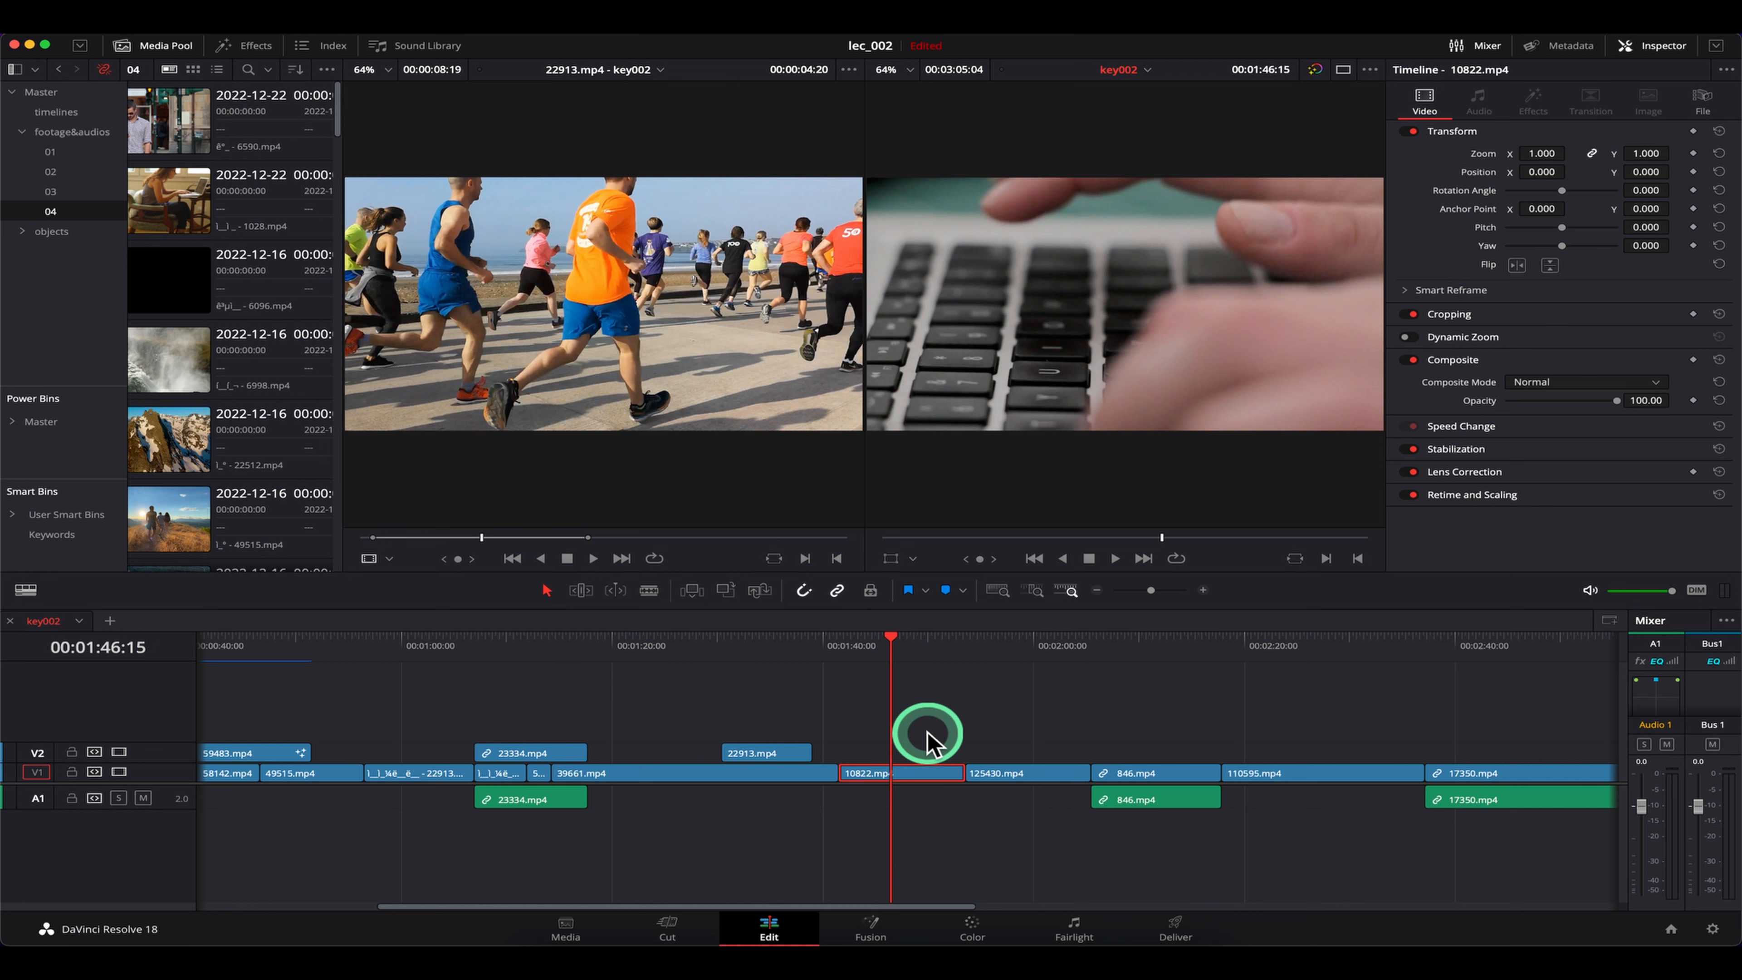
double_click(925, 776)
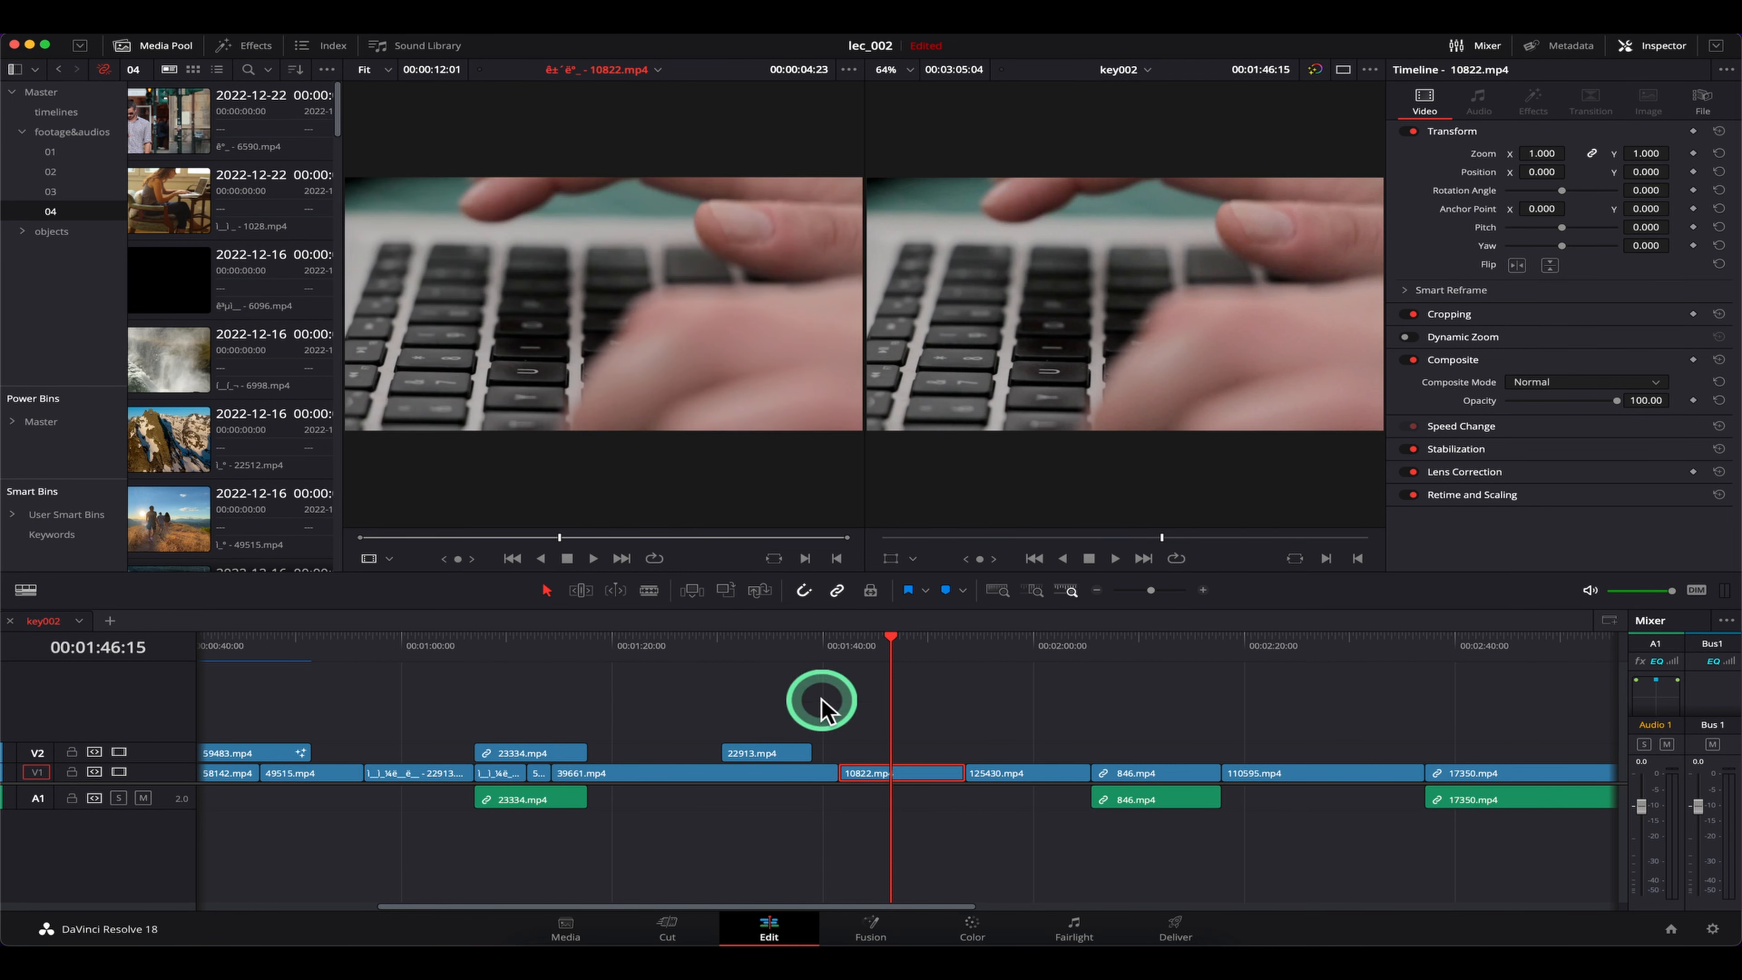
click(894, 774)
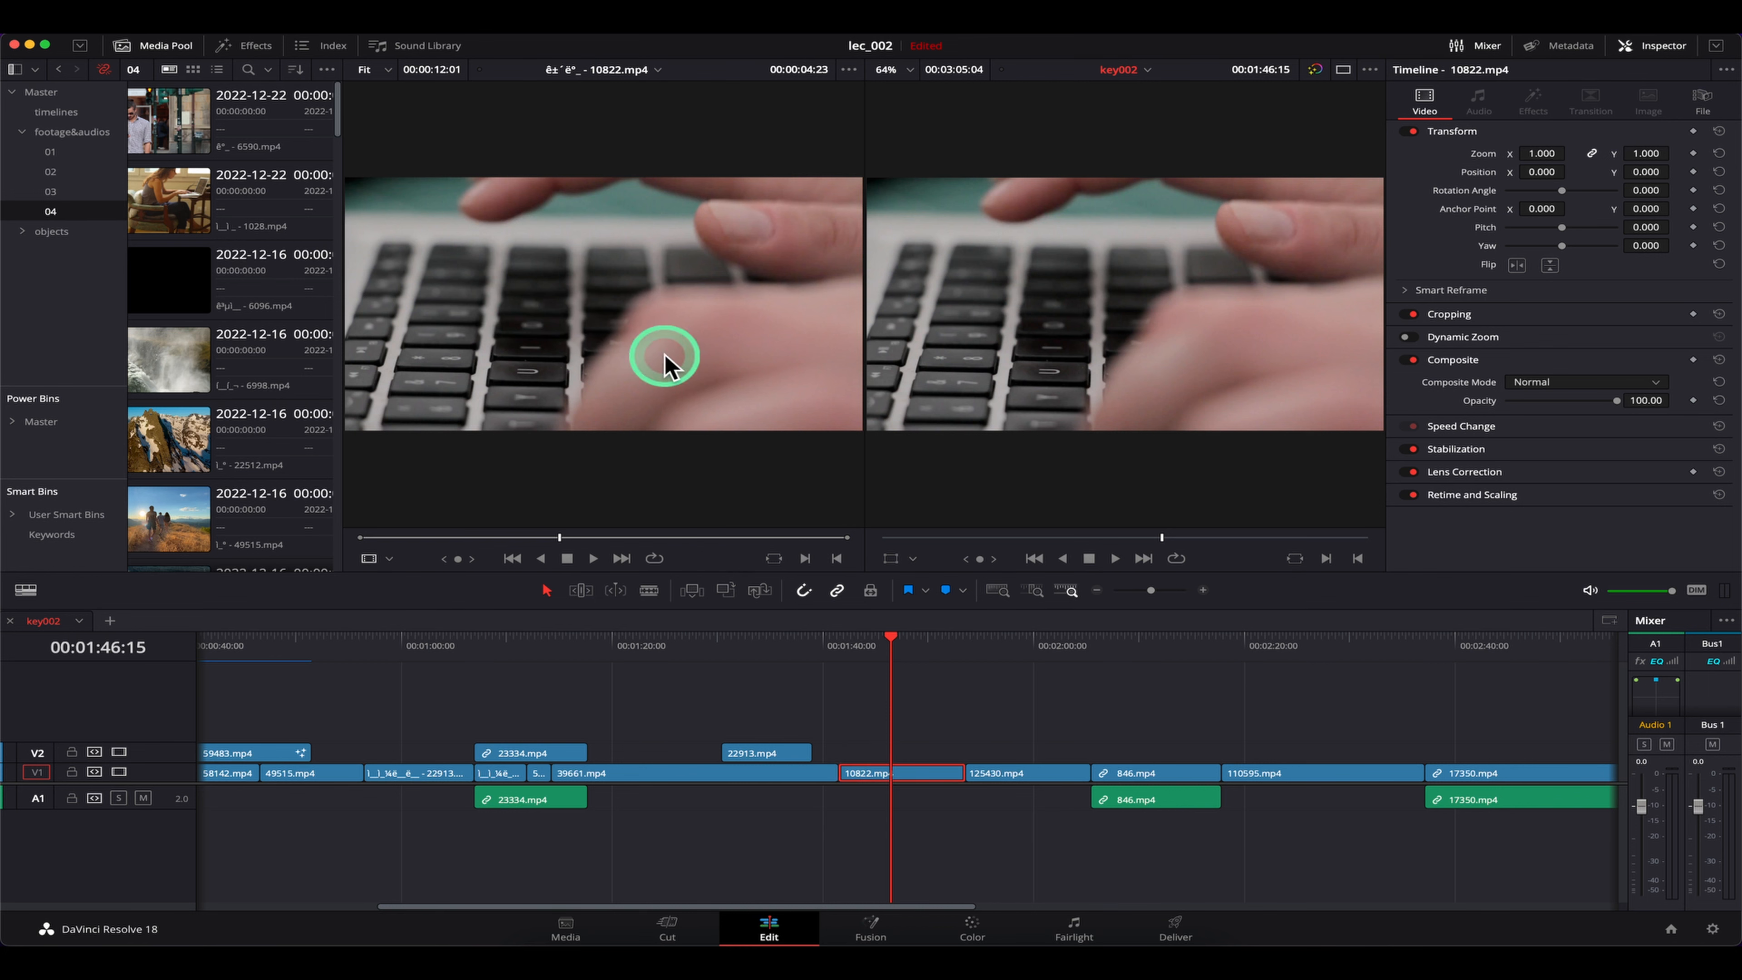
Match the frame of V2 clip 22913.mp4 at 00:01:32:20 and of V1 clip 10822.mp4 at 00:01:47:26
drag(803, 648, 752, 666)
click(761, 753)
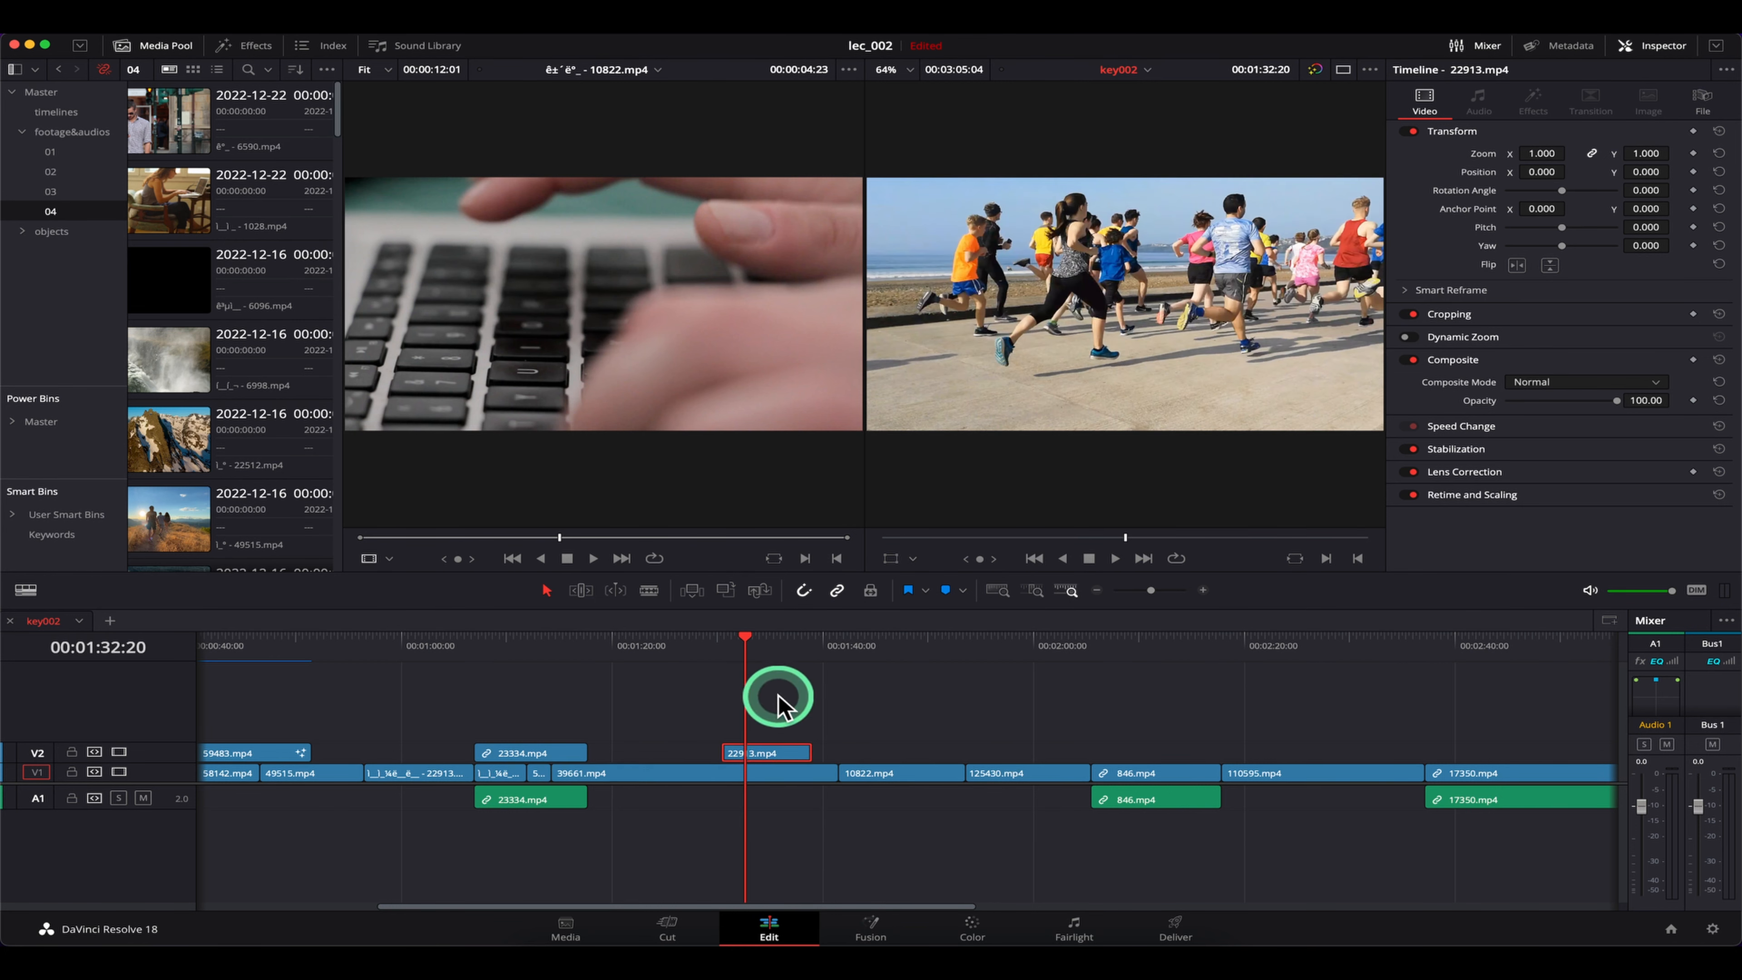
key(f)
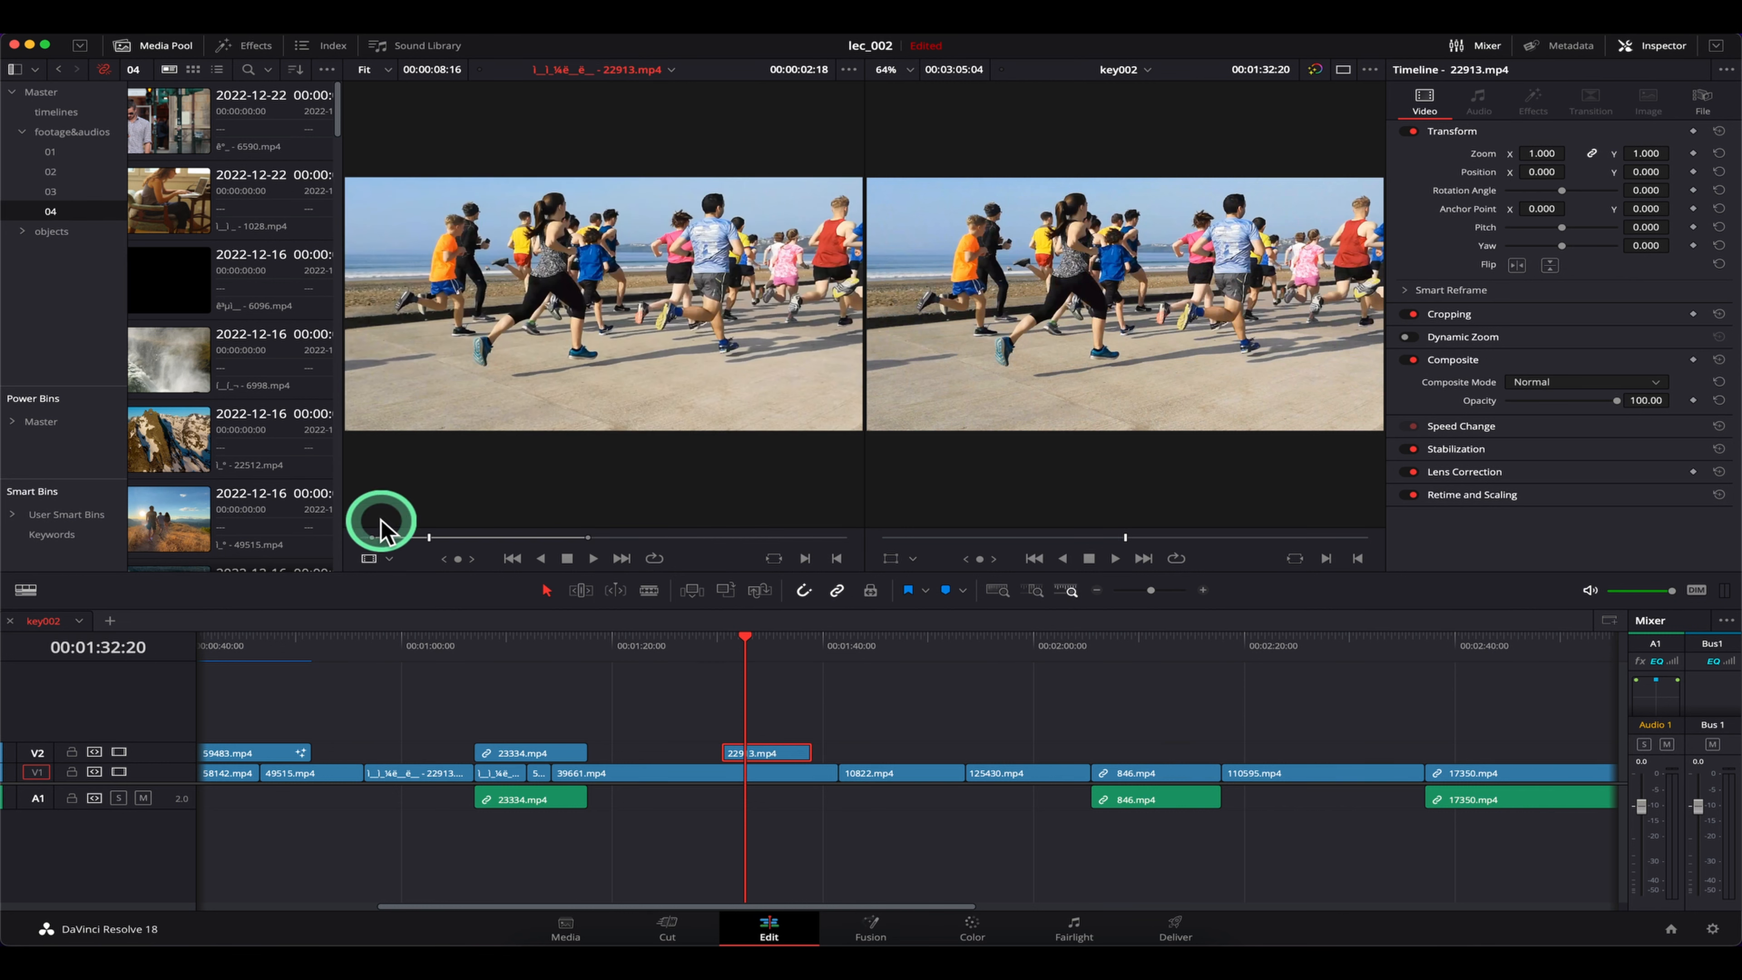
click(773, 647)
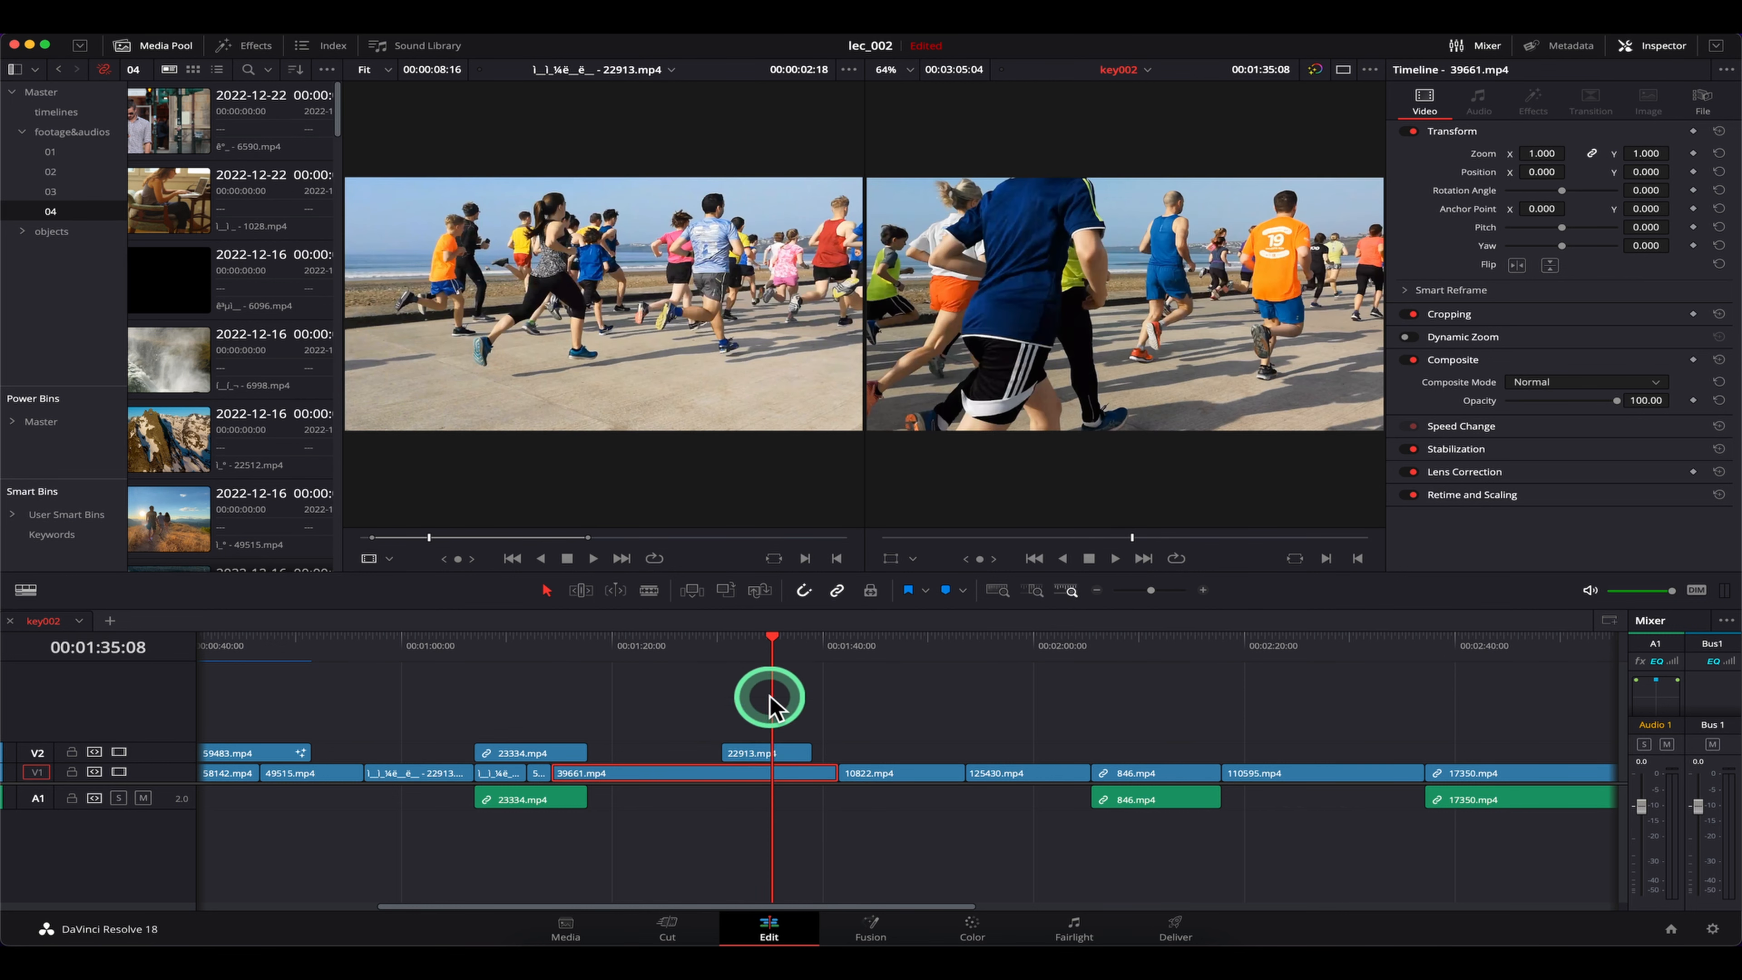
click(771, 748)
click(905, 647)
key(f)
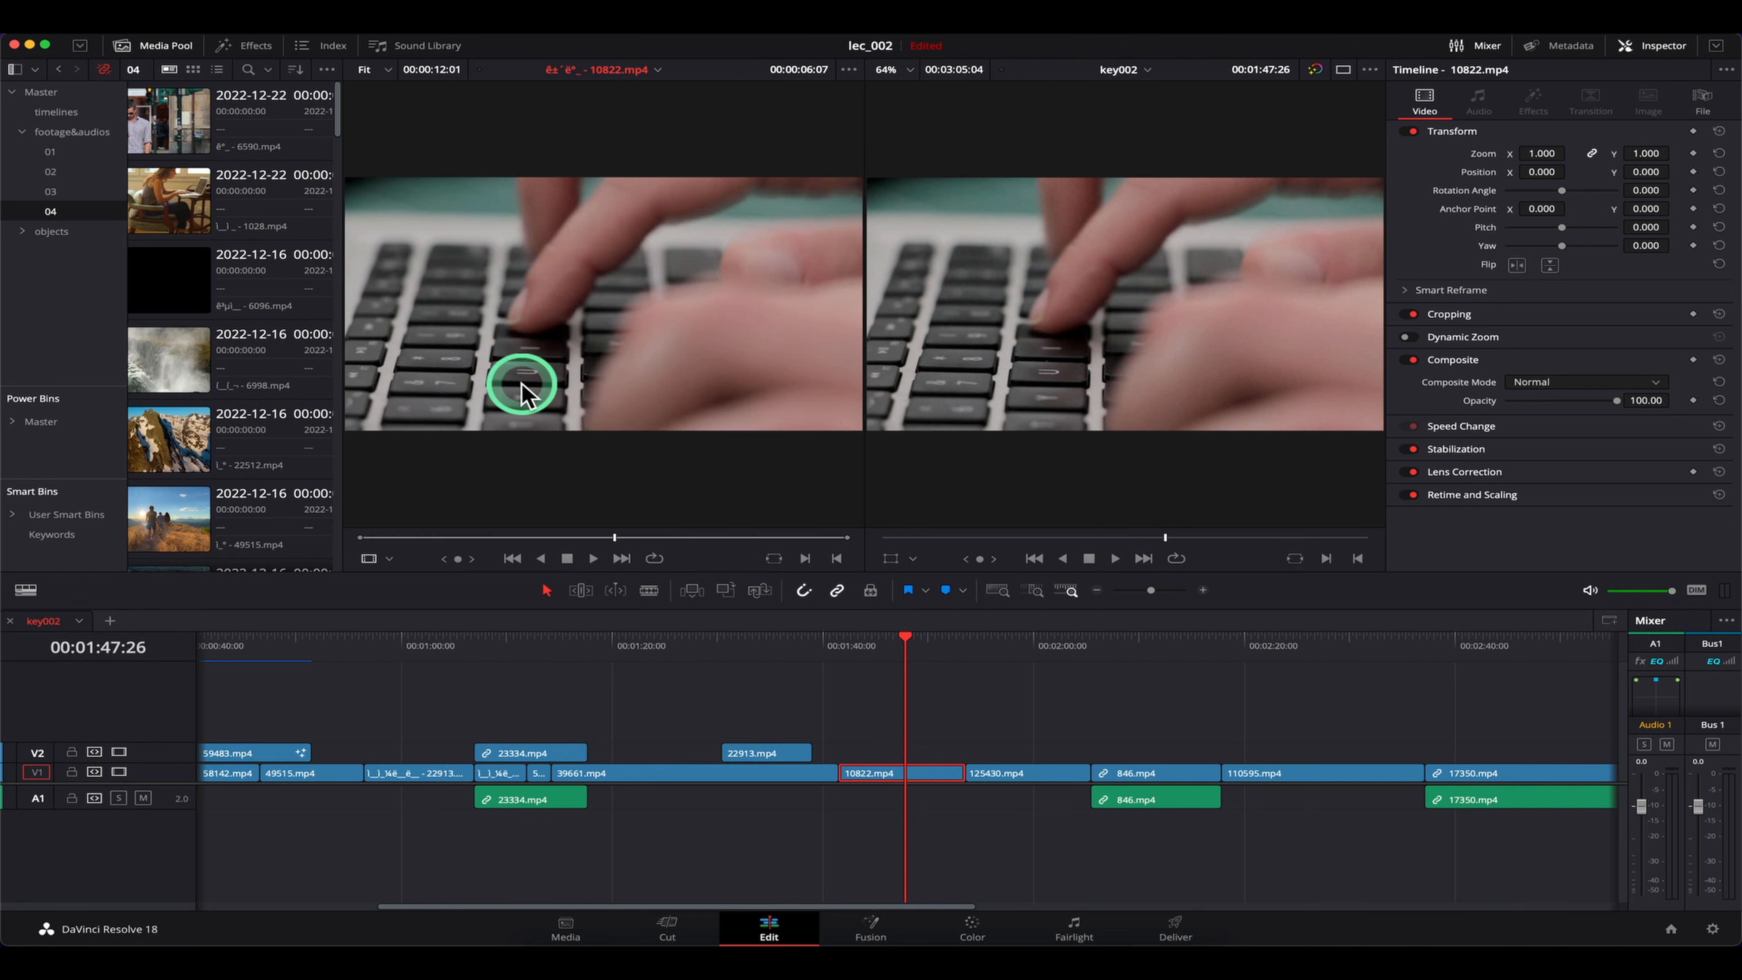
Open V2 timeline clip 22913.mp4 in the source viewer at 00:01:35:17, and return to the single viewer with the playhead at 00:01:34:16
click(776, 646)
double_click(754, 755)
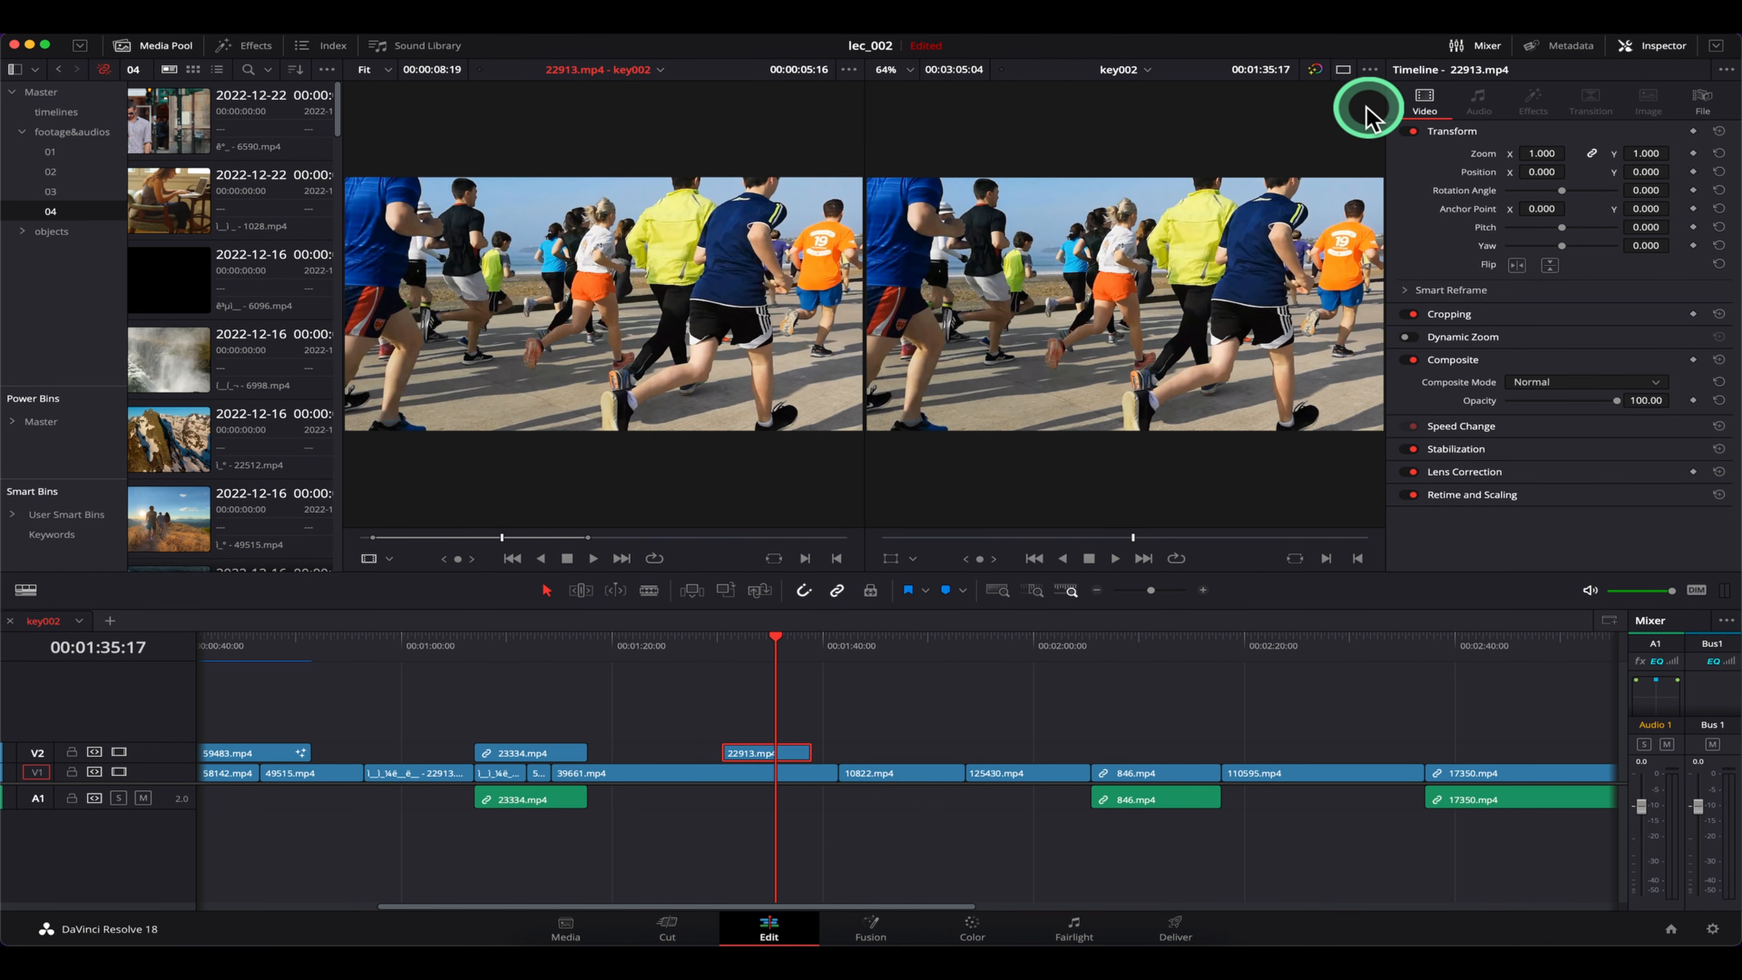
click(1342, 69)
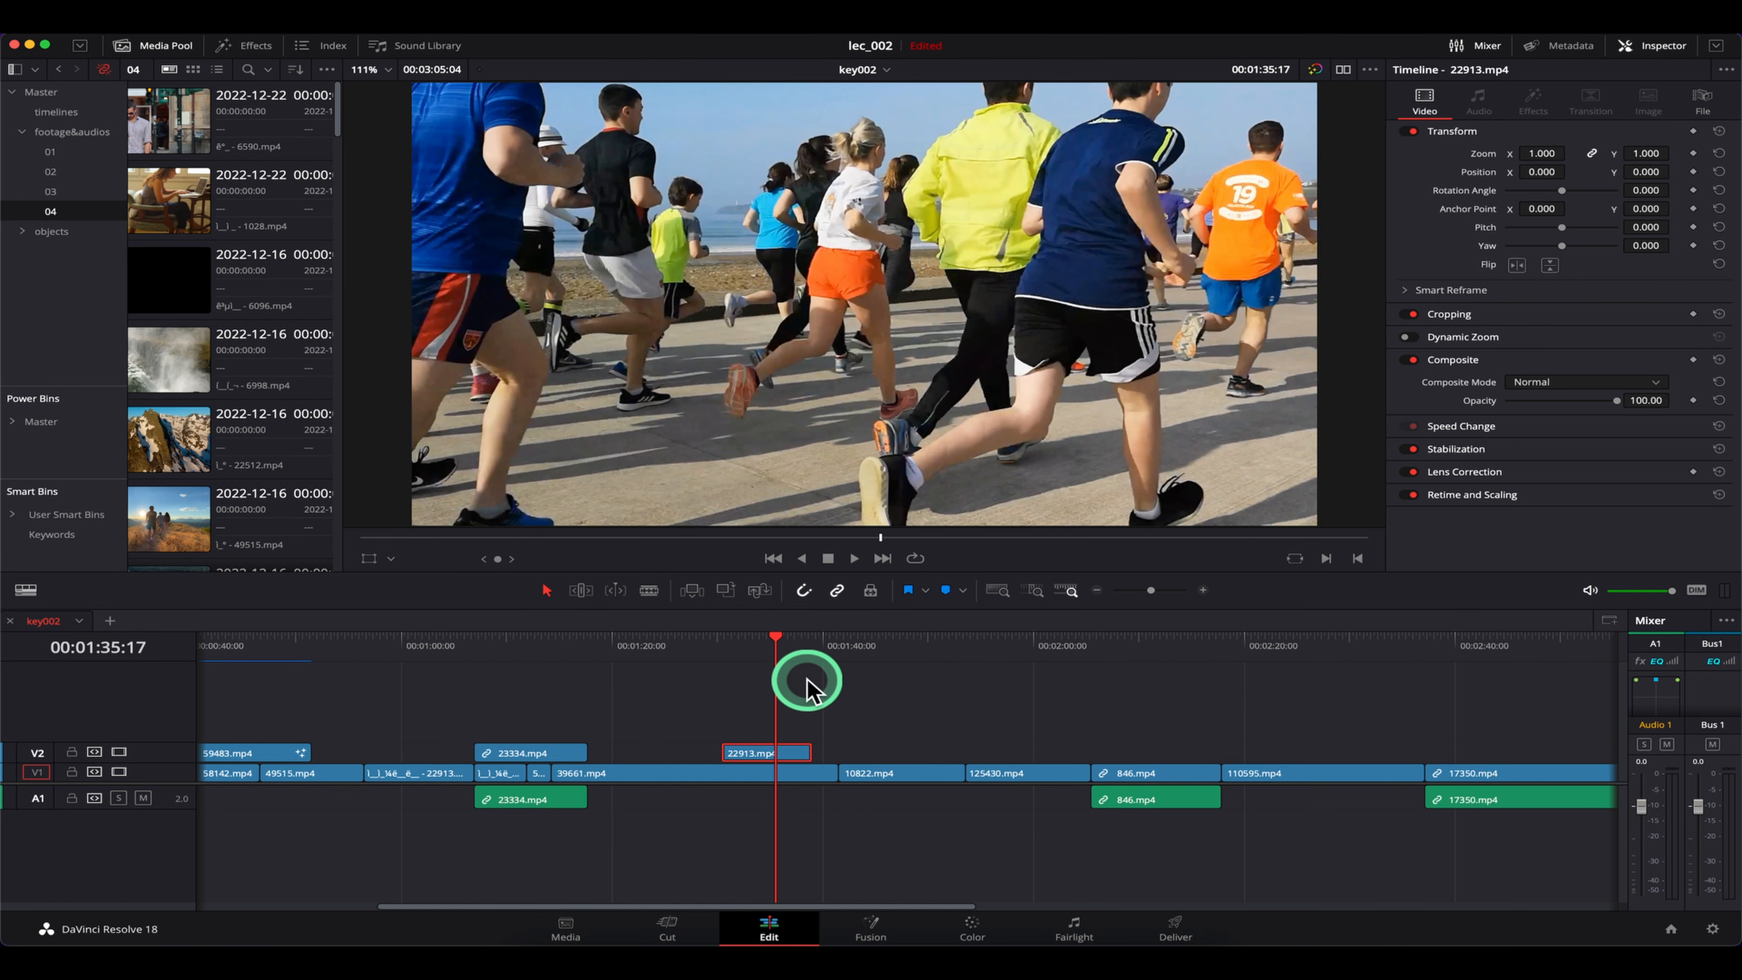
drag(770, 647, 765, 663)
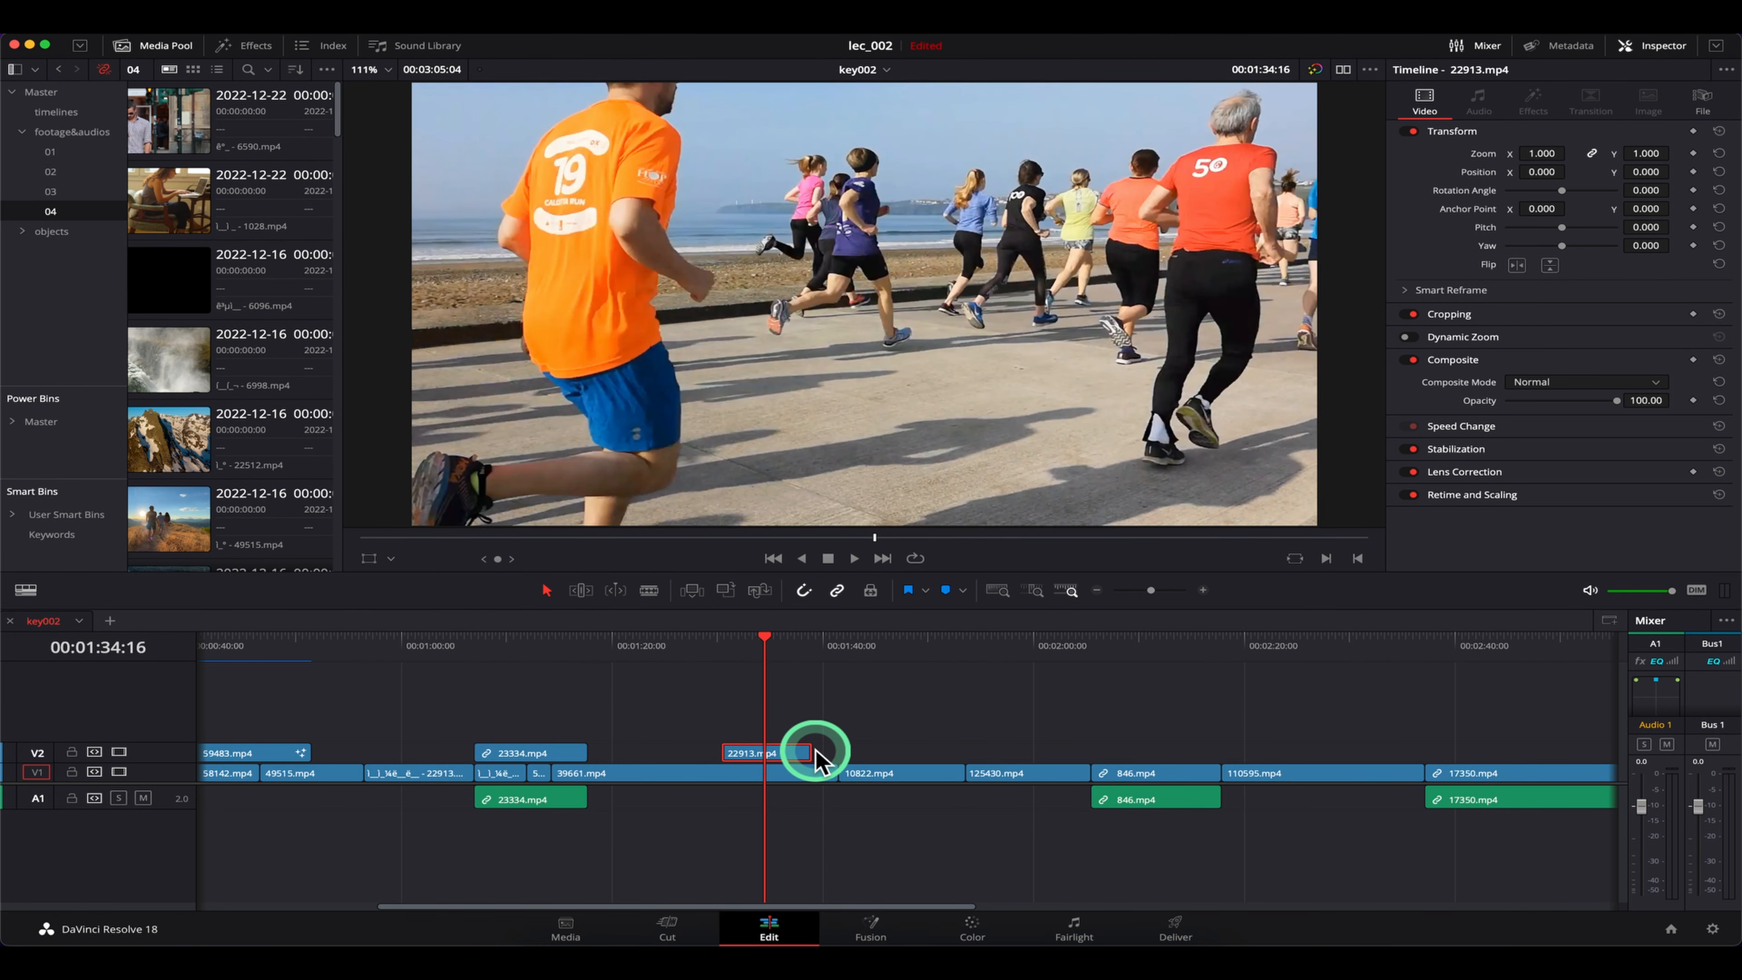
Trim V2 timeline clip 22913.mp4 in the source viewer to 00:00:03:19, and extend its in and out points to about 00:00:07:20
double_click(772, 759)
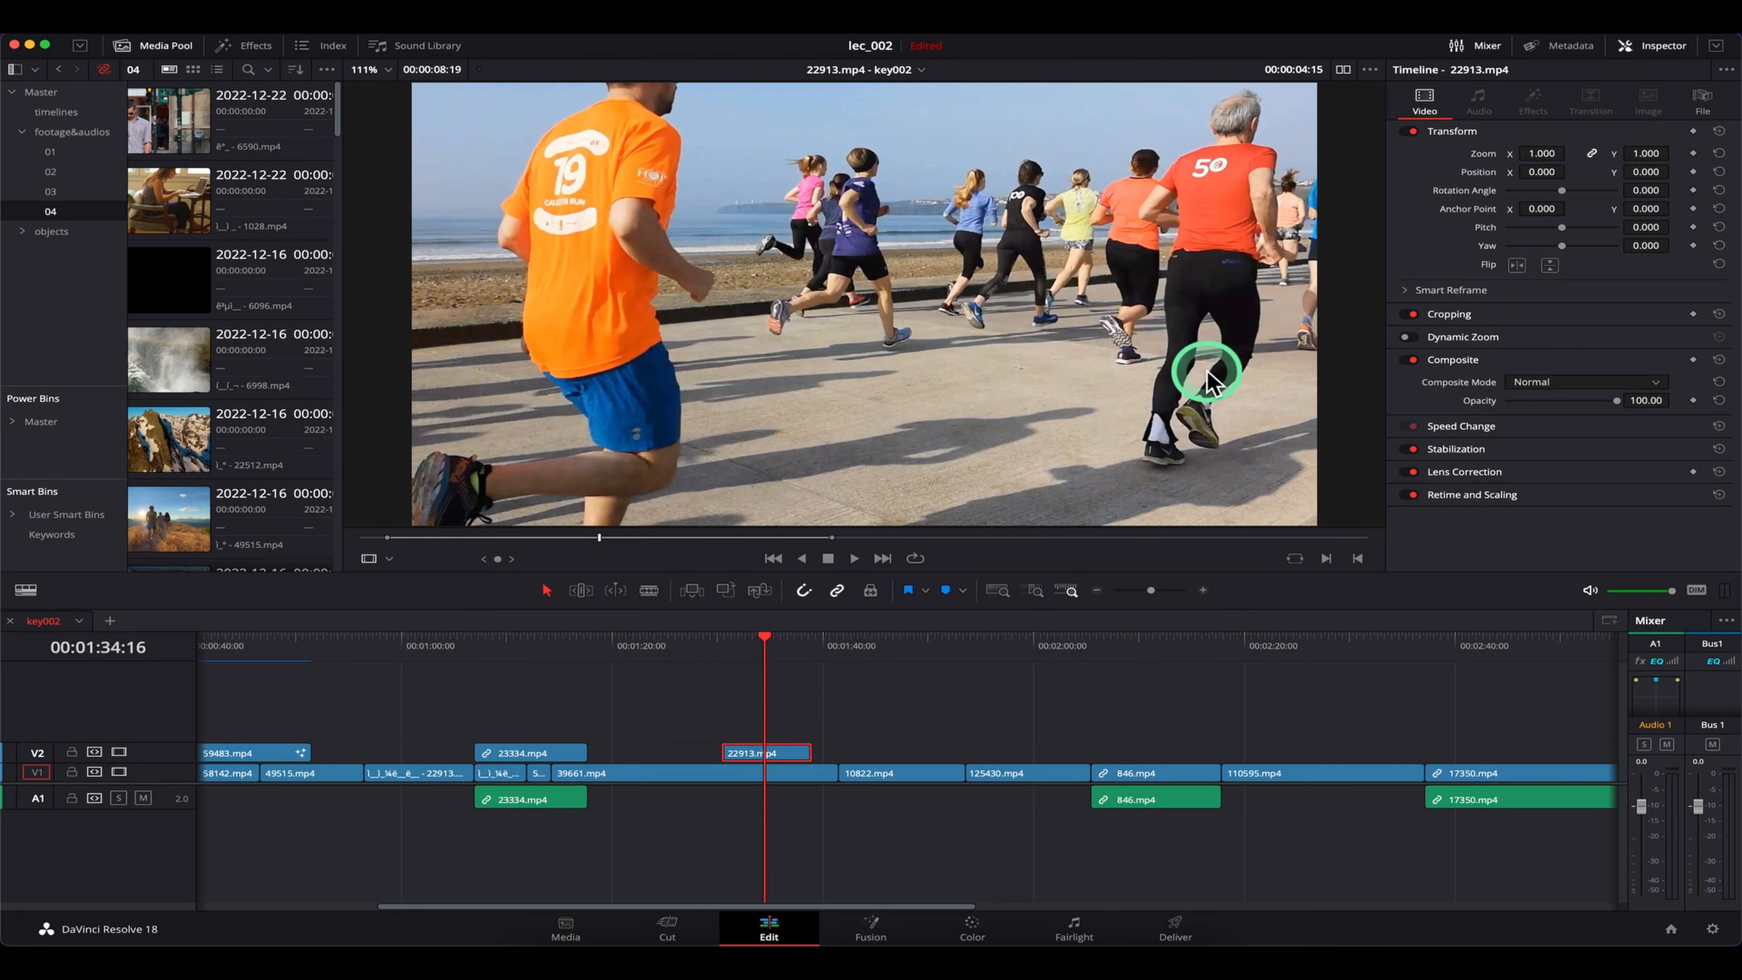
drag(387, 537, 494, 537)
drag(831, 538, 681, 538)
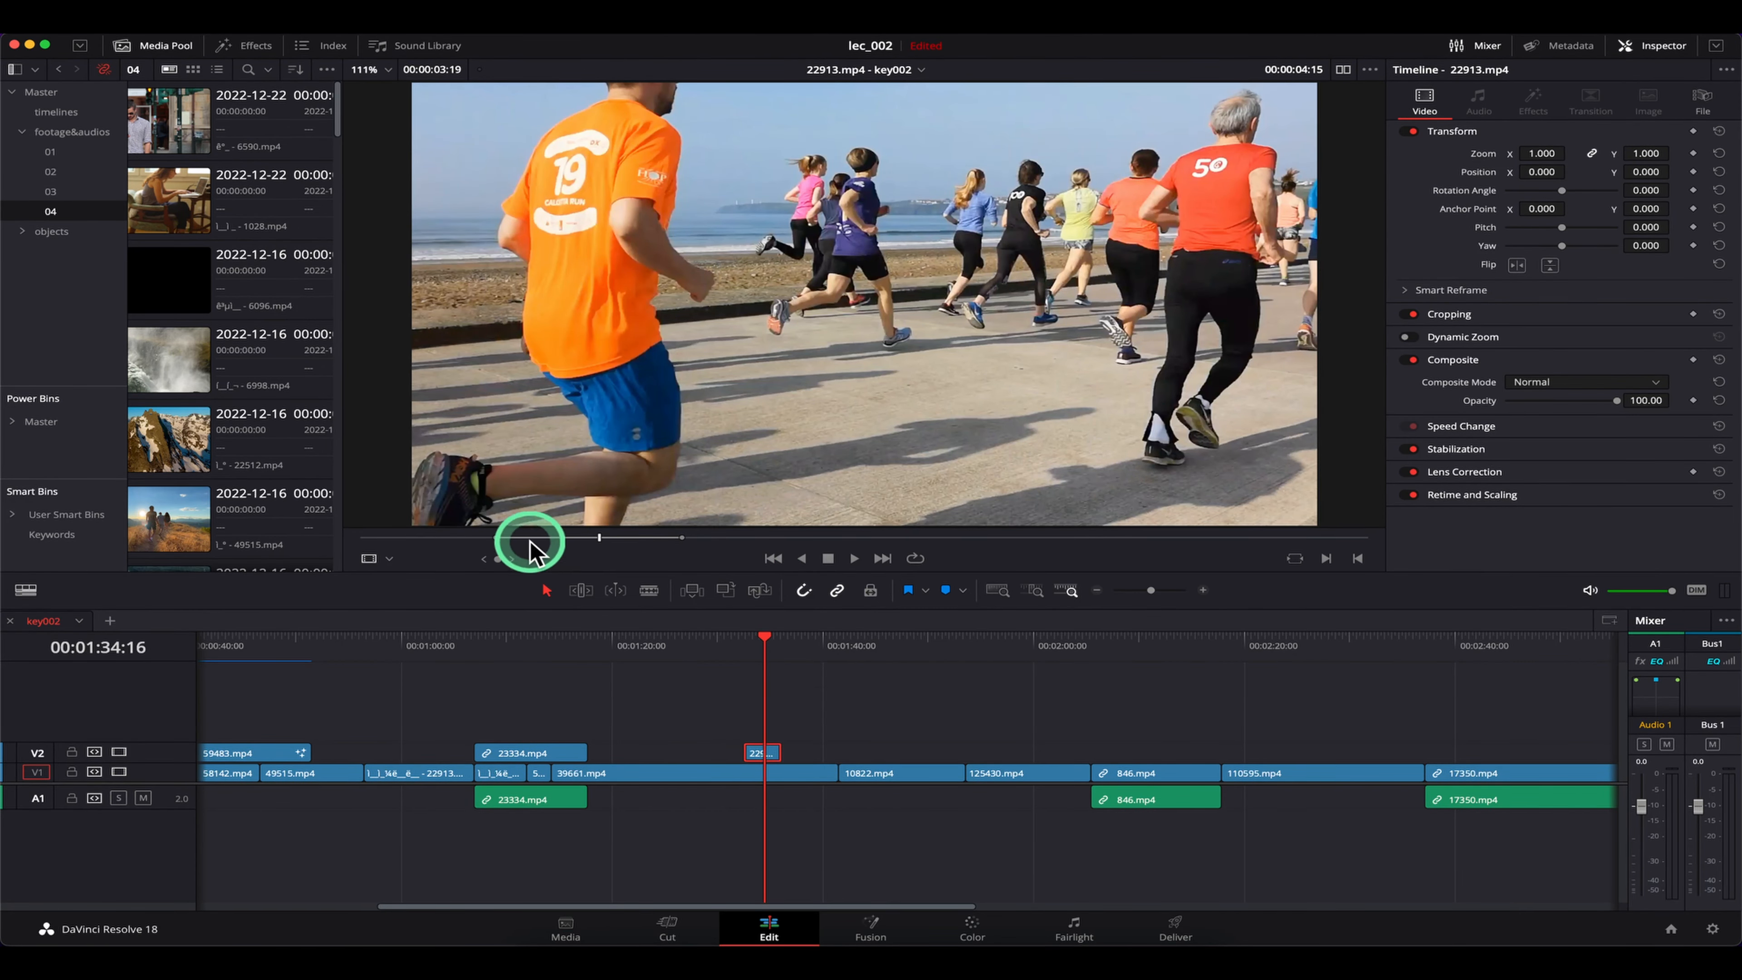
mouse_move(495, 540)
mouse_down()
mouse_move(393, 541)
mouse_move(509, 546)
mouse_move(376, 540)
mouse_up()
mouse_move(682, 539)
mouse_down()
mouse_move(797, 539)
mouse_move(771, 541)
mouse_up()
Match the frame of V2 clip 22913.mp4 at 00:01:33:29 and narrow the in-out range of the original source clip
click(832, 669)
click(760, 755)
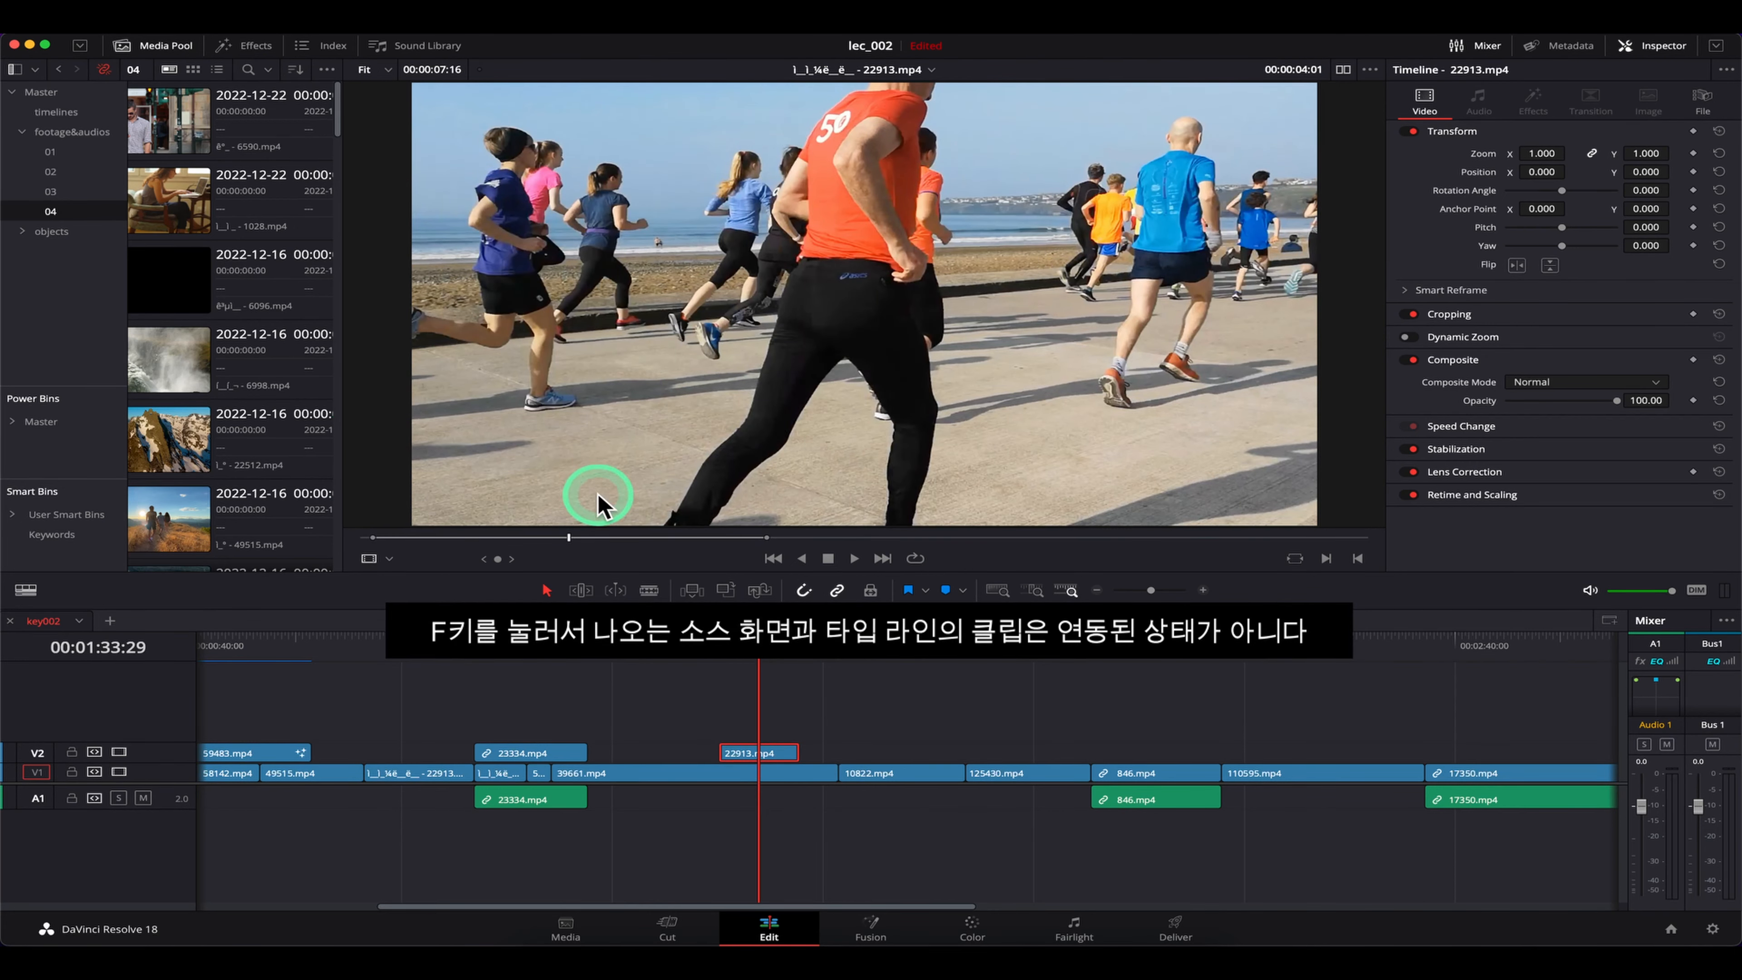
drag(772, 539, 629, 538)
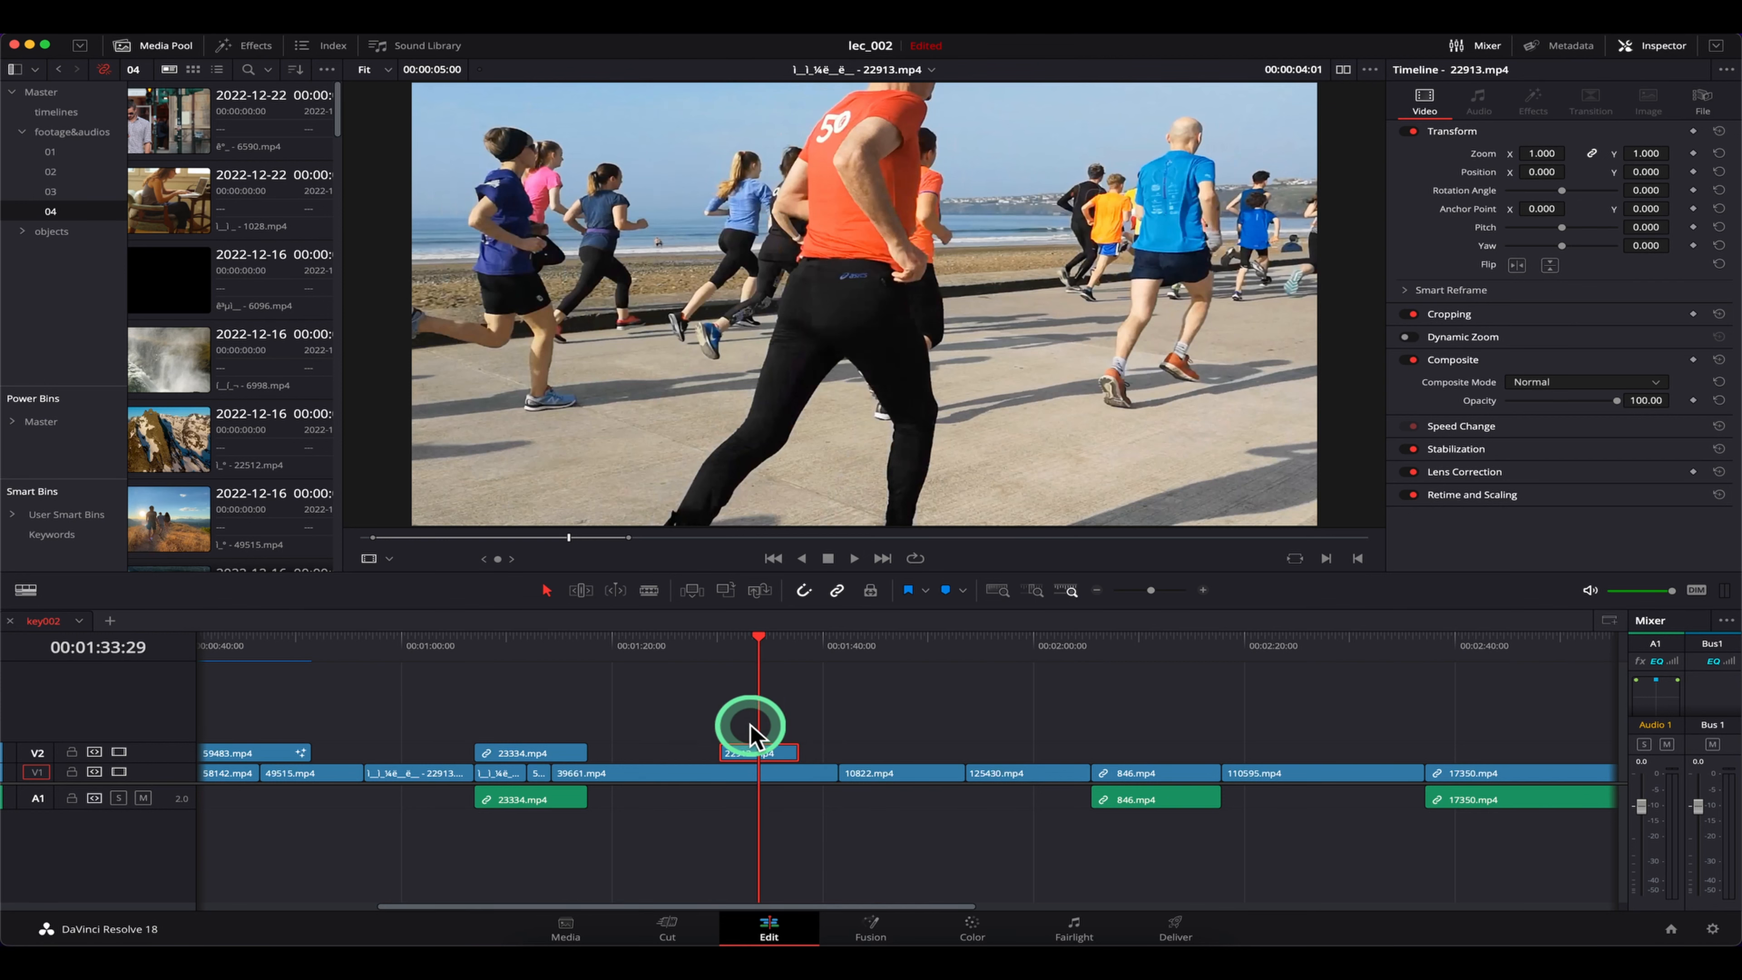
drag(374, 537, 494, 539)
Match the source frame of V2 clip 22913.mp4 with the timeline playhead at 00:01:33:17
double_click(772, 751)
drag(854, 649, 801, 647)
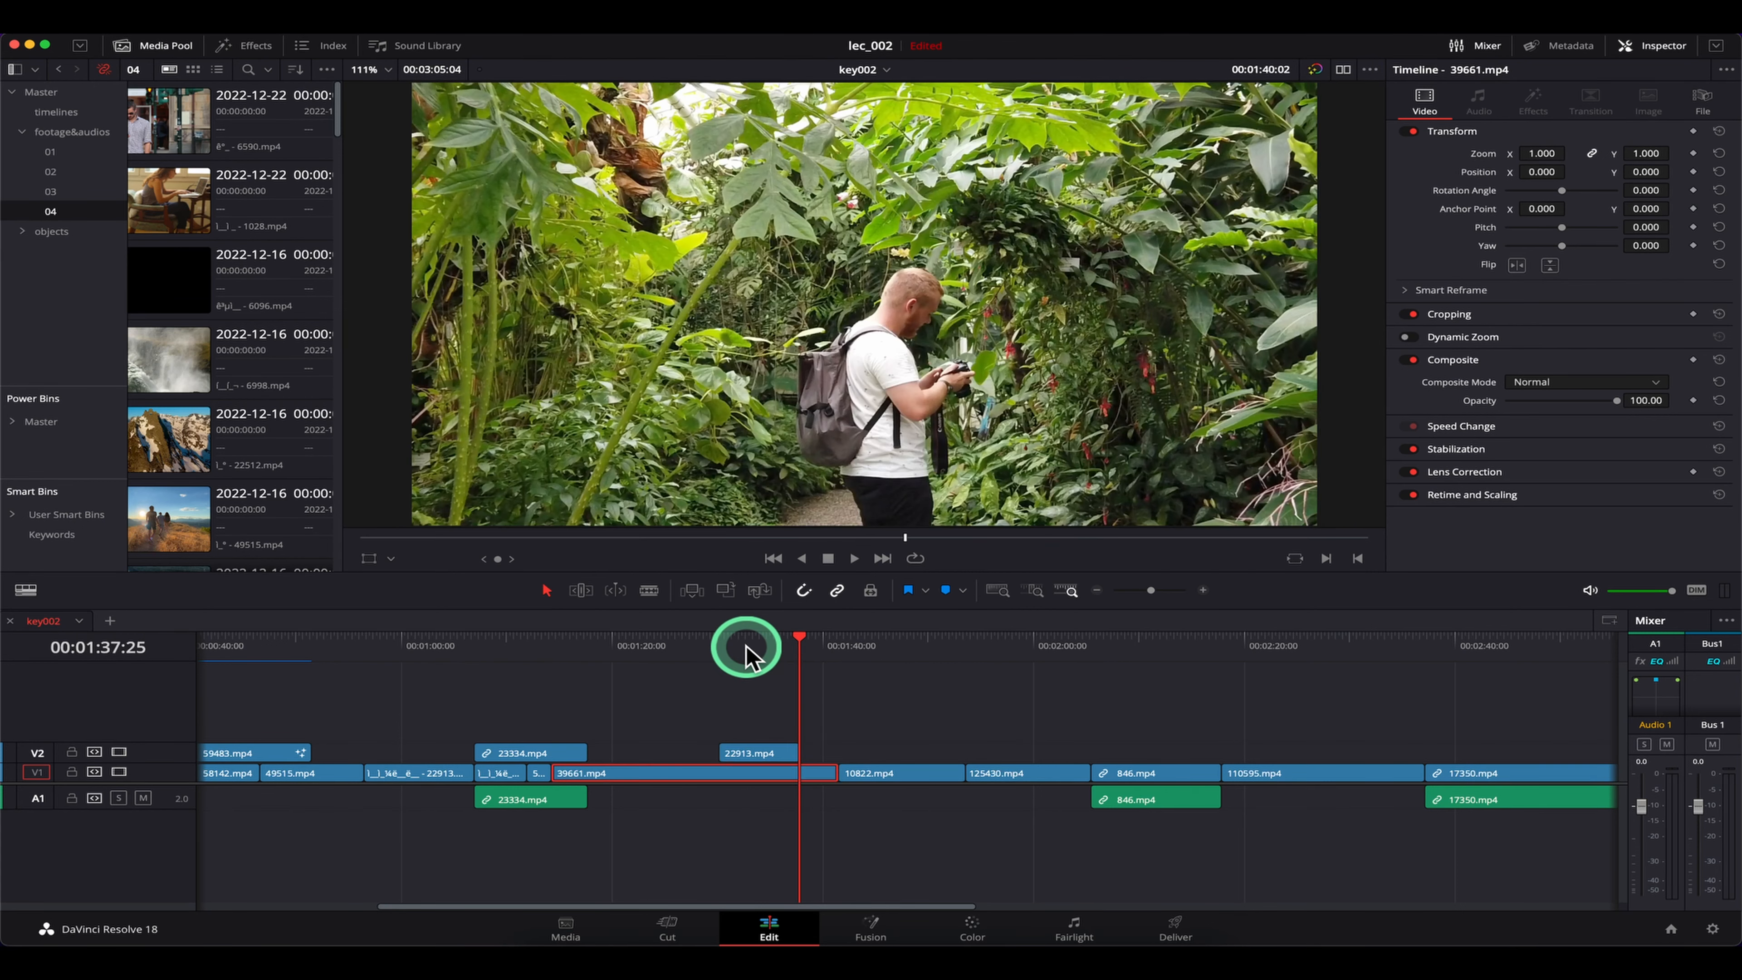
click(754, 641)
double_click(773, 750)
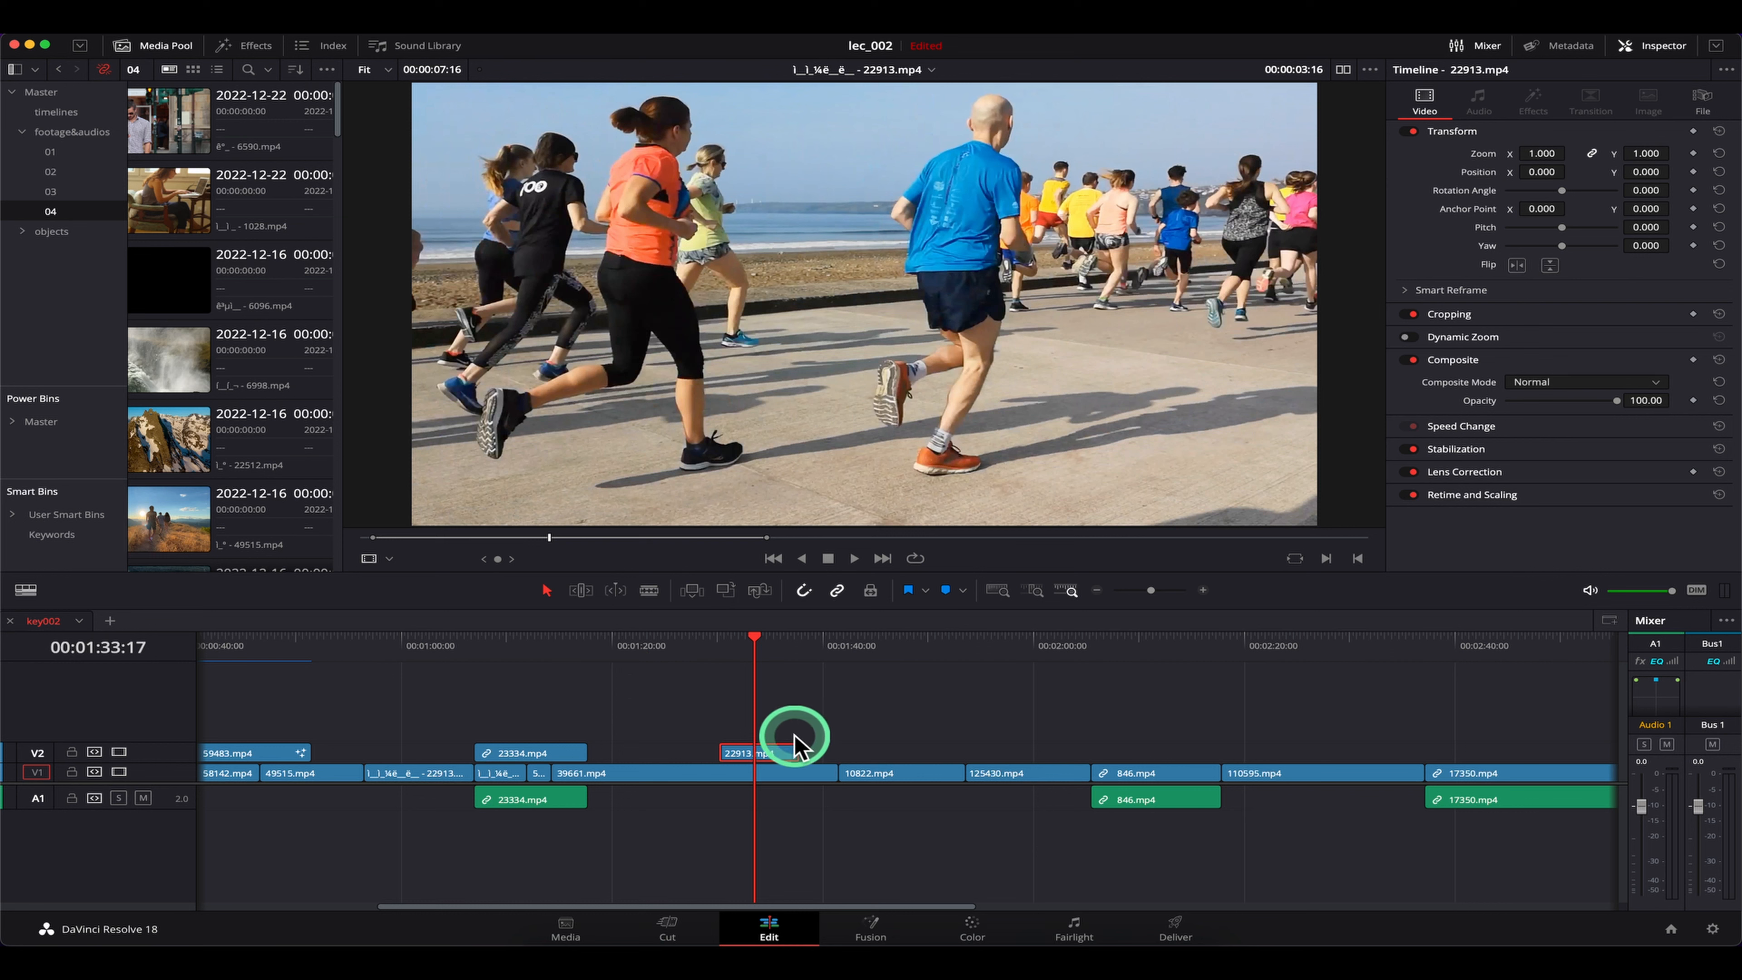
mouse_move(748, 645)
mouse_down()
mouse_move(661, 653)
mouse_move(793, 662)
mouse_move(756, 670)
mouse_up()
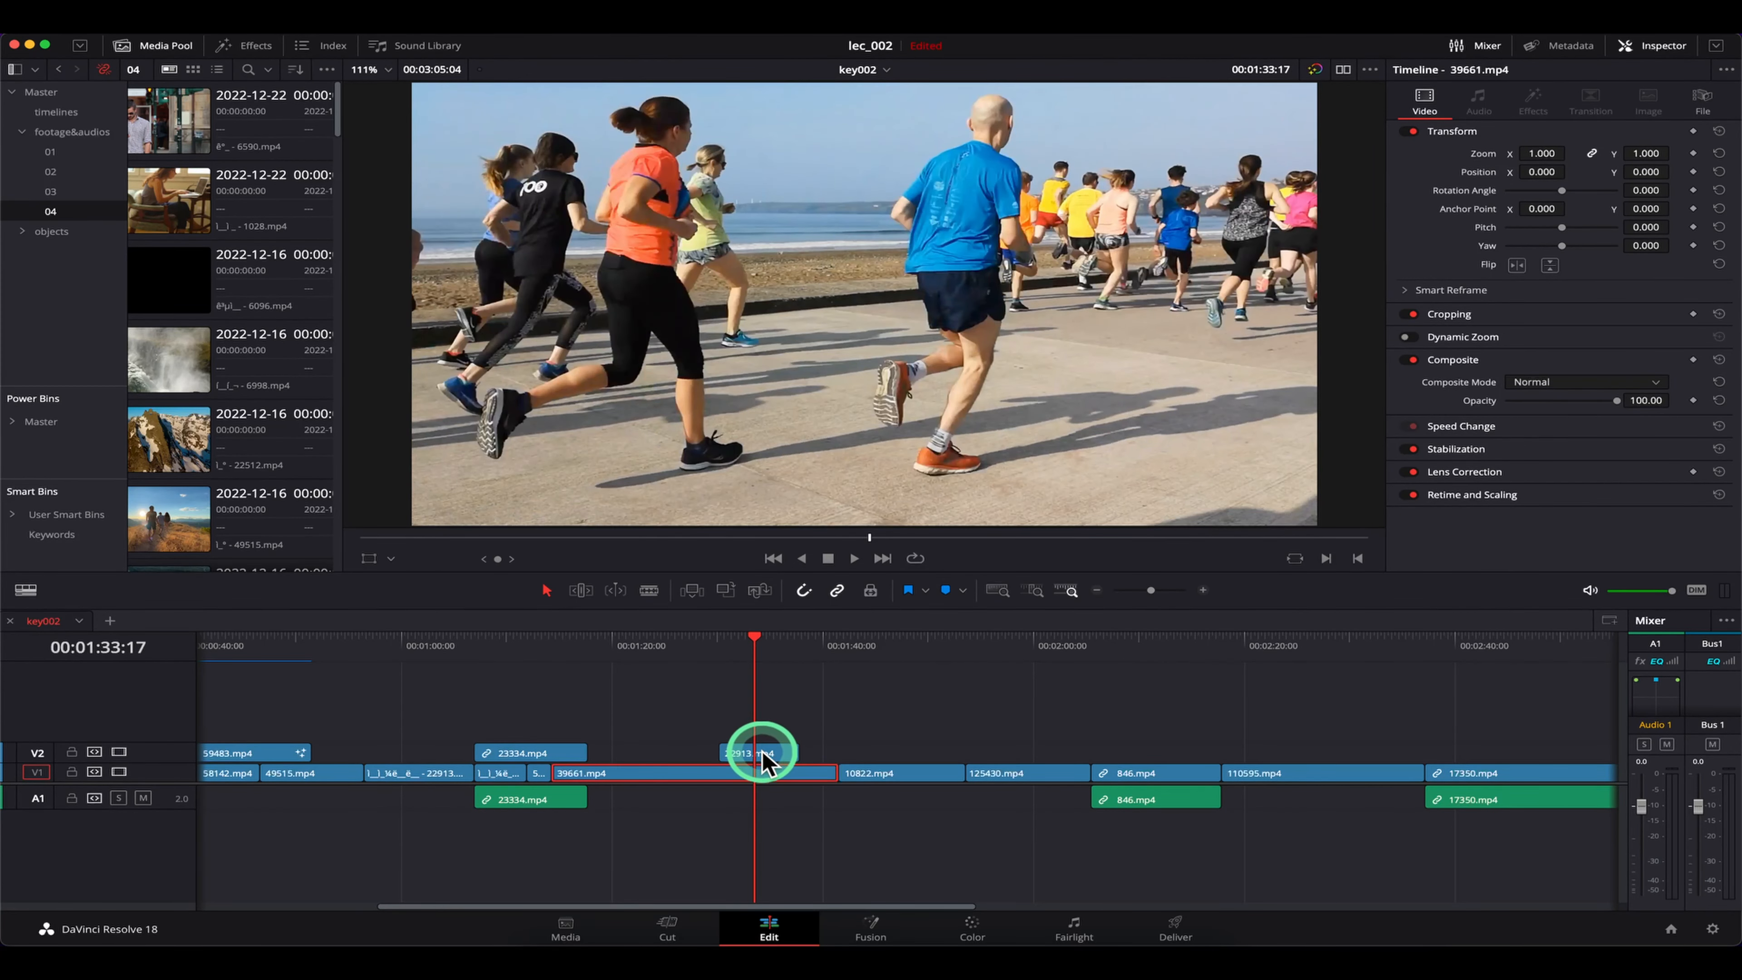
click(758, 753)
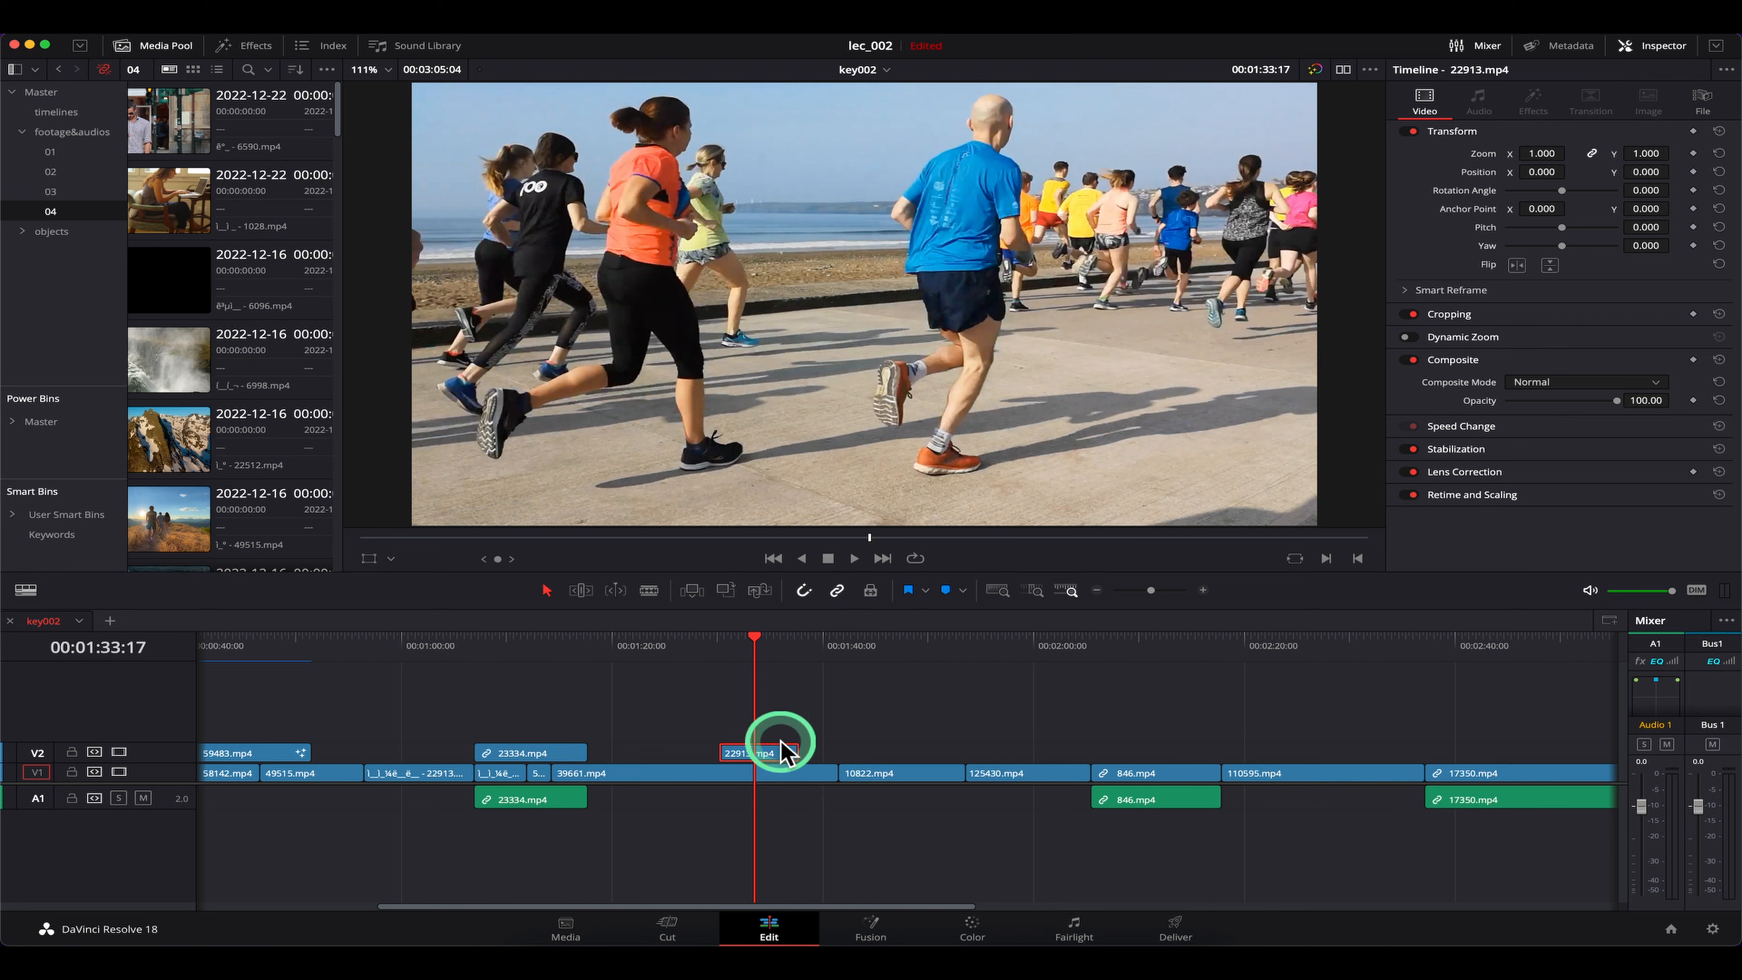
double_click(797, 755)
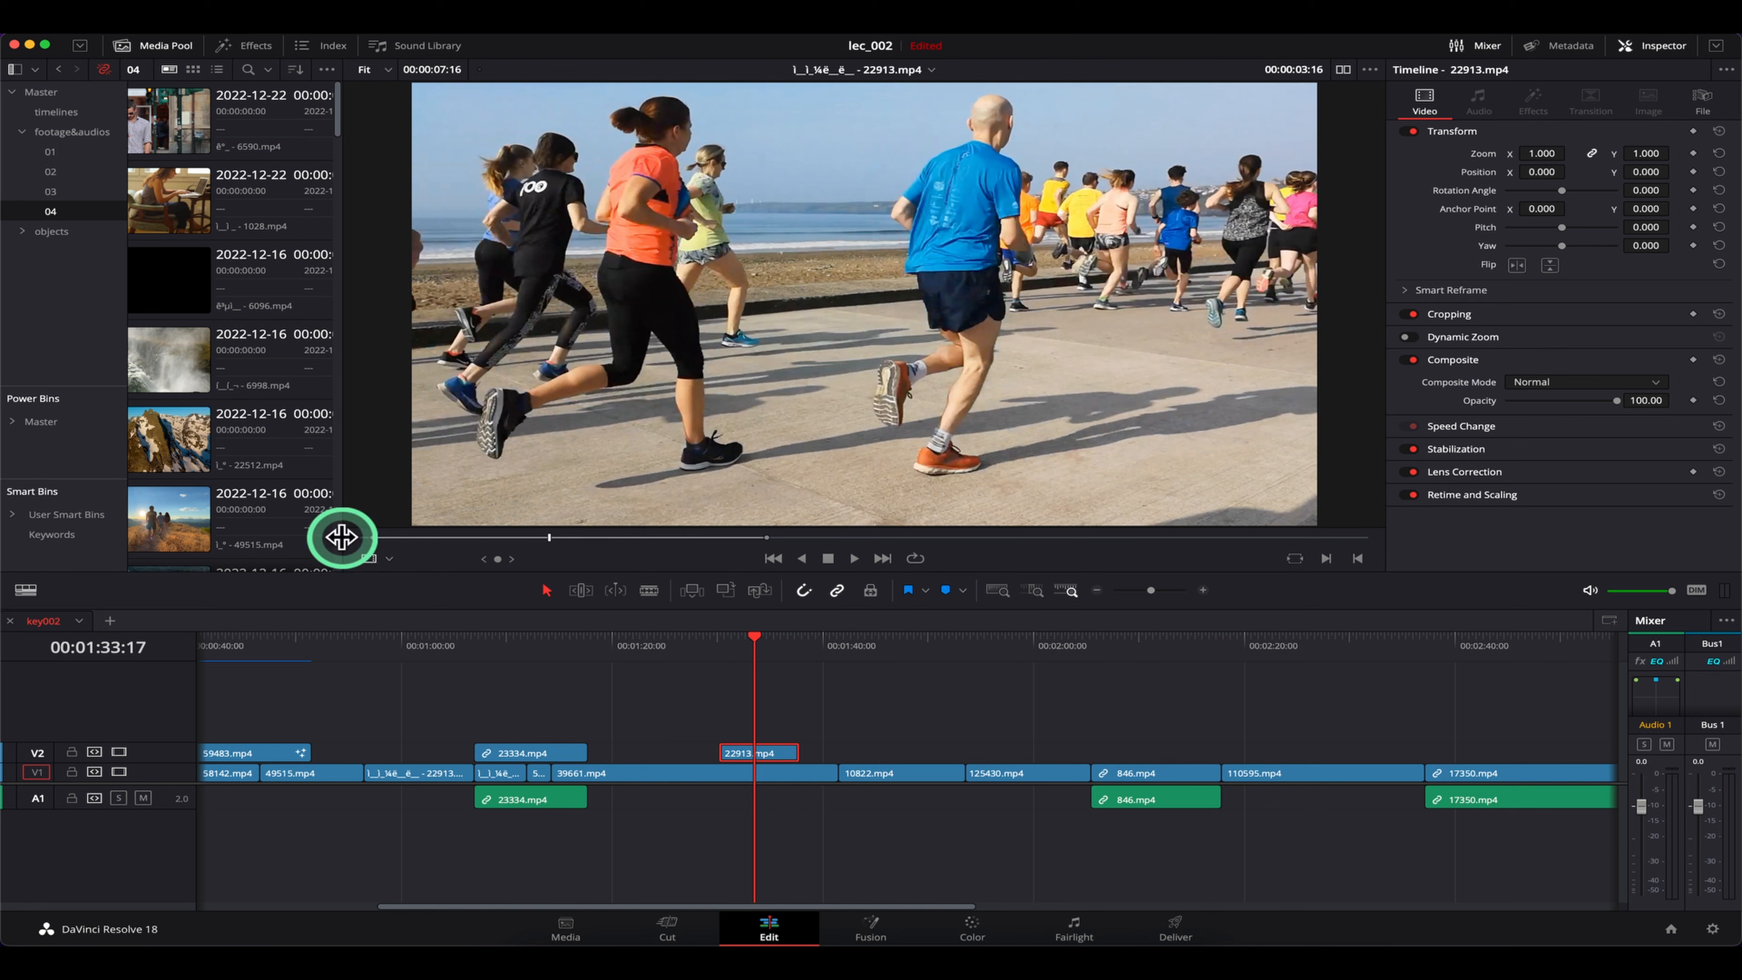
Mark a 00:00:03:17 range of the original source clip and place it on V2 above 10822.mp4
drag(560, 540, 906, 751)
key(i)
key(o)
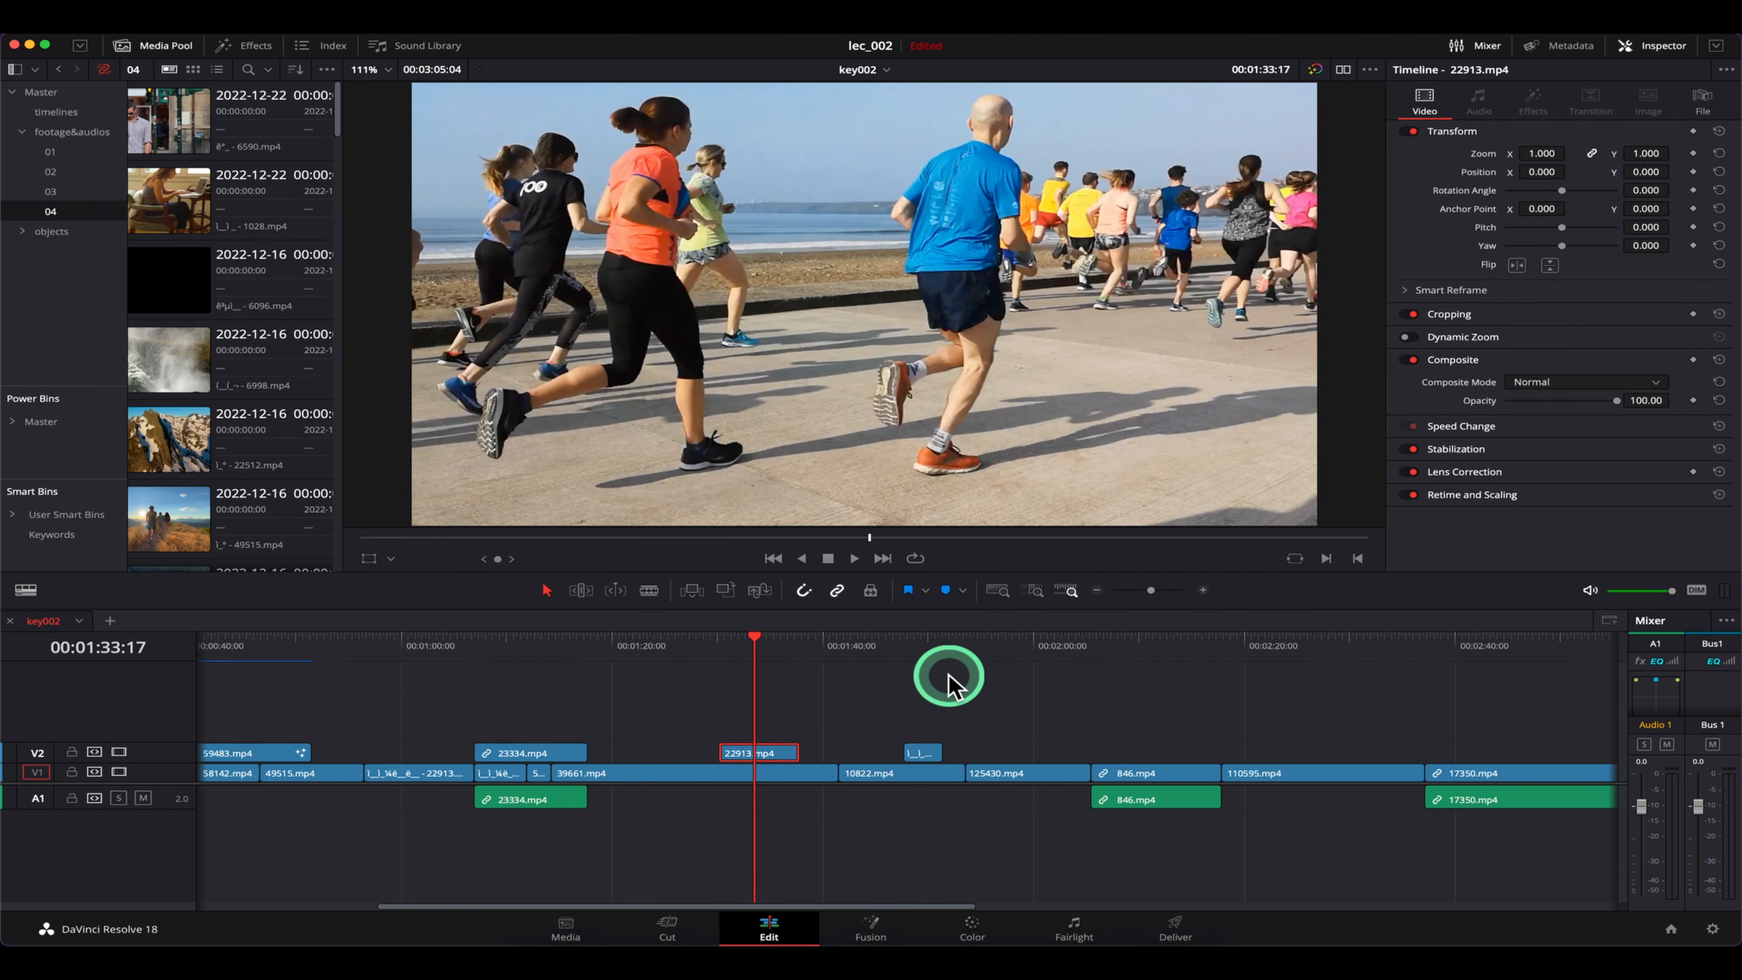
Match the frame of the added V2 clip above 10822.mp4 at 00:01:49:29 and delete that clip
click(906, 643)
drag(909, 647, 931, 647)
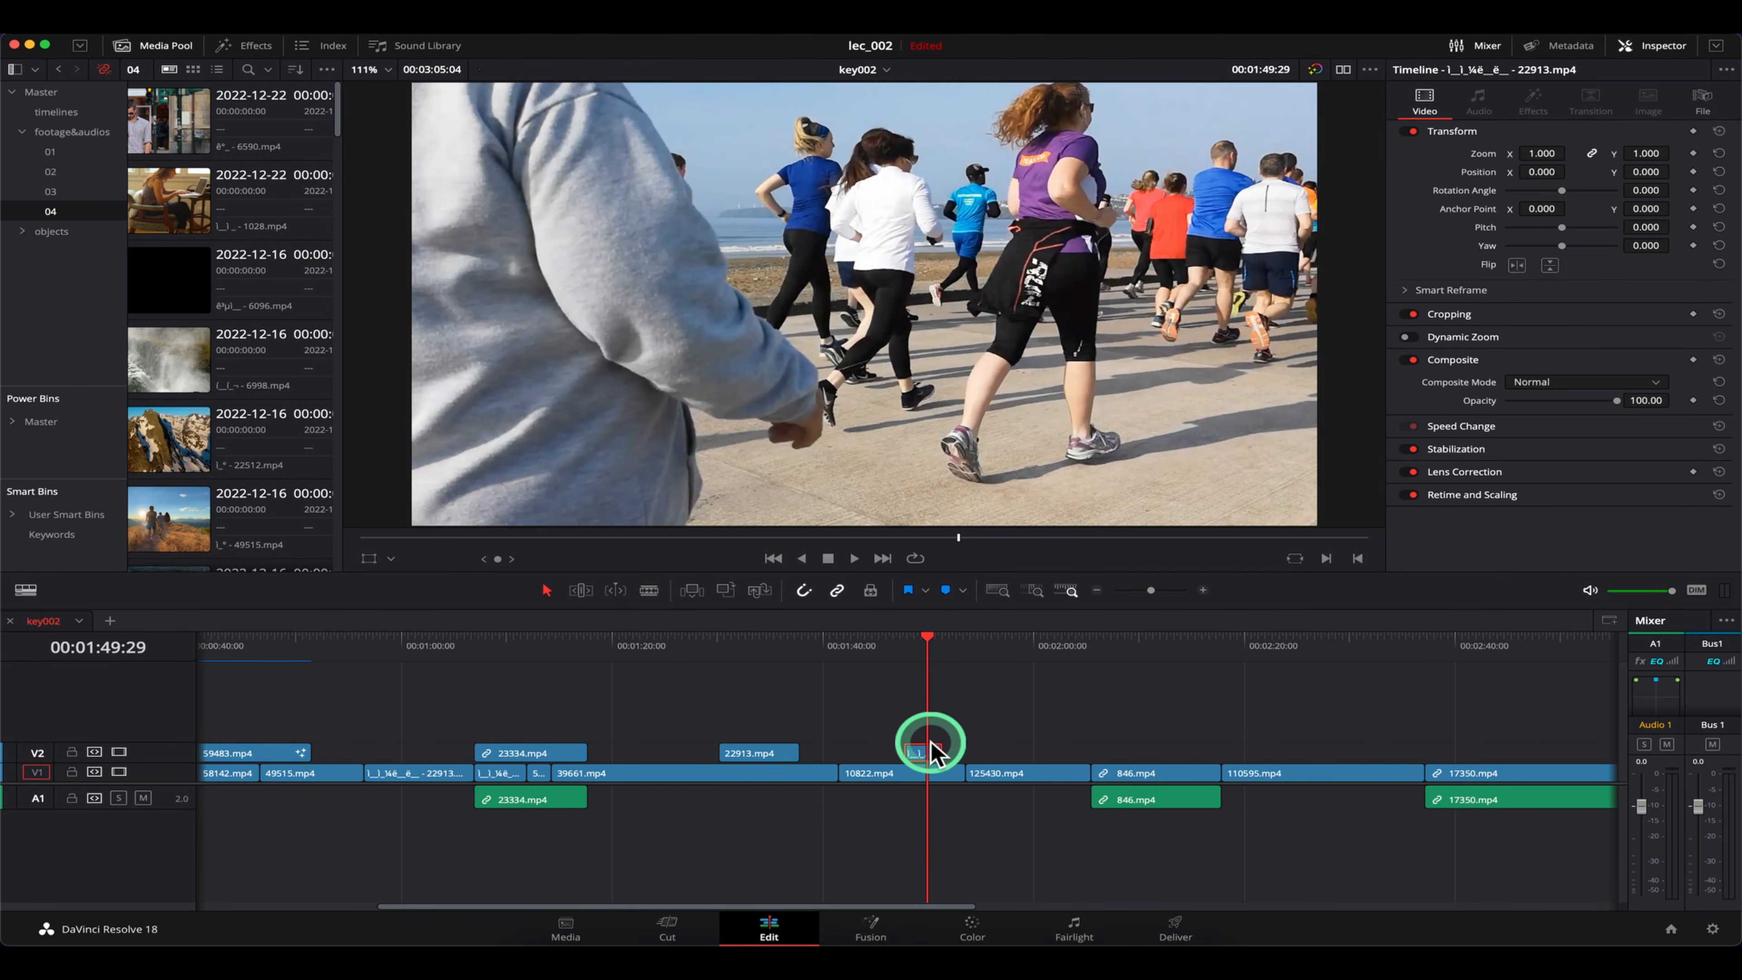
double_click(941, 749)
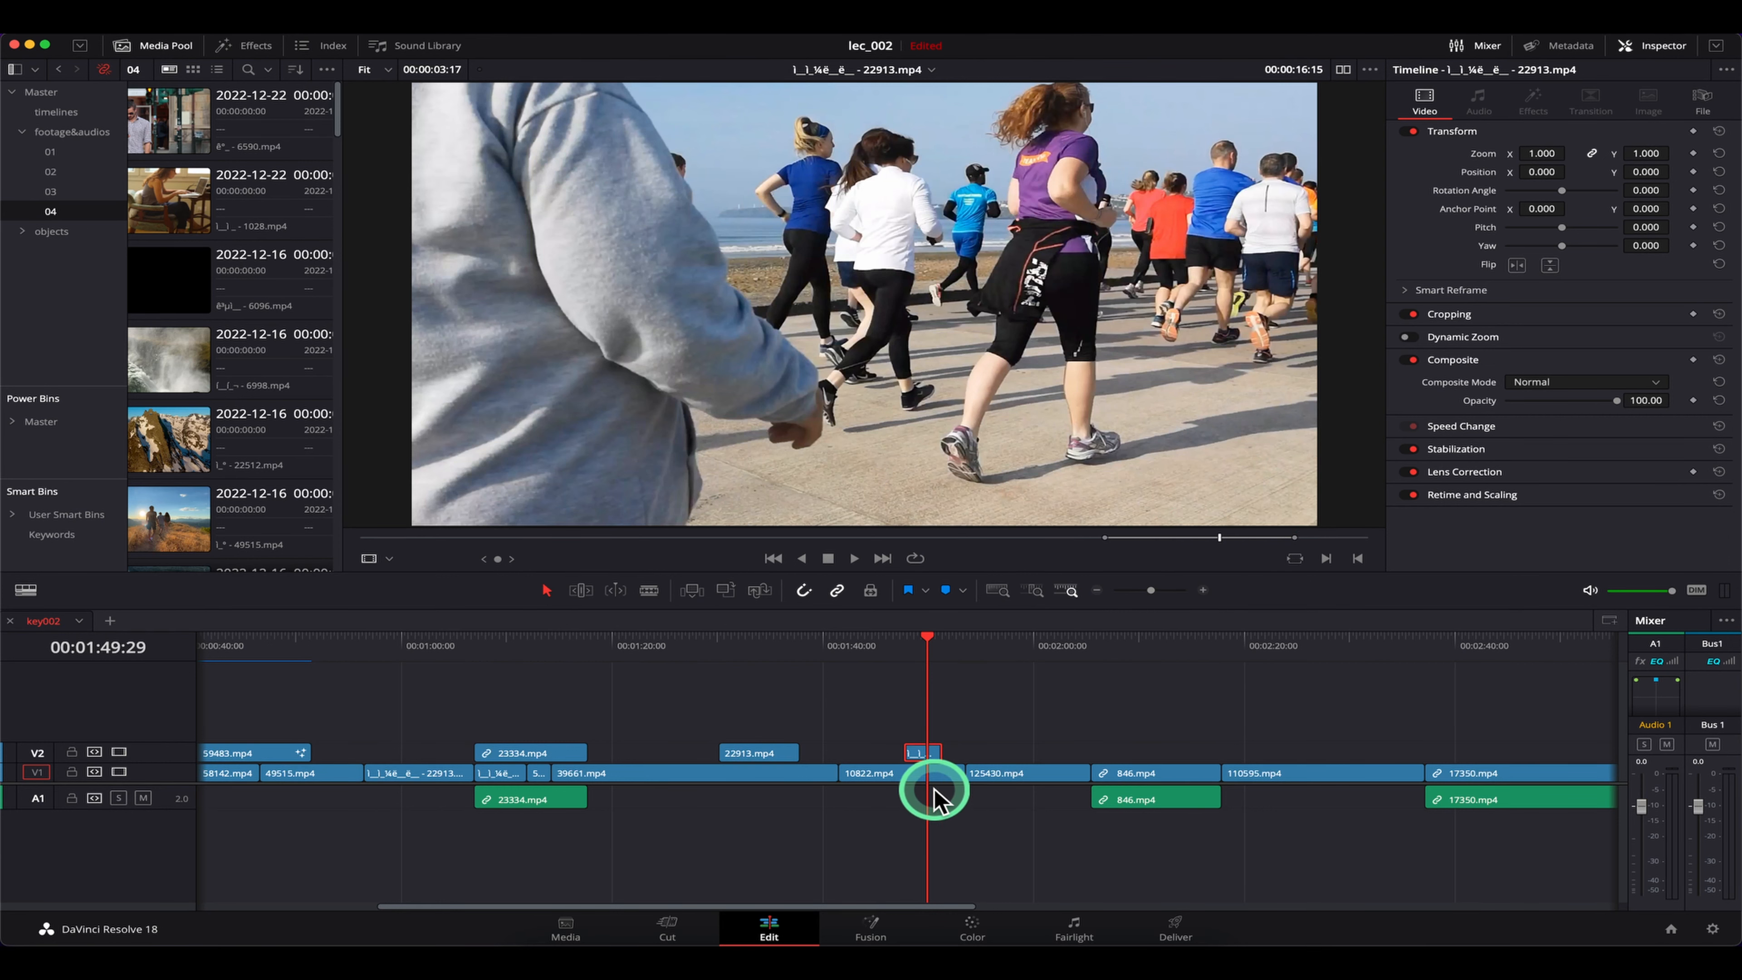
key(BackSpace)
Open the V2 timeline clip 22913.mp4 itself in the source viewer with the playhead at 00:01:32:06
click(740, 647)
click(758, 751)
double_click(760, 755)
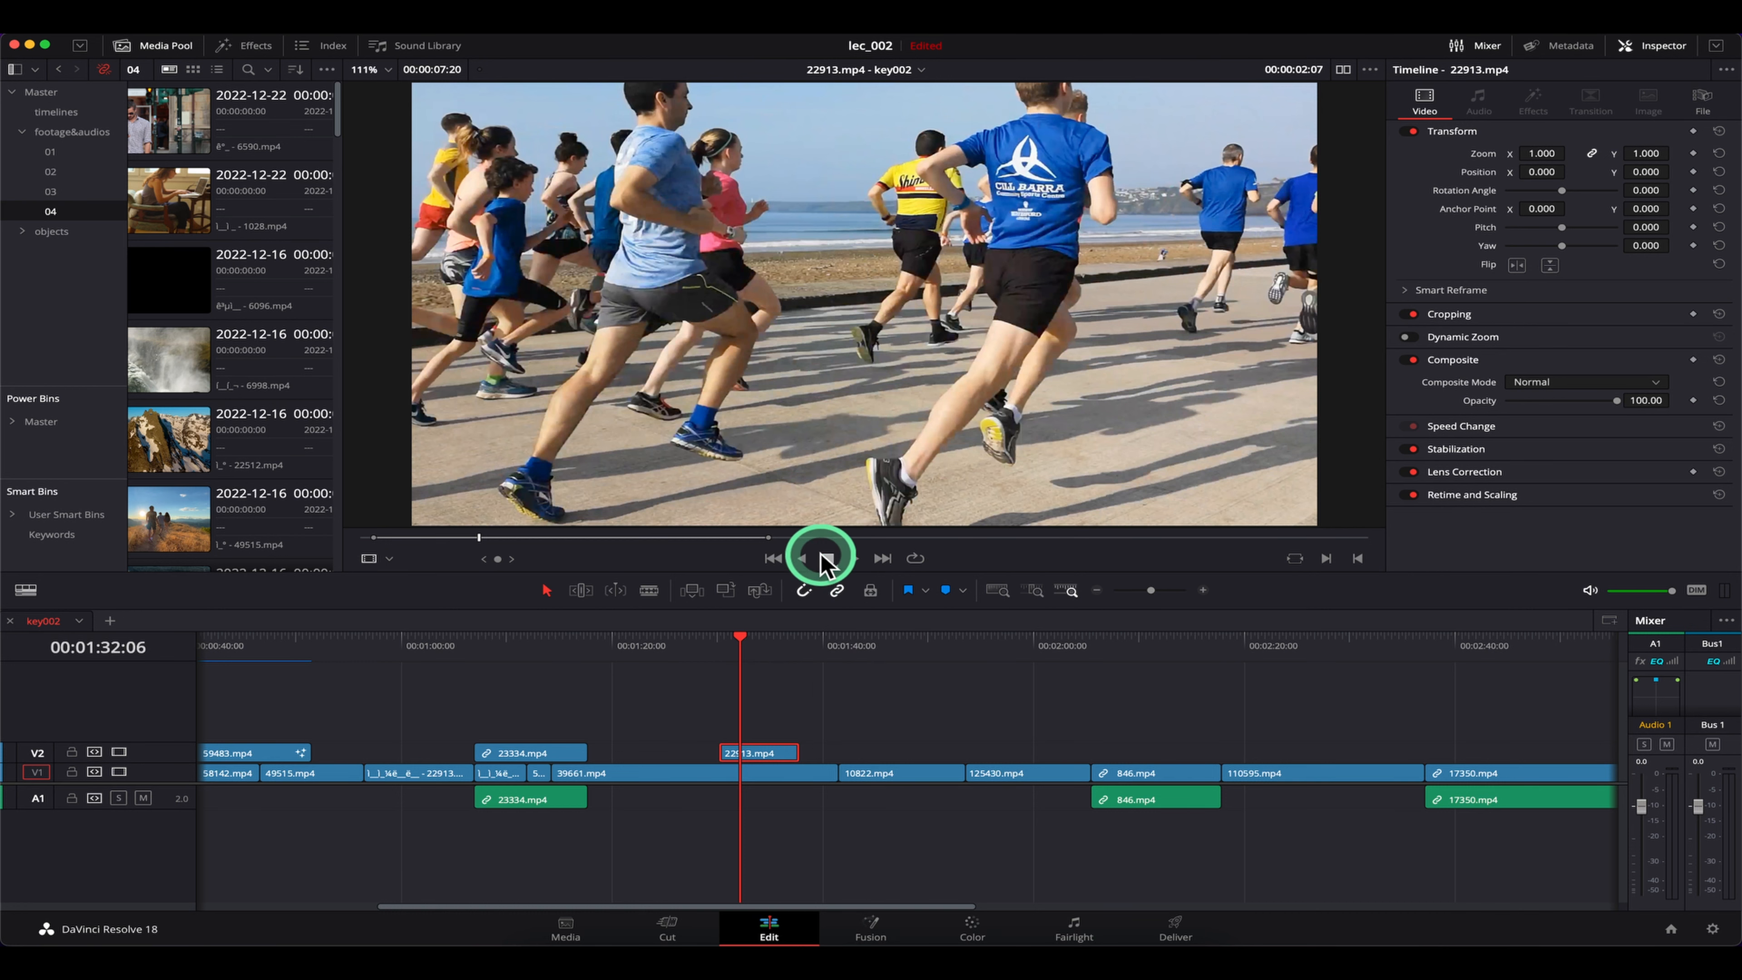
Move the timeline clip's in and out points to a late part of the source, with the in point at 00:00:17:02
drag(1126, 538, 1192, 540)
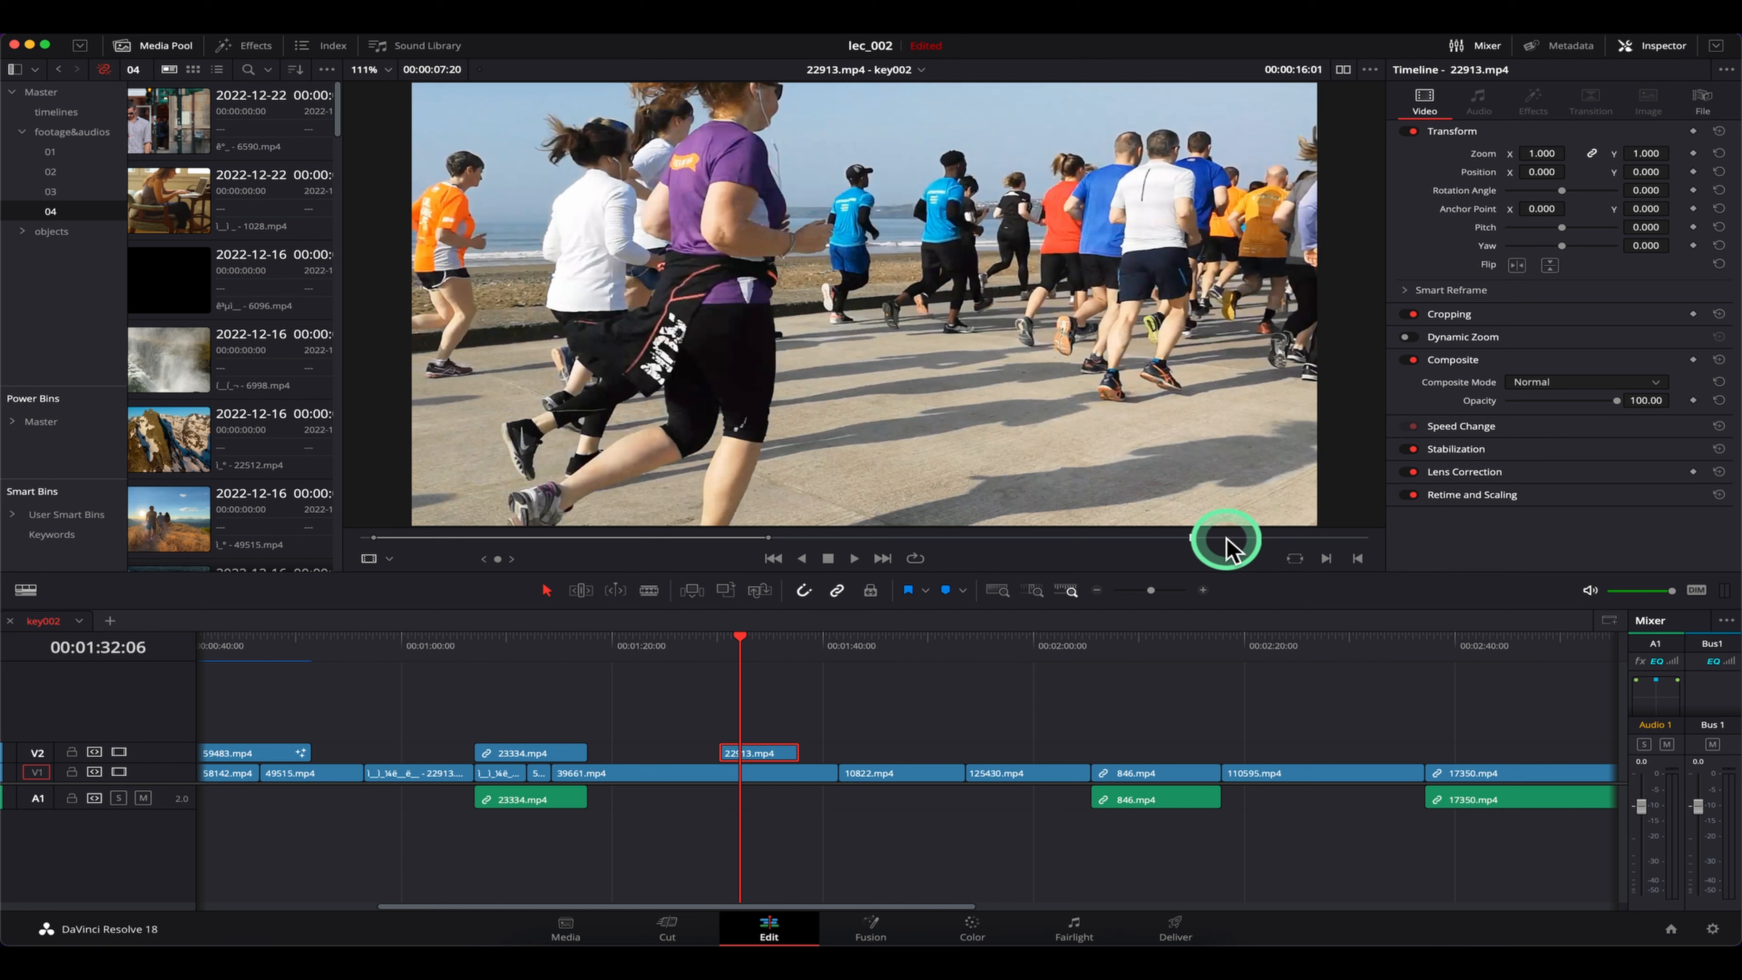
key(i)
drag(1289, 539, 1334, 538)
key(o)
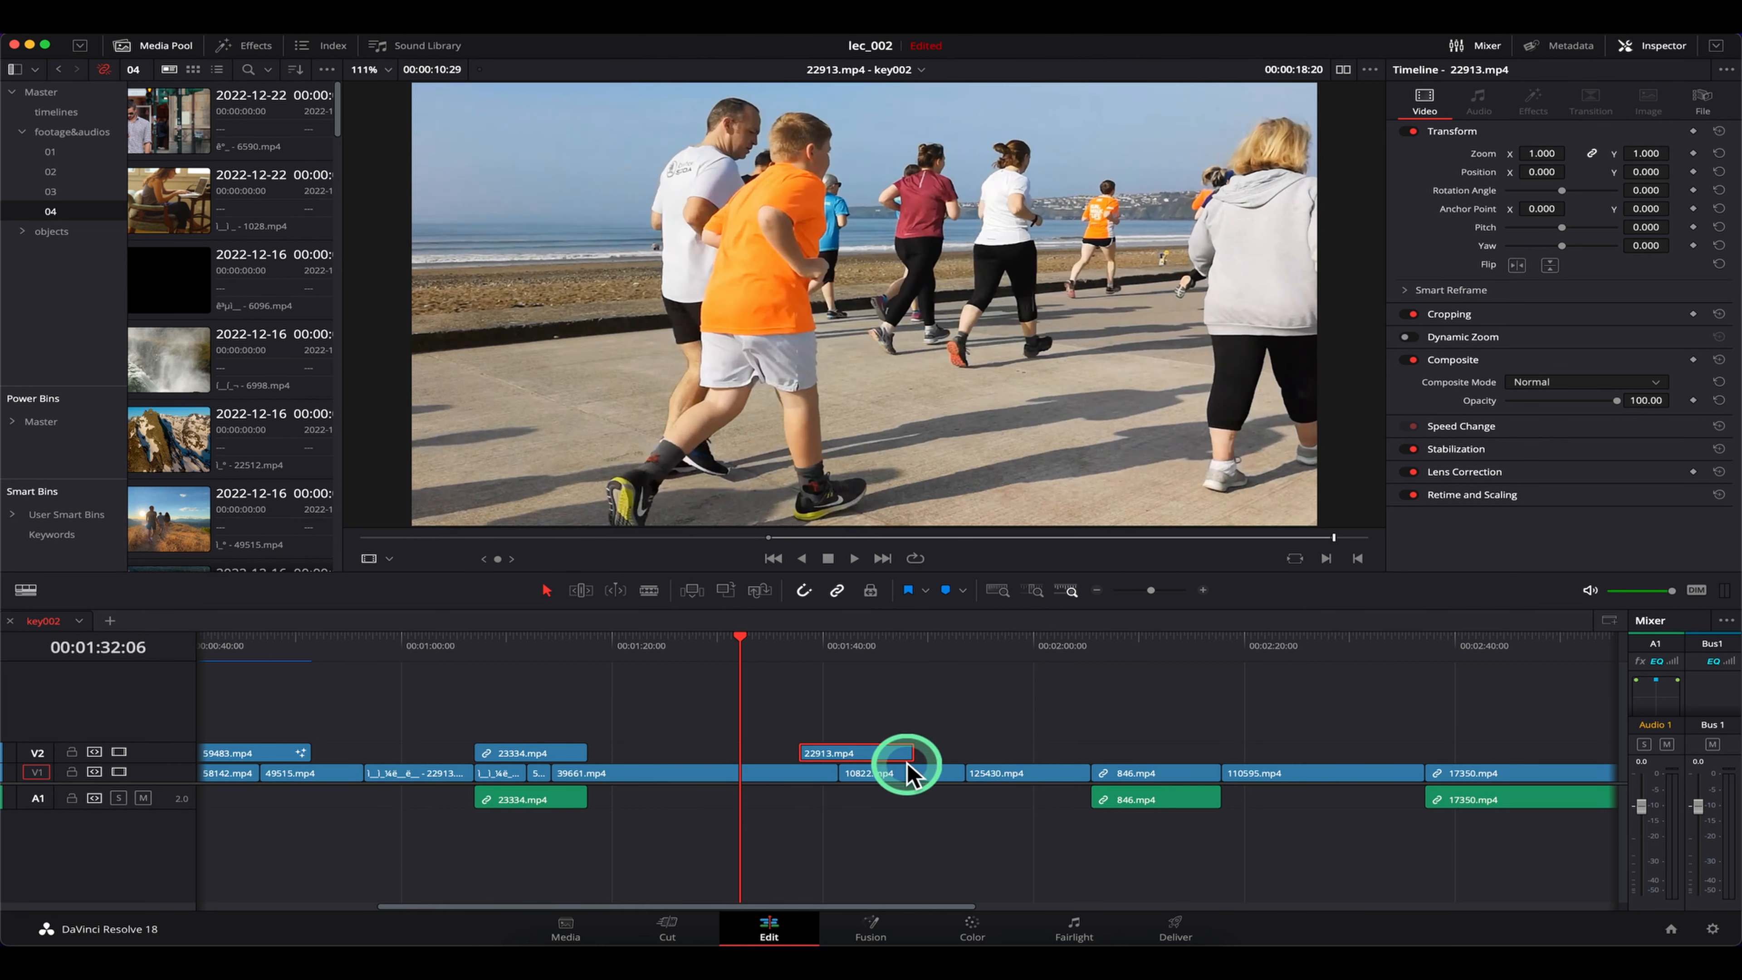
click(1244, 535)
key(i)
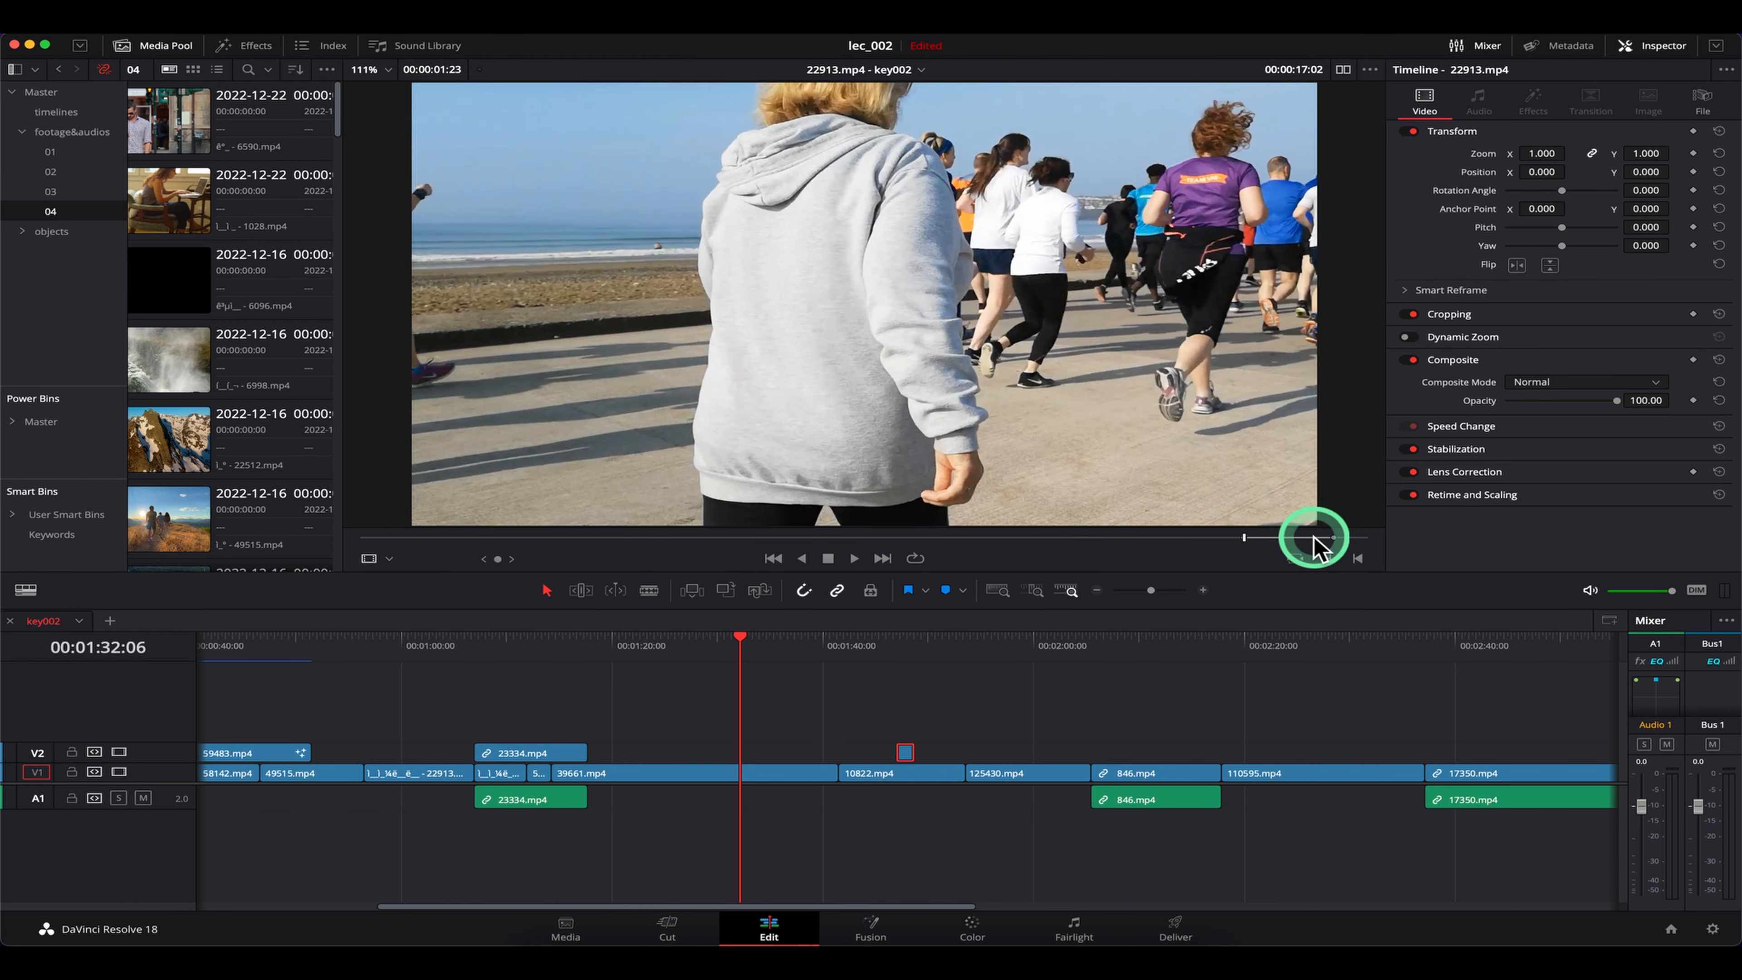
click(1314, 538)
key(o)
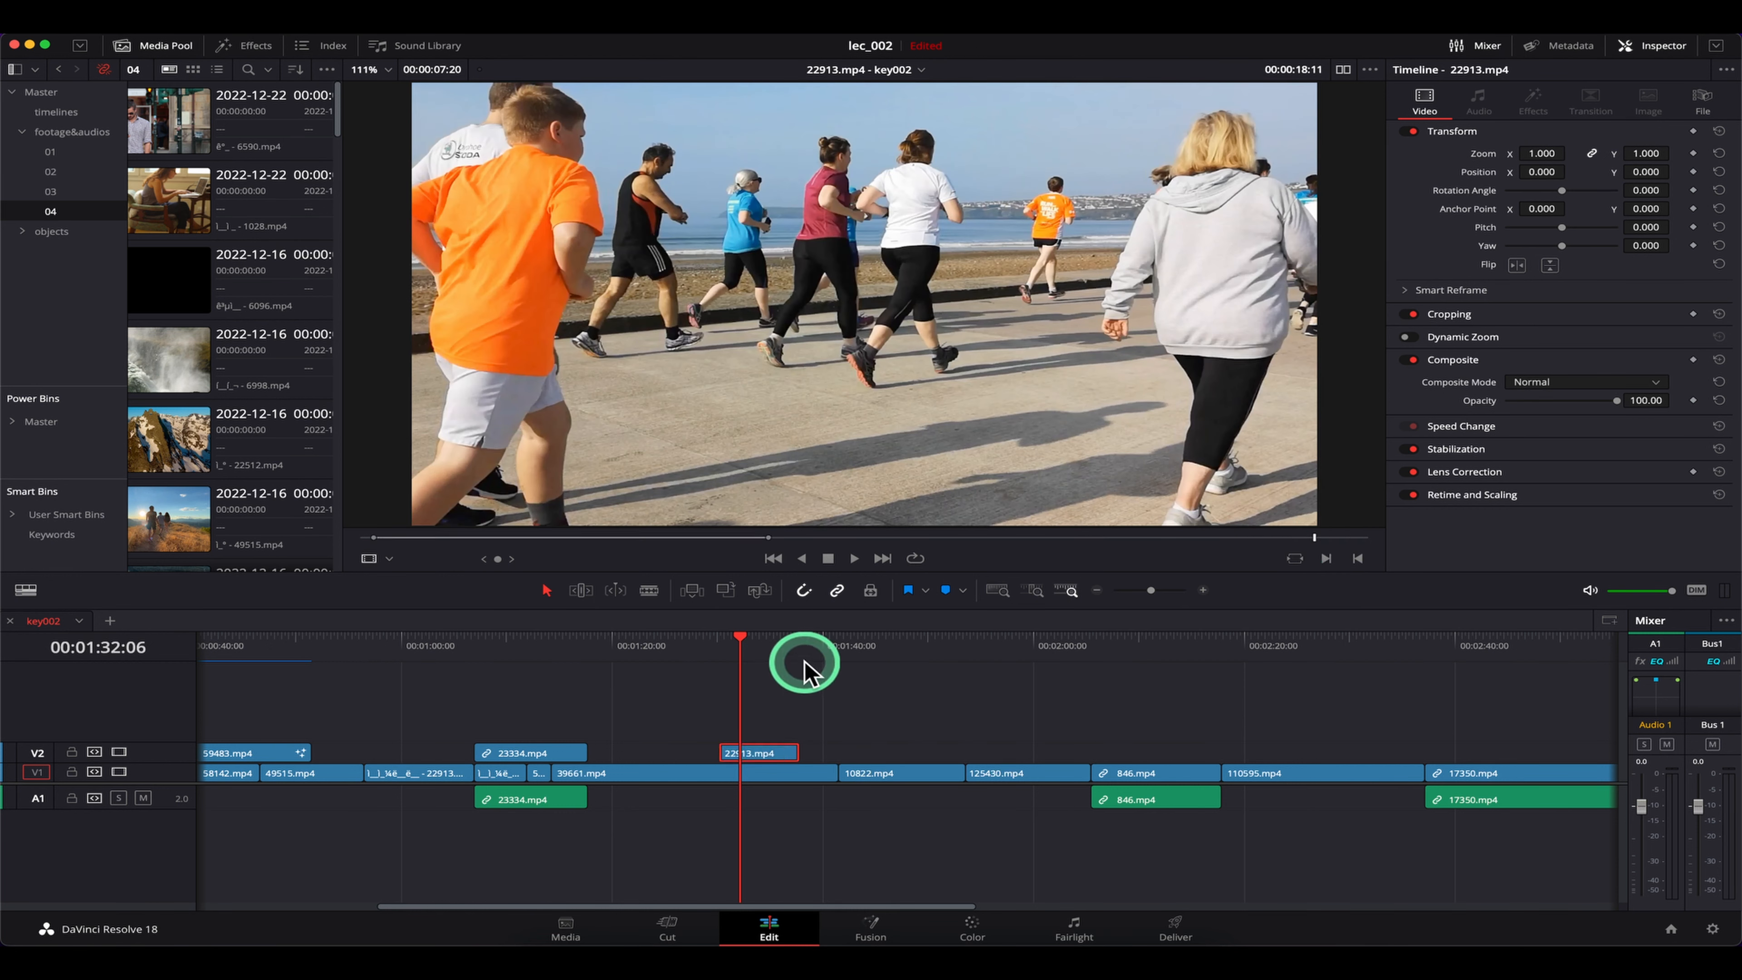
Match the frame of V2 clip 22913.mp4 at 00:01:33:07 and try to place a 00:00:03:12 source range on V2 above 125430.mp4
click(751, 647)
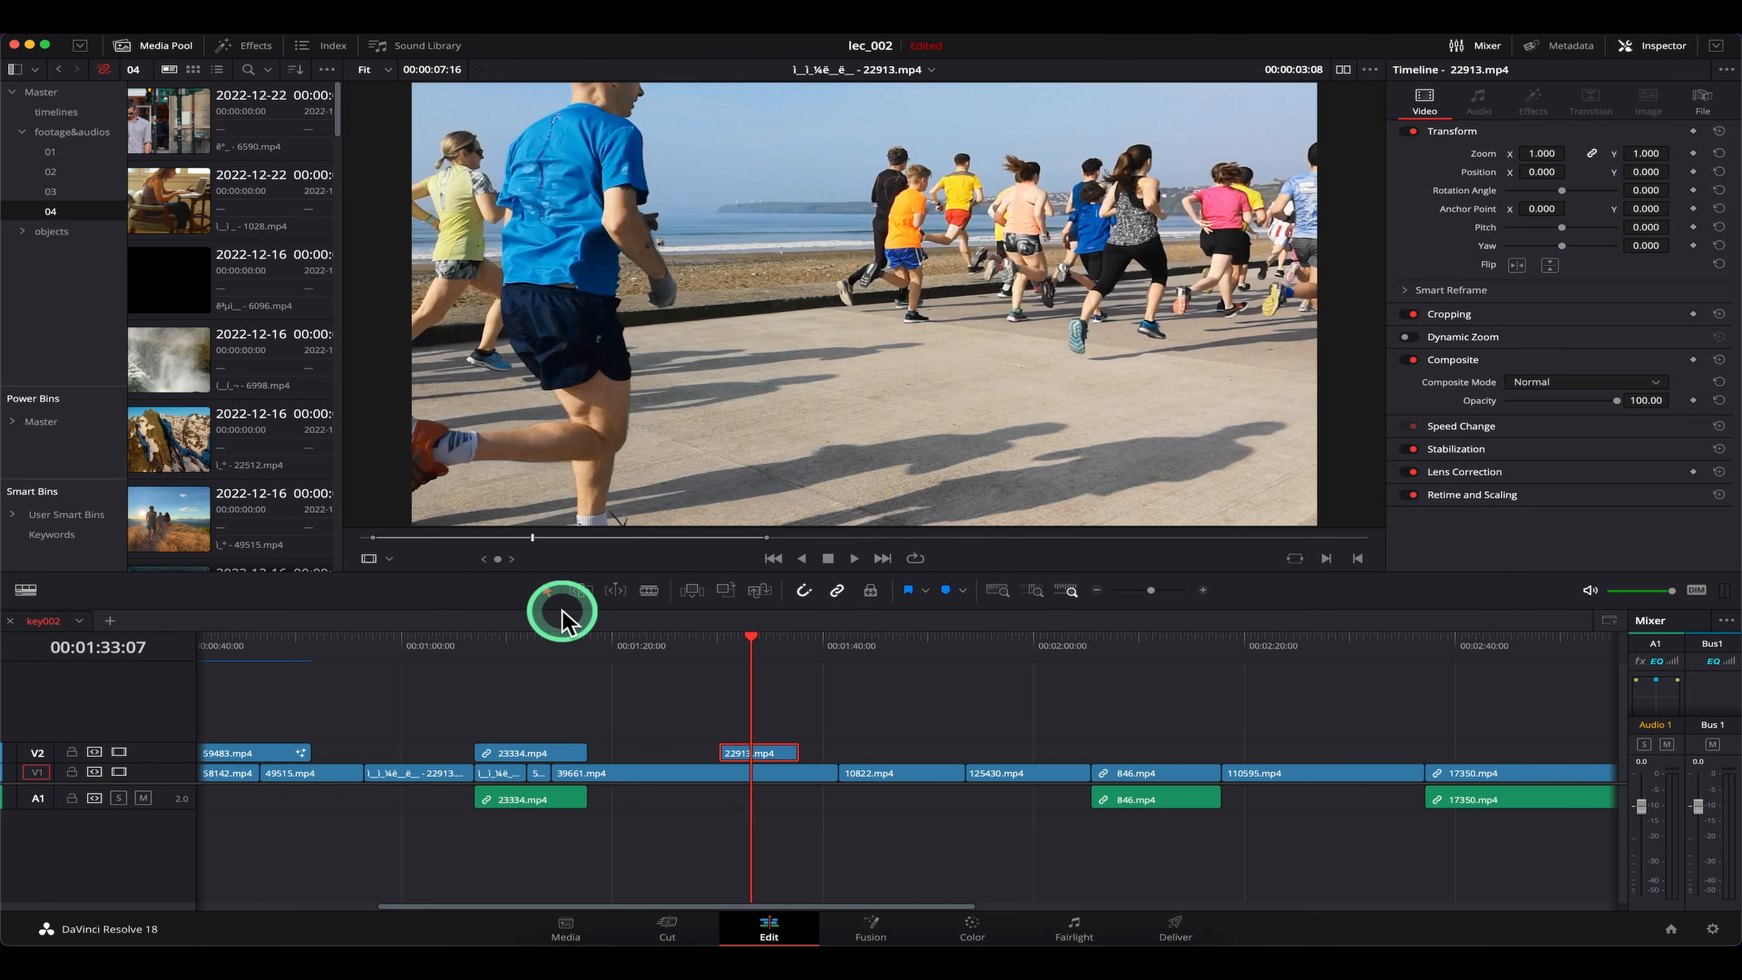
drag(913, 542, 1237, 549)
drag(1208, 481, 994, 758)
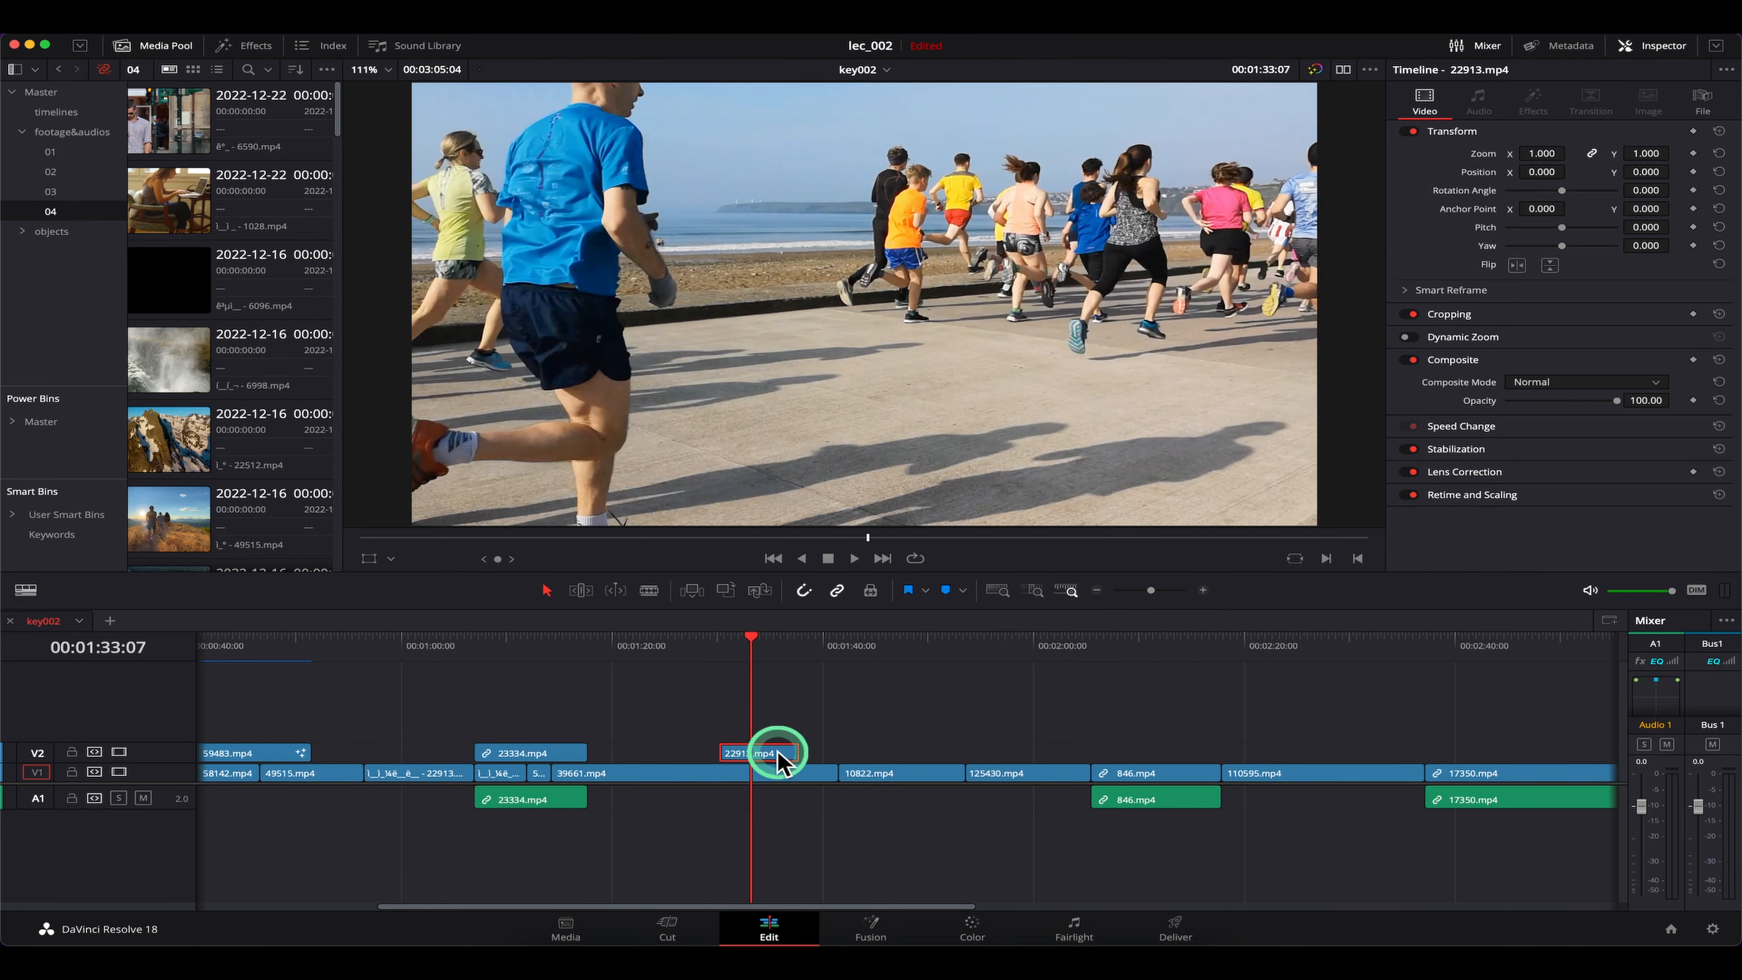
Split V2 clip 22913.mp4 at 00:01:32:13 and 00:01:35:15 and delete the pieces outside that range
click(744, 656)
click(752, 754)
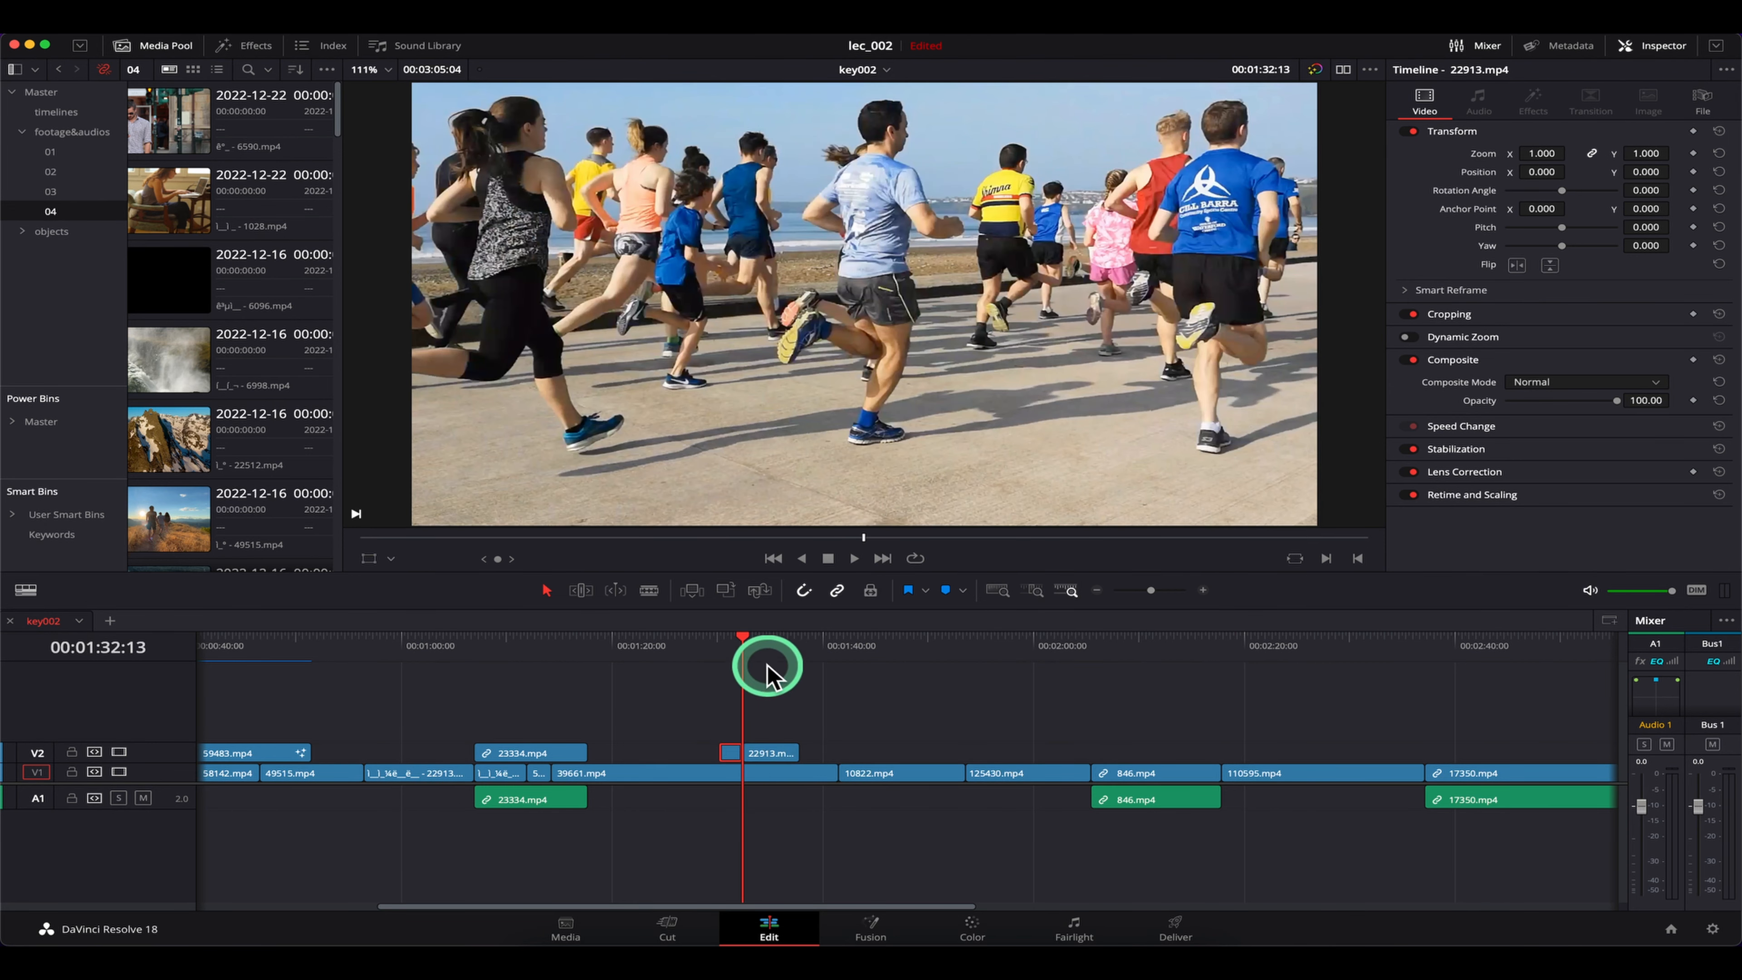
click(775, 647)
key(BackSpace)
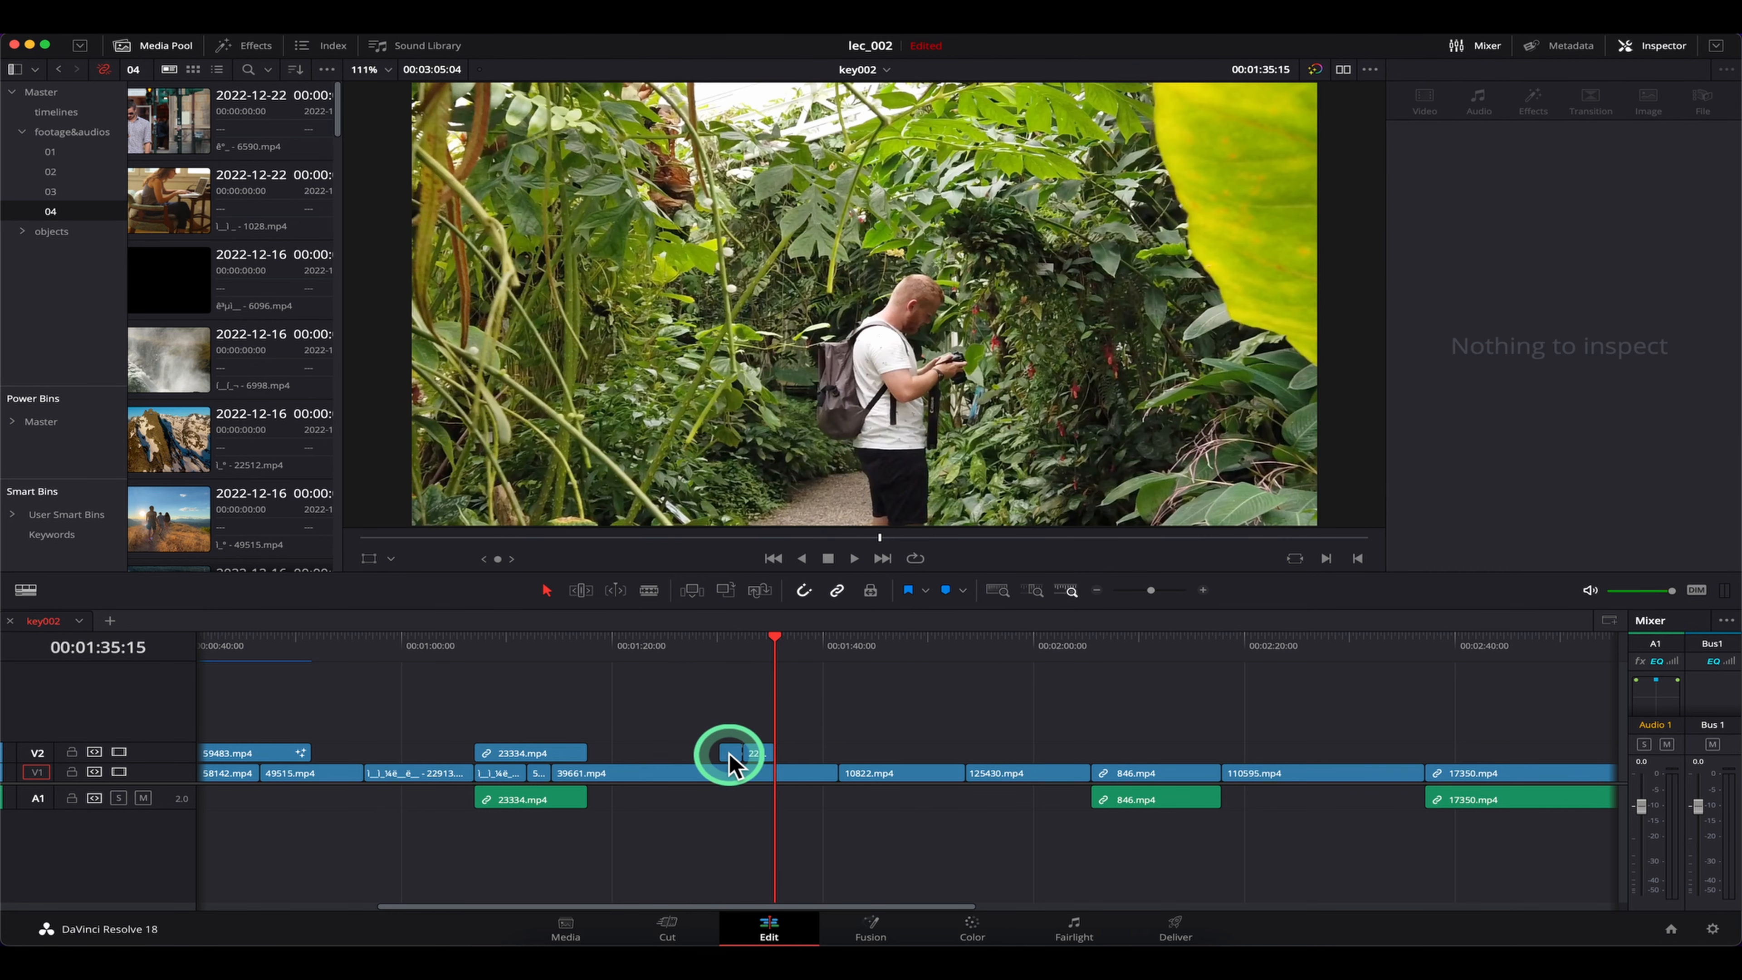
click(730, 754)
key(BackSpace)
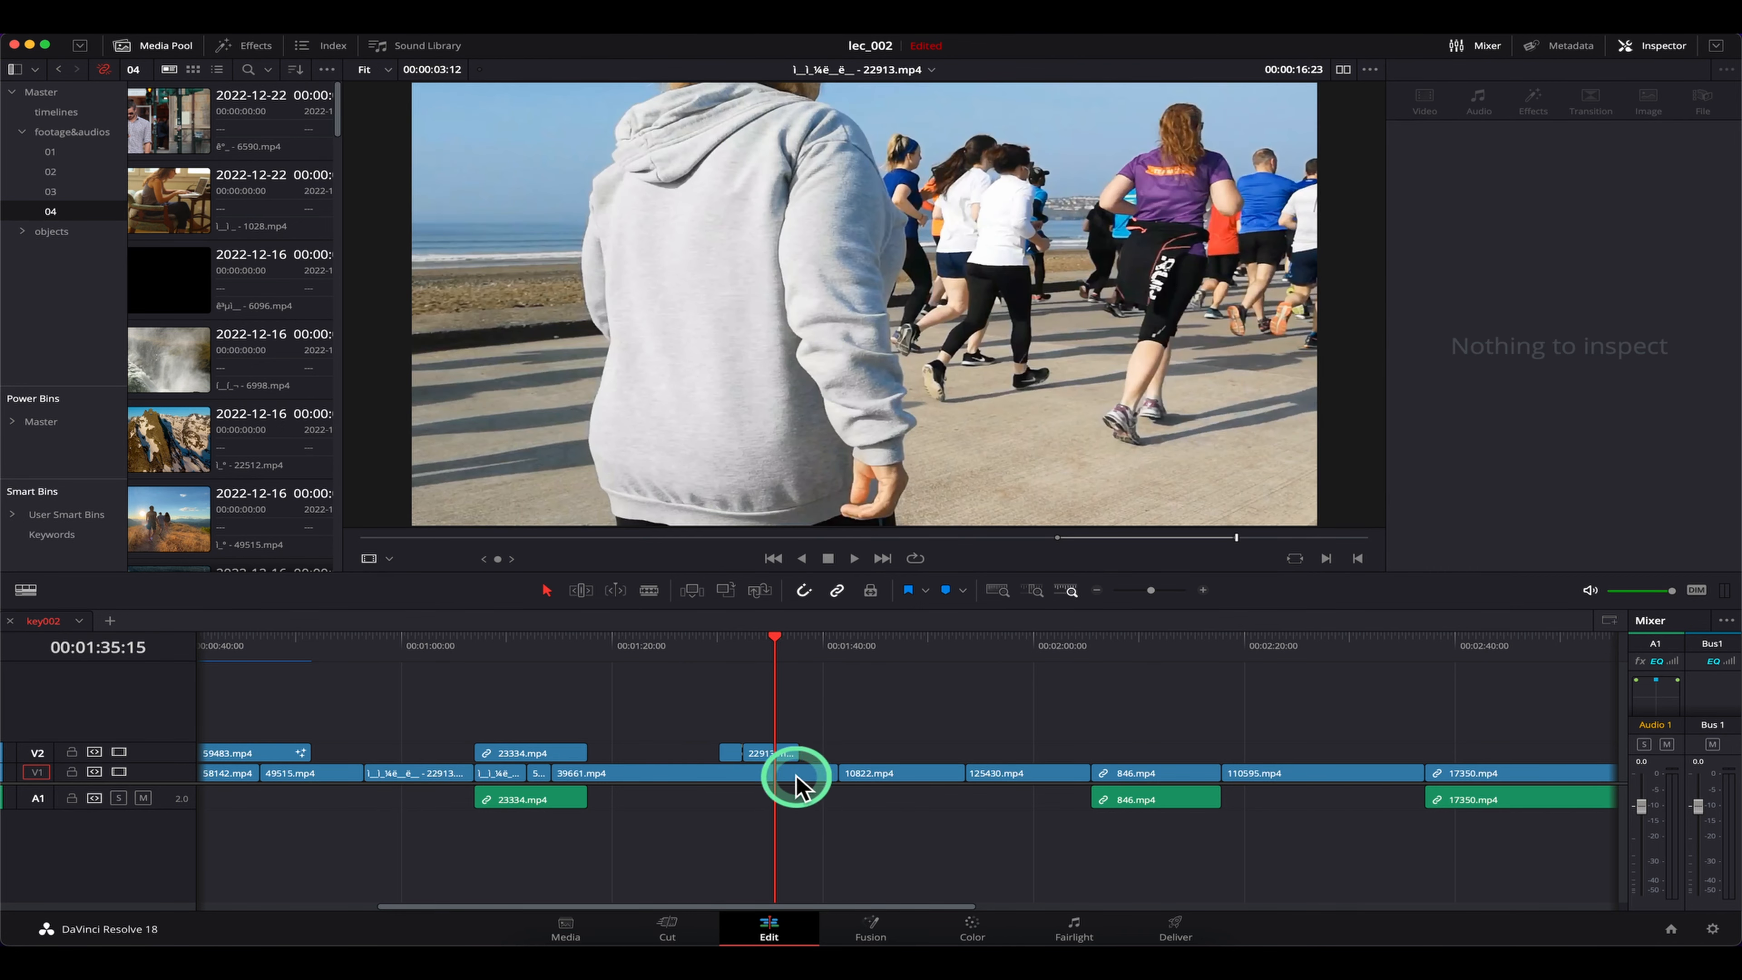
Open V2 timeline clip 22913.mp4 in the source viewer at 00:01:35:15 and trim both ends to a 00:00:04:25 duration
click(770, 753)
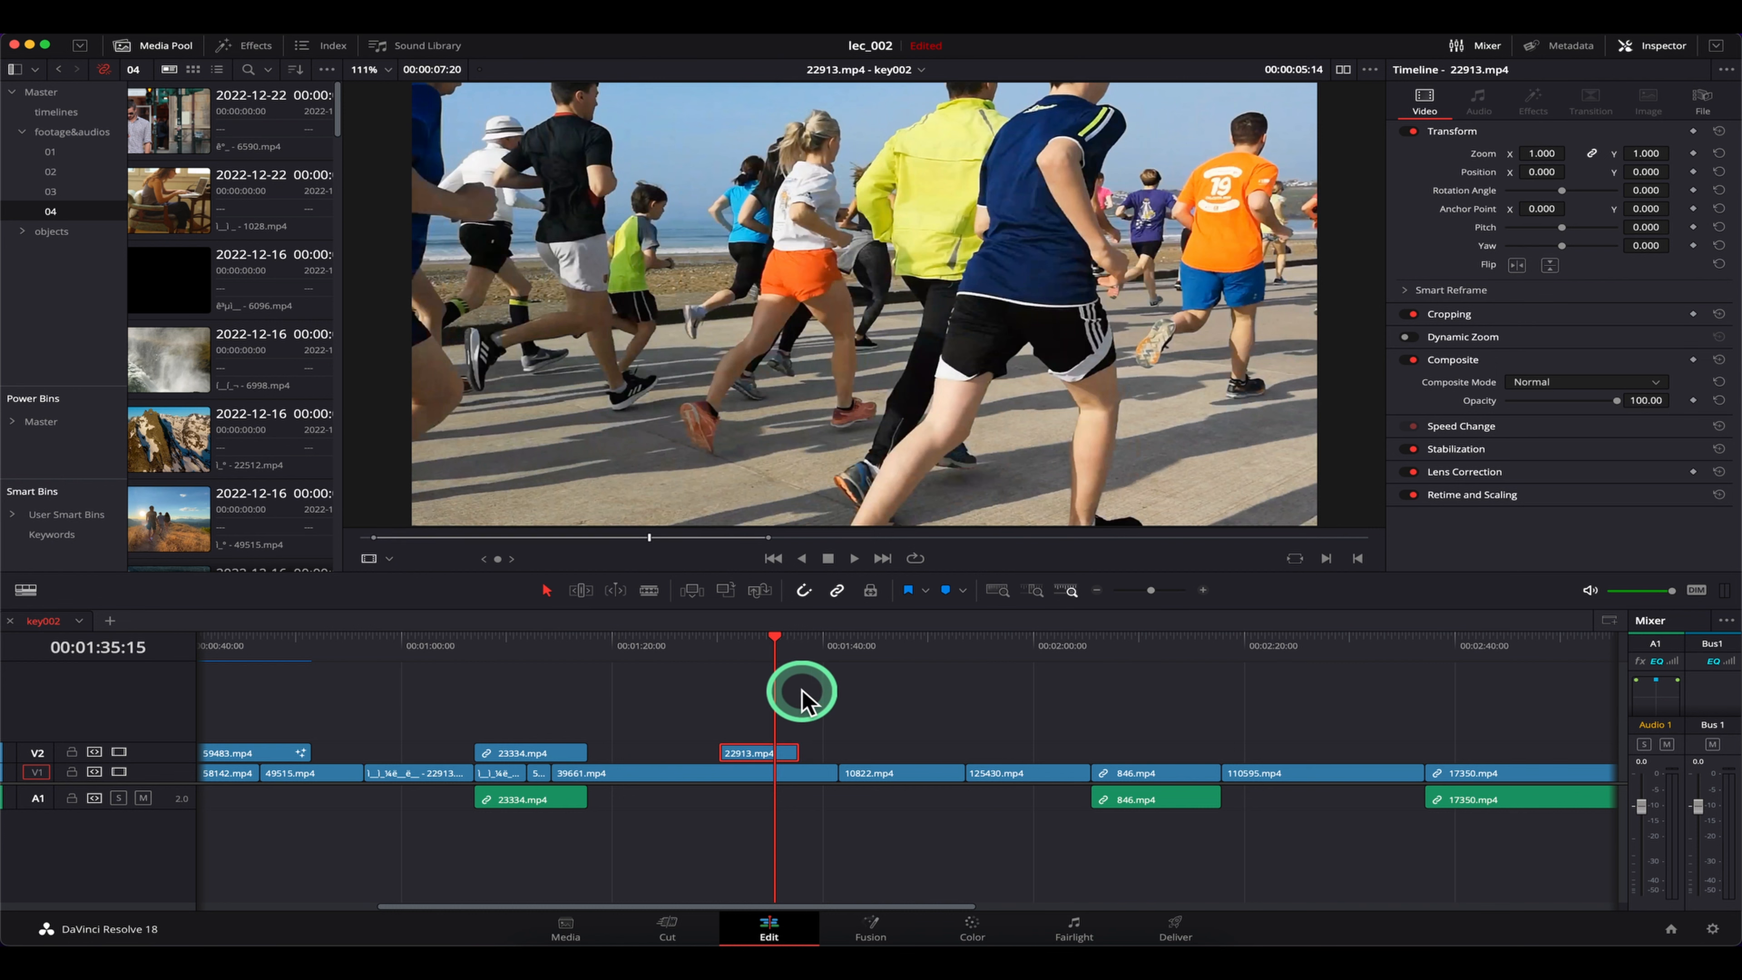
drag(768, 538, 690, 538)
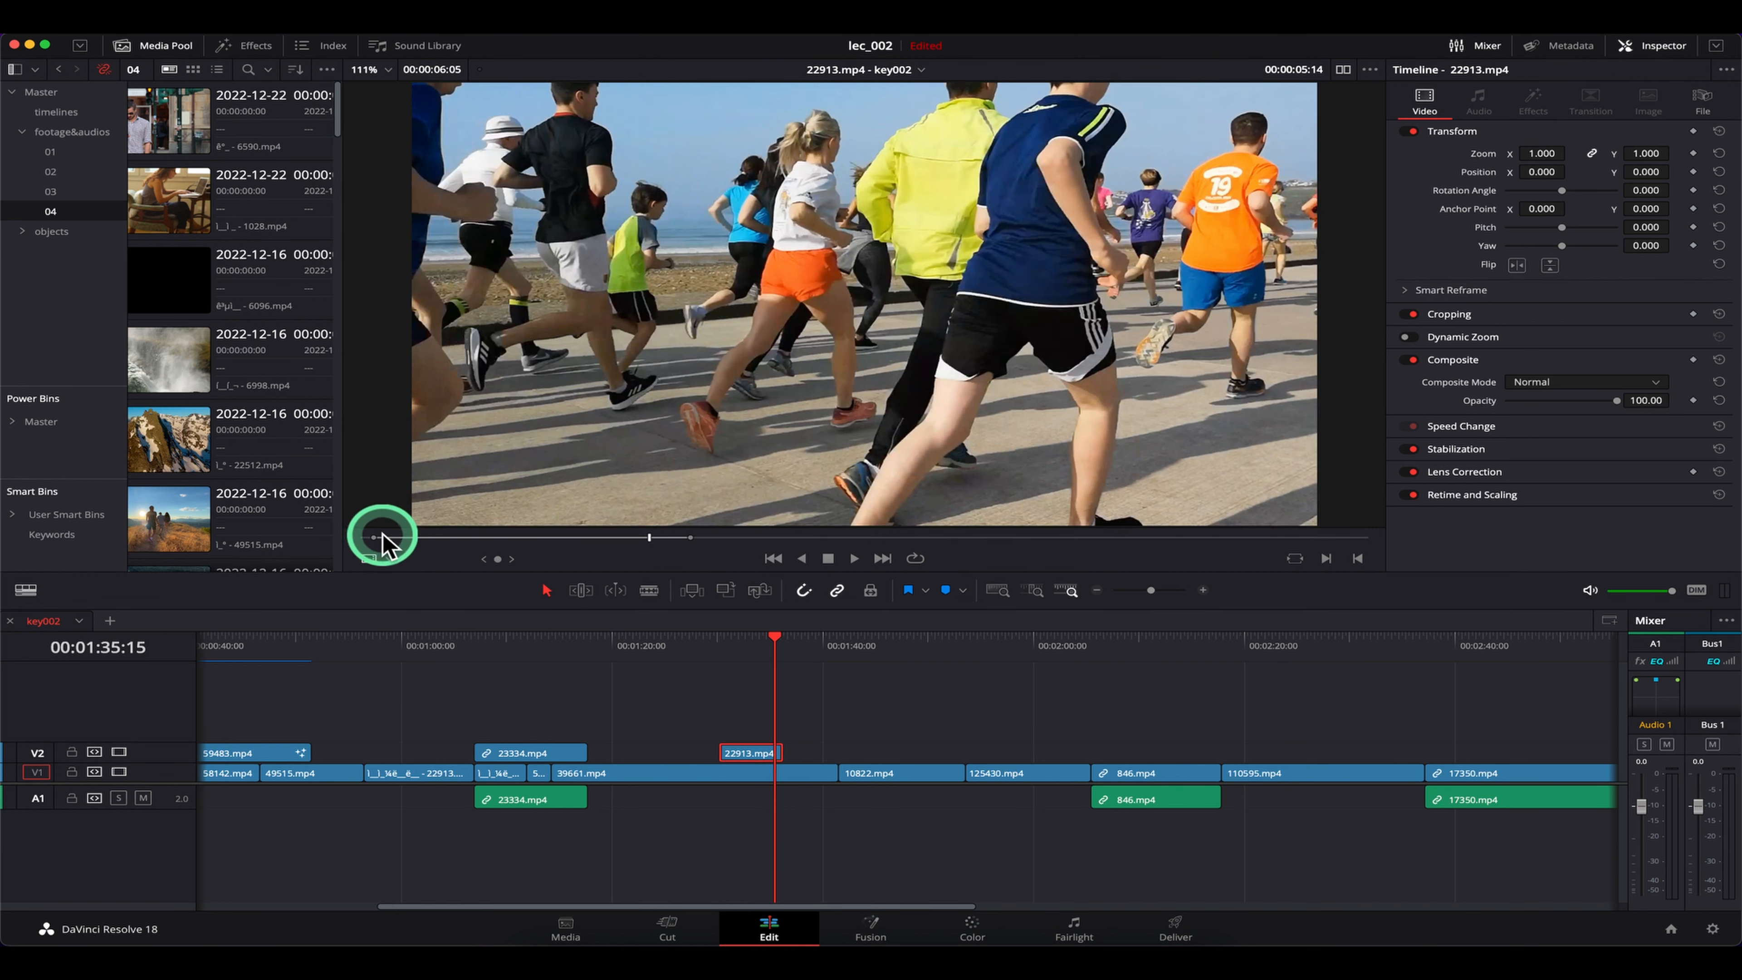
drag(382, 542, 443, 539)
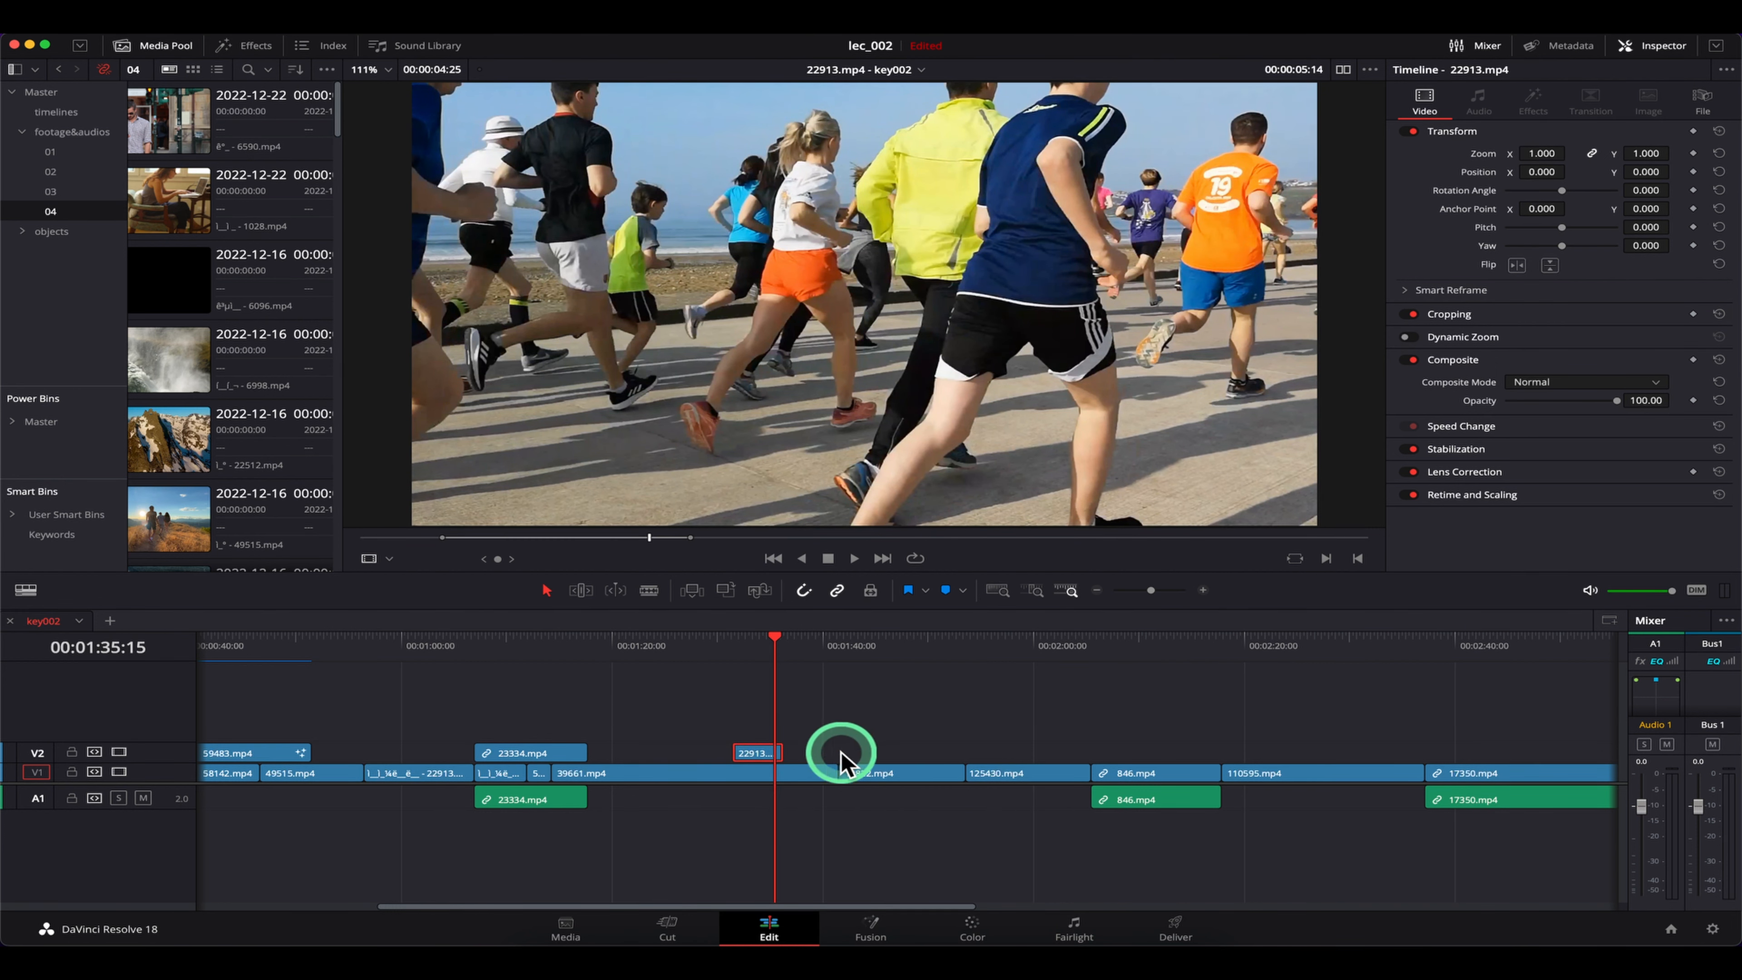
click(496, 538)
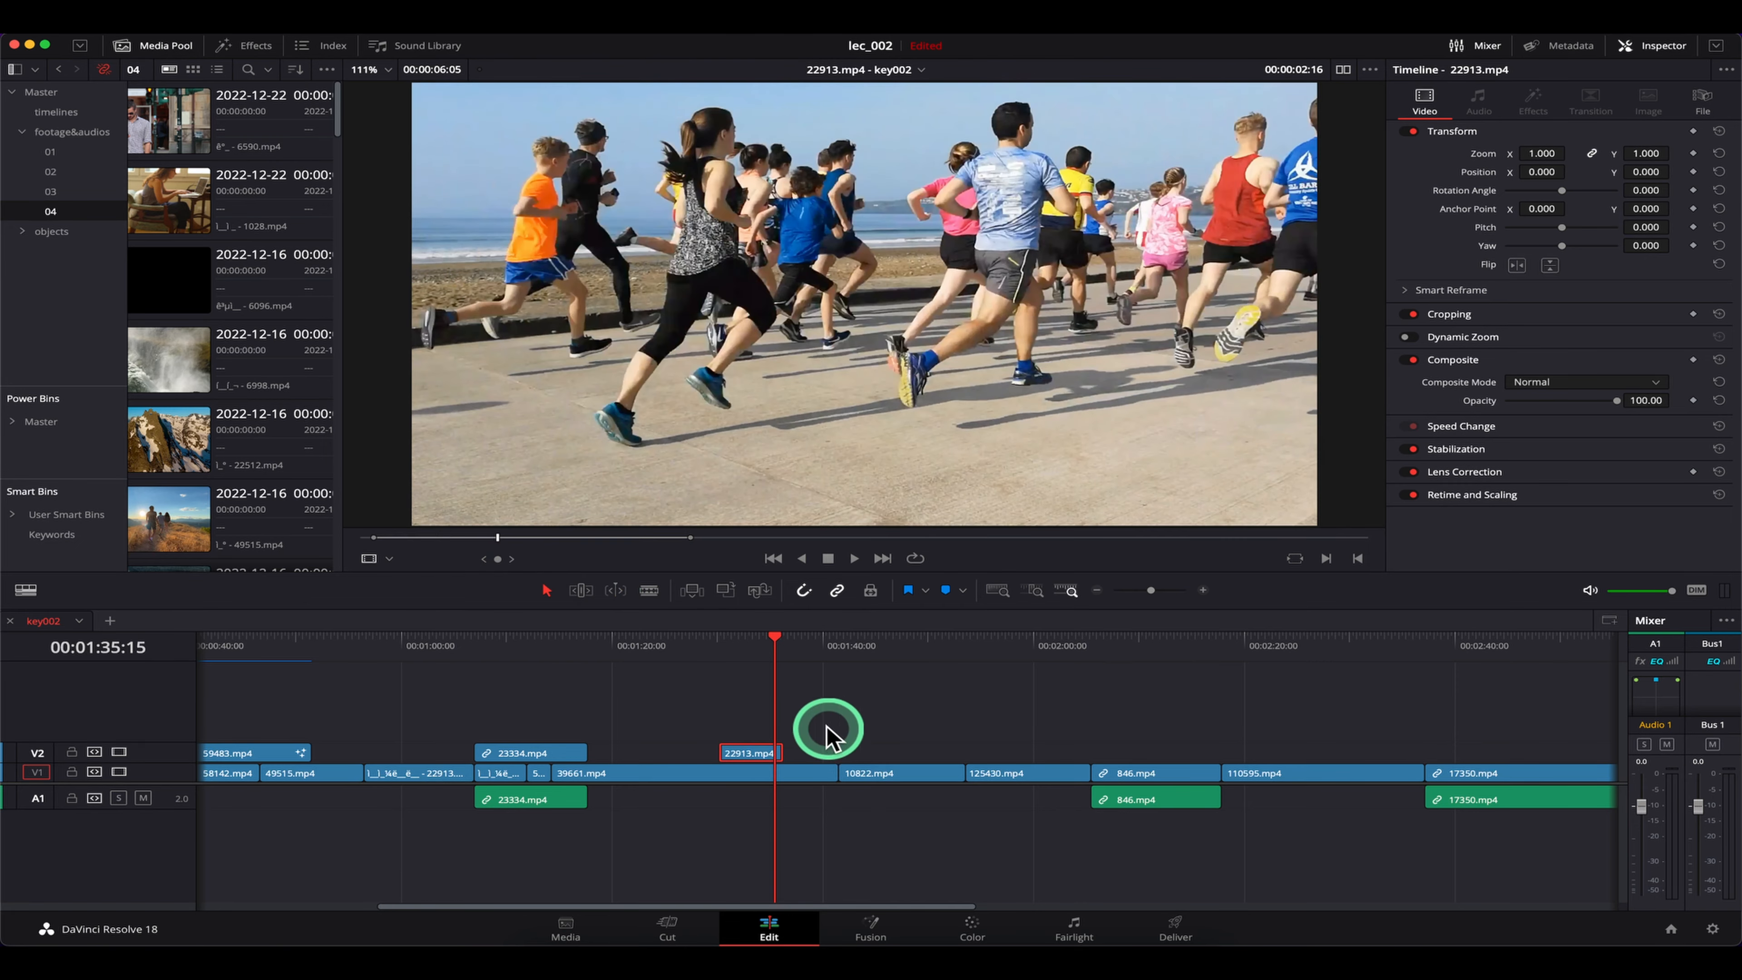
Trim the start of V2 clip 22913.mp4 to 00:01:32:08 and its end to 00:01:35:22, and undo both trims
click(730, 652)
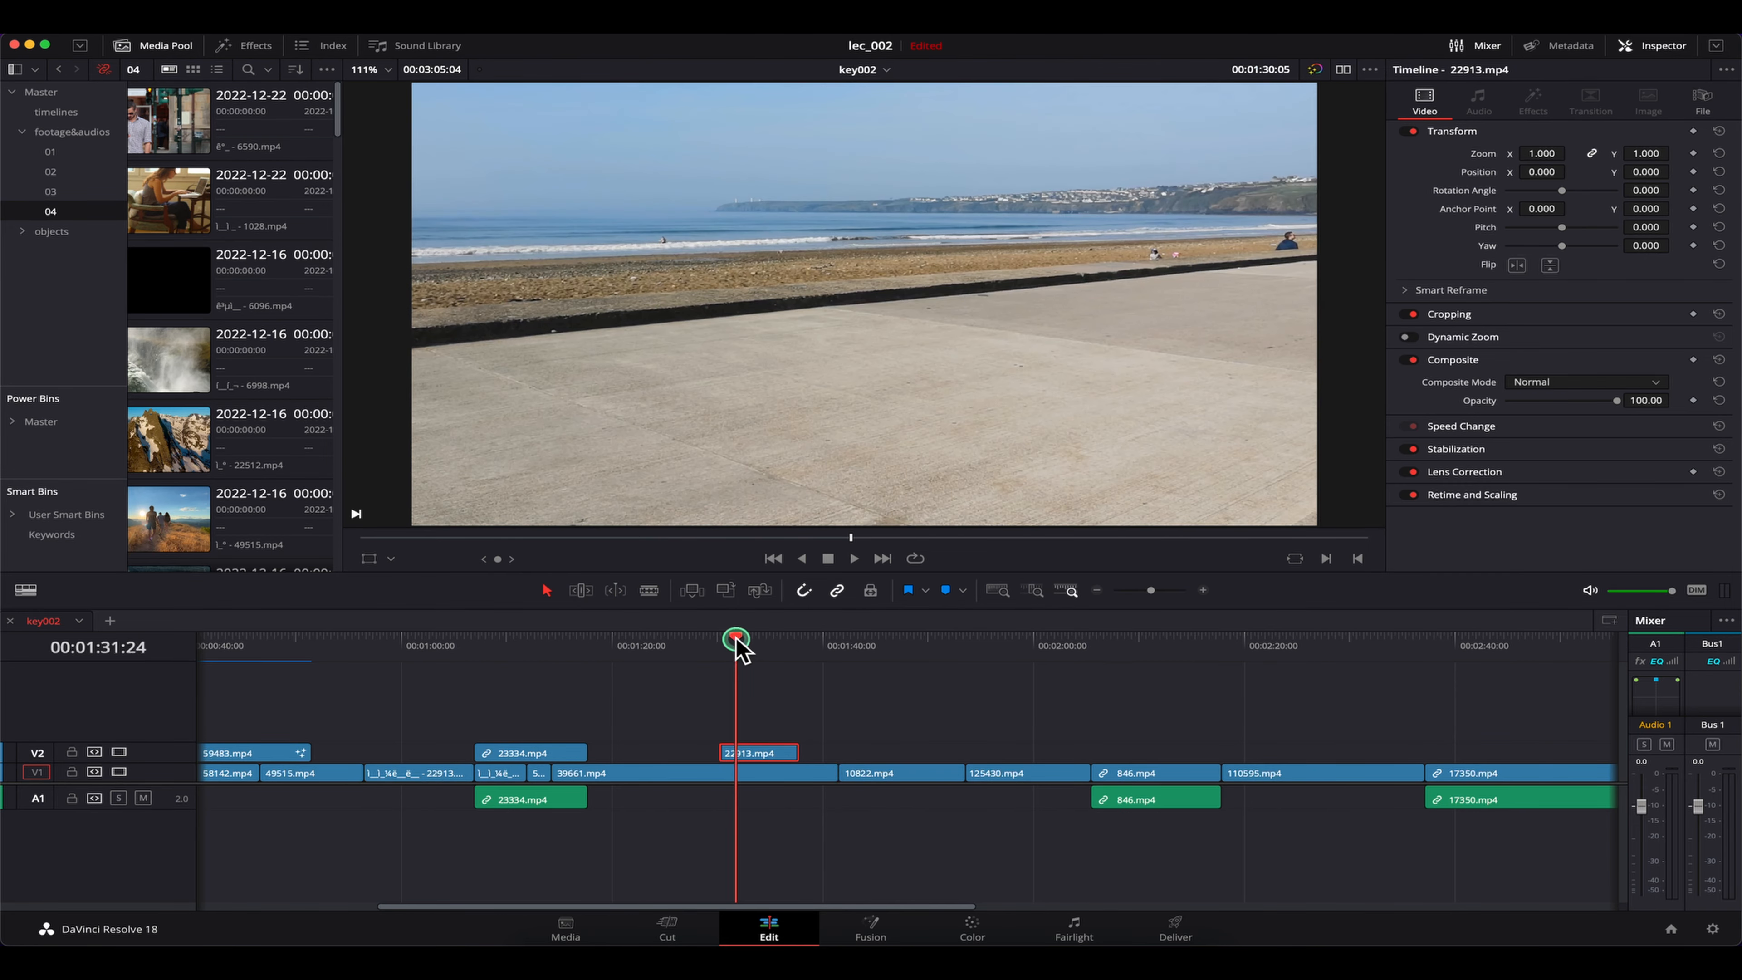
click(741, 641)
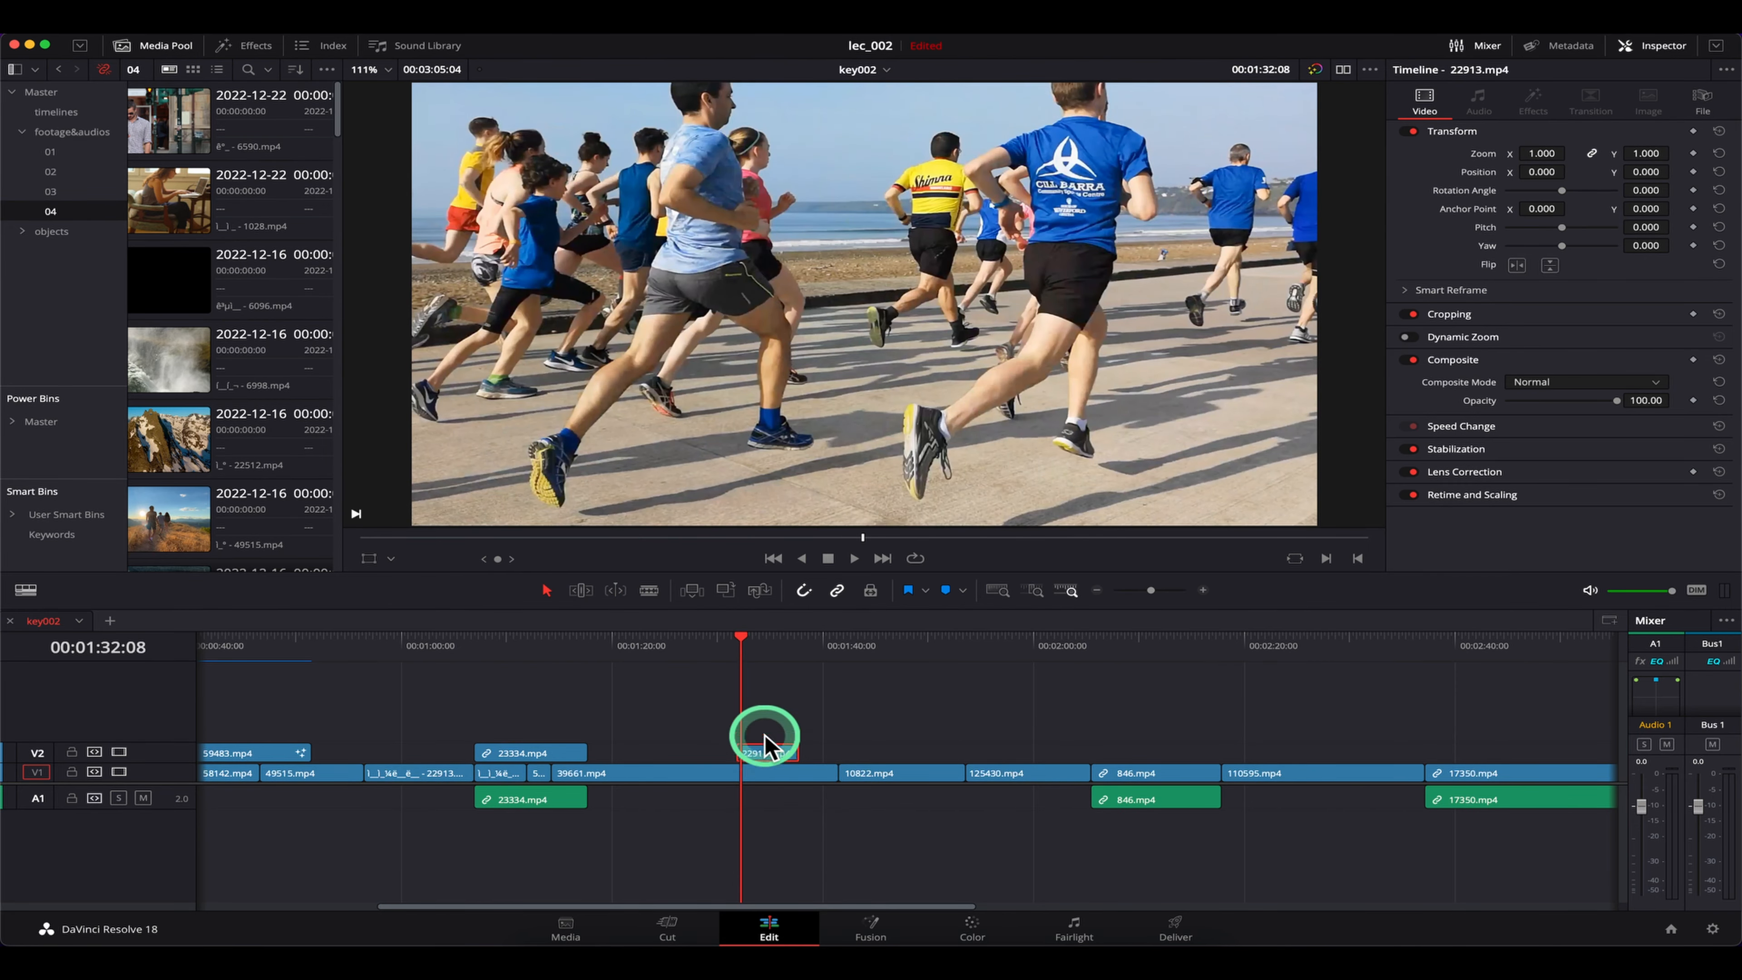
click(778, 645)
key(shift+])
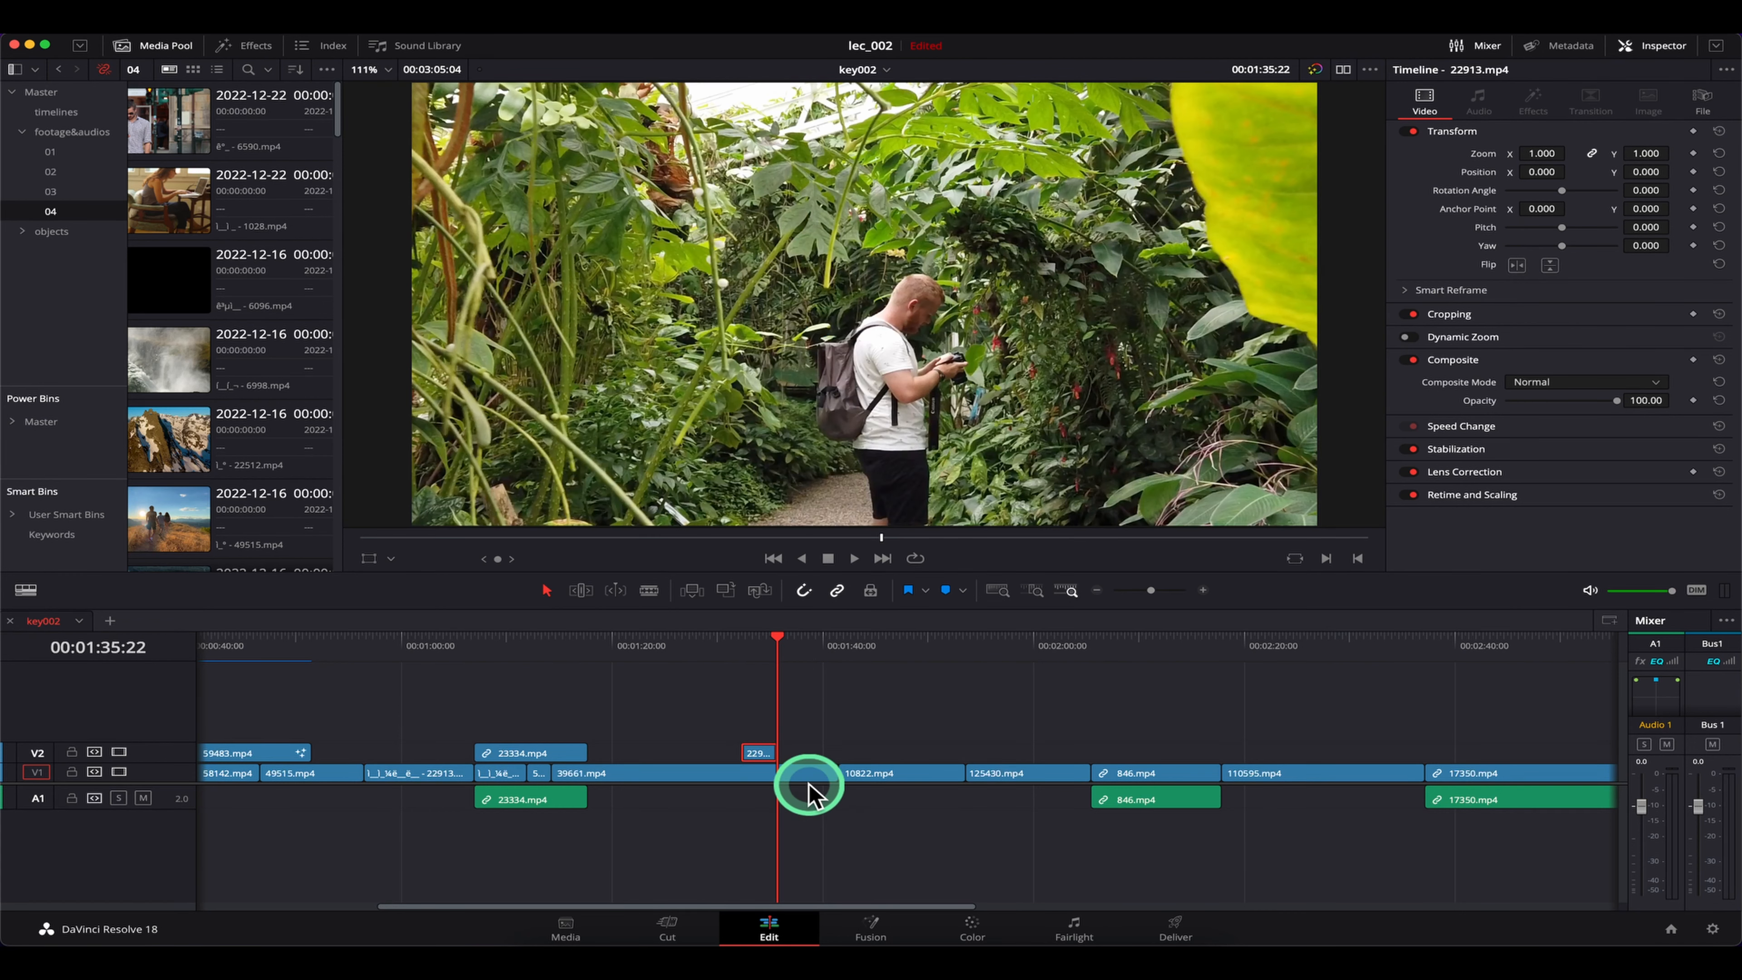
key(super+z)
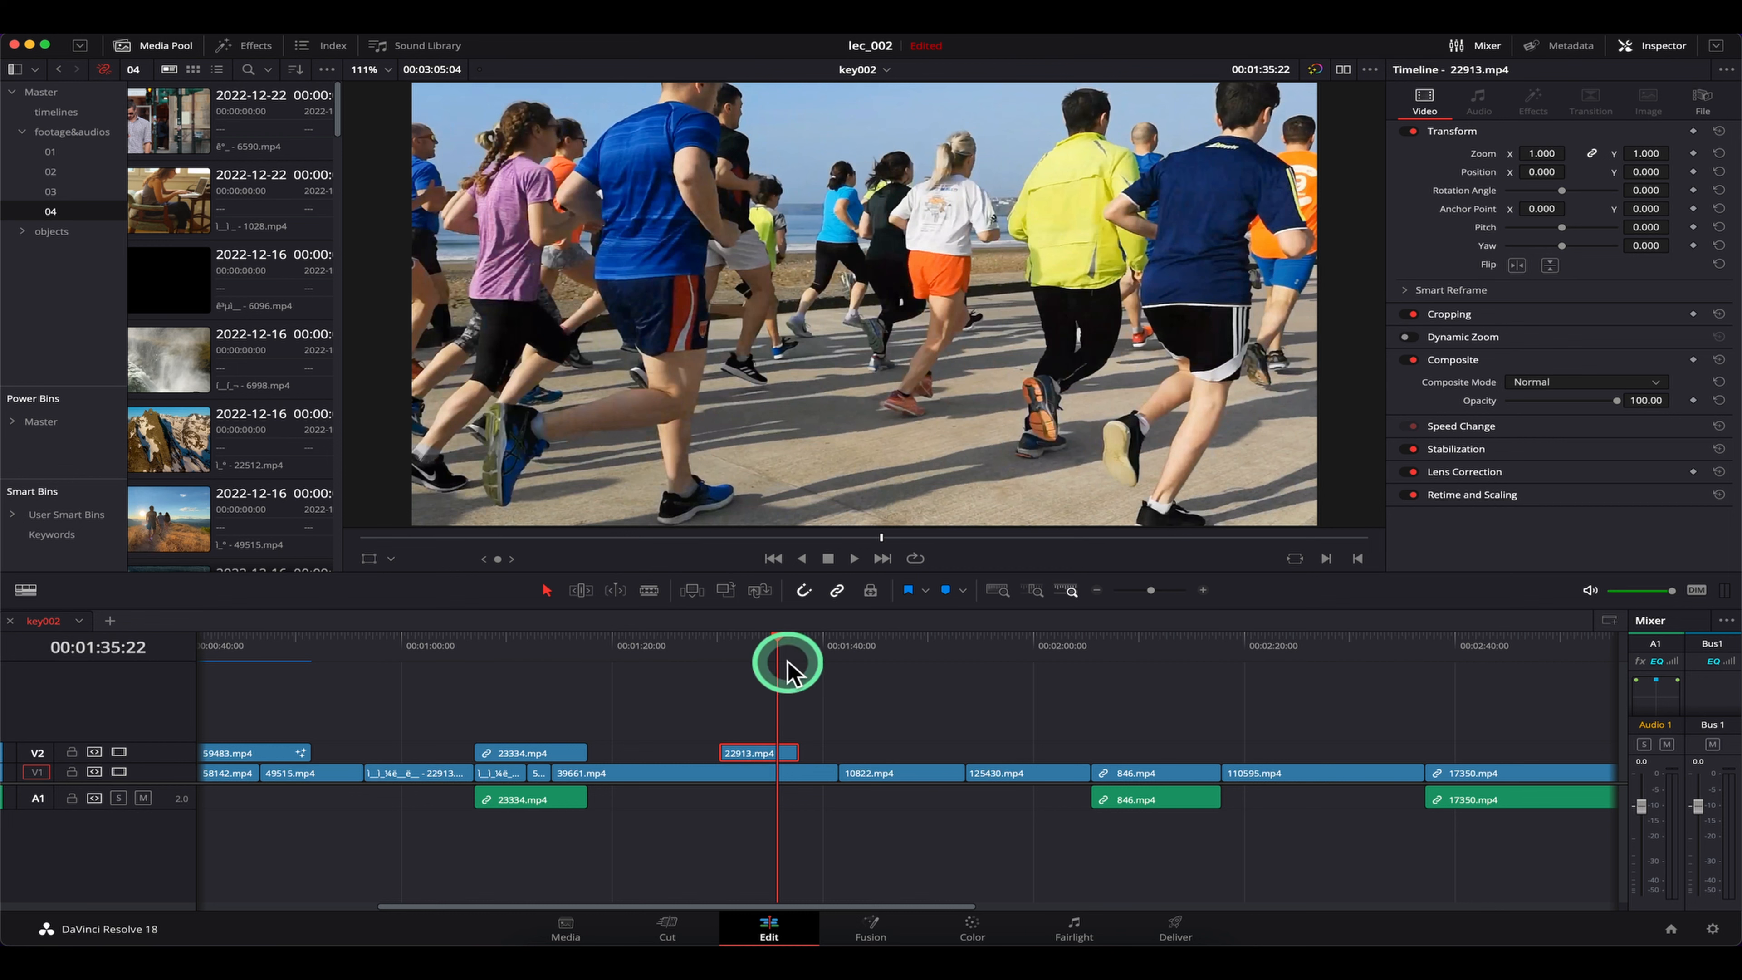
Trim the in point of V2 timeline clip 22913.mp4 in the source viewer to a 00:00:05:21 duration, and undo the trim
key(f)
drag(775, 543, 480, 541)
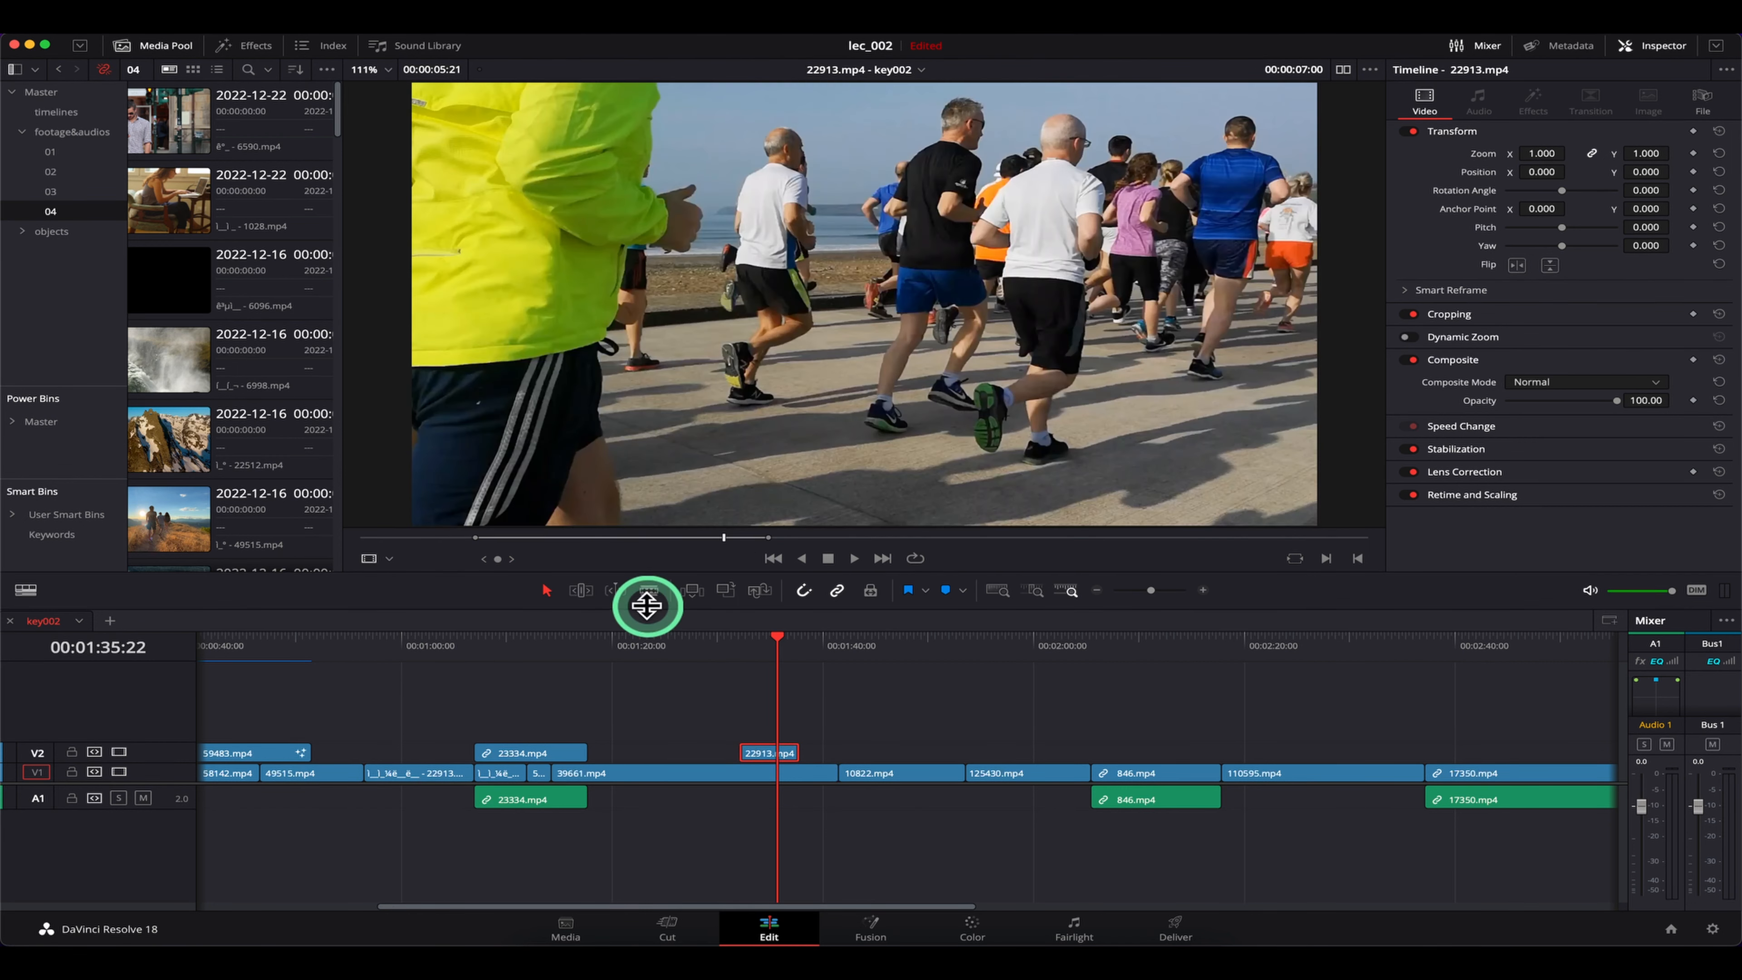
click(769, 755)
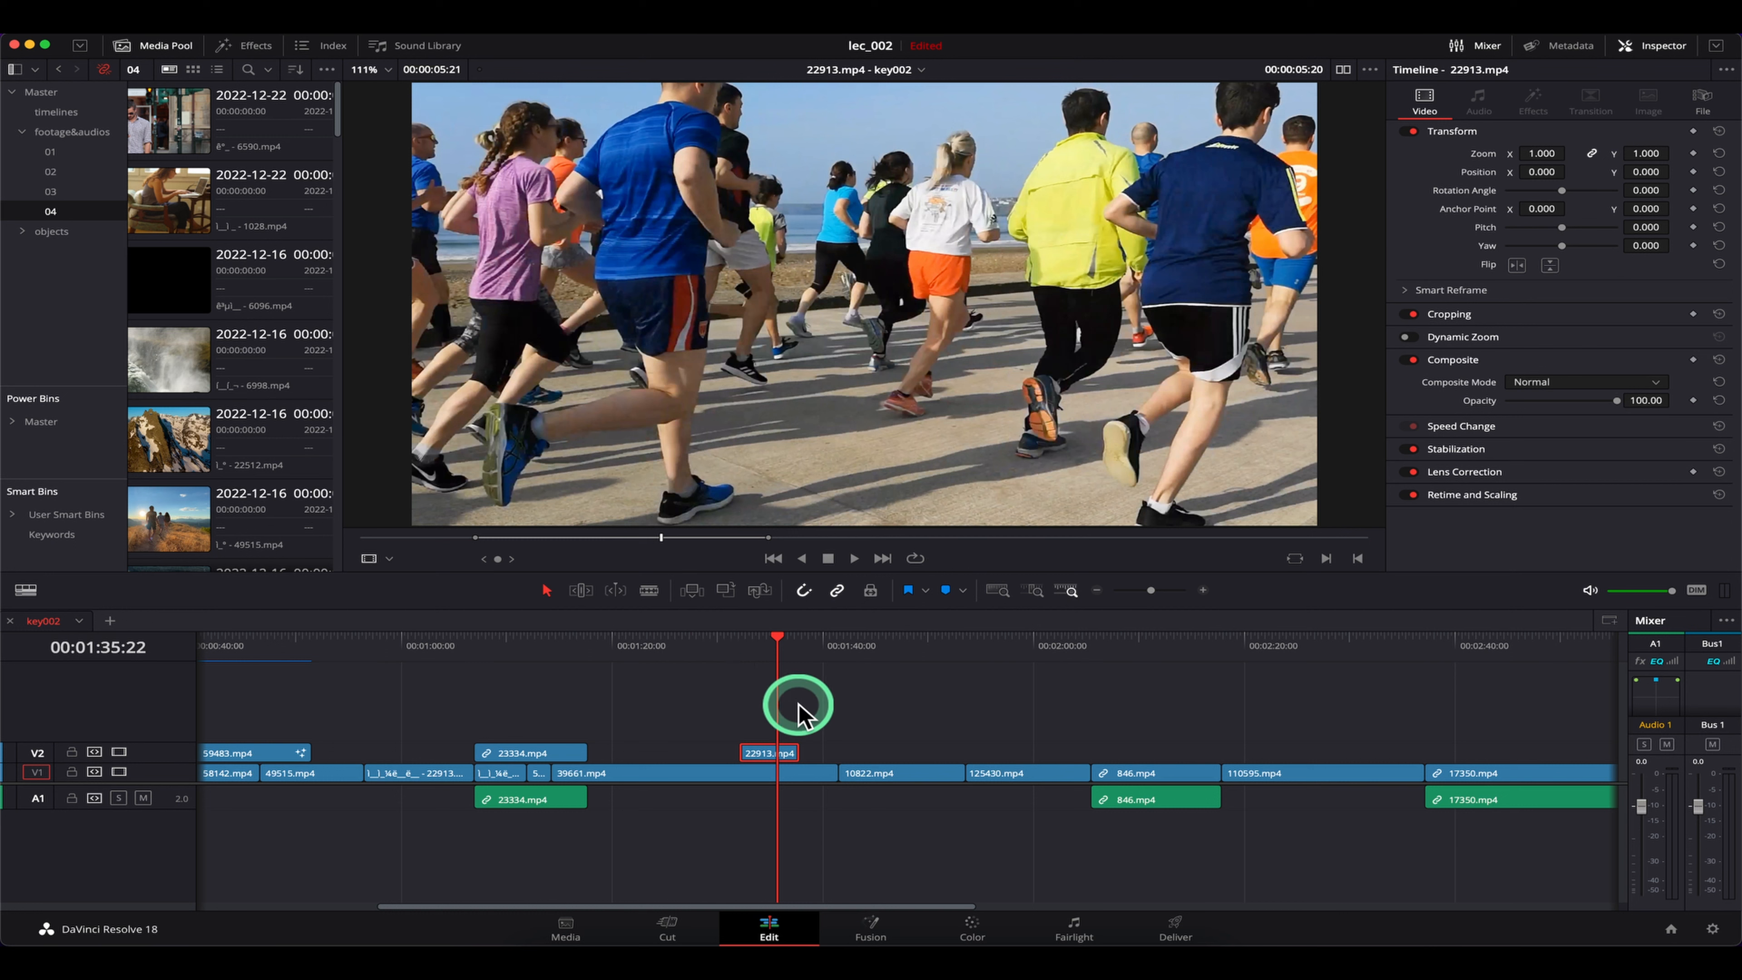
key(super+z)
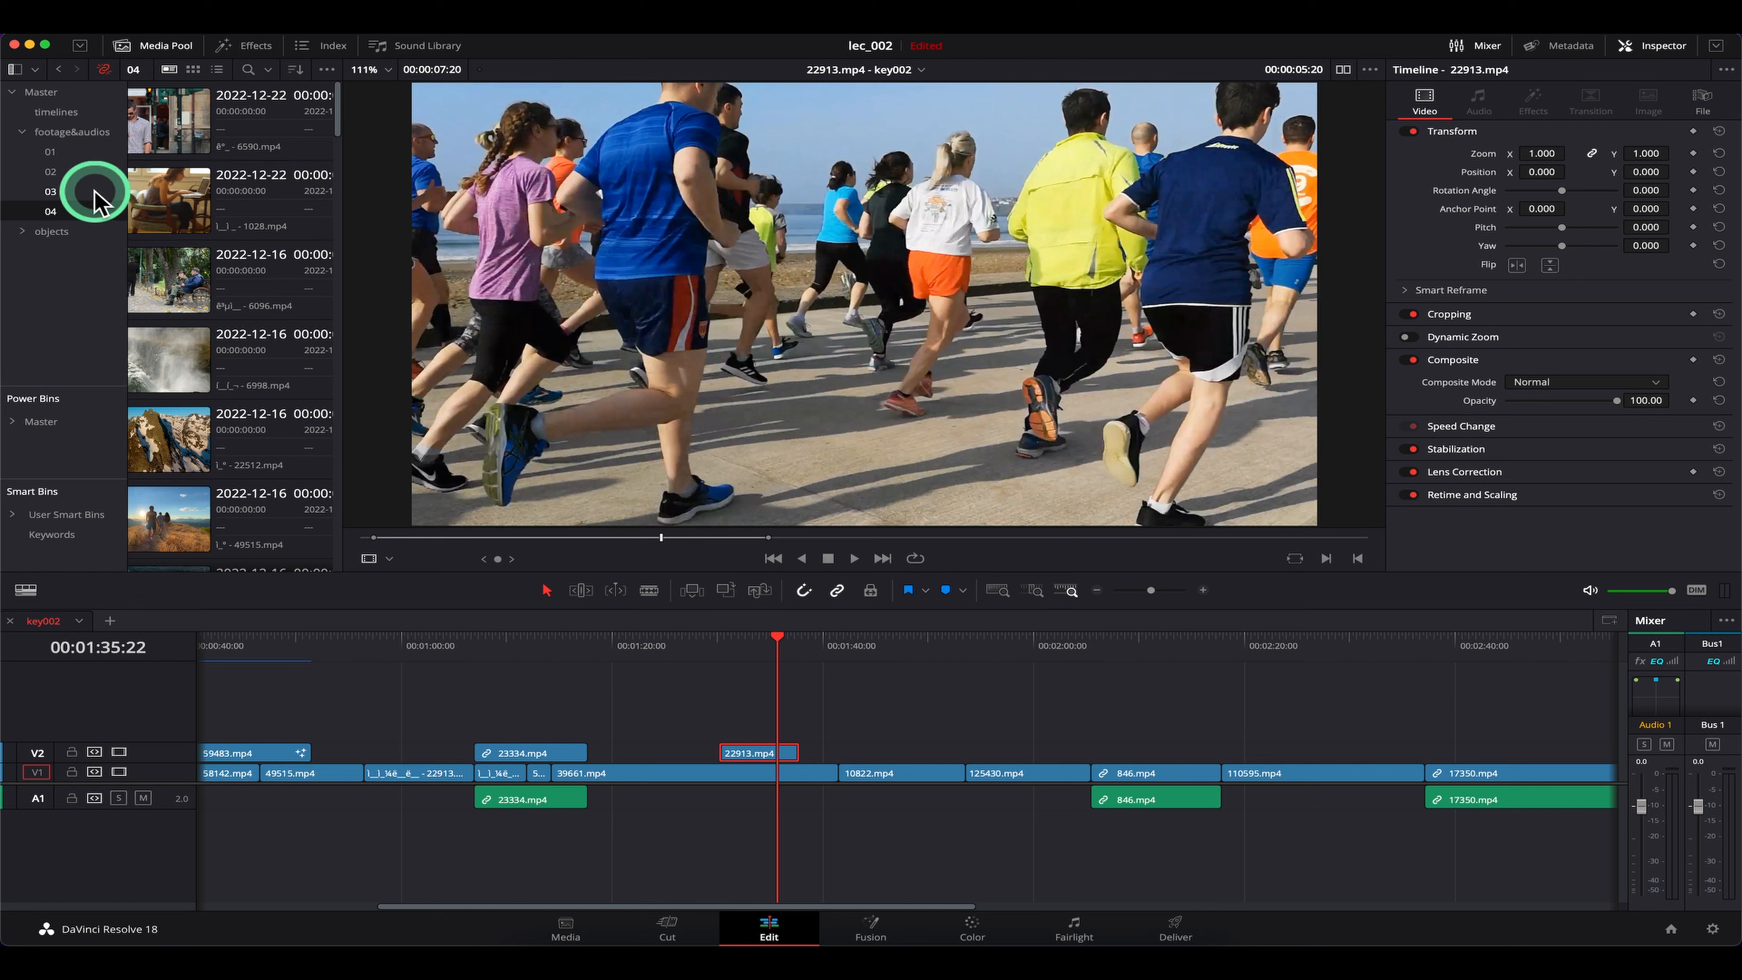
Switch the media pool to bin 03, and locate the source of V2 clip 22913.mp4 with Find Clip in Media Pool
click(72, 191)
click(766, 752)
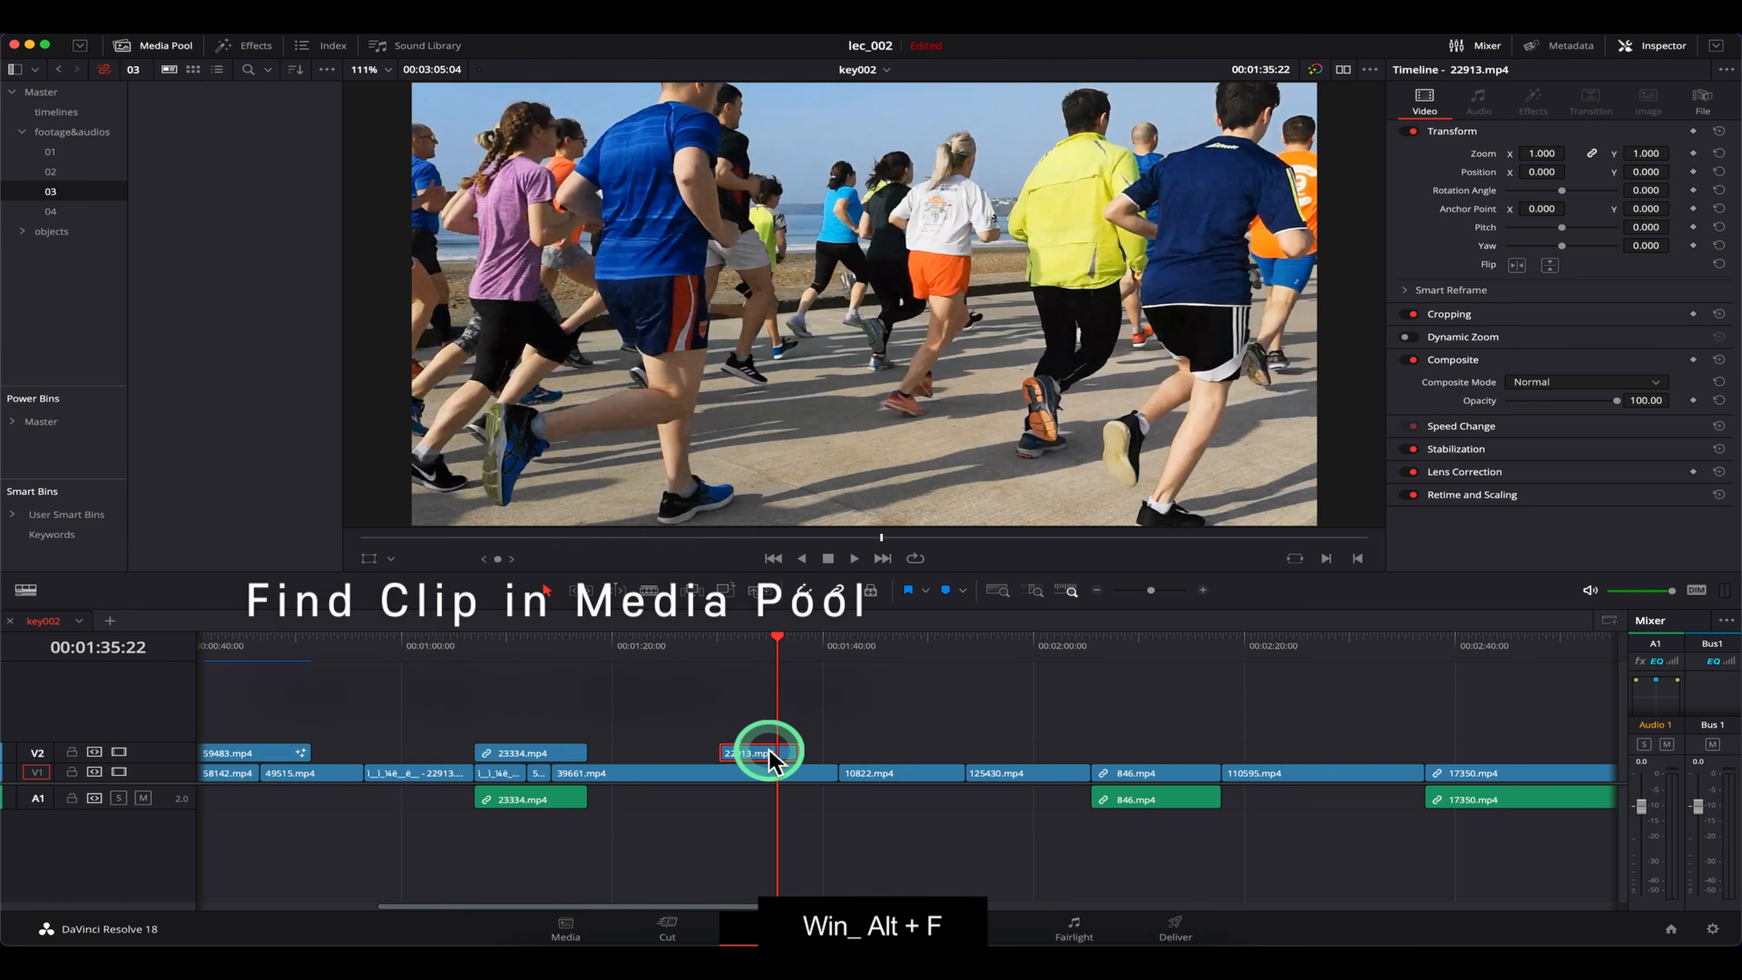
key(alt+f)
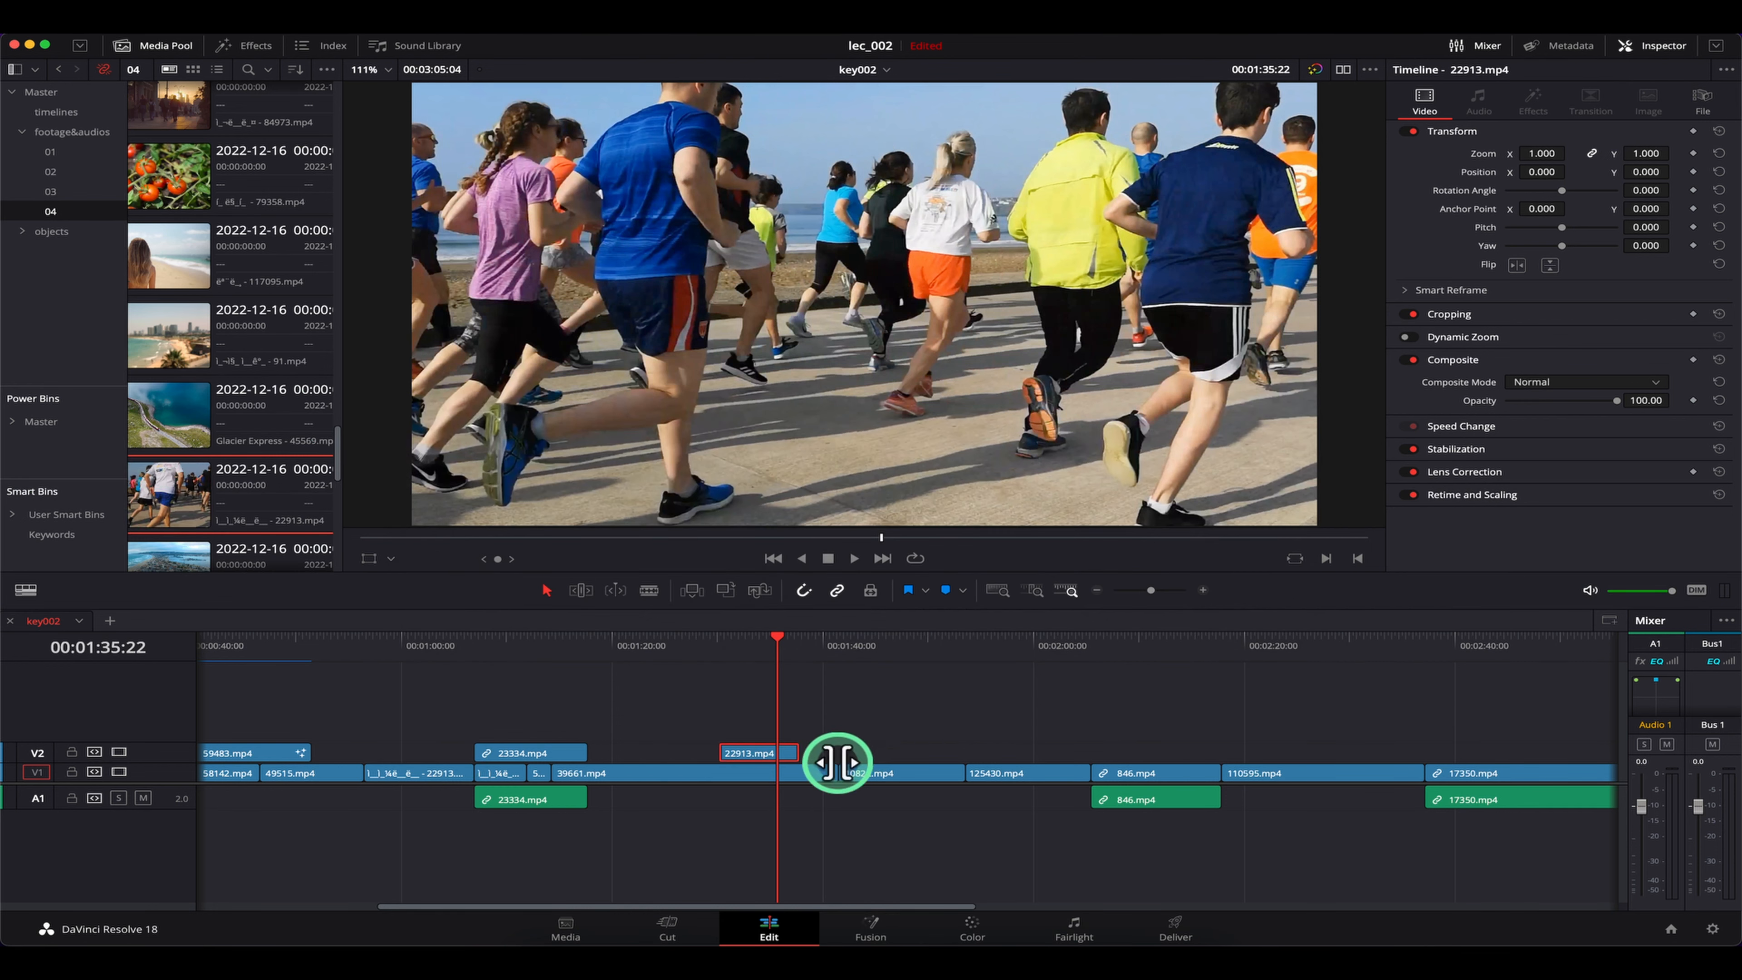
Look up in Keyboard Customization which commands the Option+F combination runs, check Find Clip in Media Pool, and close the window
key(alt+super+k)
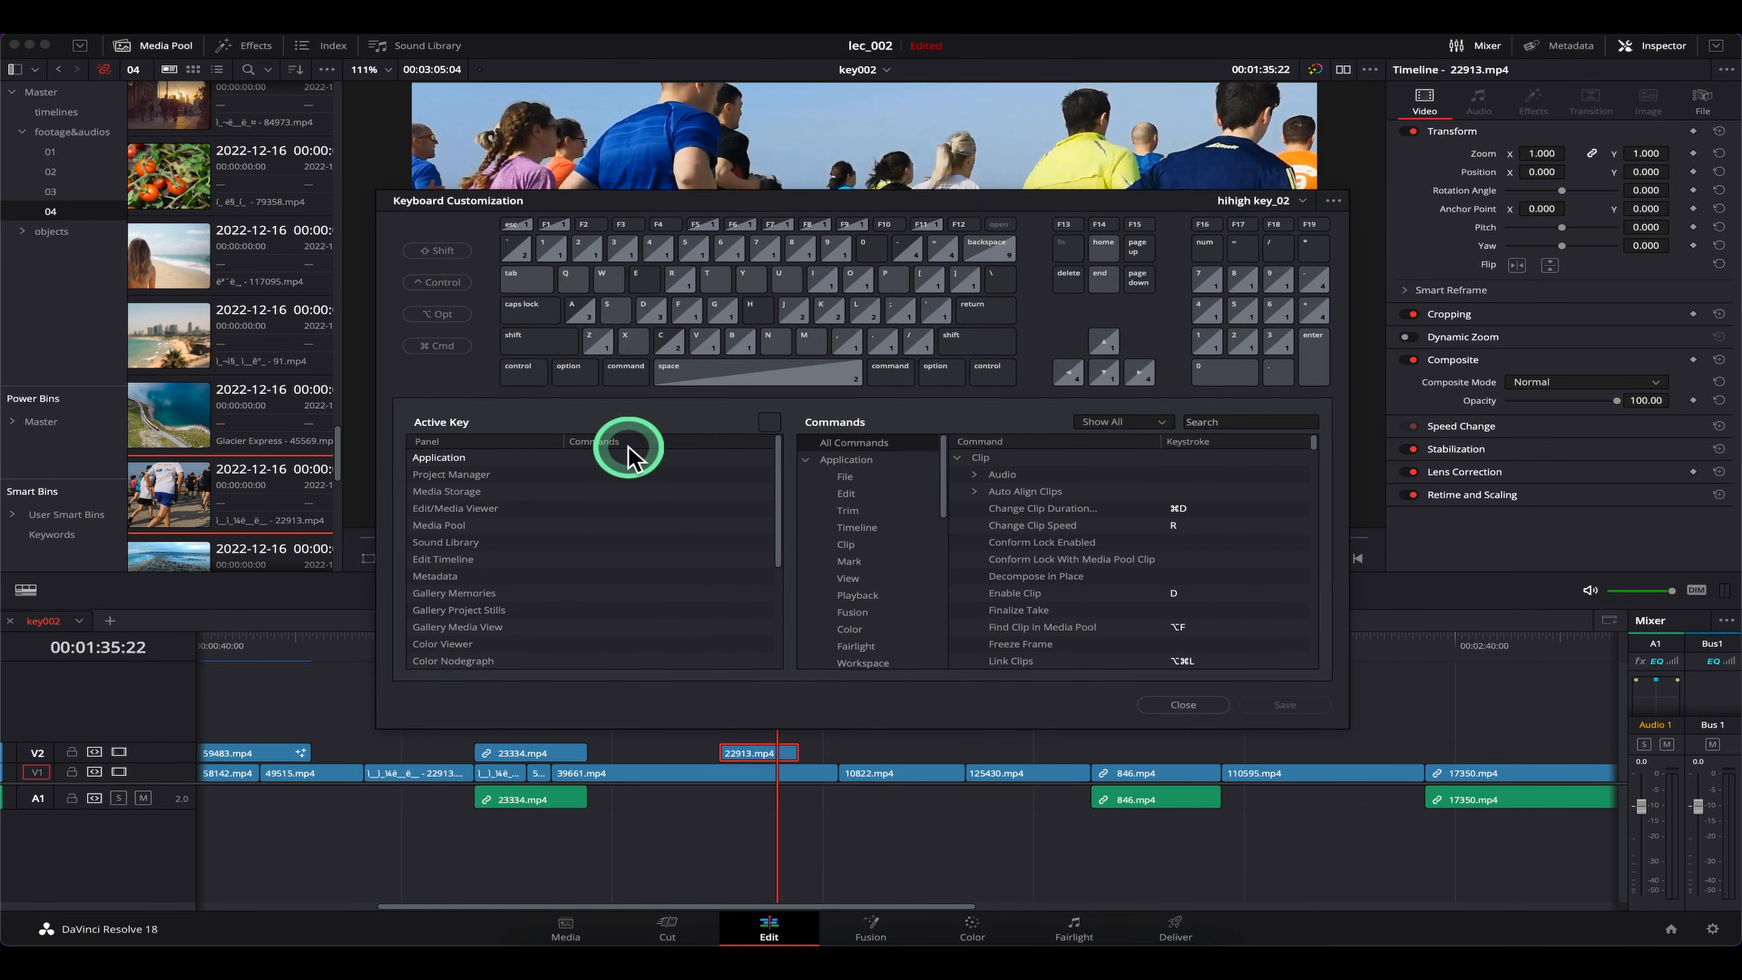
click(575, 374)
click(686, 312)
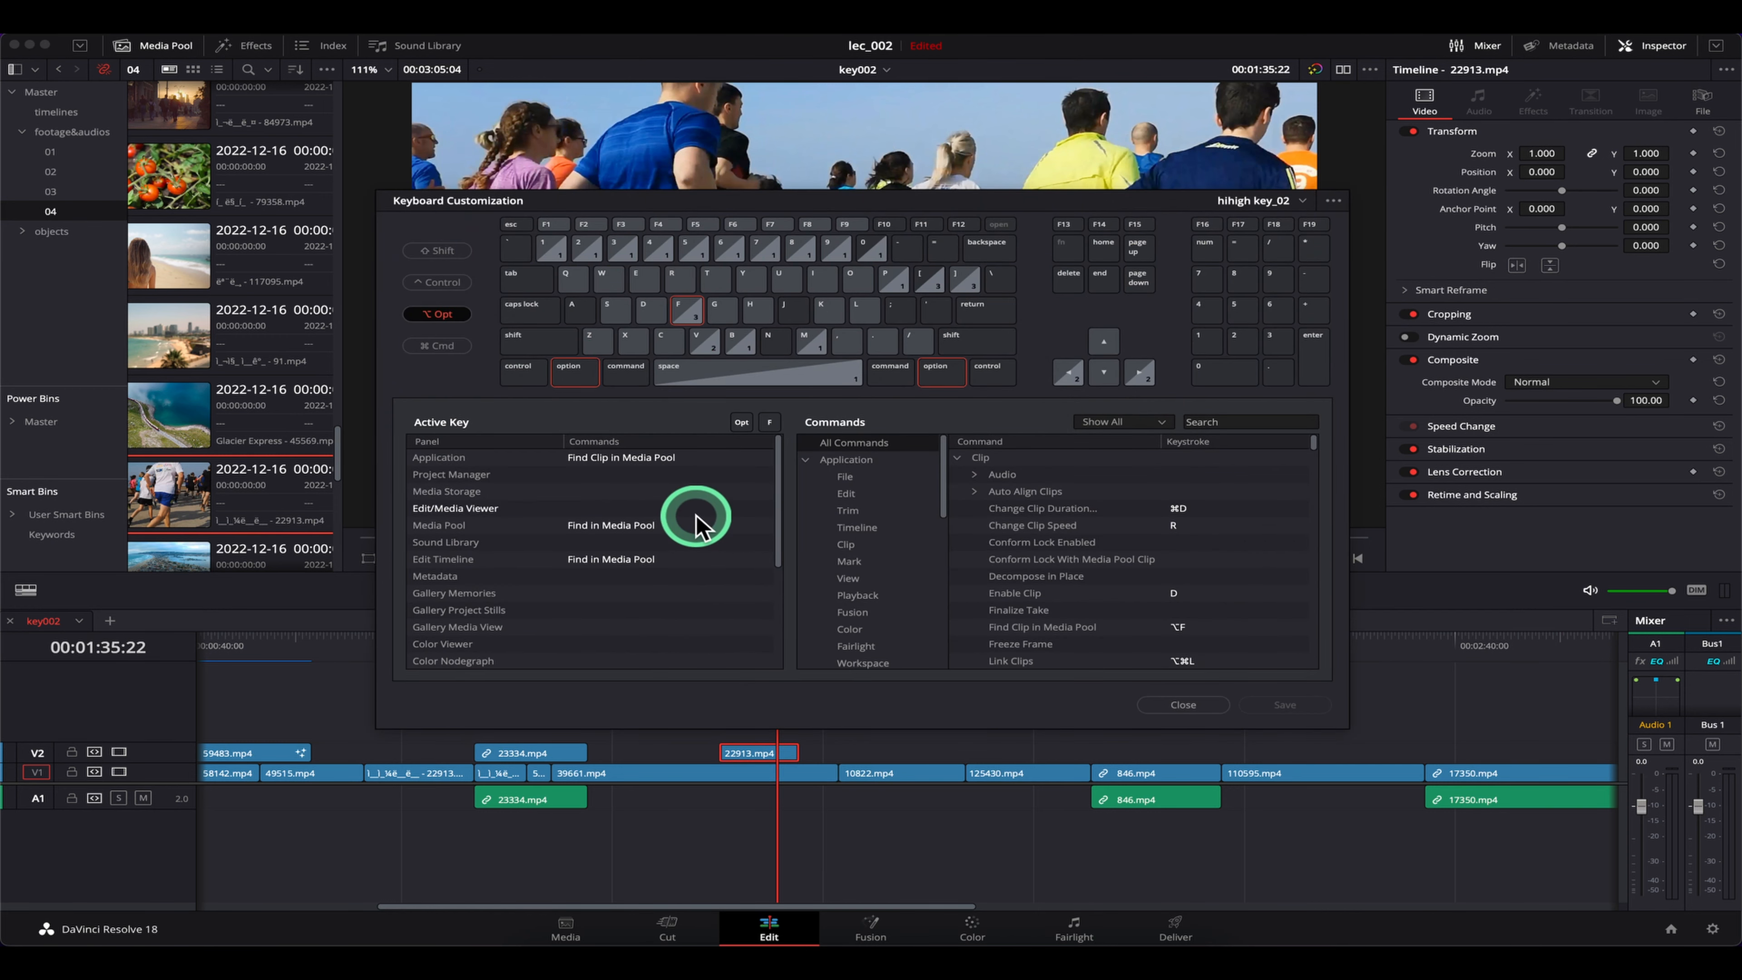
click(666, 456)
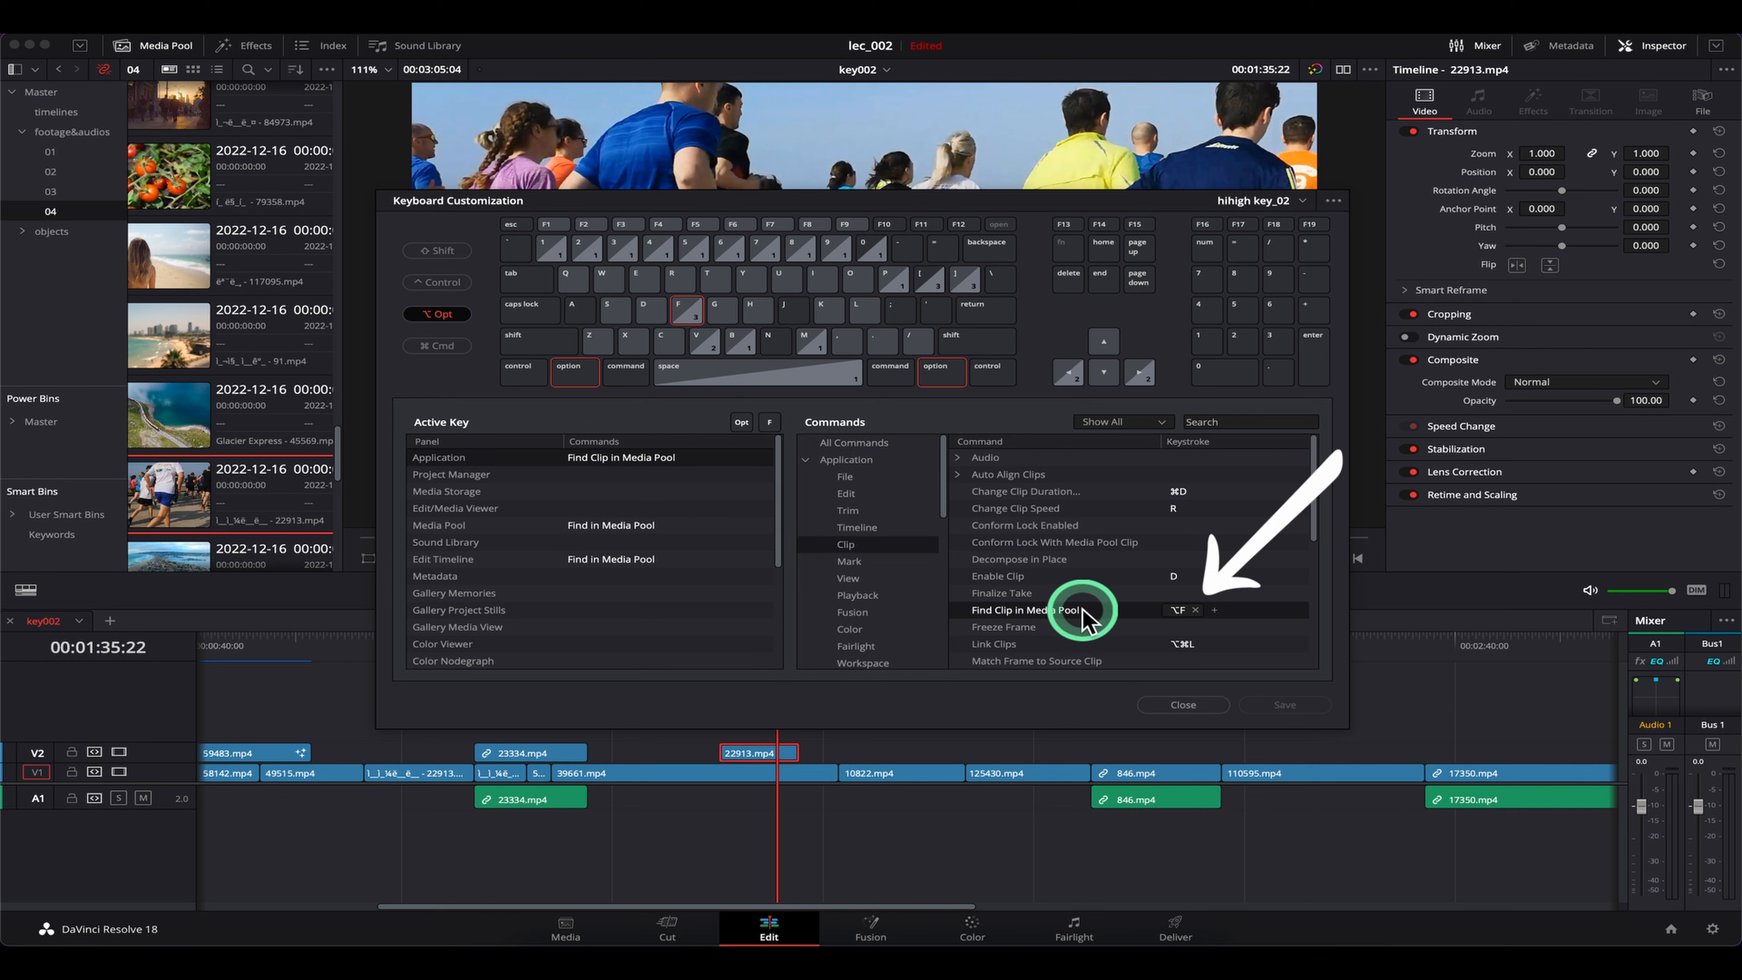
click(1154, 707)
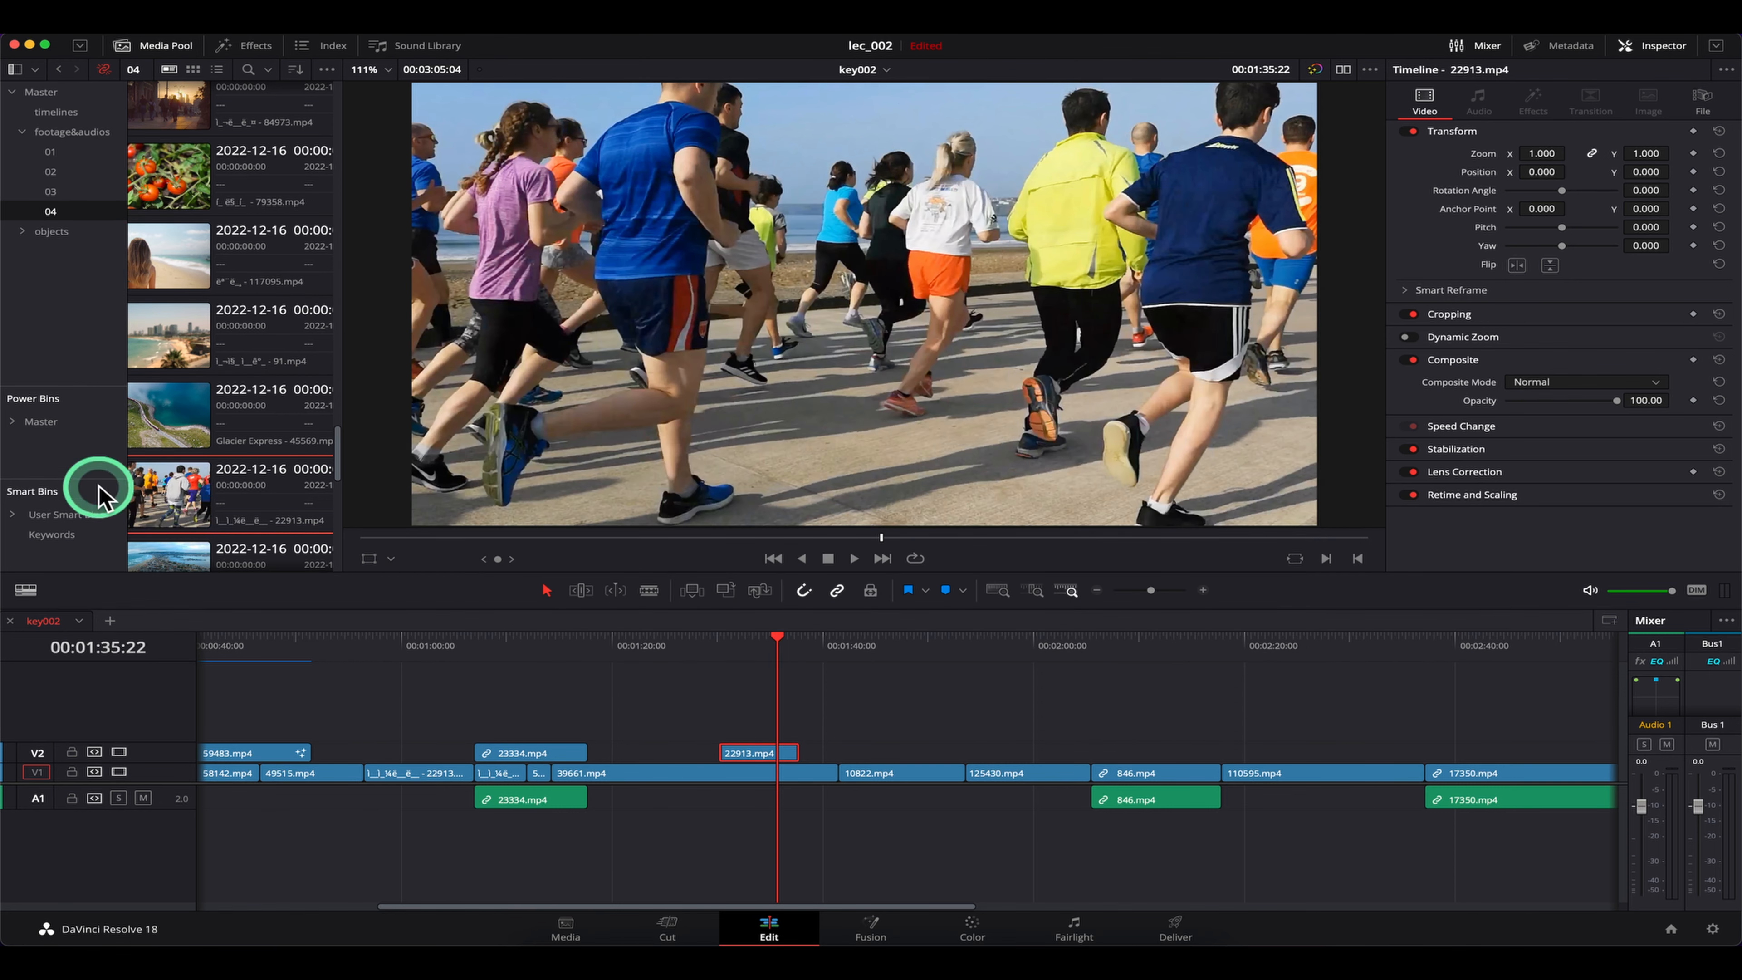
With bin 03 shown and the playhead at 00:01:35:20, open the source of V2 clip 22913.mp4 at the matching frame
mouse_move(778, 646)
mouse_down()
mouse_move(732, 646)
mouse_move(873, 647)
mouse_move(776, 647)
mouse_up()
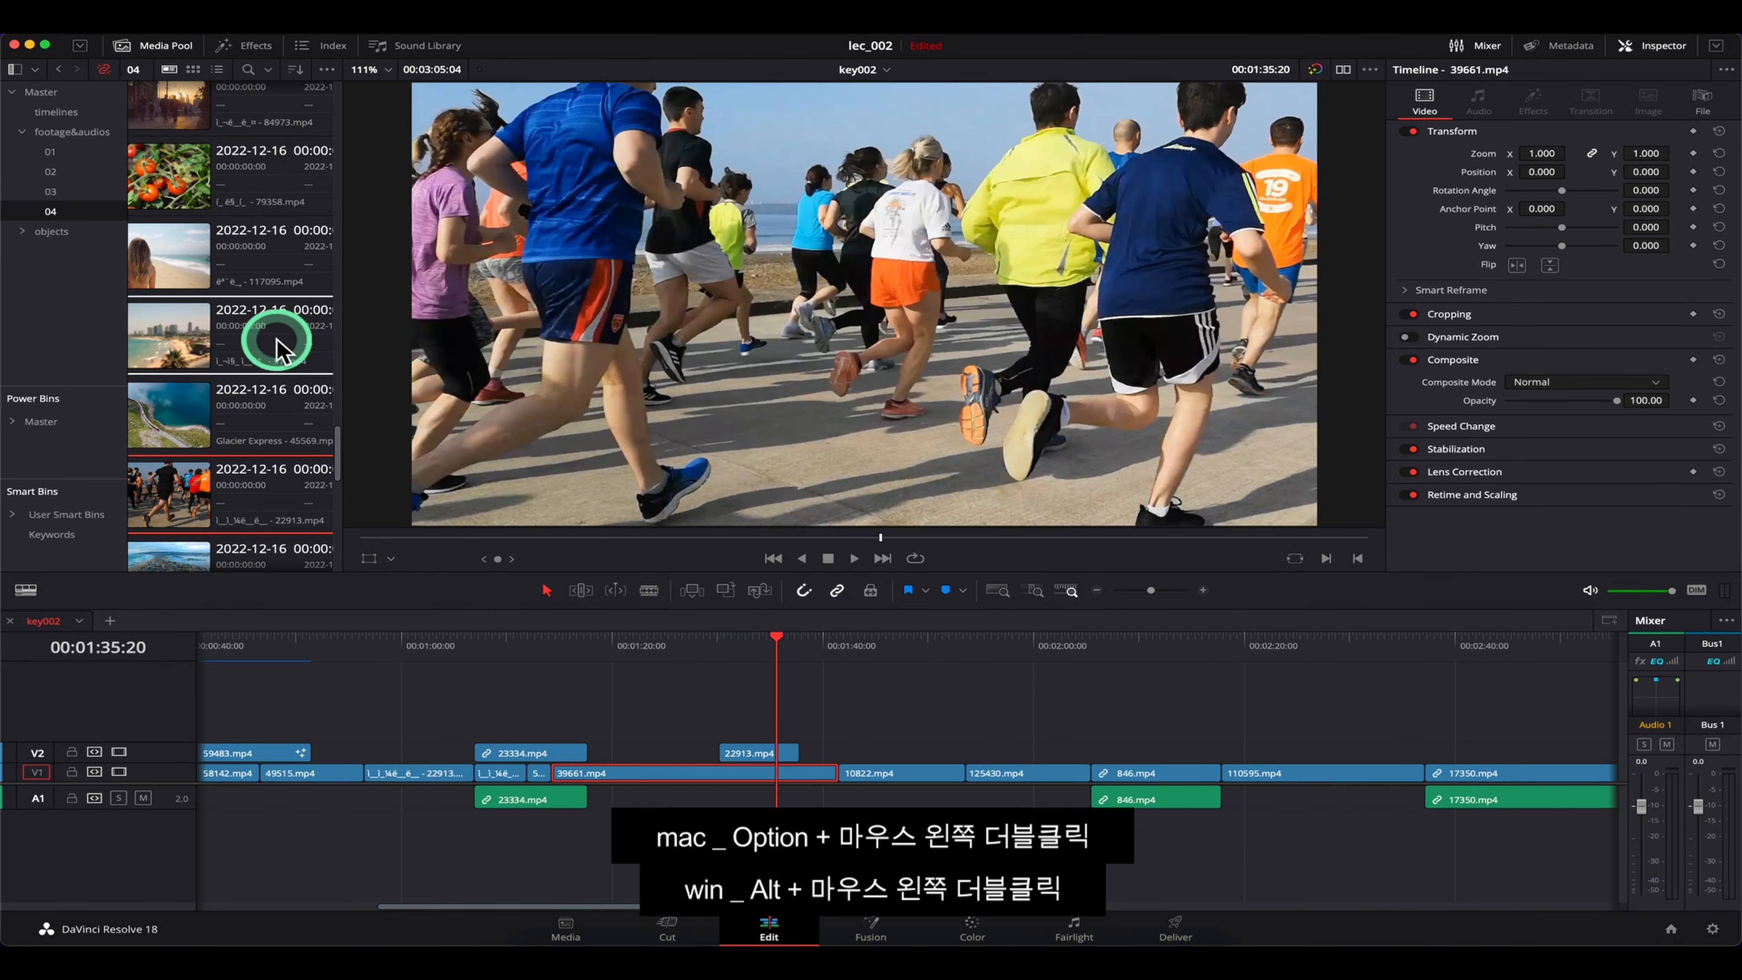
click(50, 192)
click(749, 757)
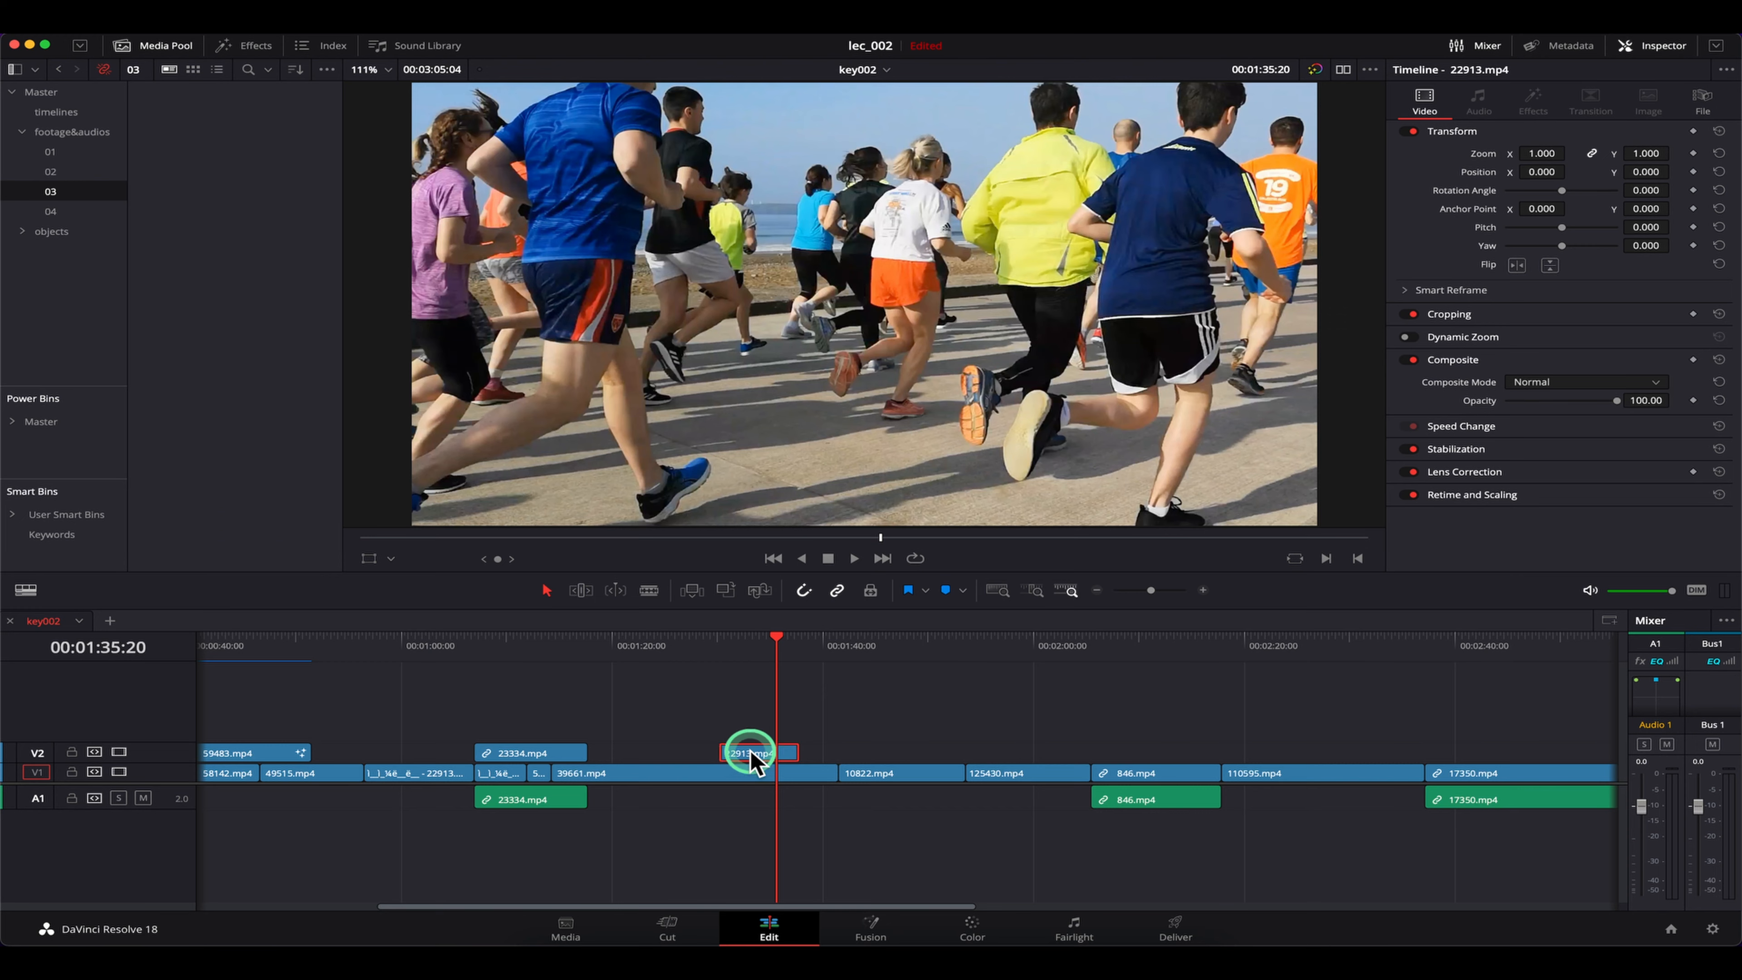
alt+double_click(748, 754)
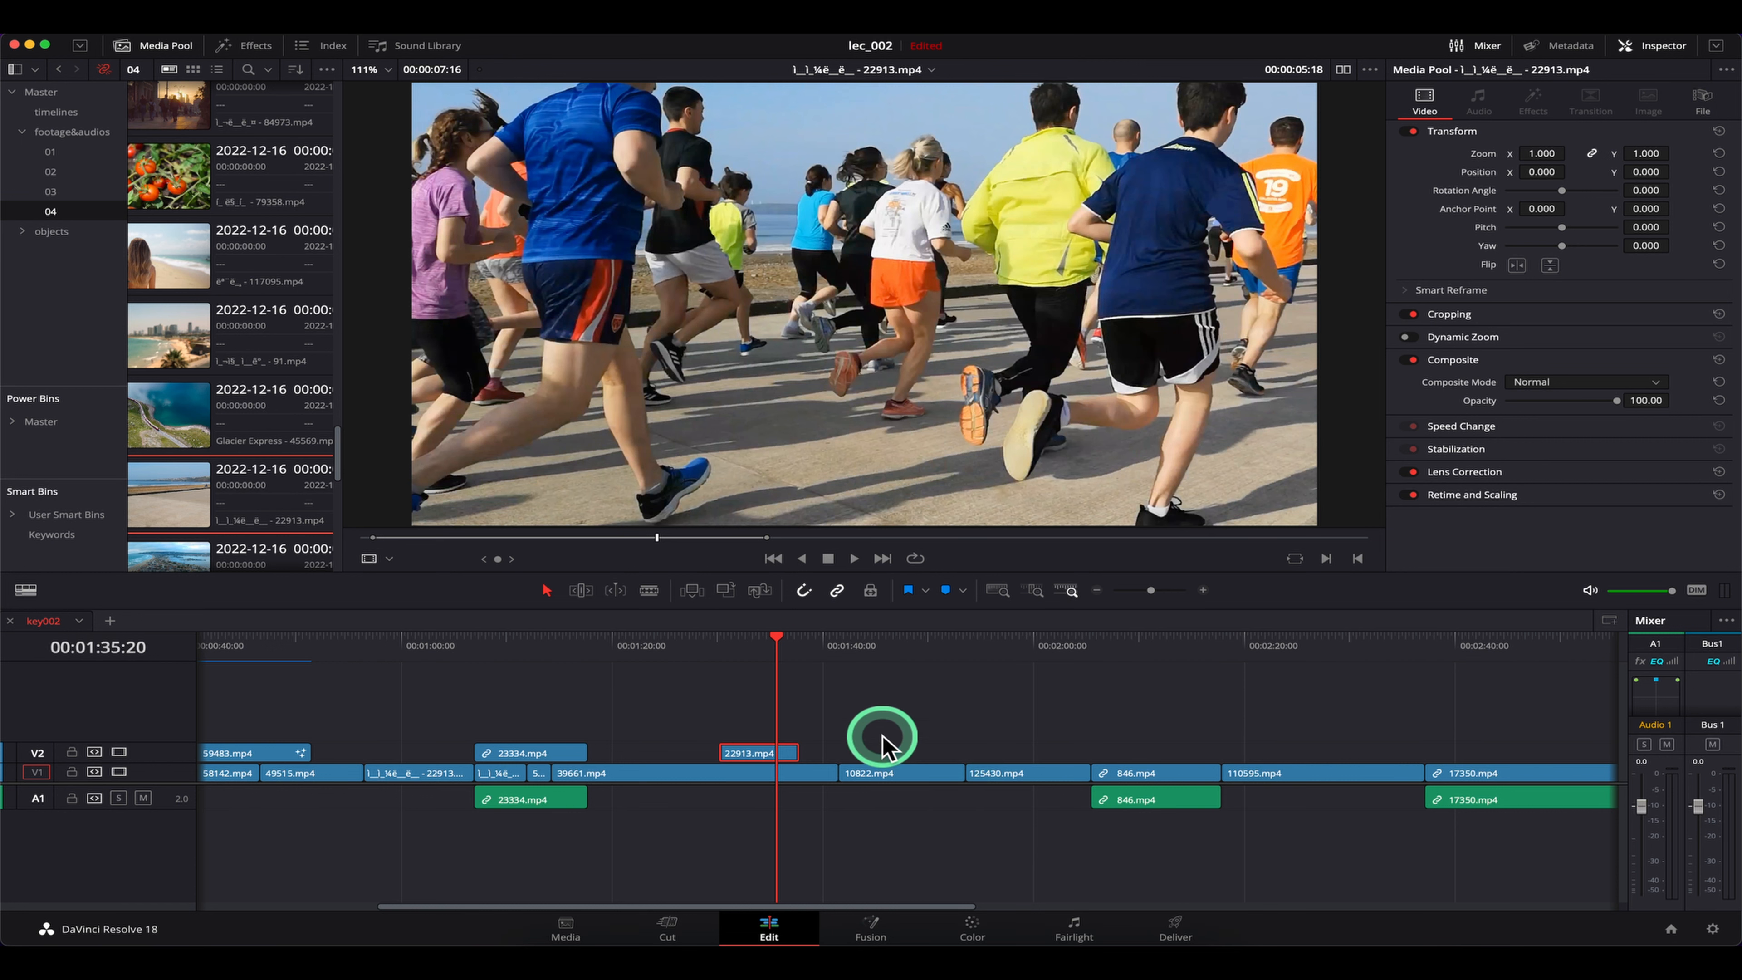
Match Frame V1 clip 10822.mp4 at 00:01:46:03 into the source viewer, and return to the timeline
drag(801, 647, 894, 768)
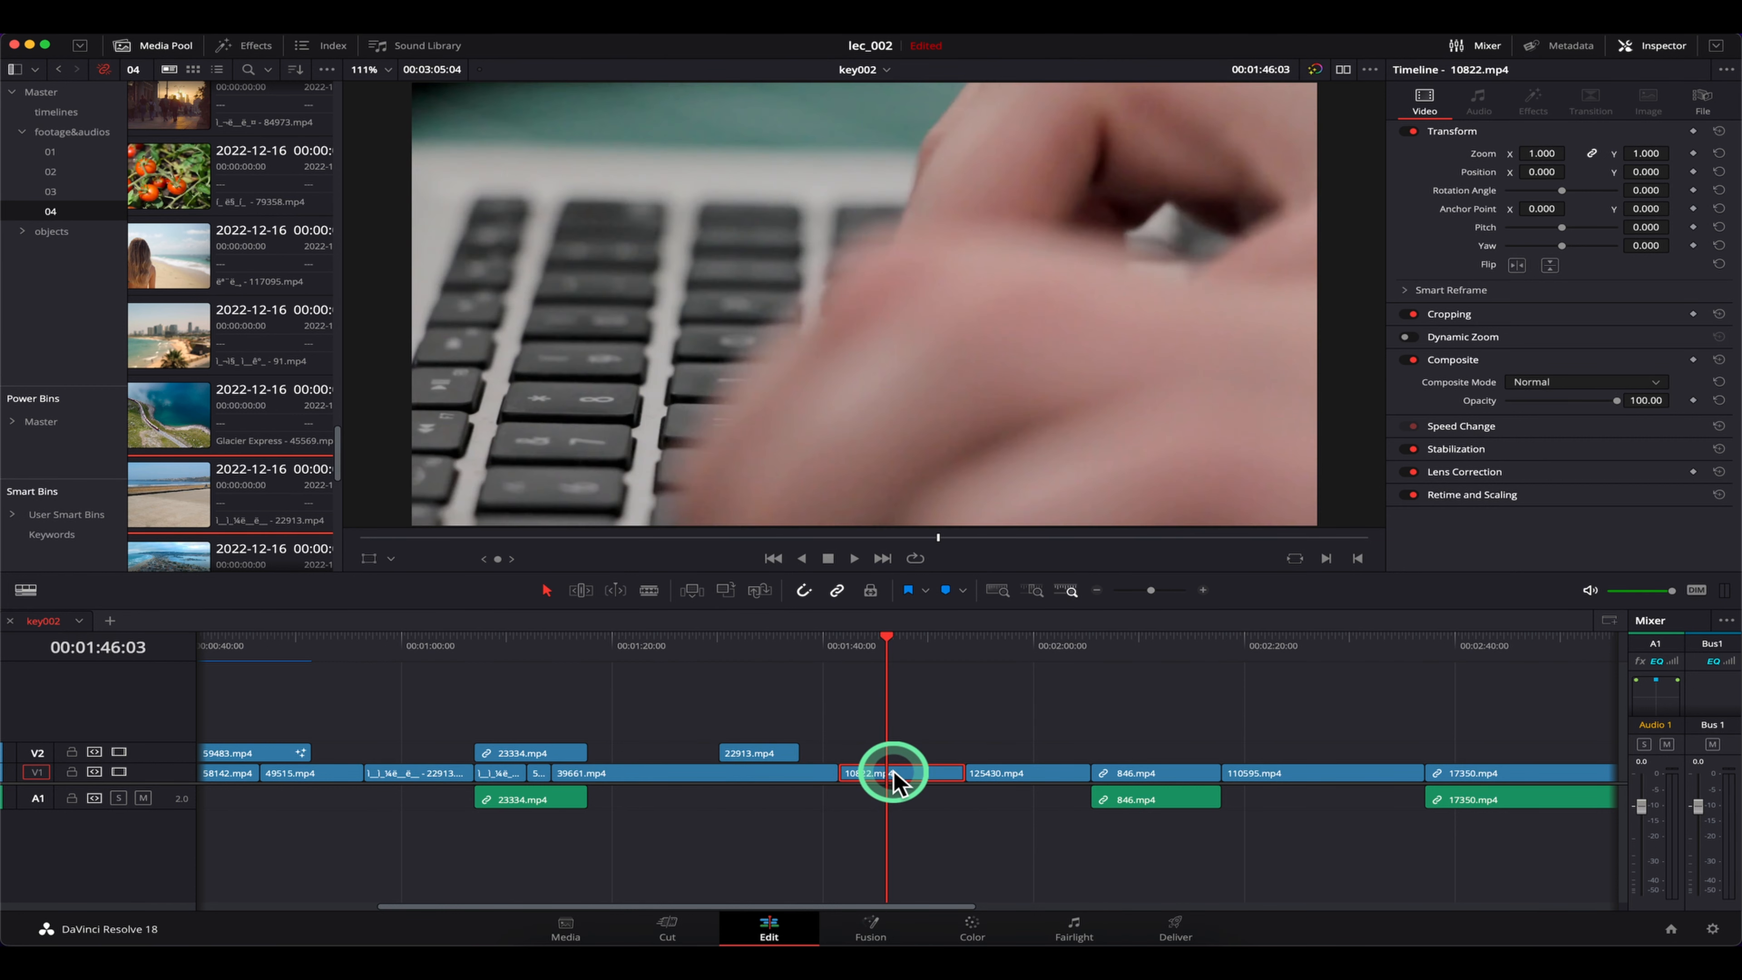
key(f)
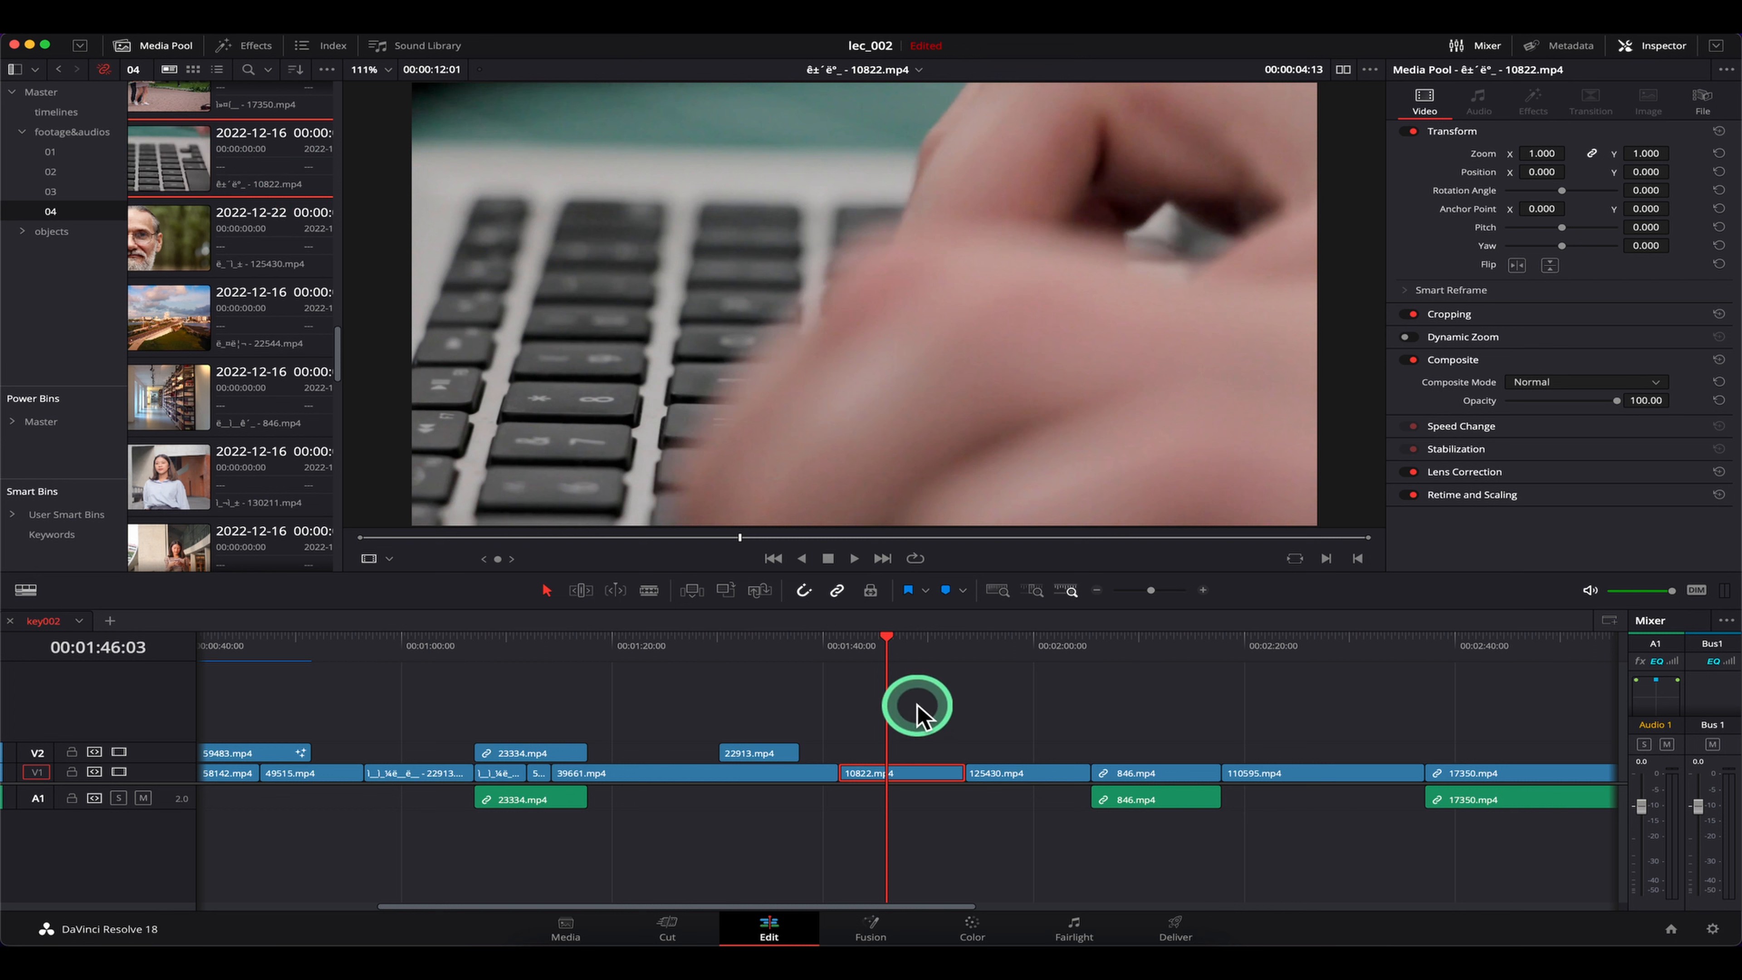
click(930, 678)
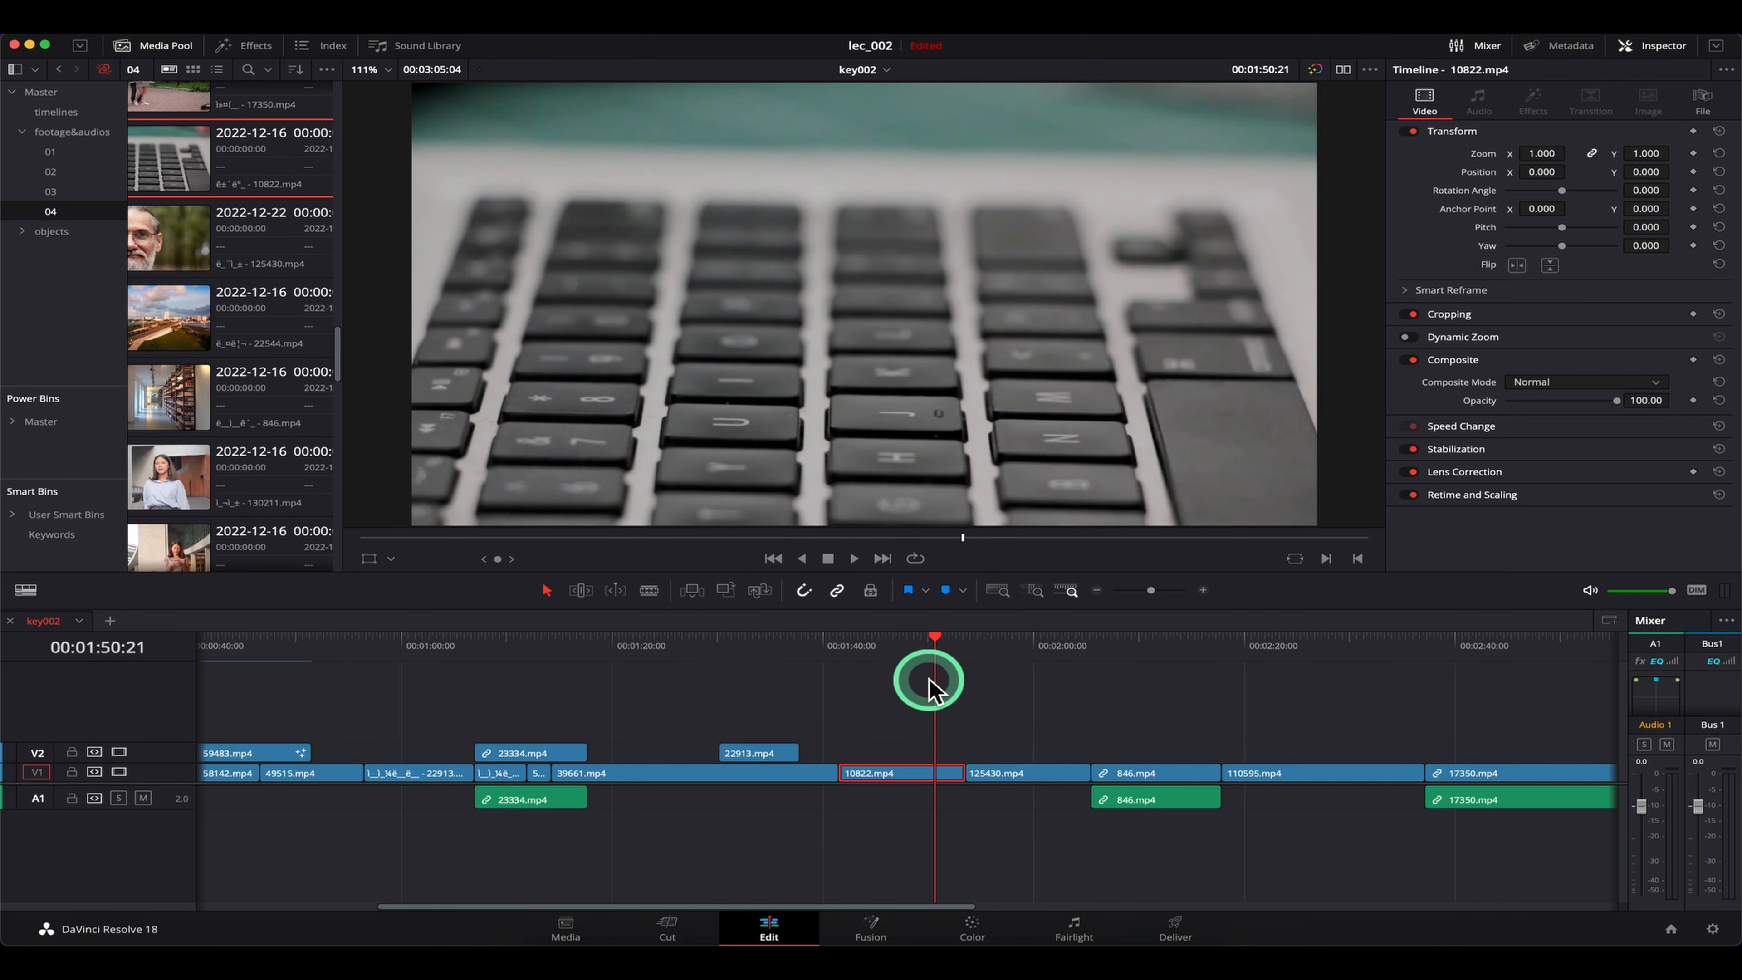
click(902, 652)
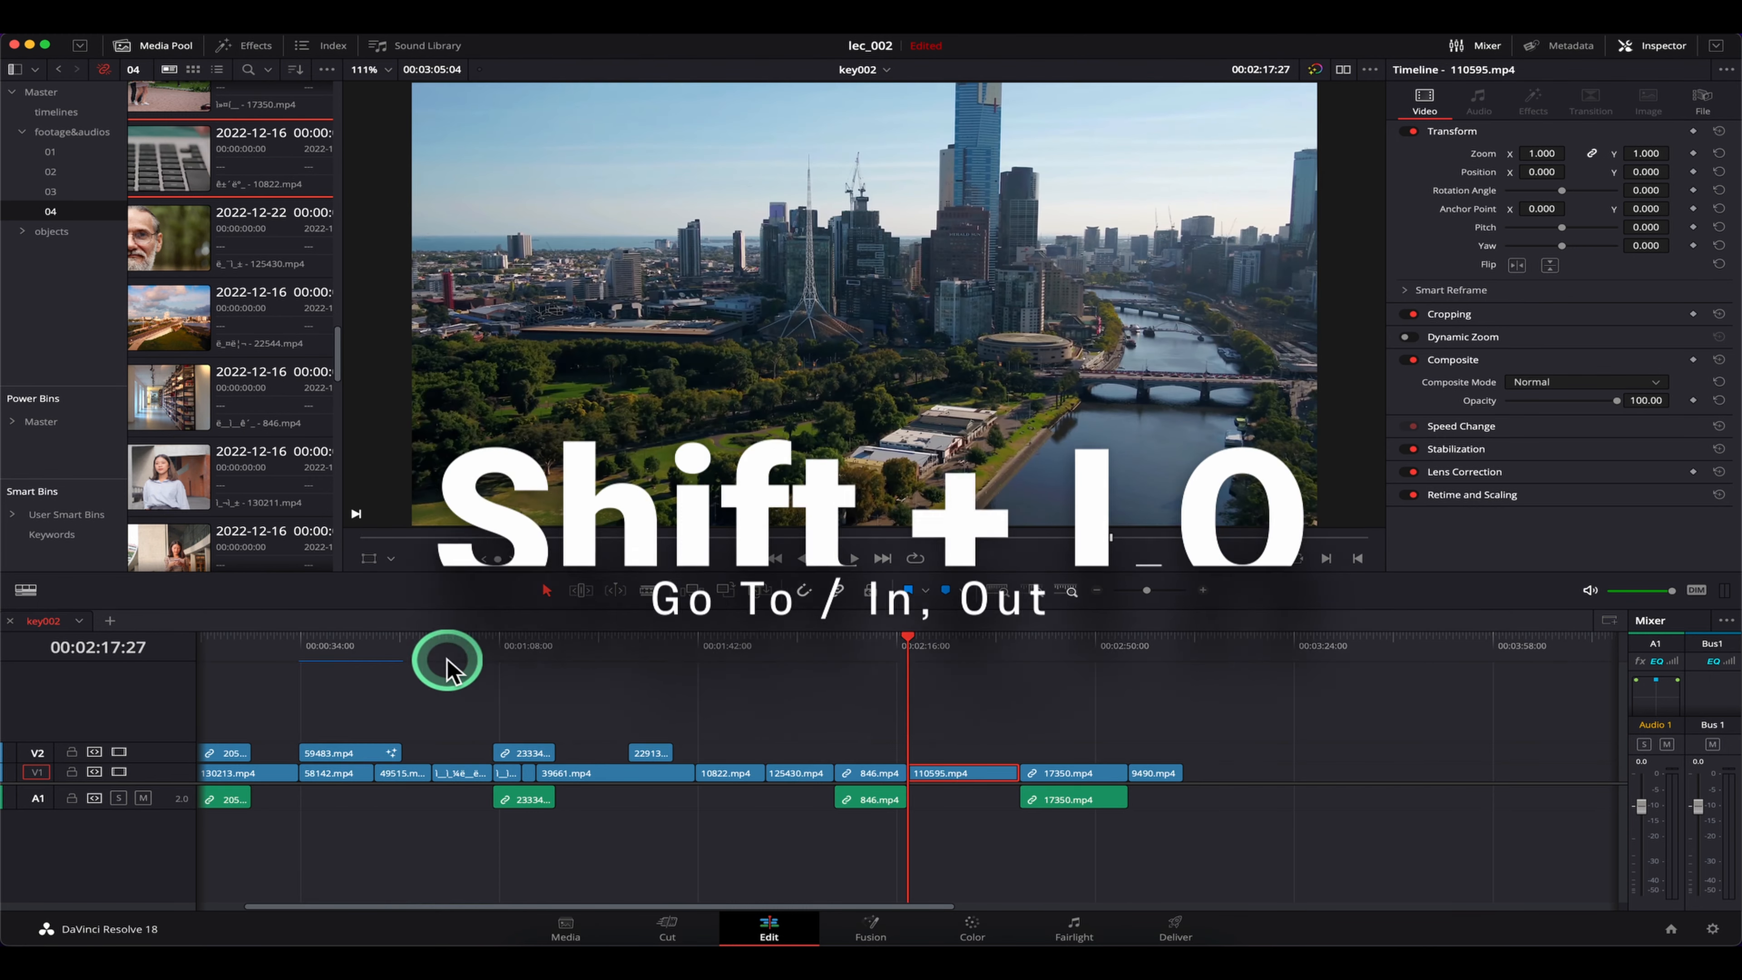
Jump the playhead between the timeline's start and end with Go To In and Go To Out, and fit the whole timeline in view
key(shift+i)
key(shift+o)
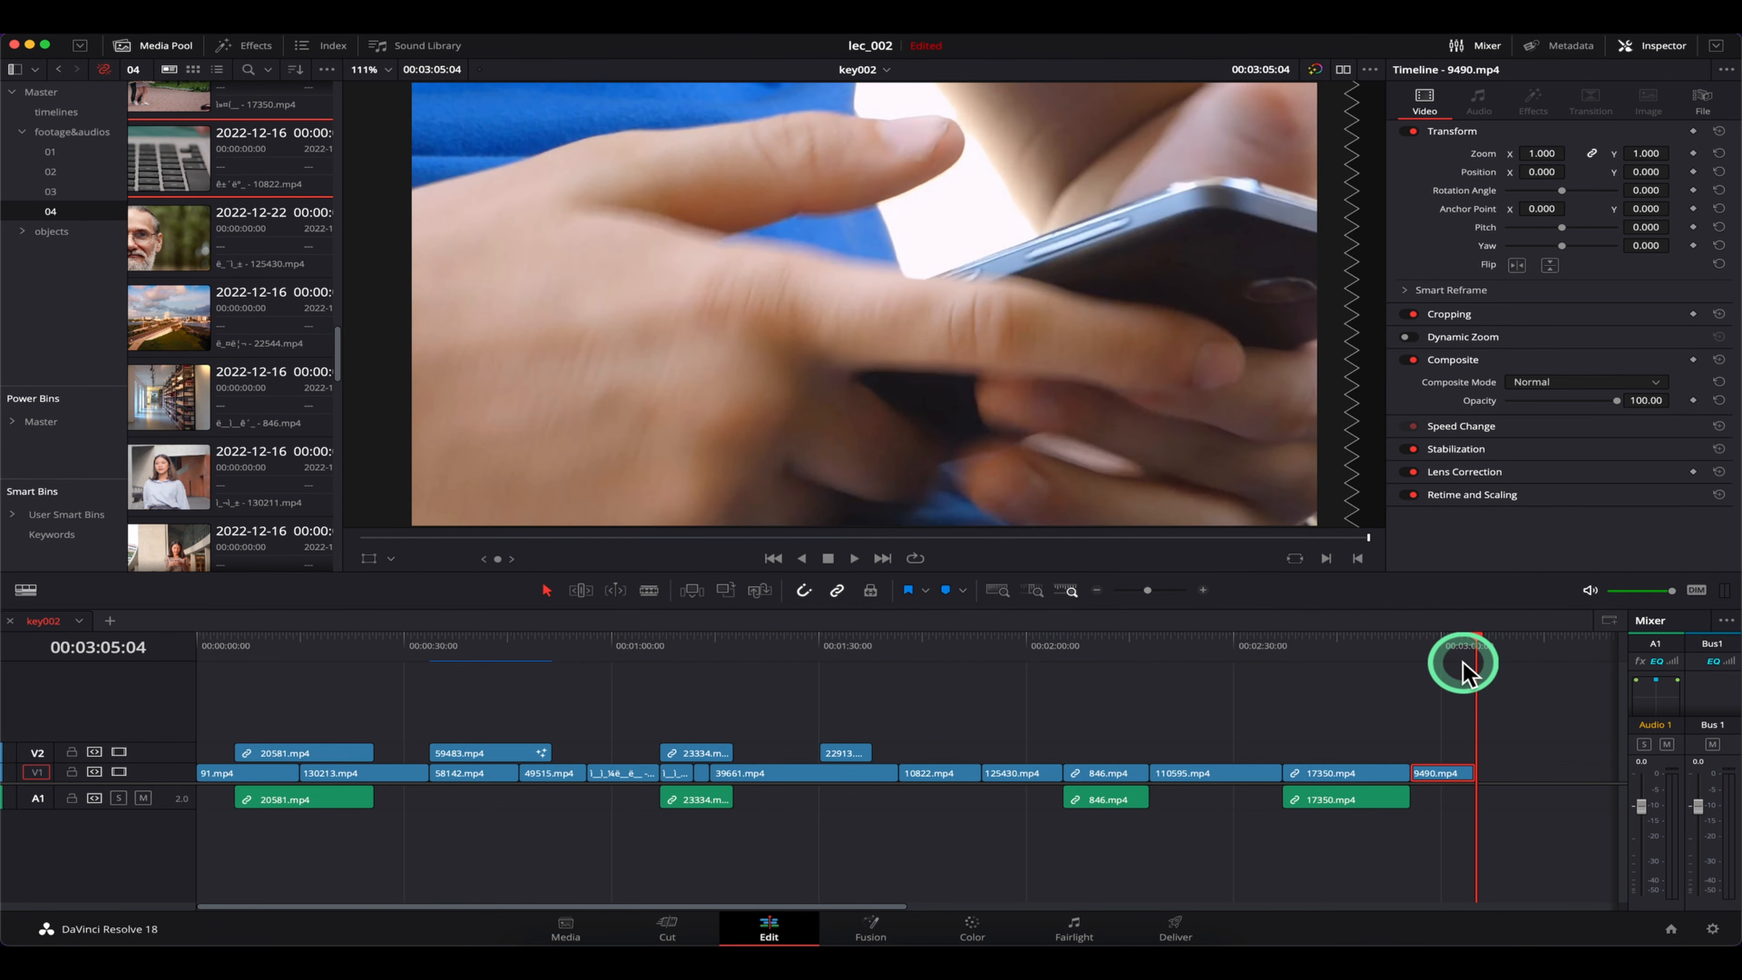
click(902, 649)
key(super+equal)
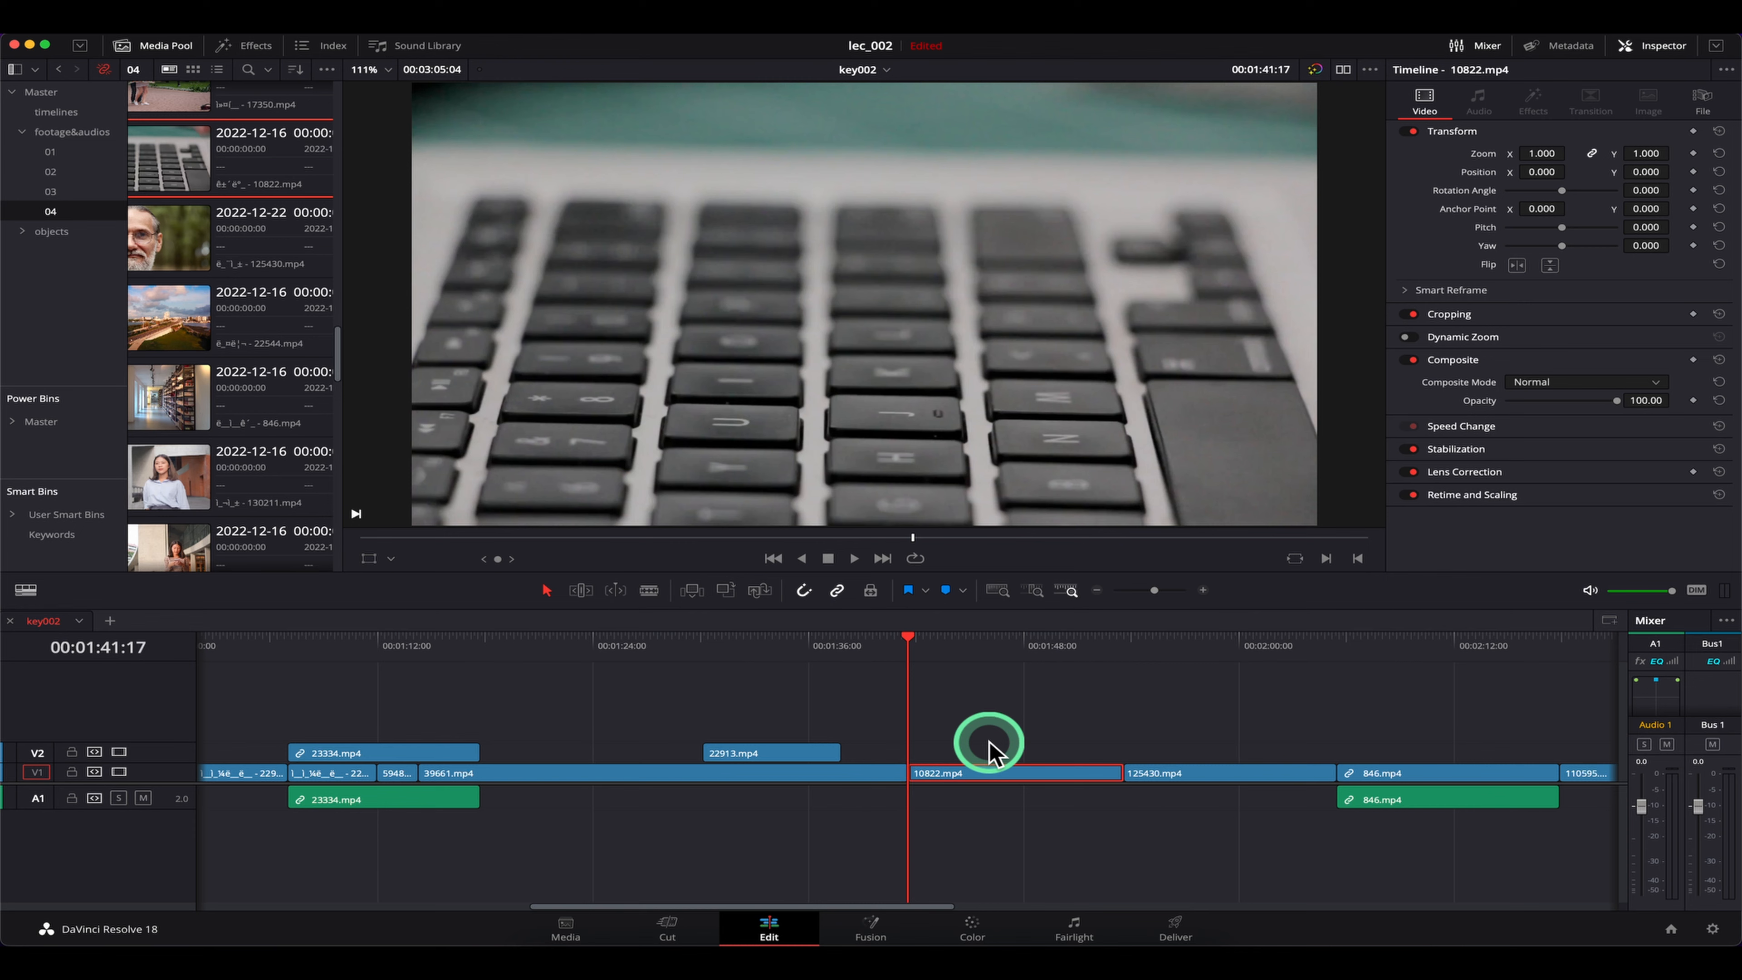
key(Home)
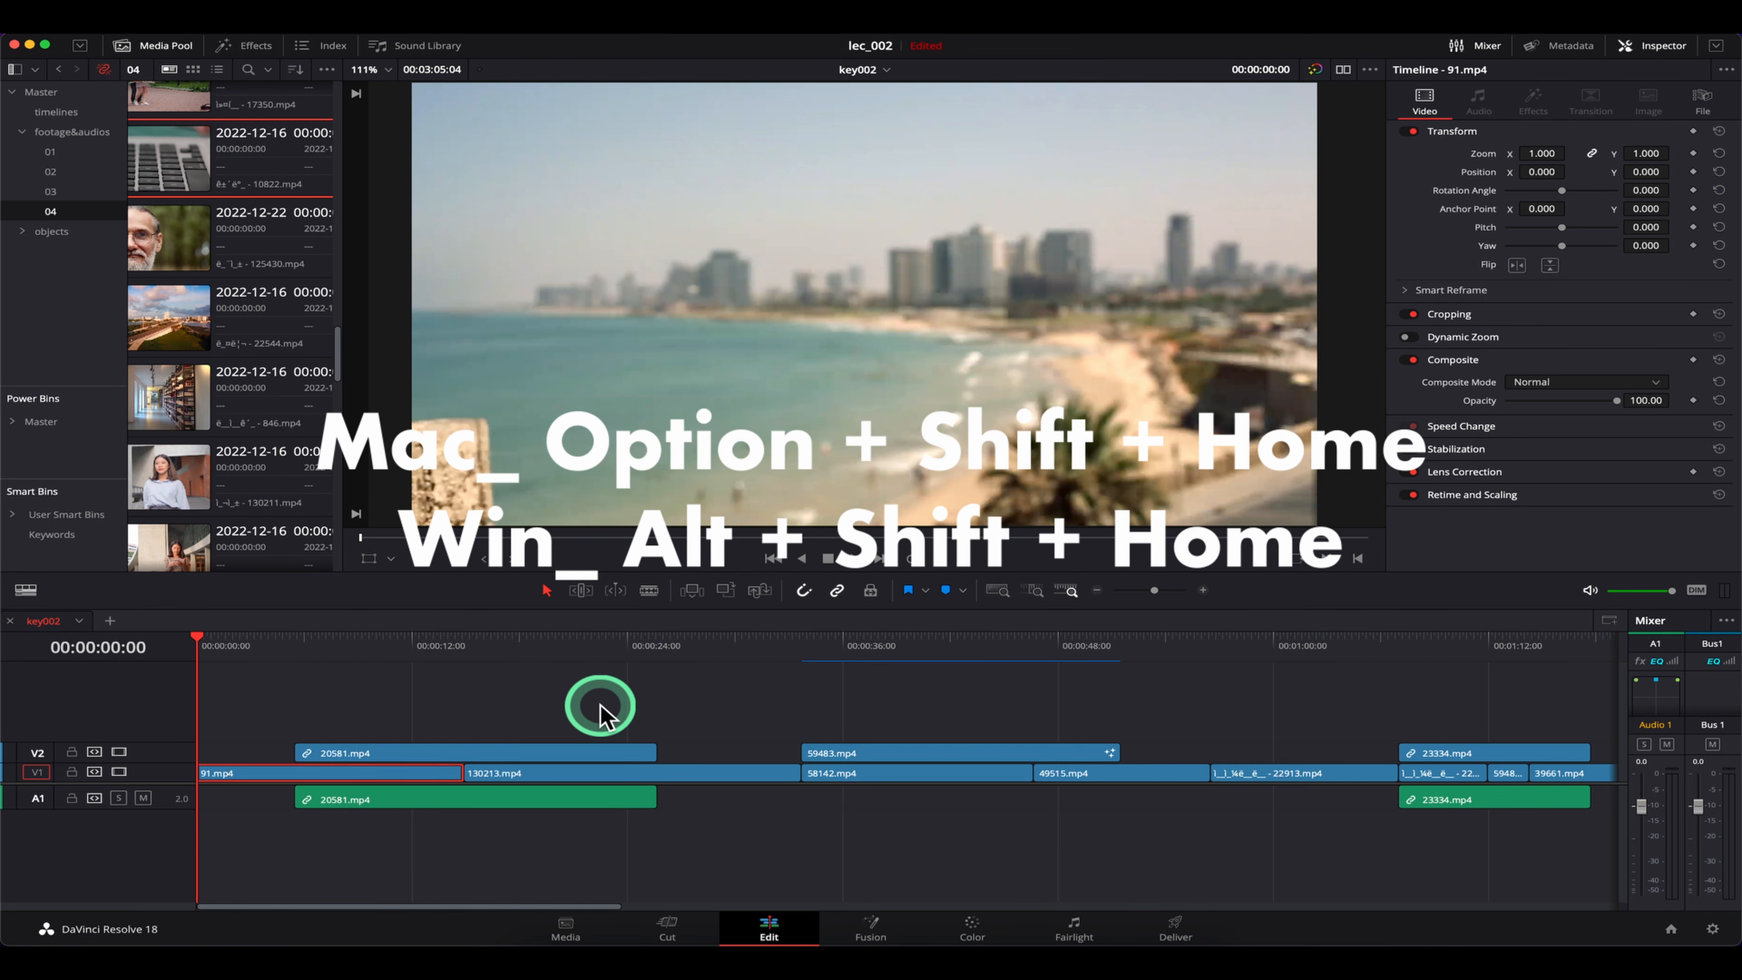
key(alt+shift+Home)
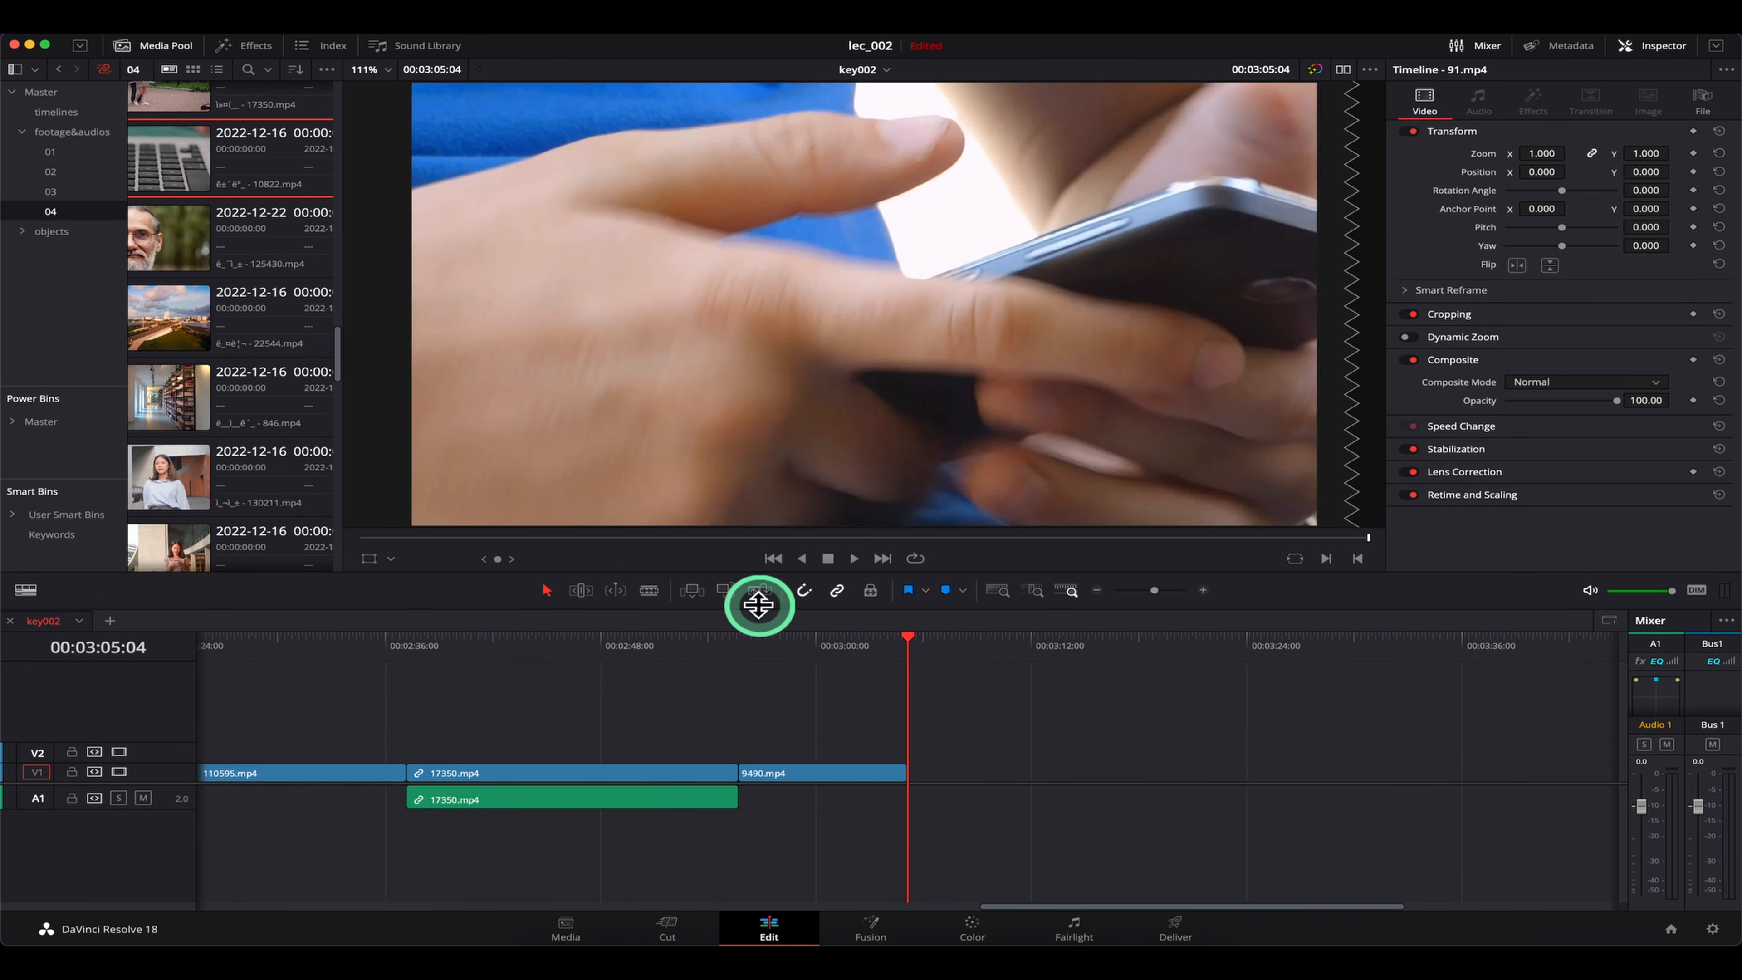
key(shift+z)
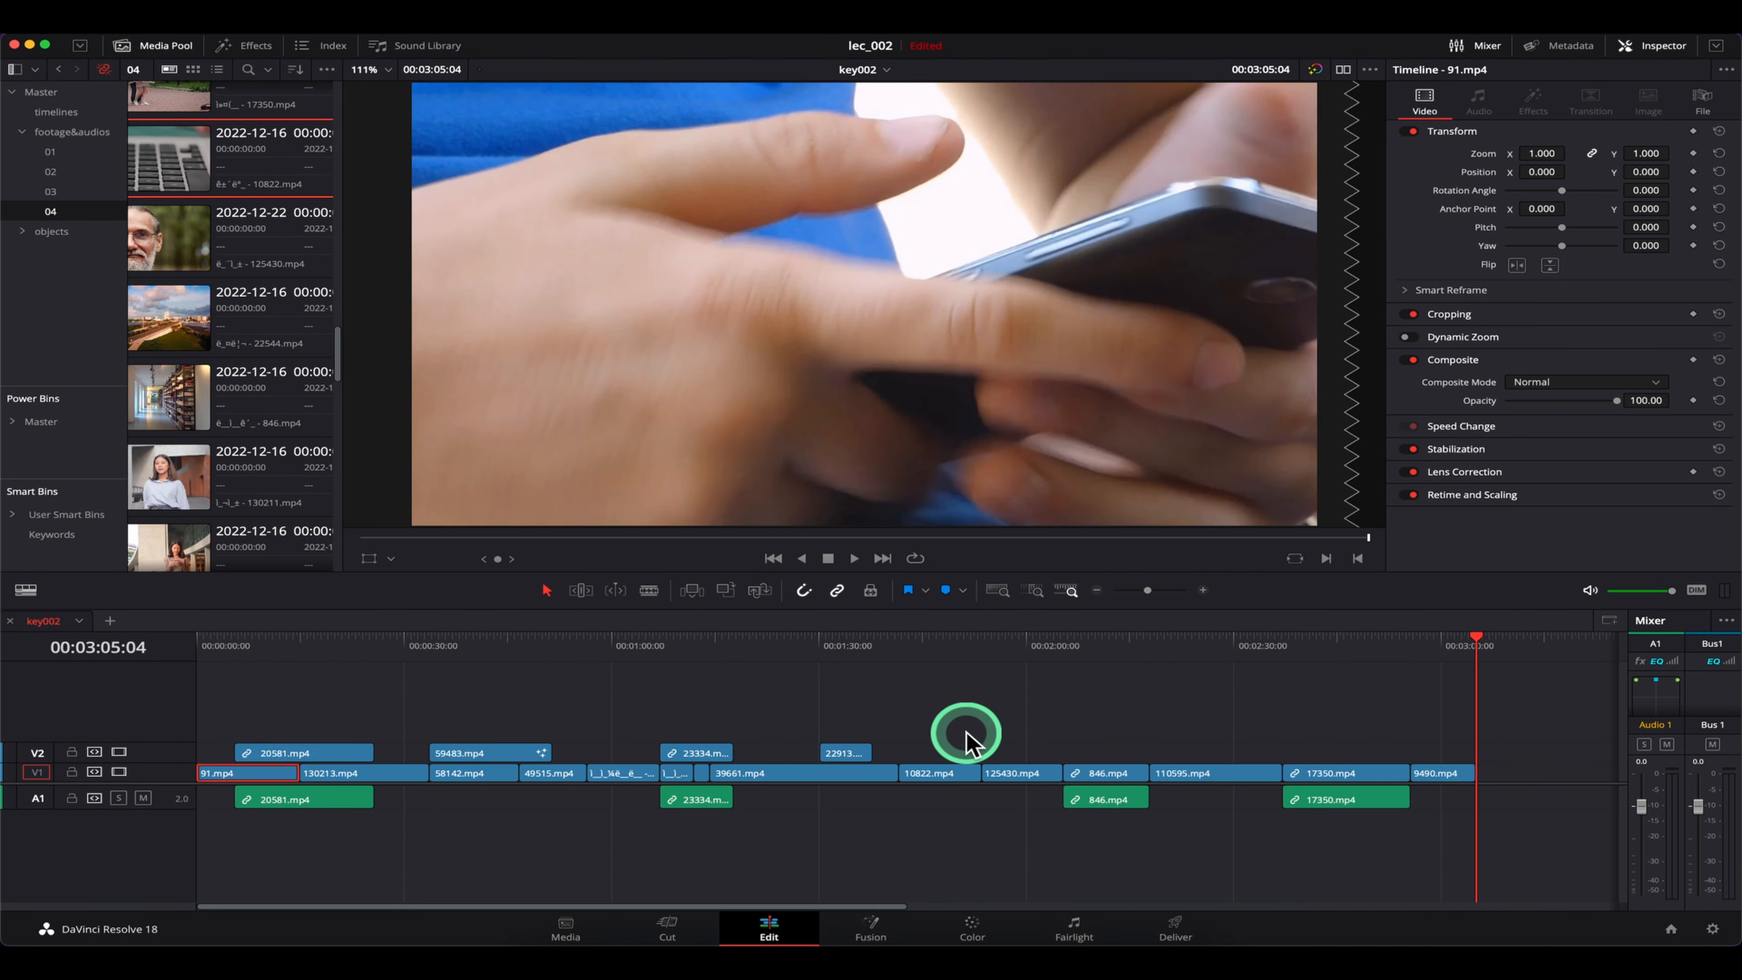
Place the playhead on V1 clip 10822.mp4 at 00:01:44:17, and jump to the timeline's start and its end
click(921, 651)
key(super+=)
key(super+=)
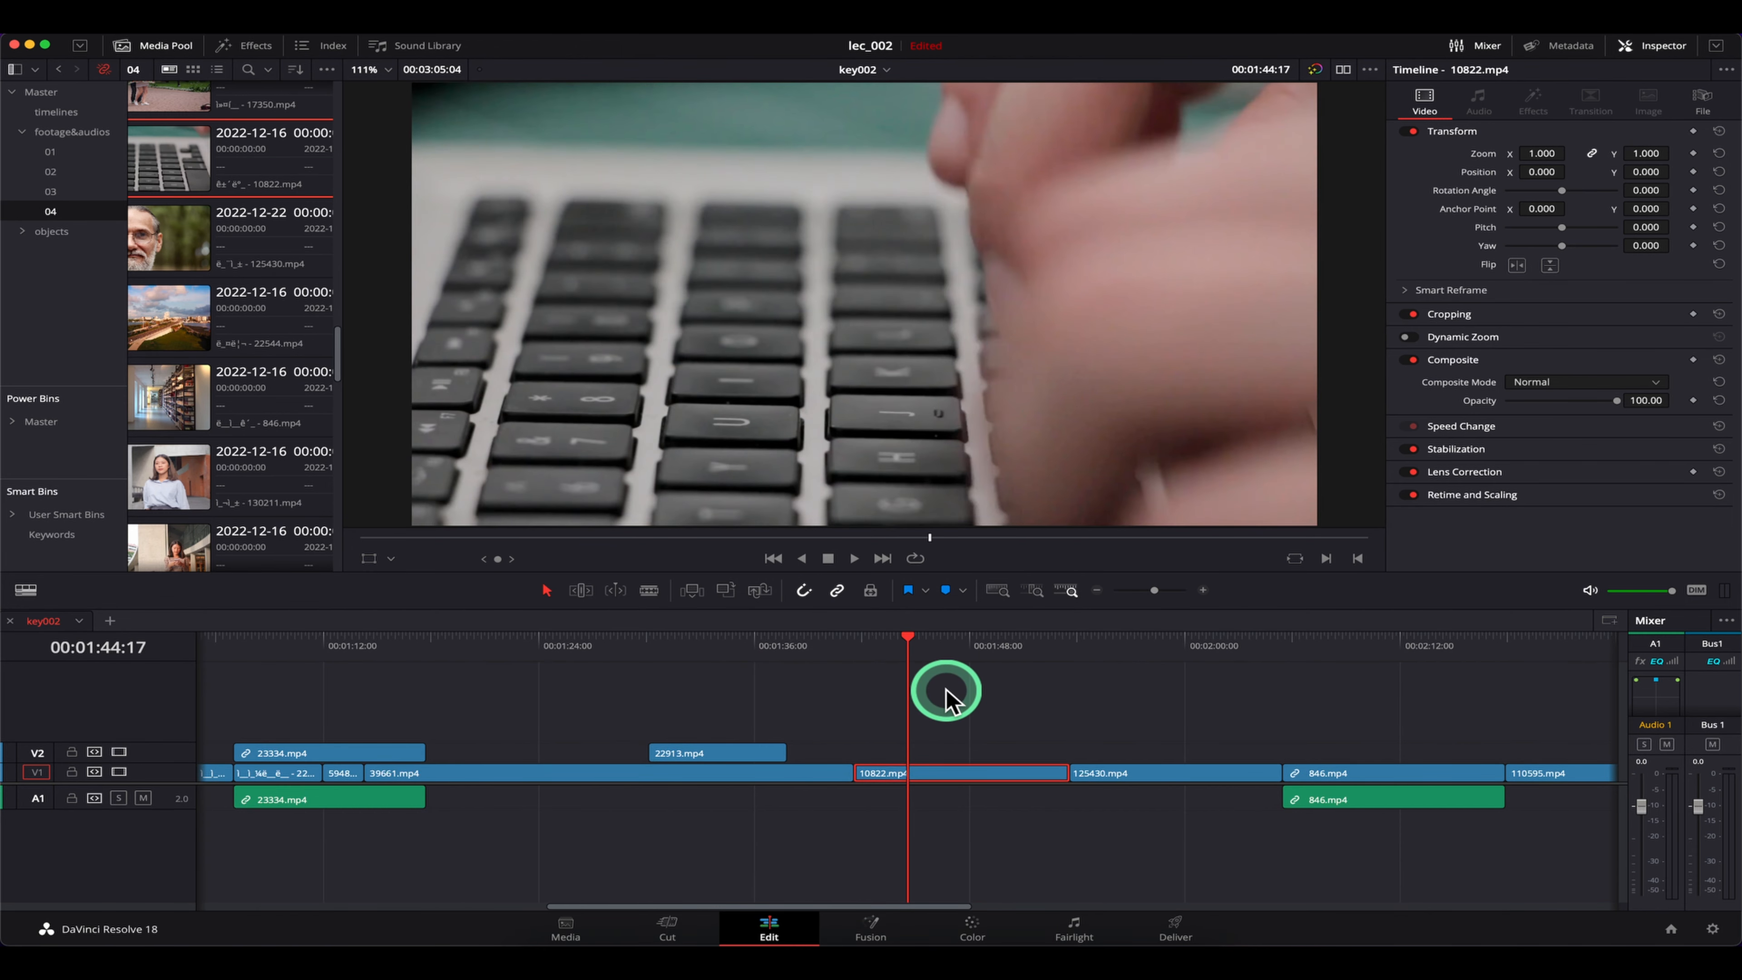
key(Home)
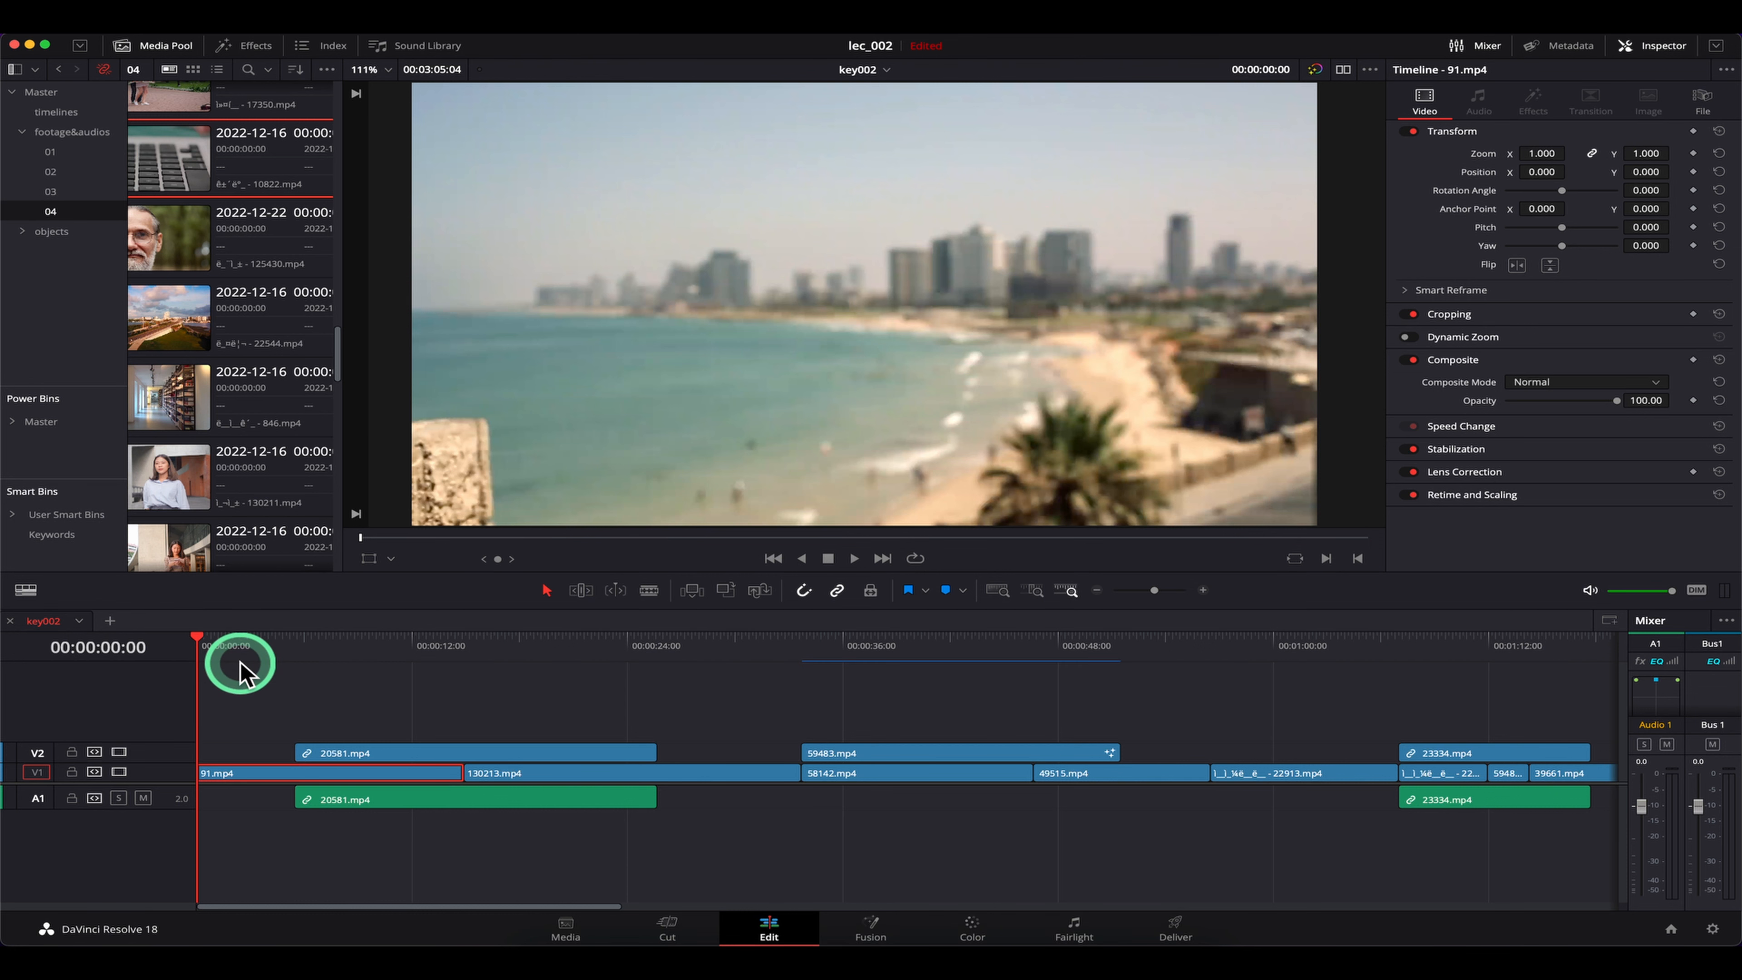
key(End)
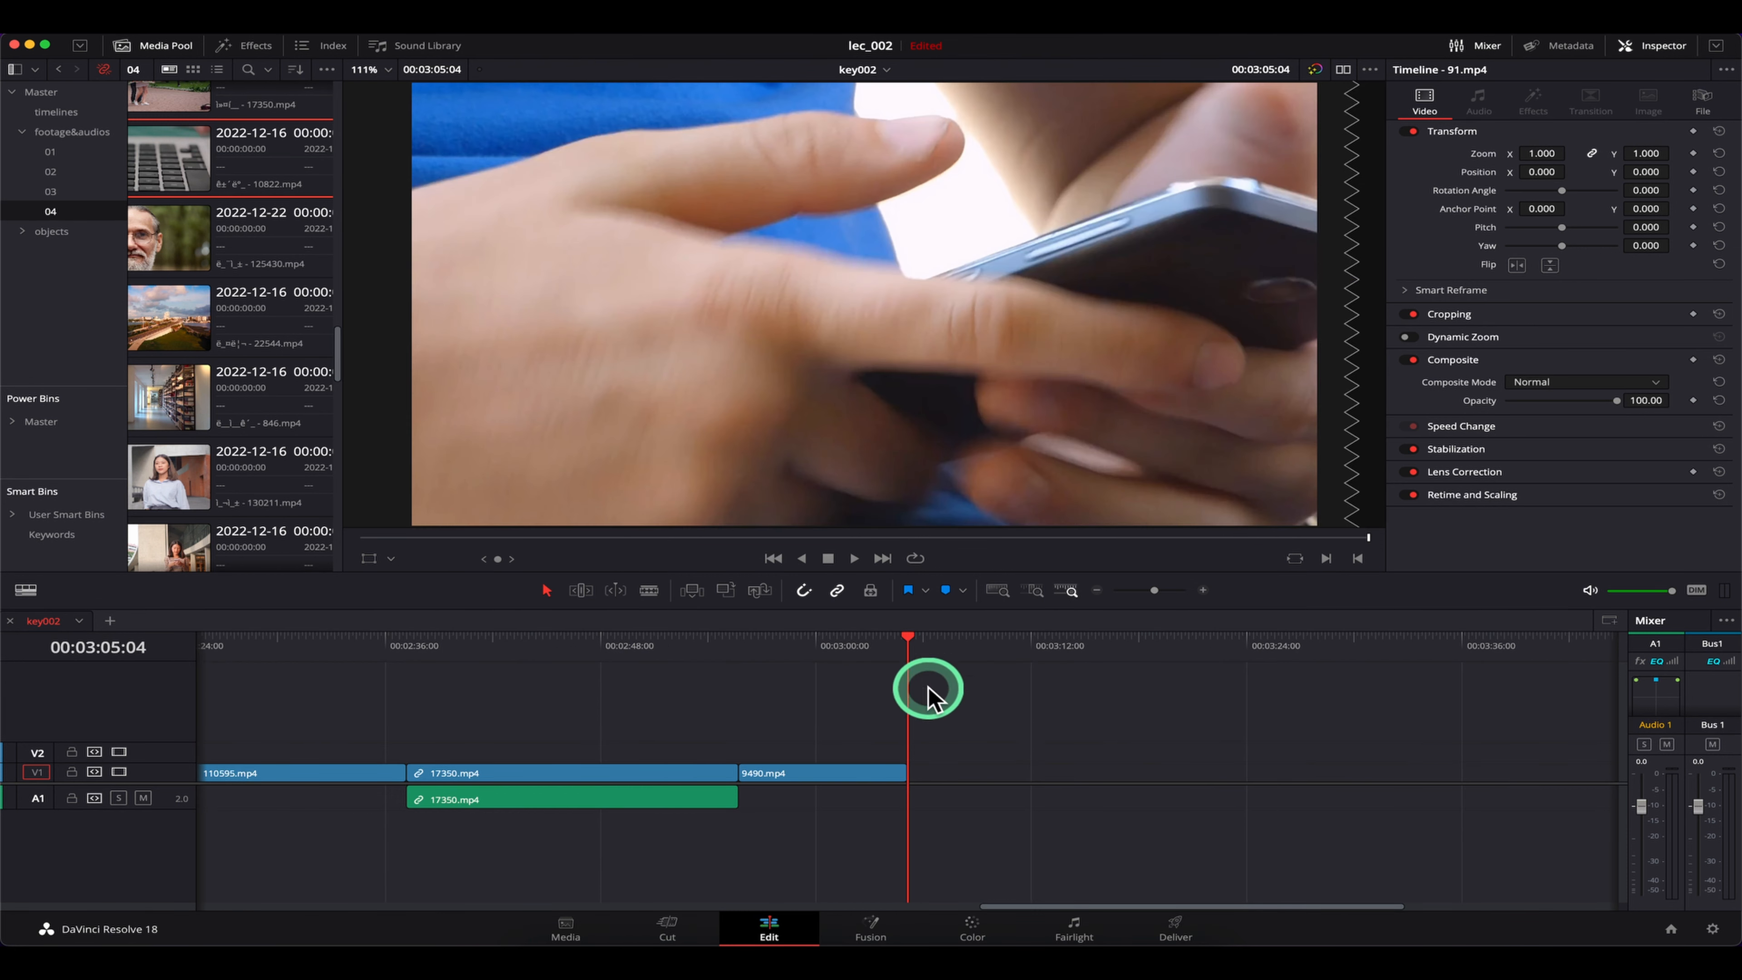
Mark an in/out range from 00:01:17:22 to 00:02:22:09 on the timeline, and park the playhead inside it at 00:01:48:28
scroll(889, 705, down, 5)
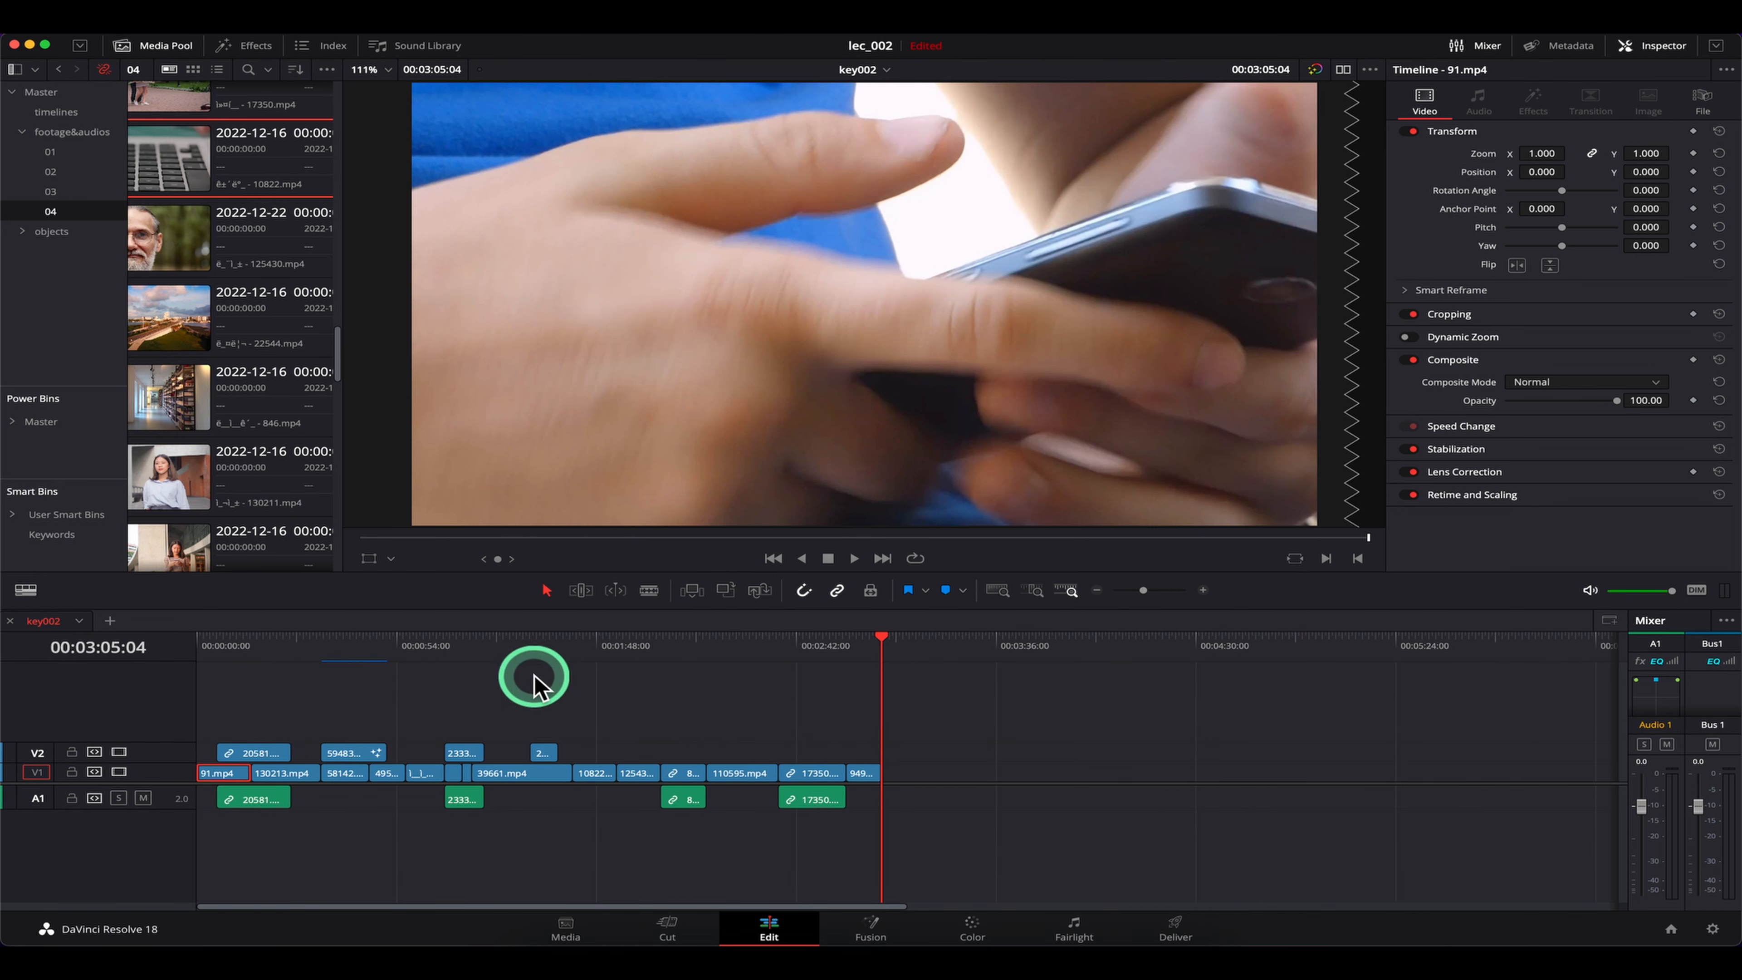
click(559, 686)
scroll(618, 721, up, 4)
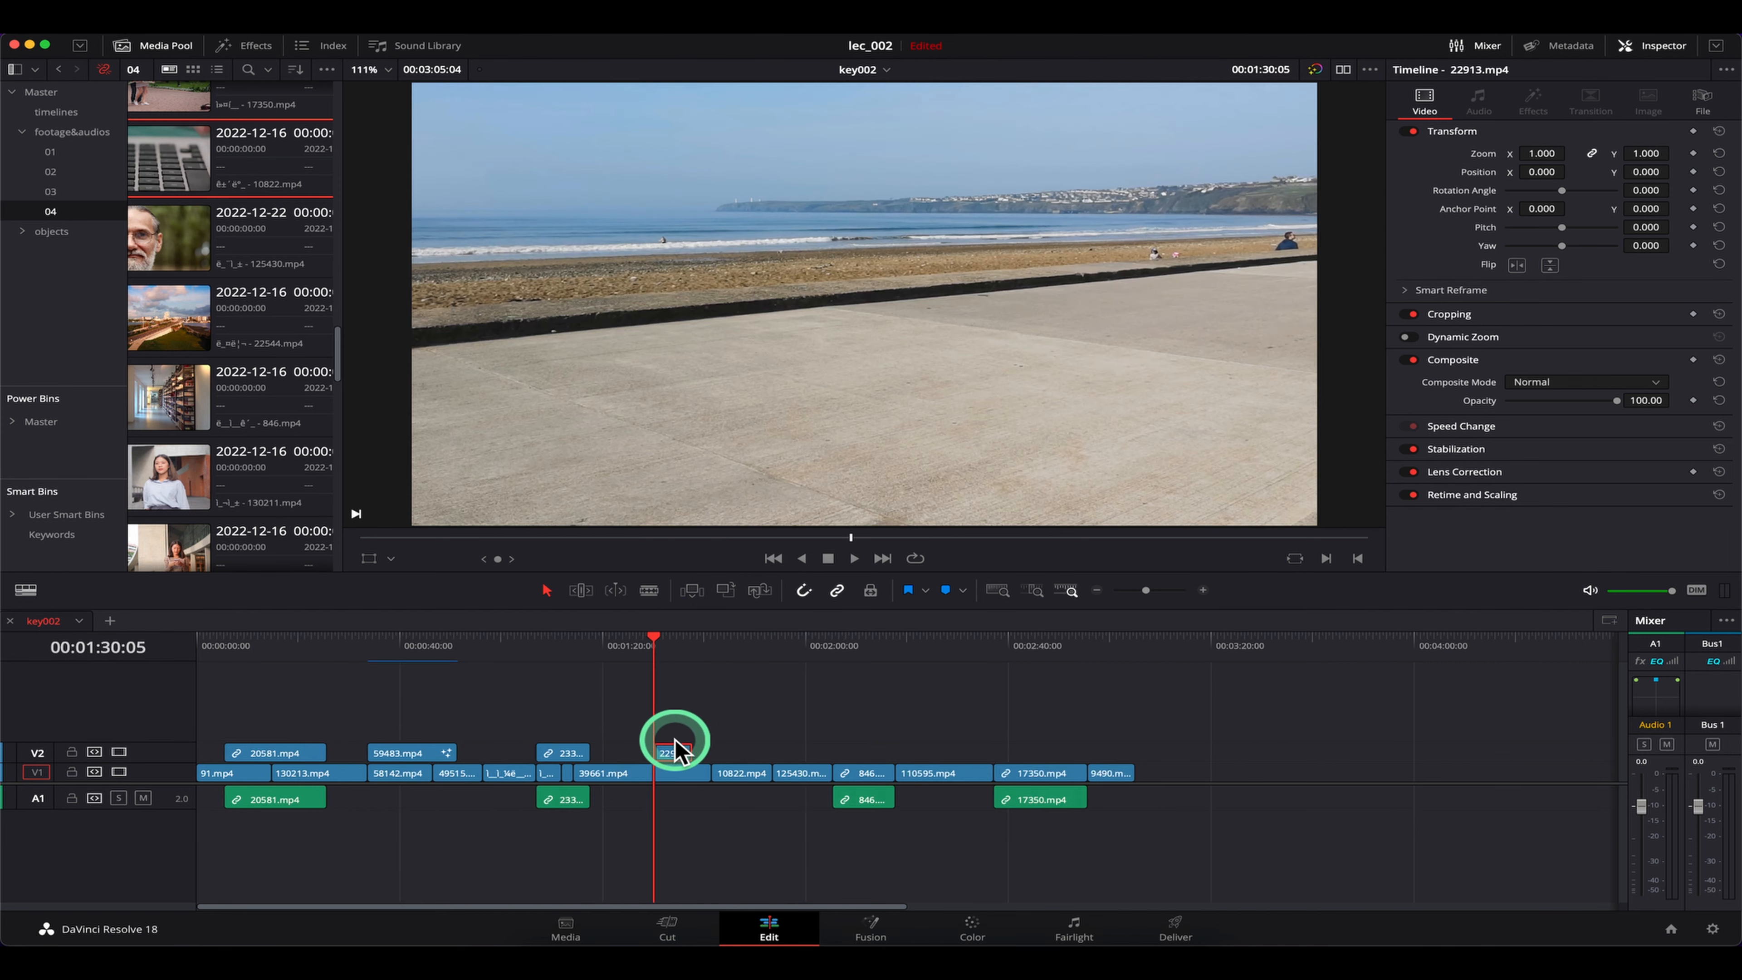
click(806, 649)
drag(811, 653, 1076, 655)
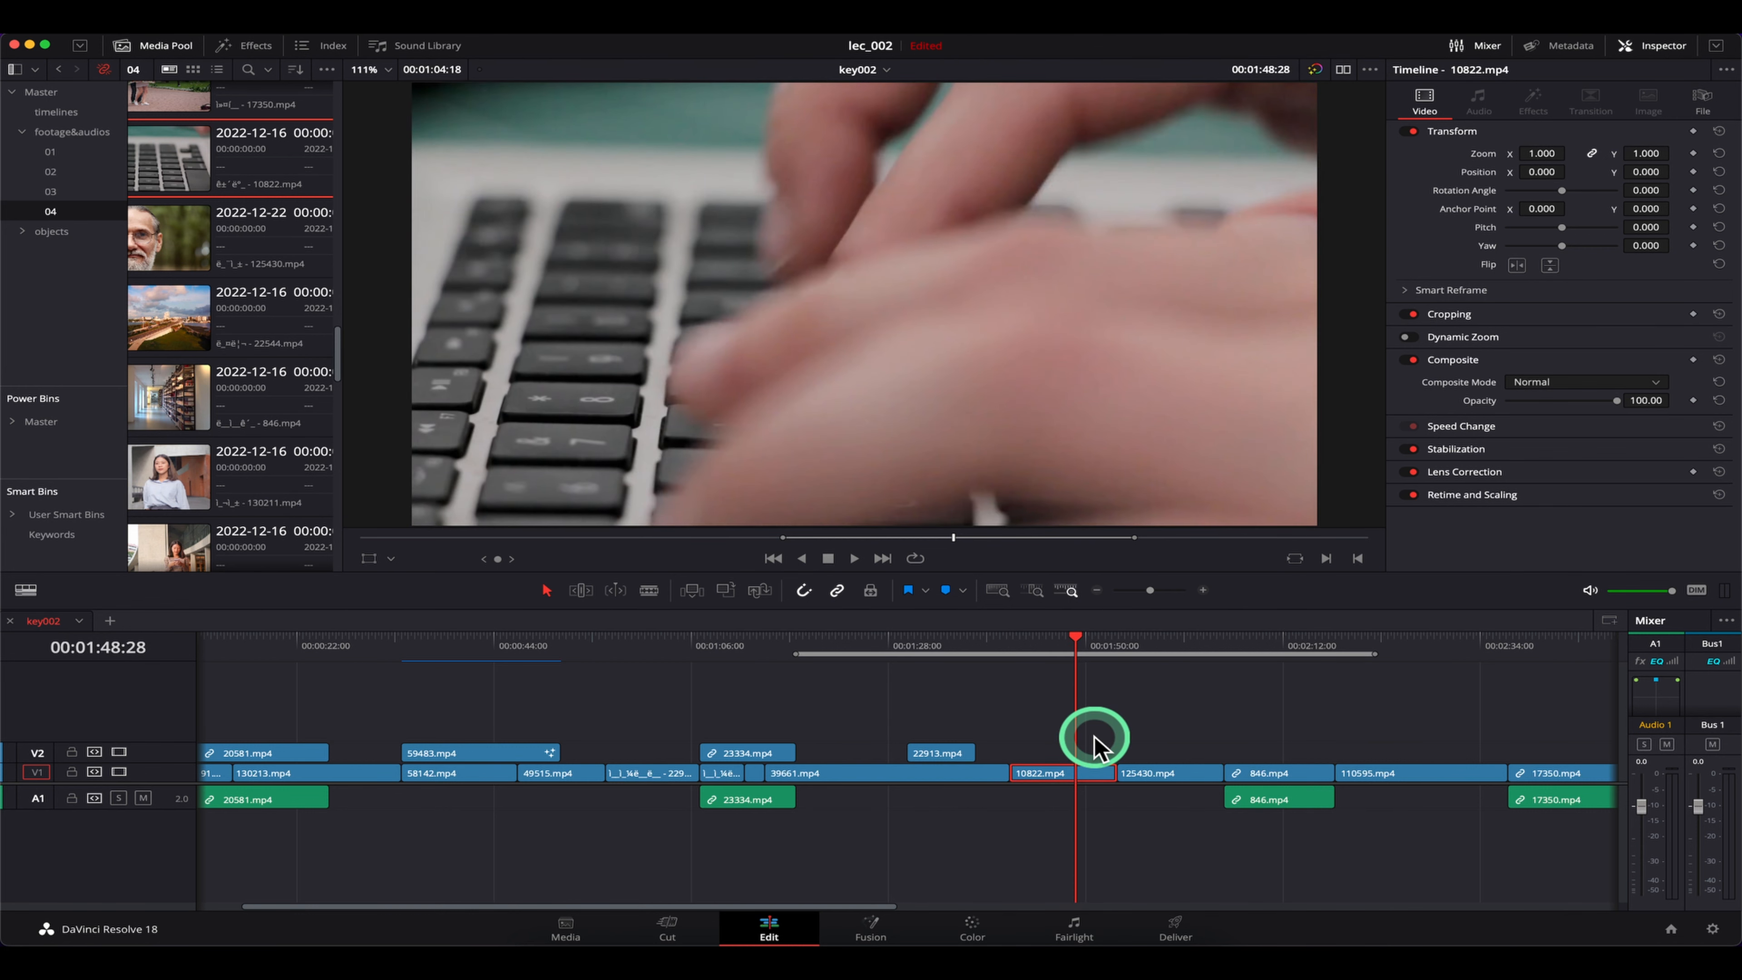
Go to the in point and the out point of the marked timeline range, and clear both marks
key(shift+i)
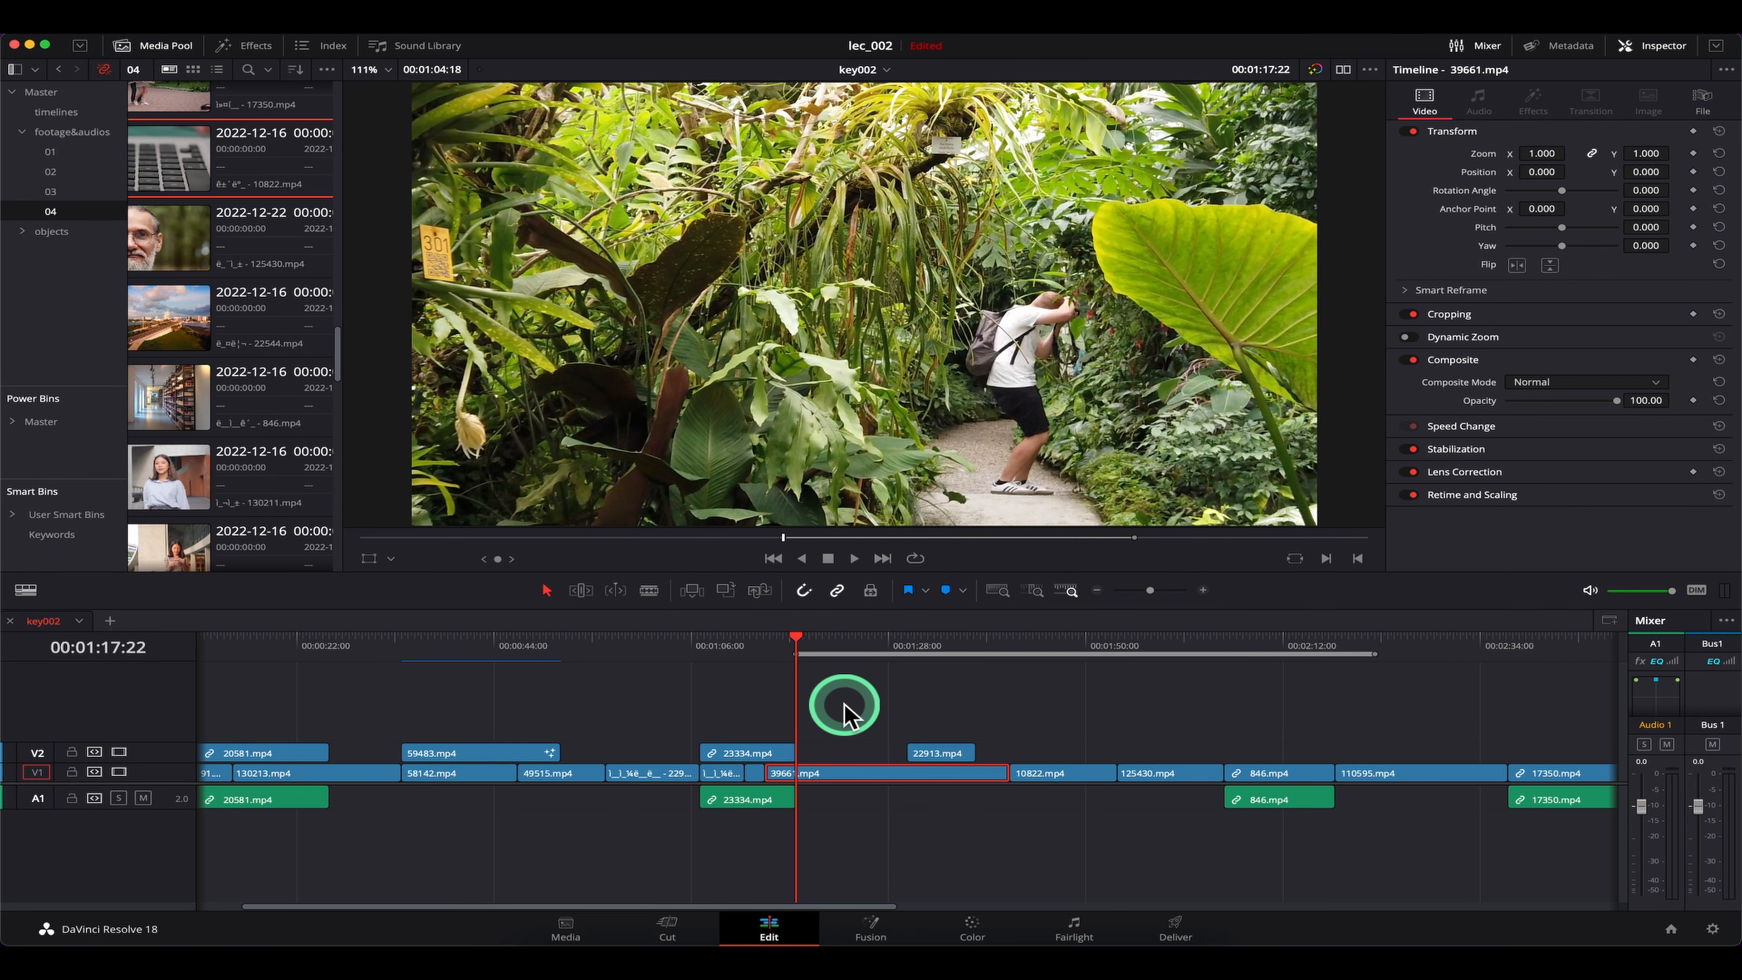
key(shift+o)
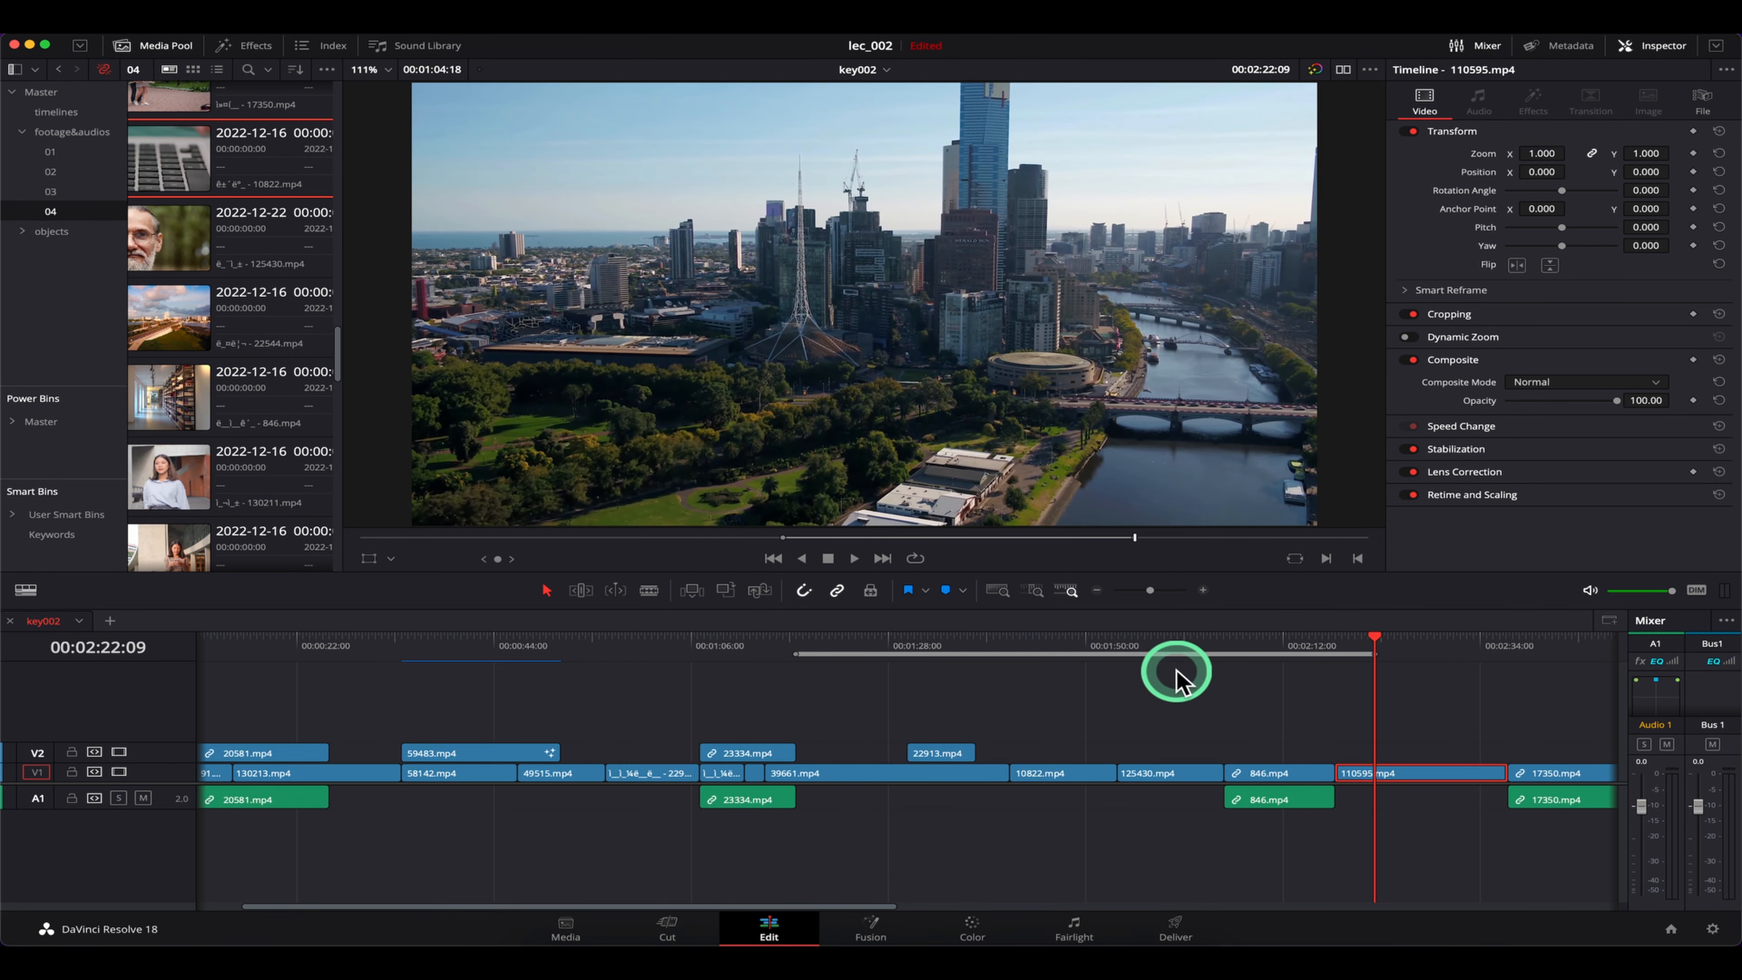
click(1177, 711)
key(alt+x)
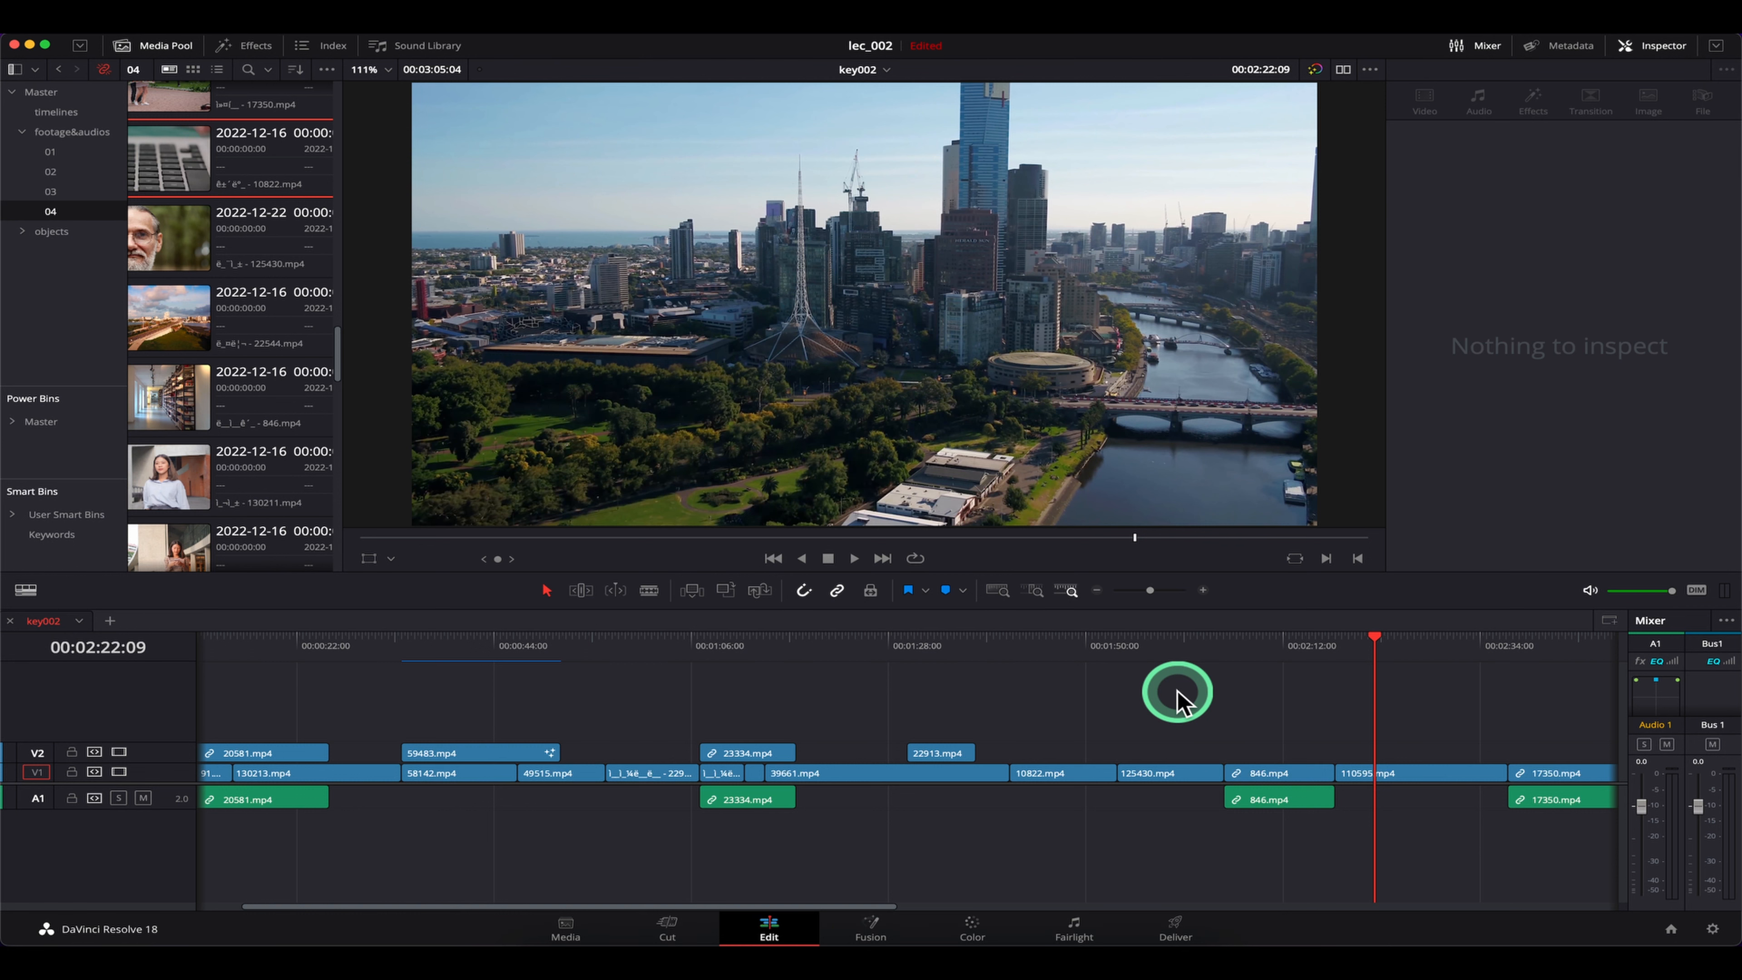
Go to the first and last frames of the unmarked timeline, fit it in view, and return the playhead to the start
key(Home)
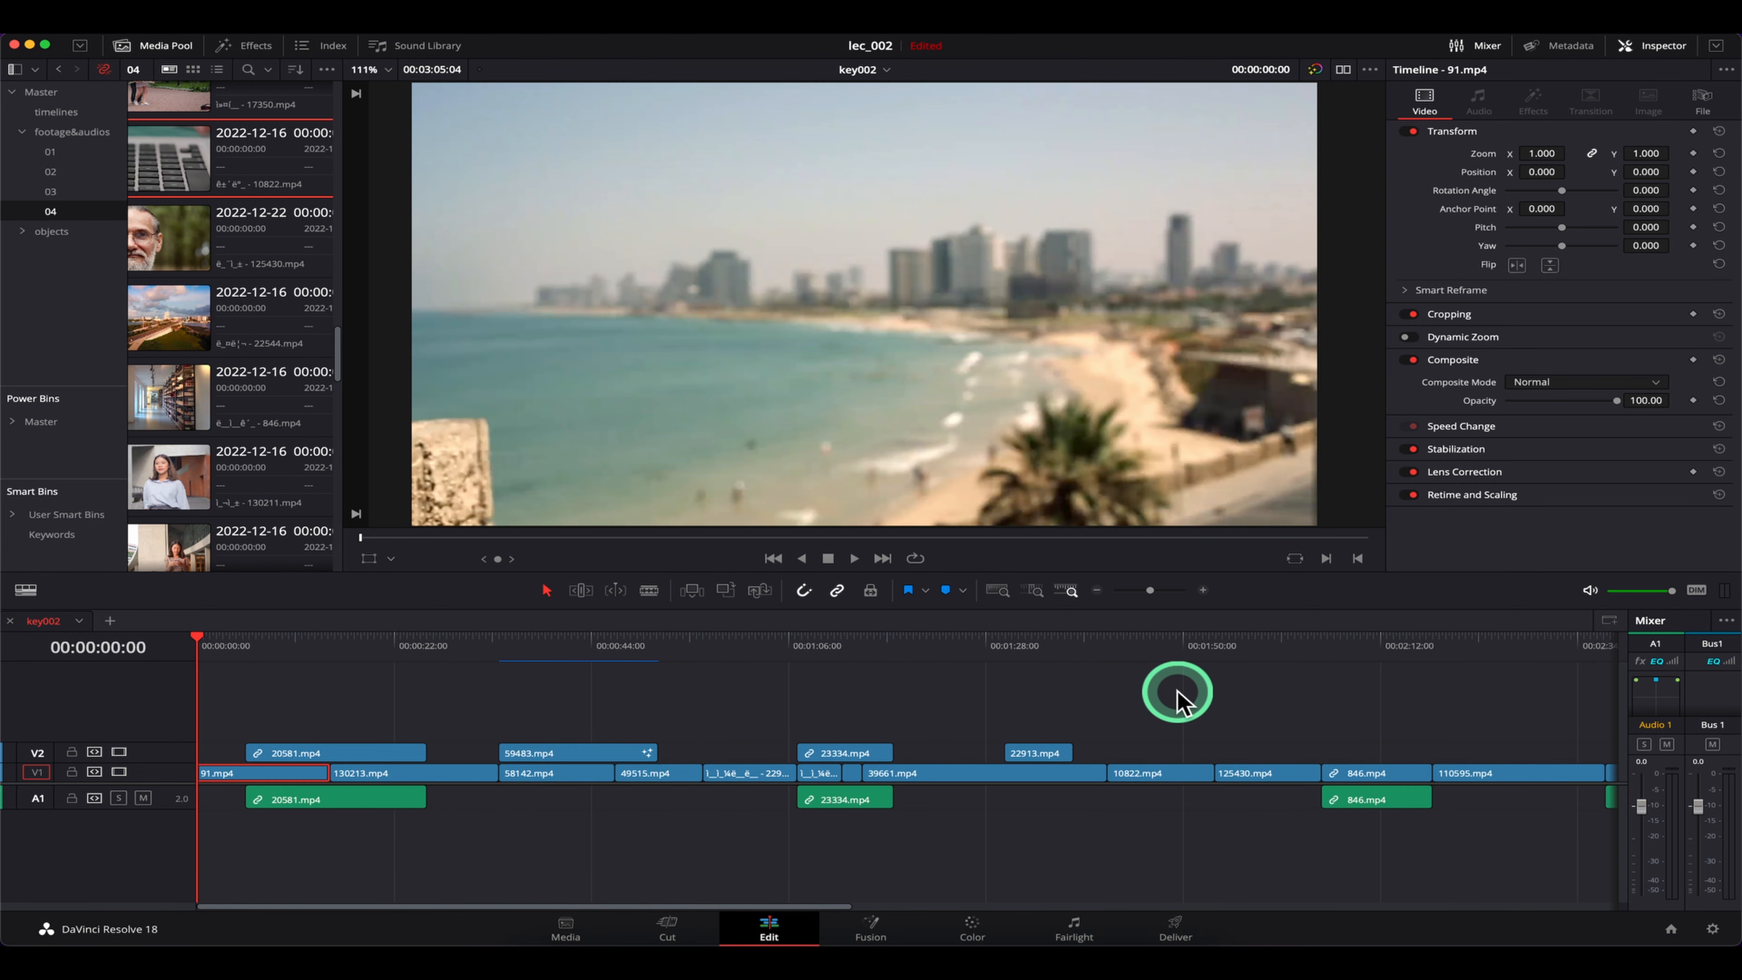
key(End)
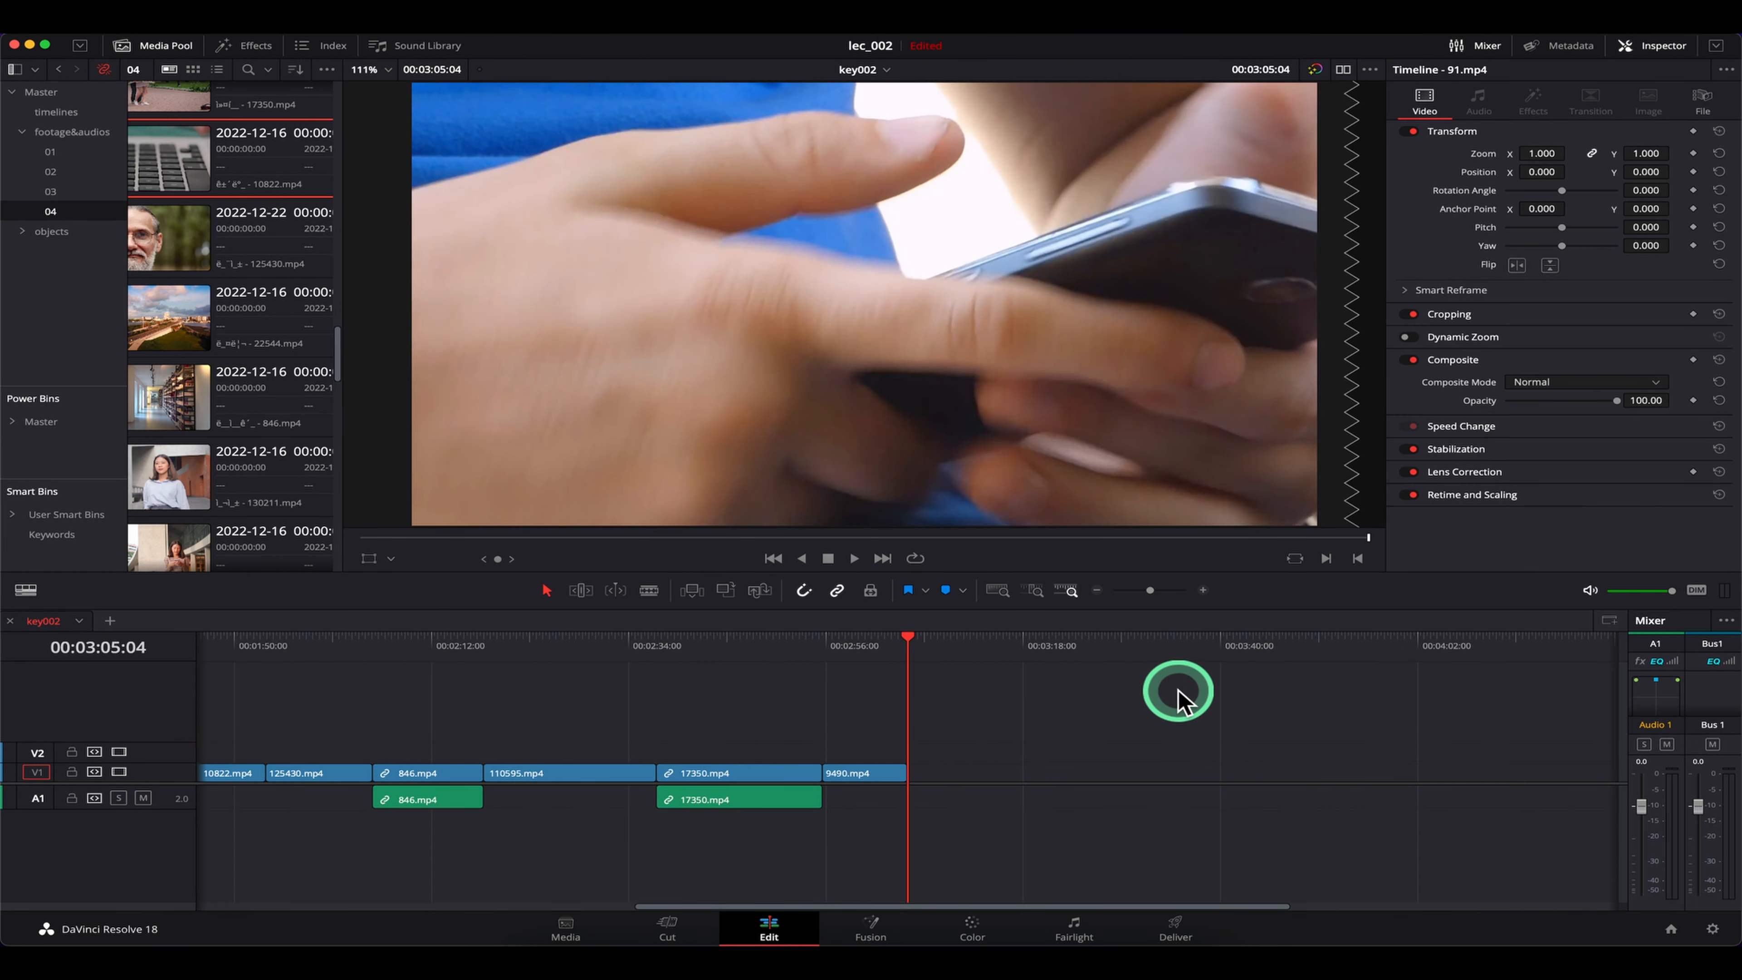
key(shift+z)
key(Home)
click(905, 652)
key(Home)
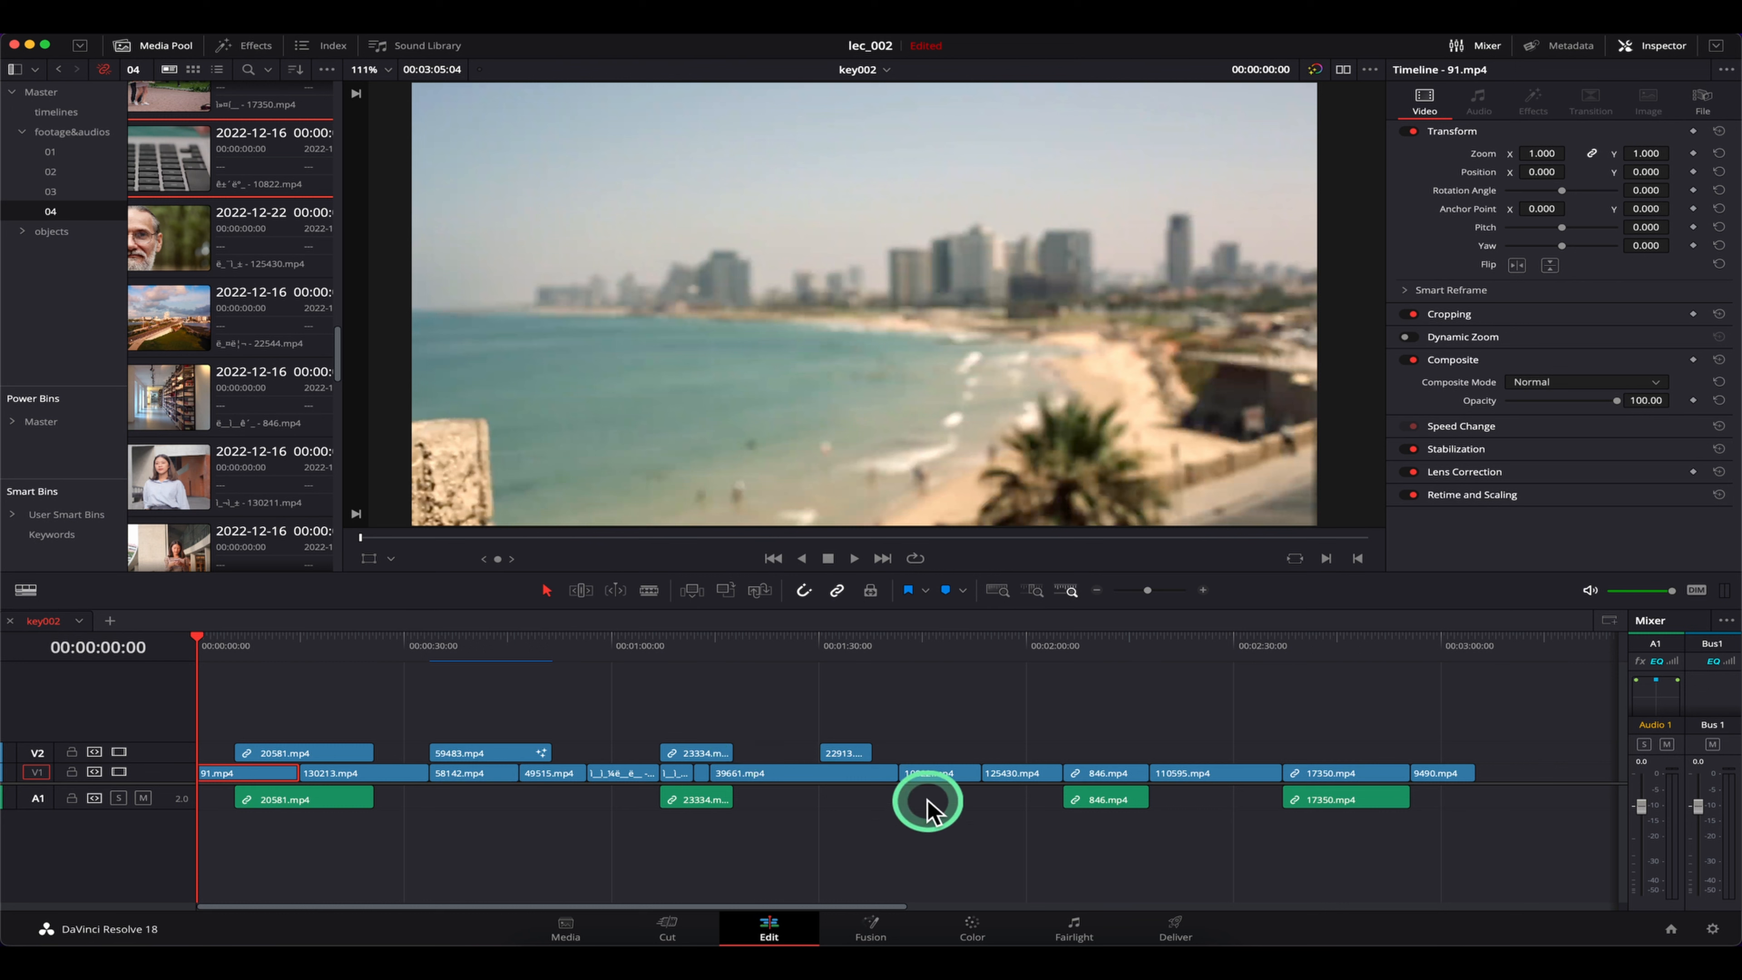
Mark the in/out range of V1 clip 10822.mp4 from 00:01:46:08, and switch the marked range to clip 125430.mp4 at 00:01:58:20
click(931, 663)
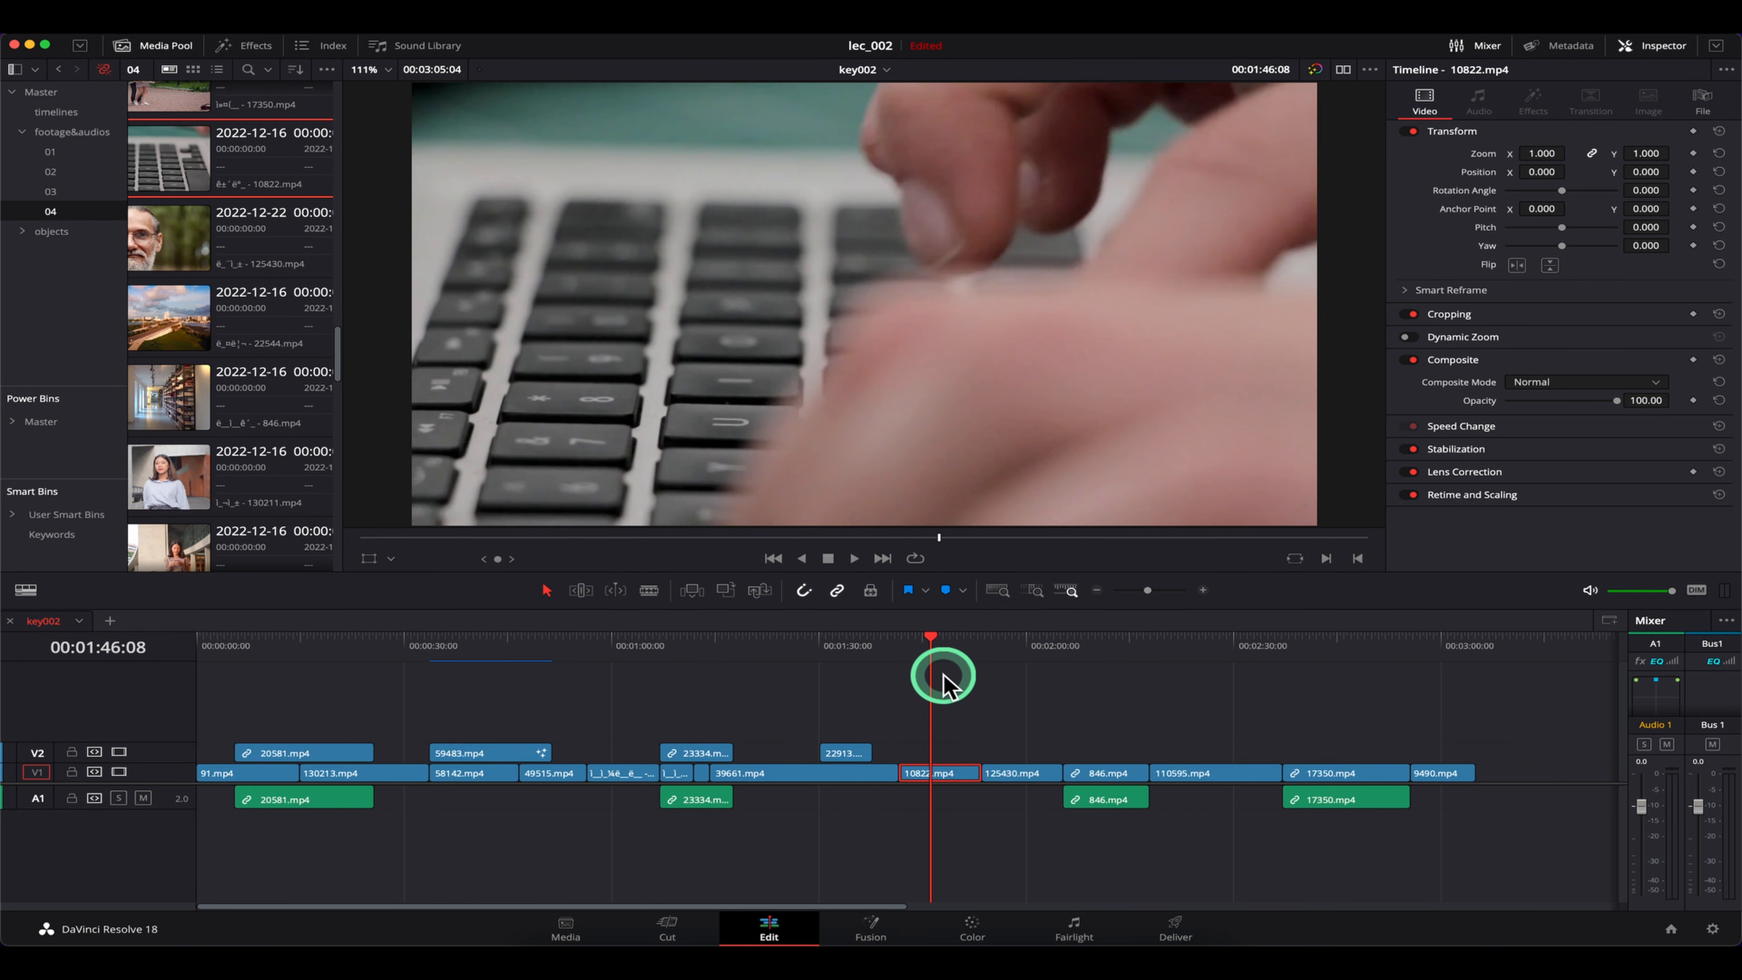
scroll(959, 707, up, 5)
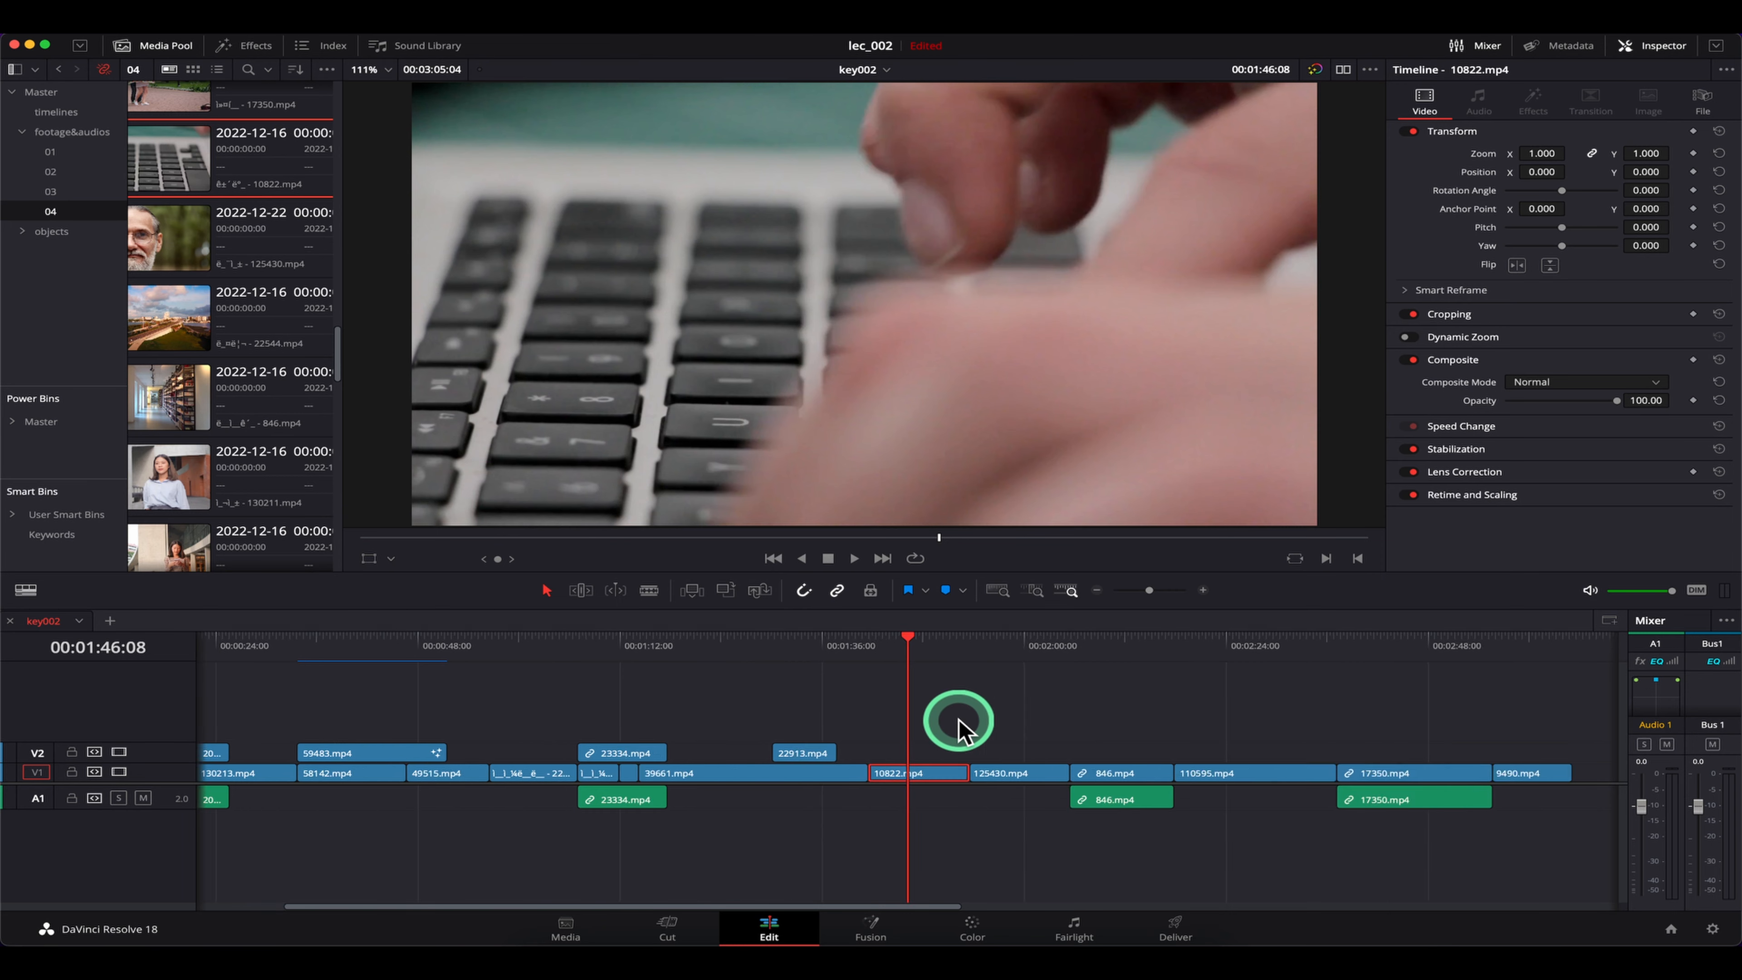
key(x)
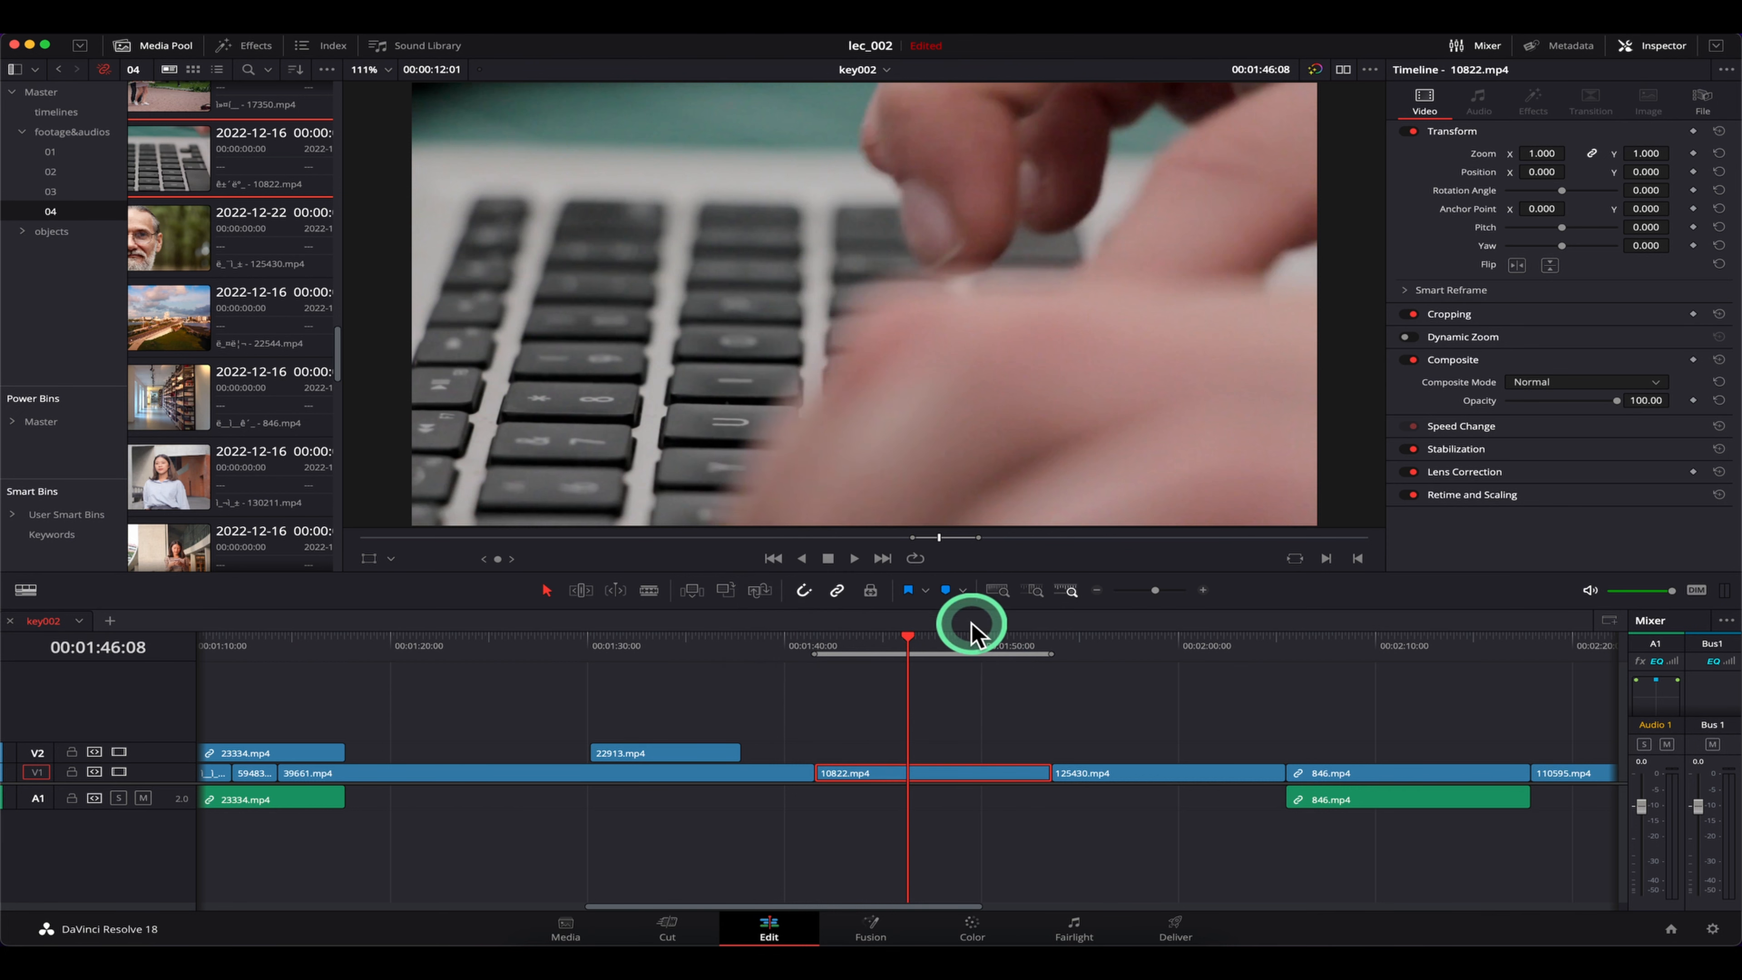
click(1151, 648)
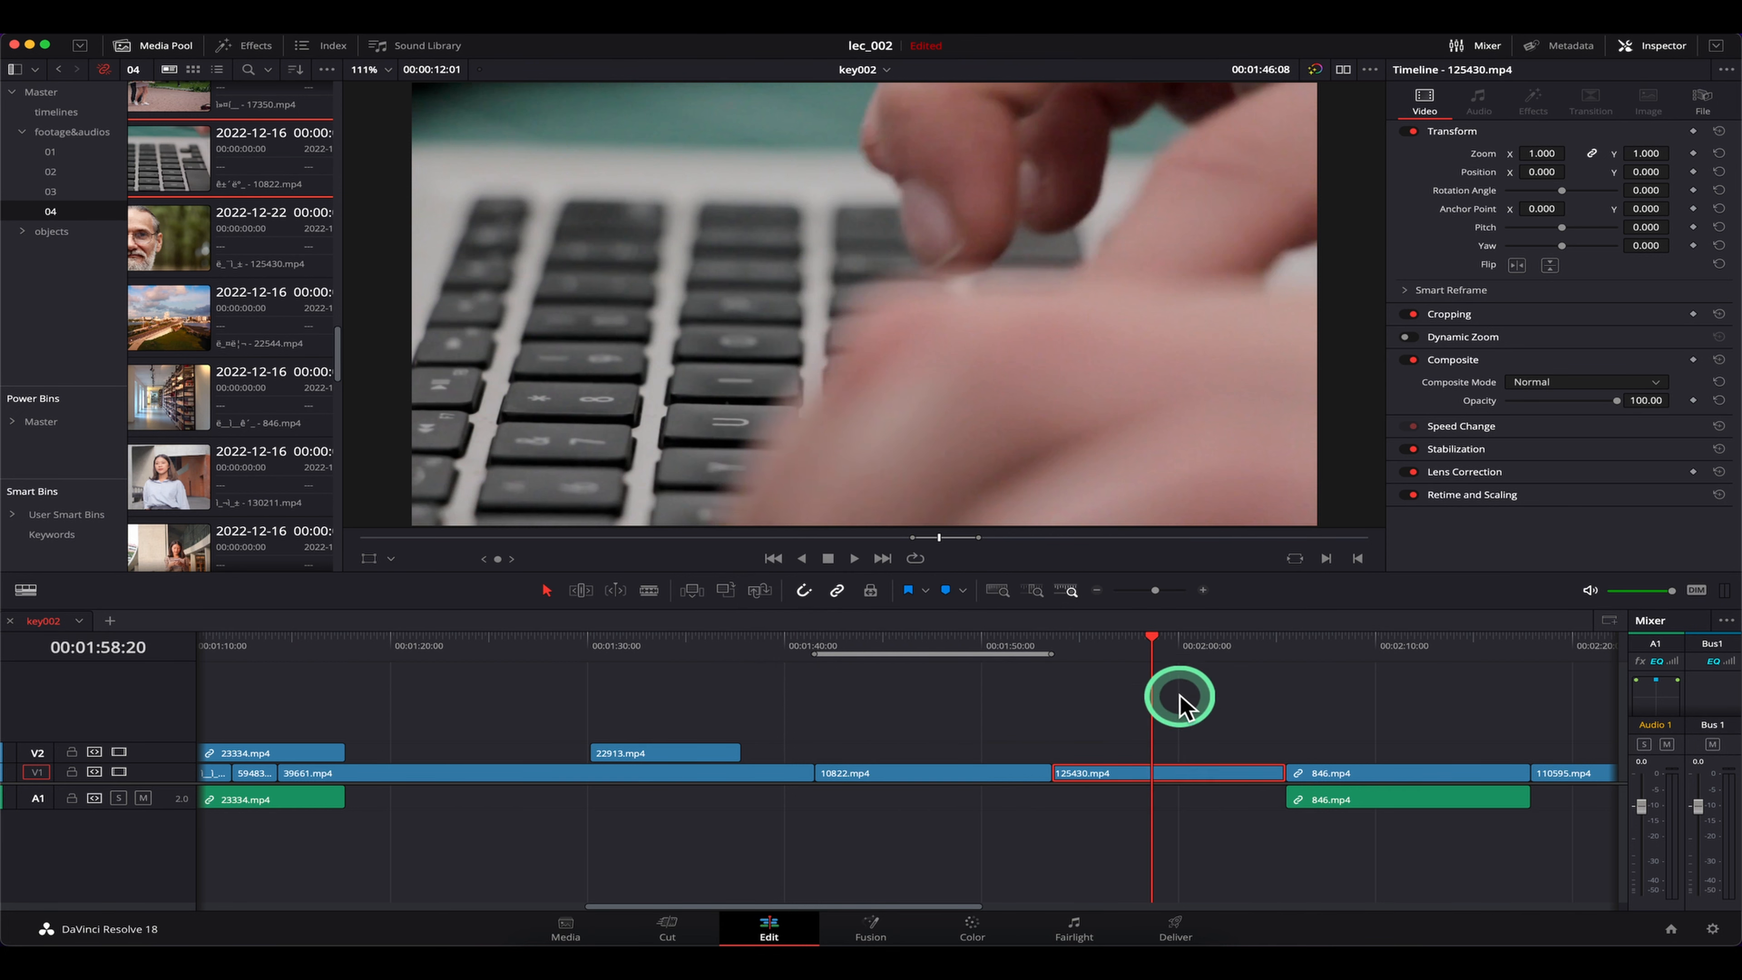
key(x)
Set the in/out range to V1 clip 10822.mp4 with the playhead at 00:01:47:13, and clear the clip selection
click(931, 649)
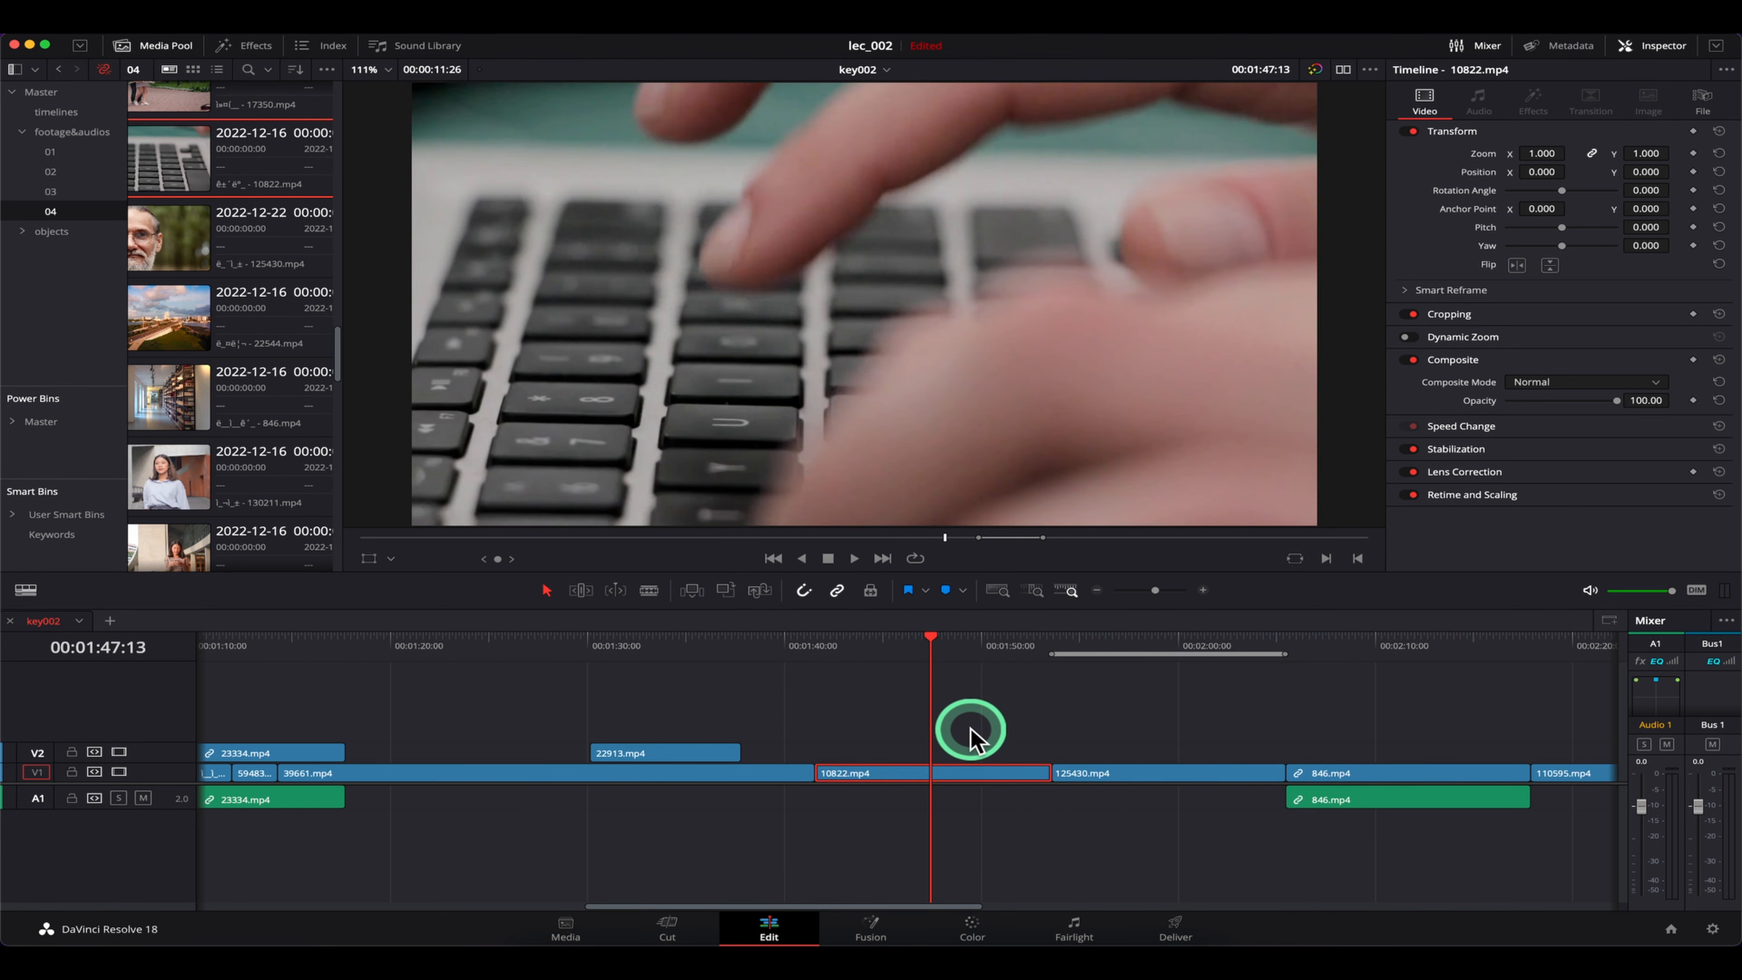
scroll(988, 754, down, 3)
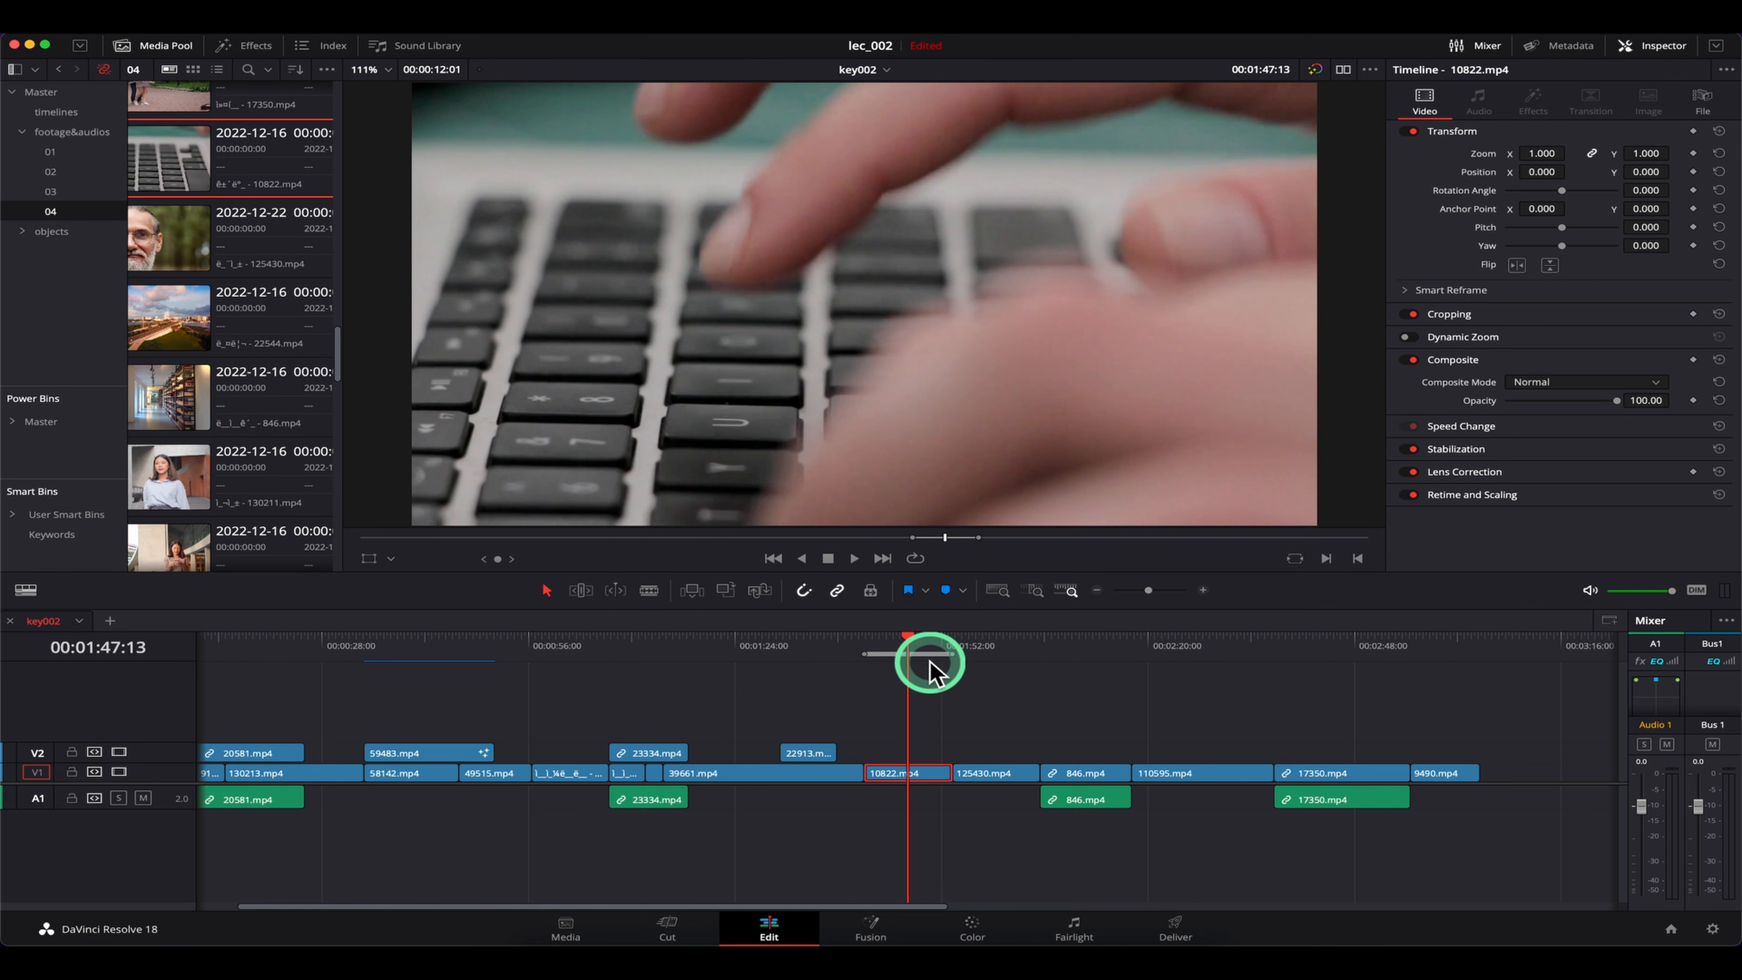
click(923, 709)
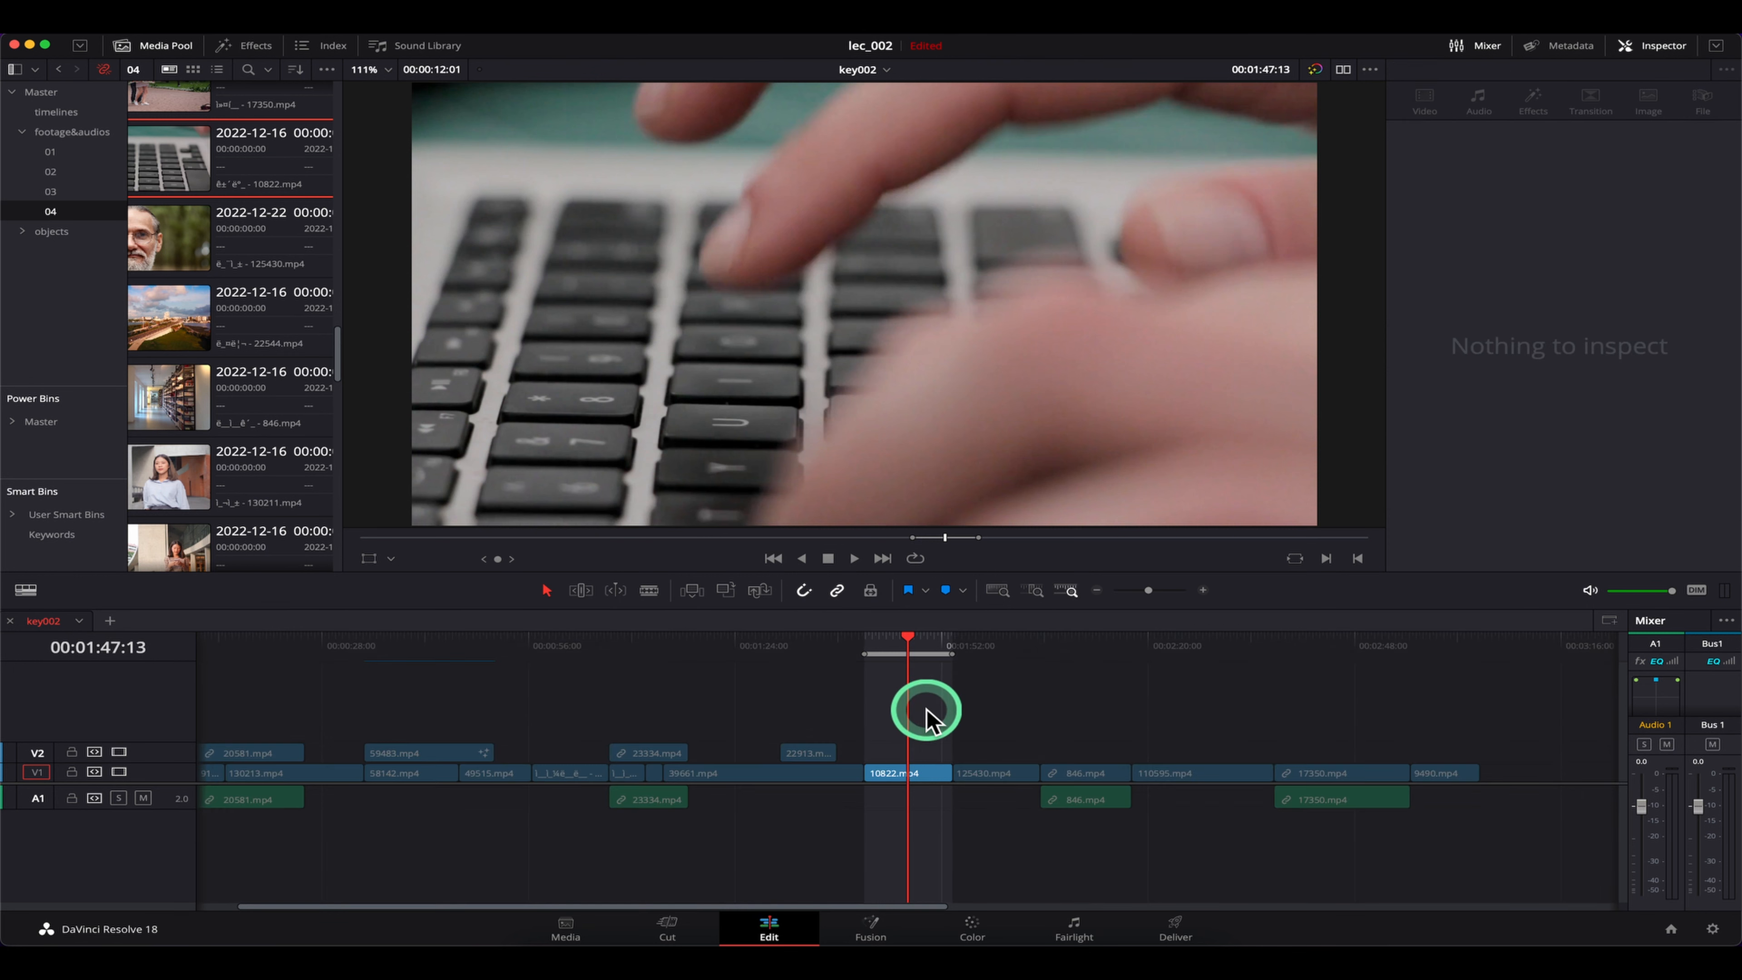
Try deleting the marked clip 10822.mp4 and overwriting its range with media pool clip 125430.mp4, and undo each edit
key(BackSpace)
key(super+z)
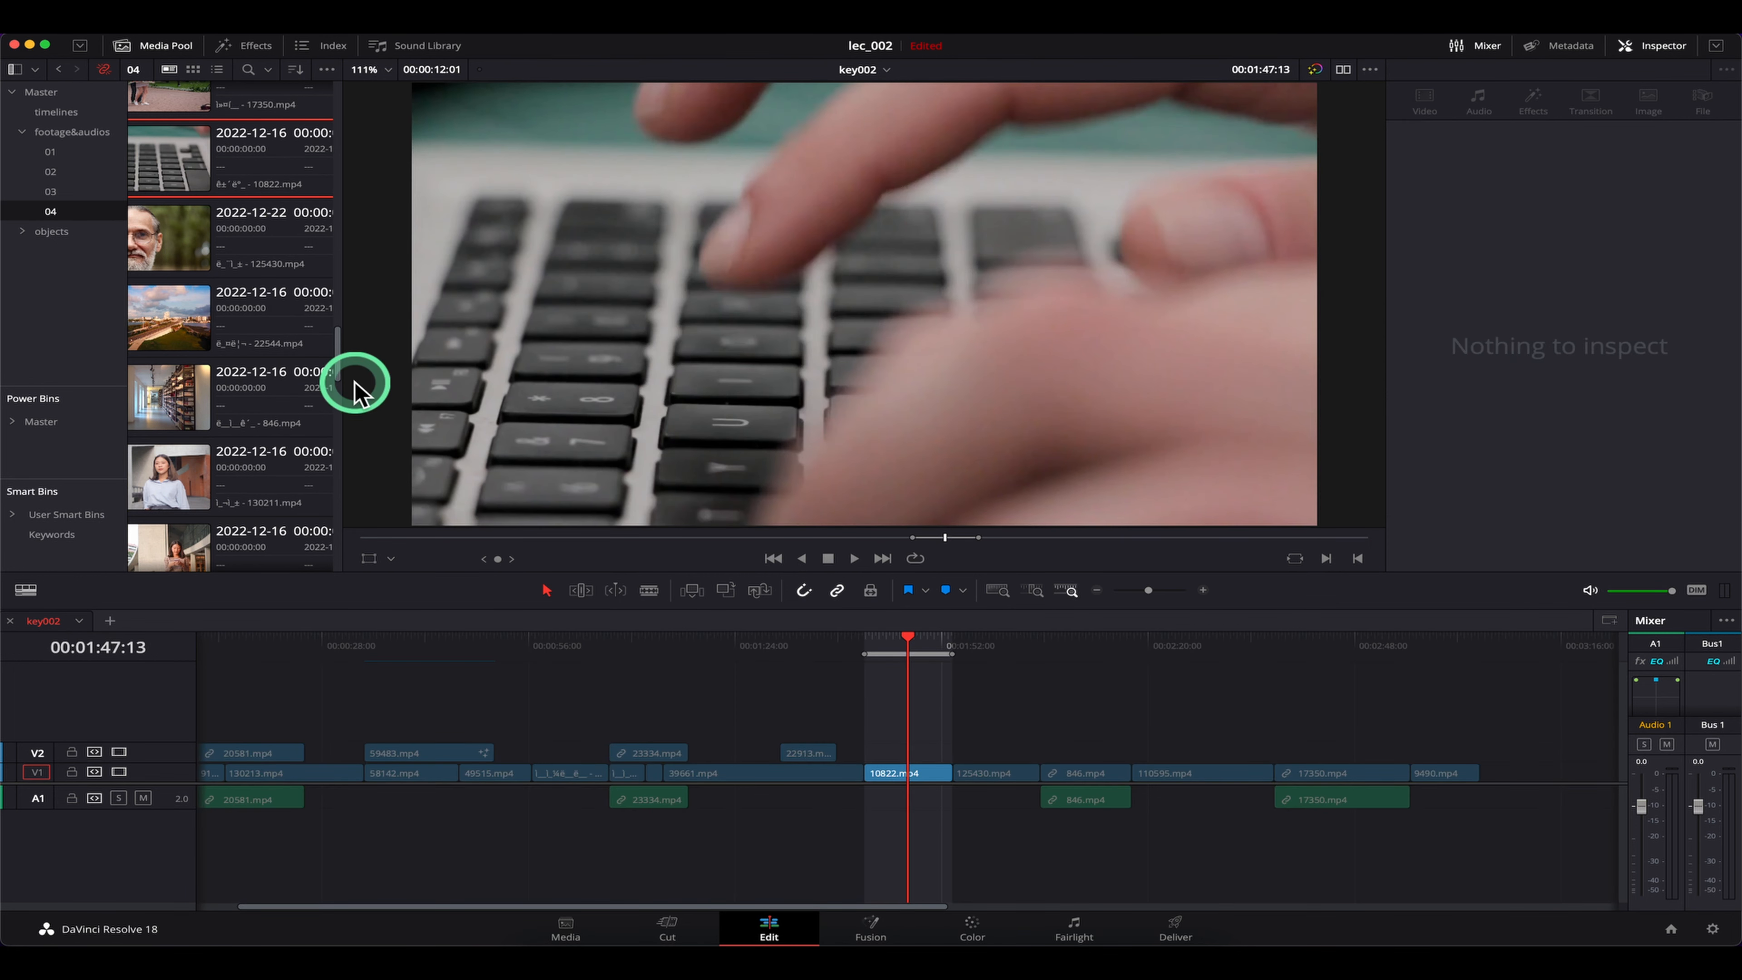
drag(168, 237, 1262, 256)
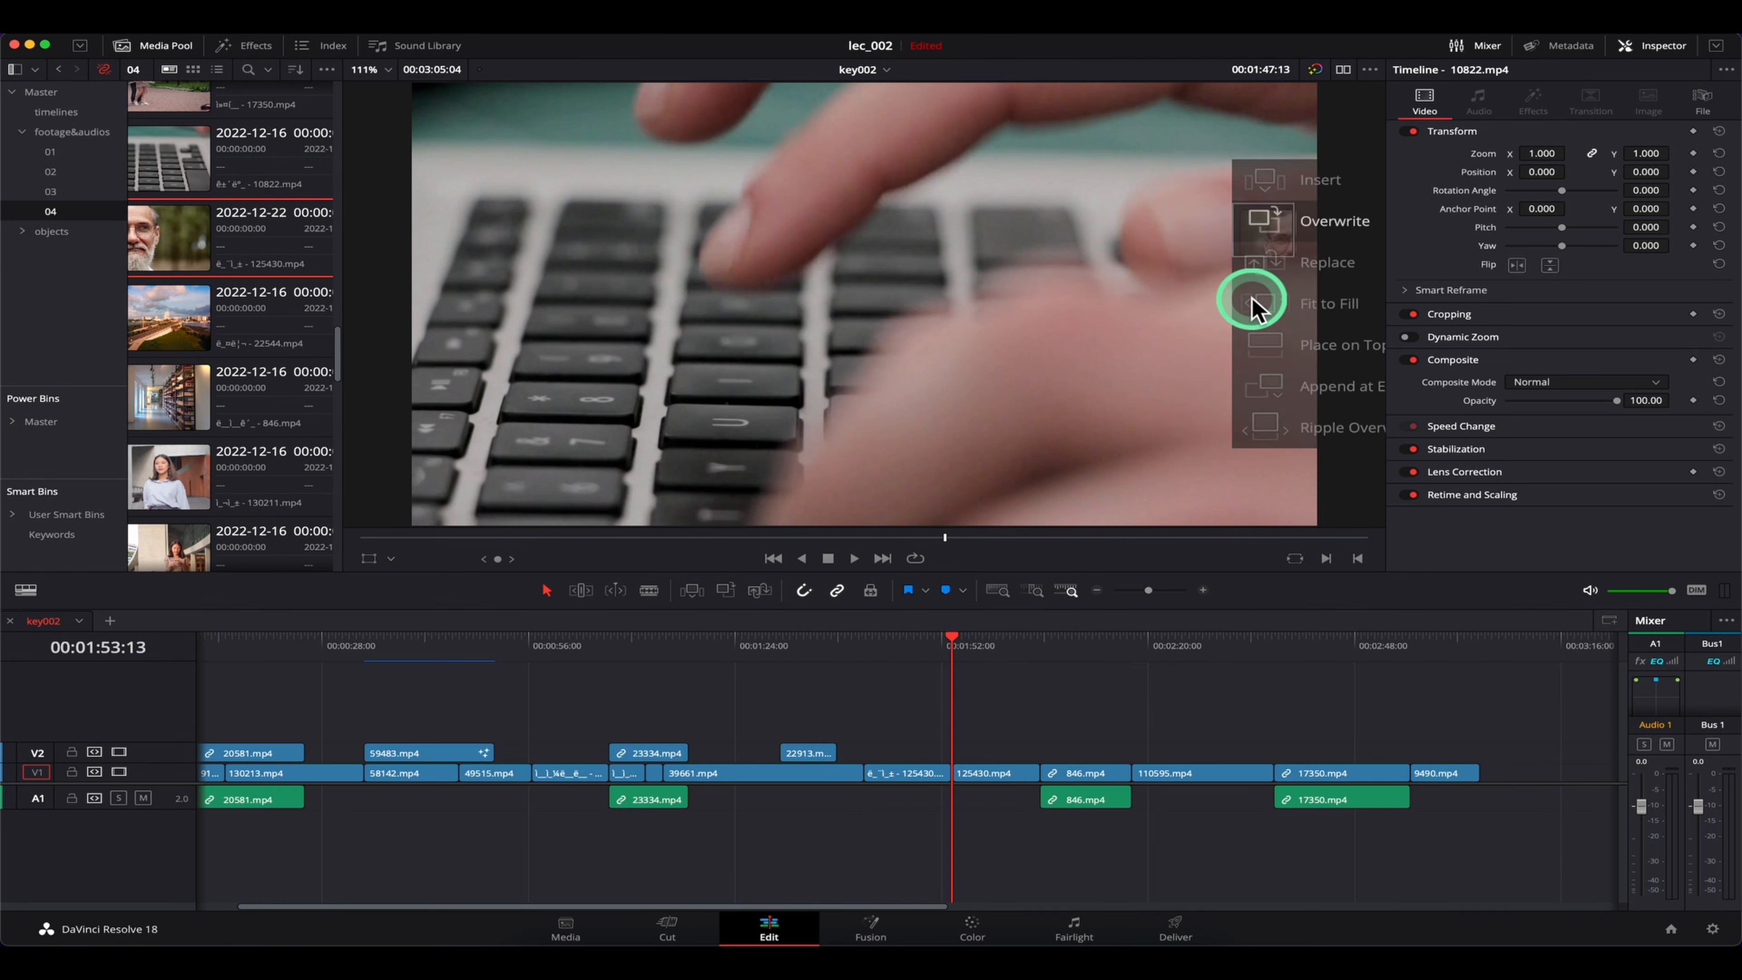
click(917, 644)
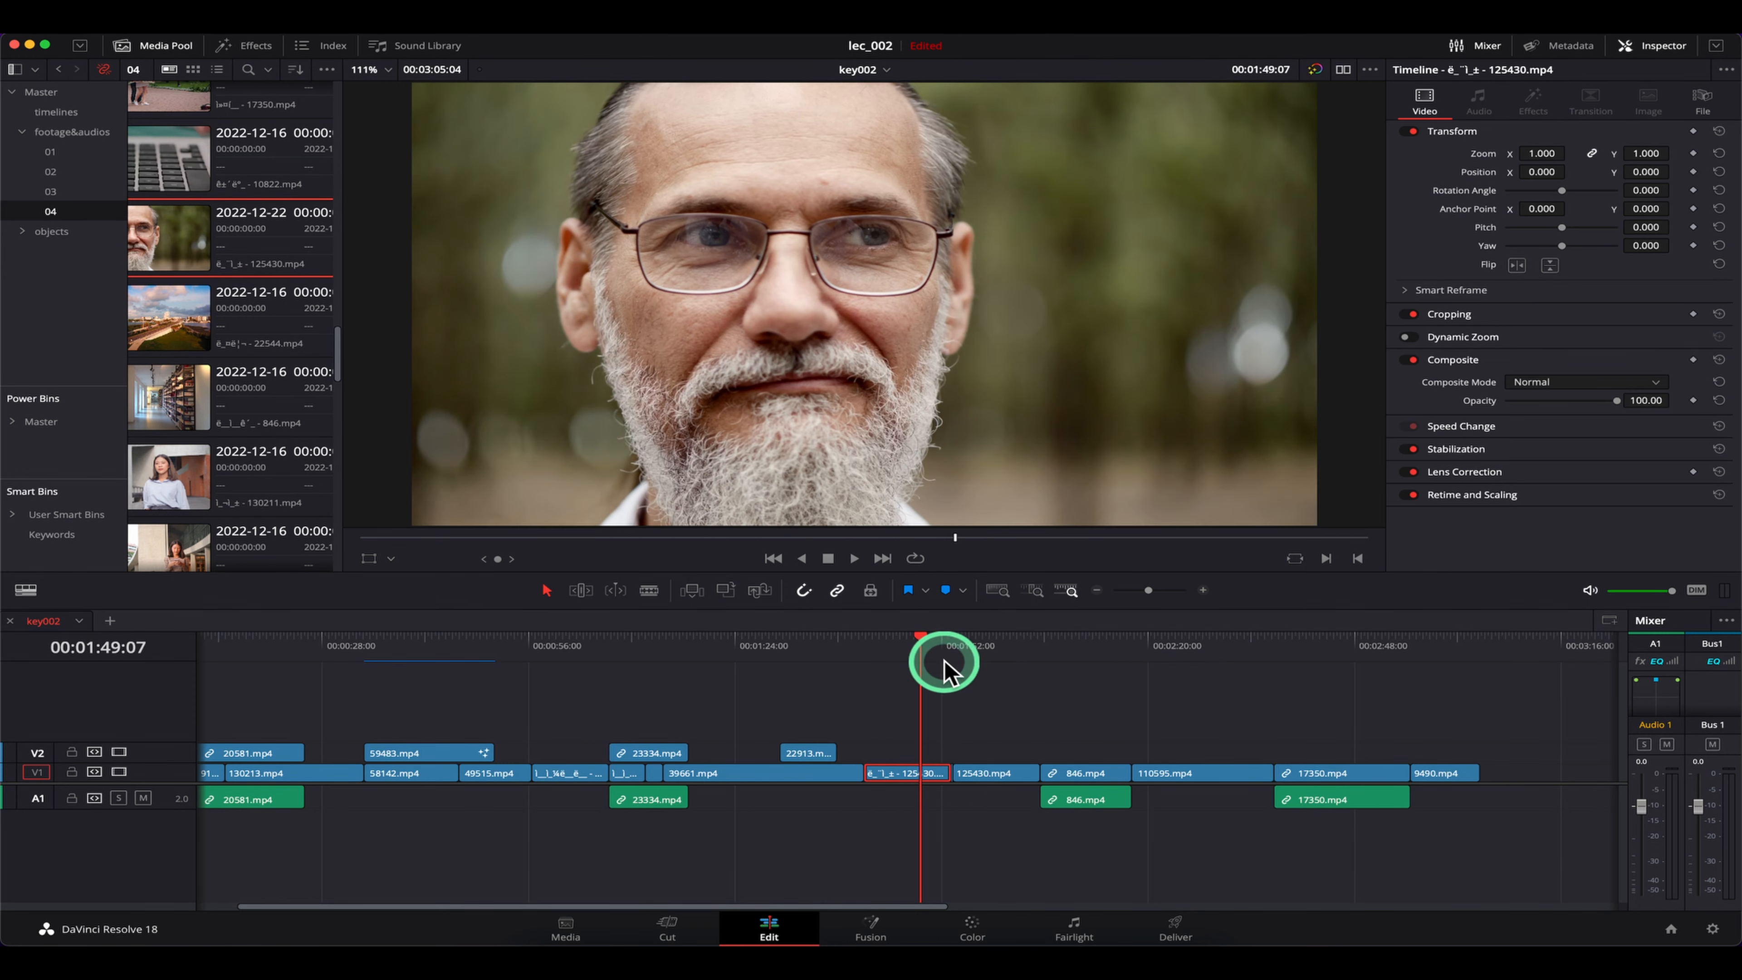
key(super+z)
Place media pool clip 125430.mp4 on top of V1 clip 10822.mp4 in the marked range, and undo the edit
drag(192, 240, 1320, 343)
click(898, 637)
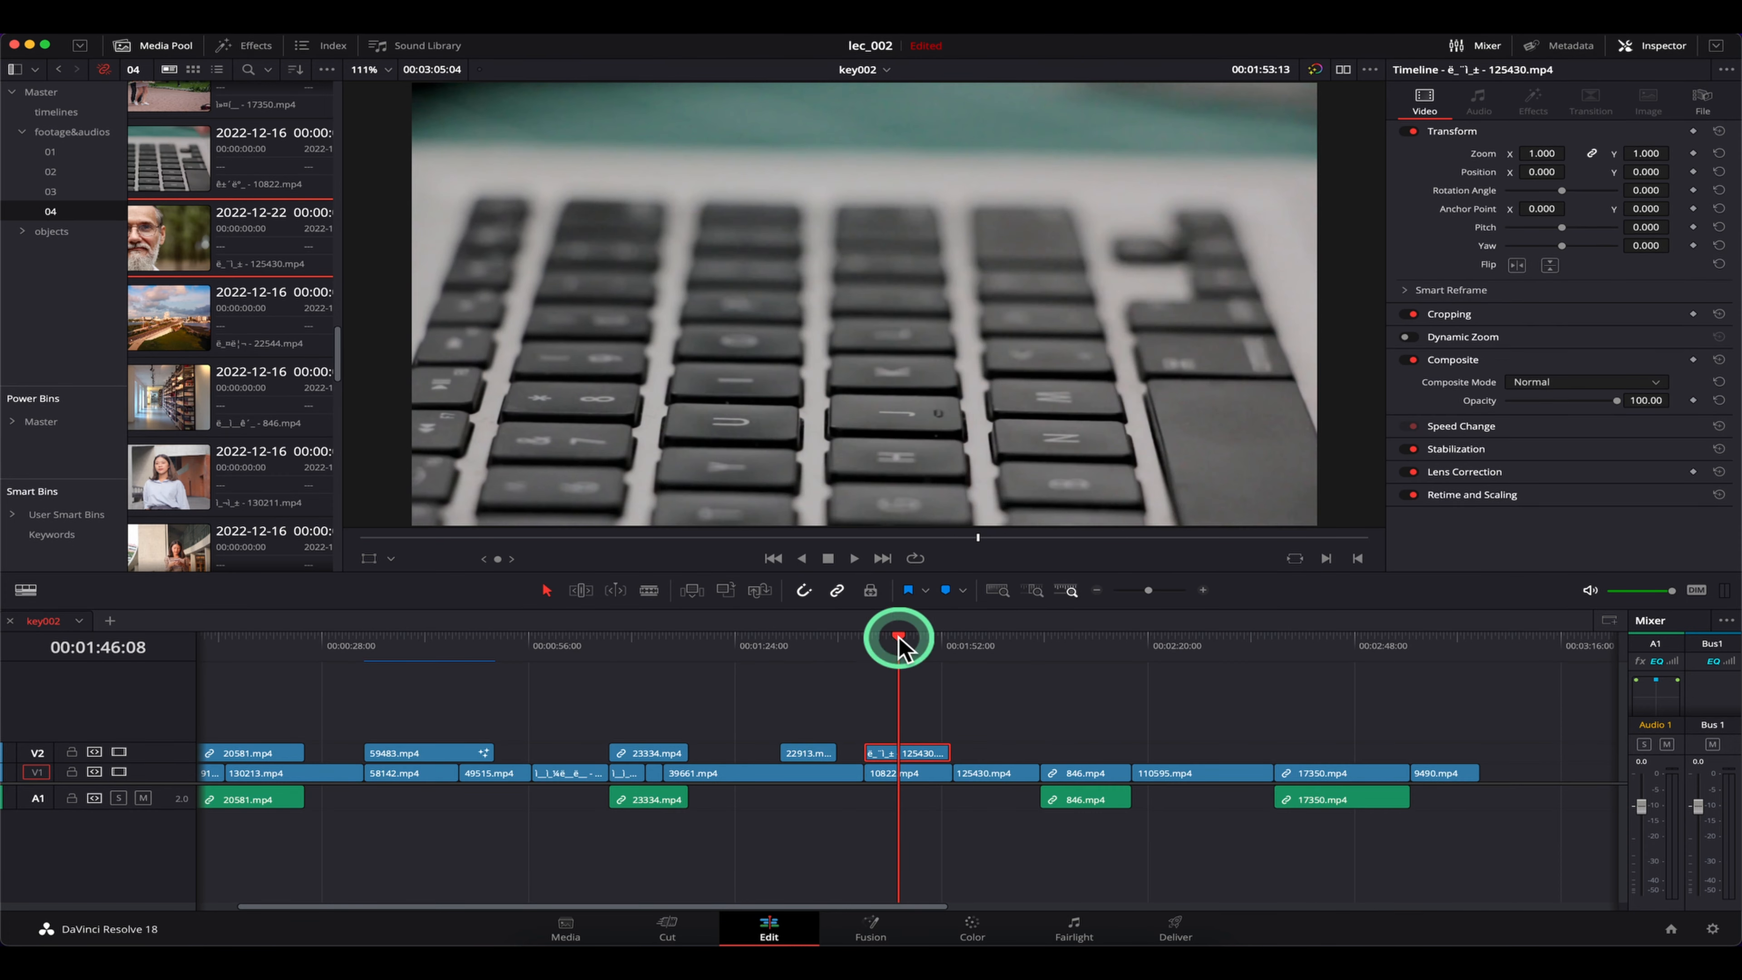
click(868, 753)
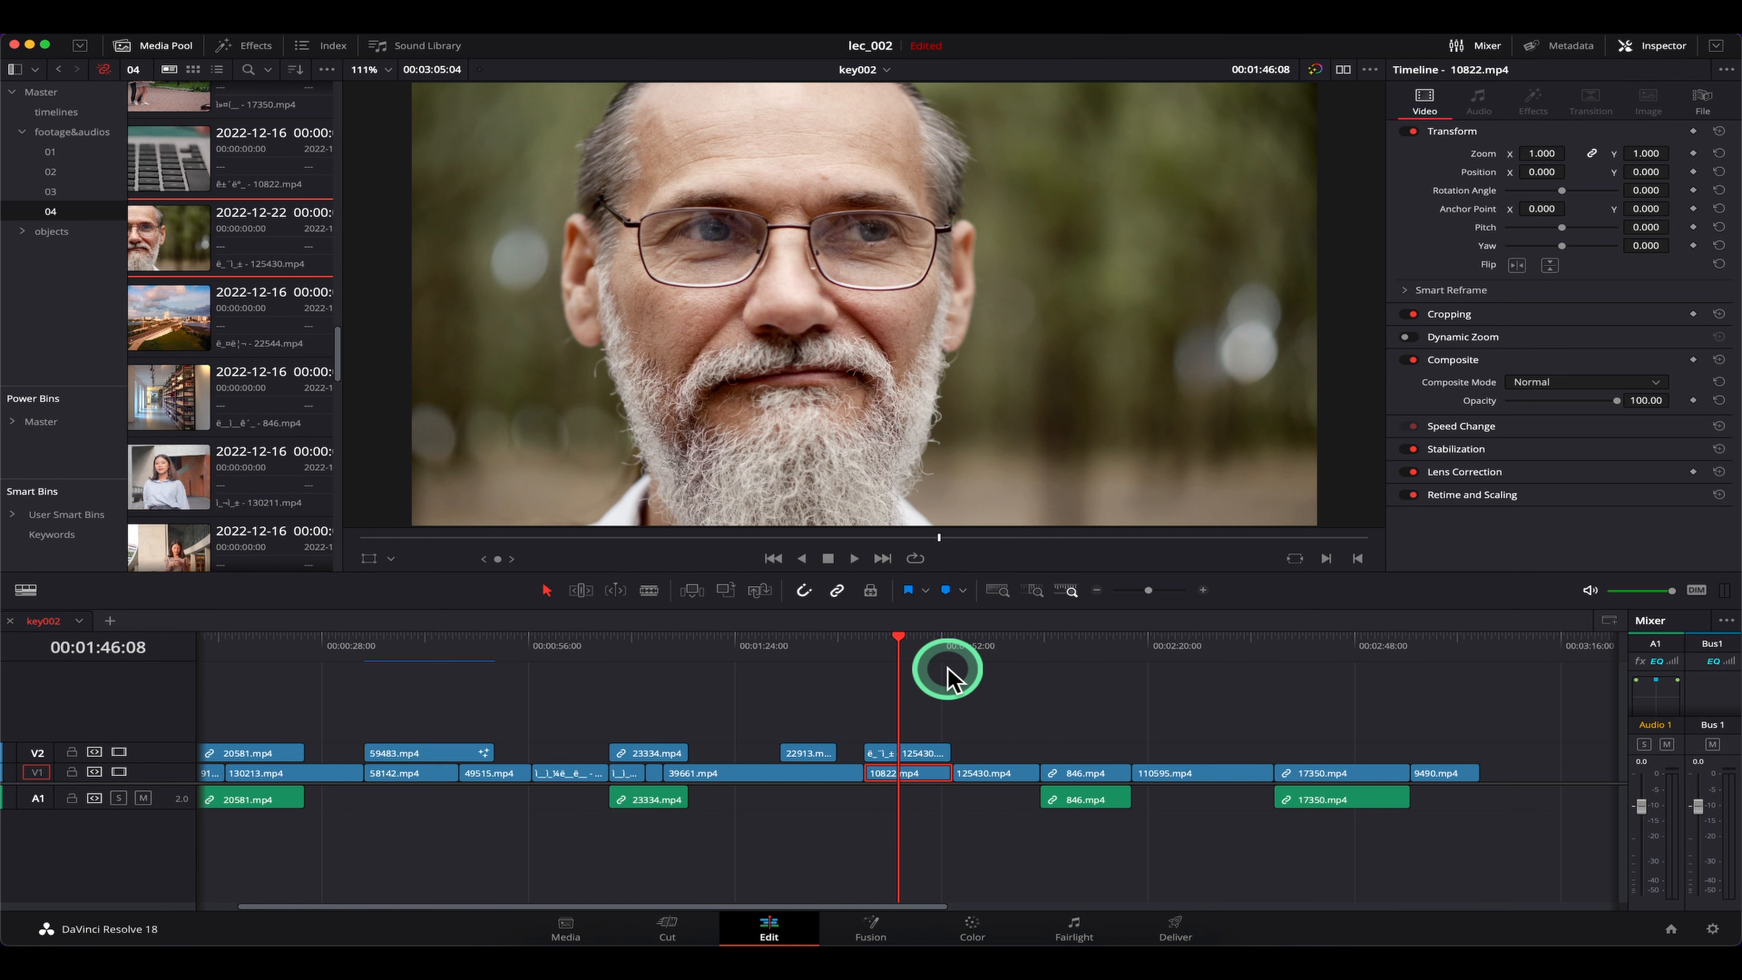
key(super+z)
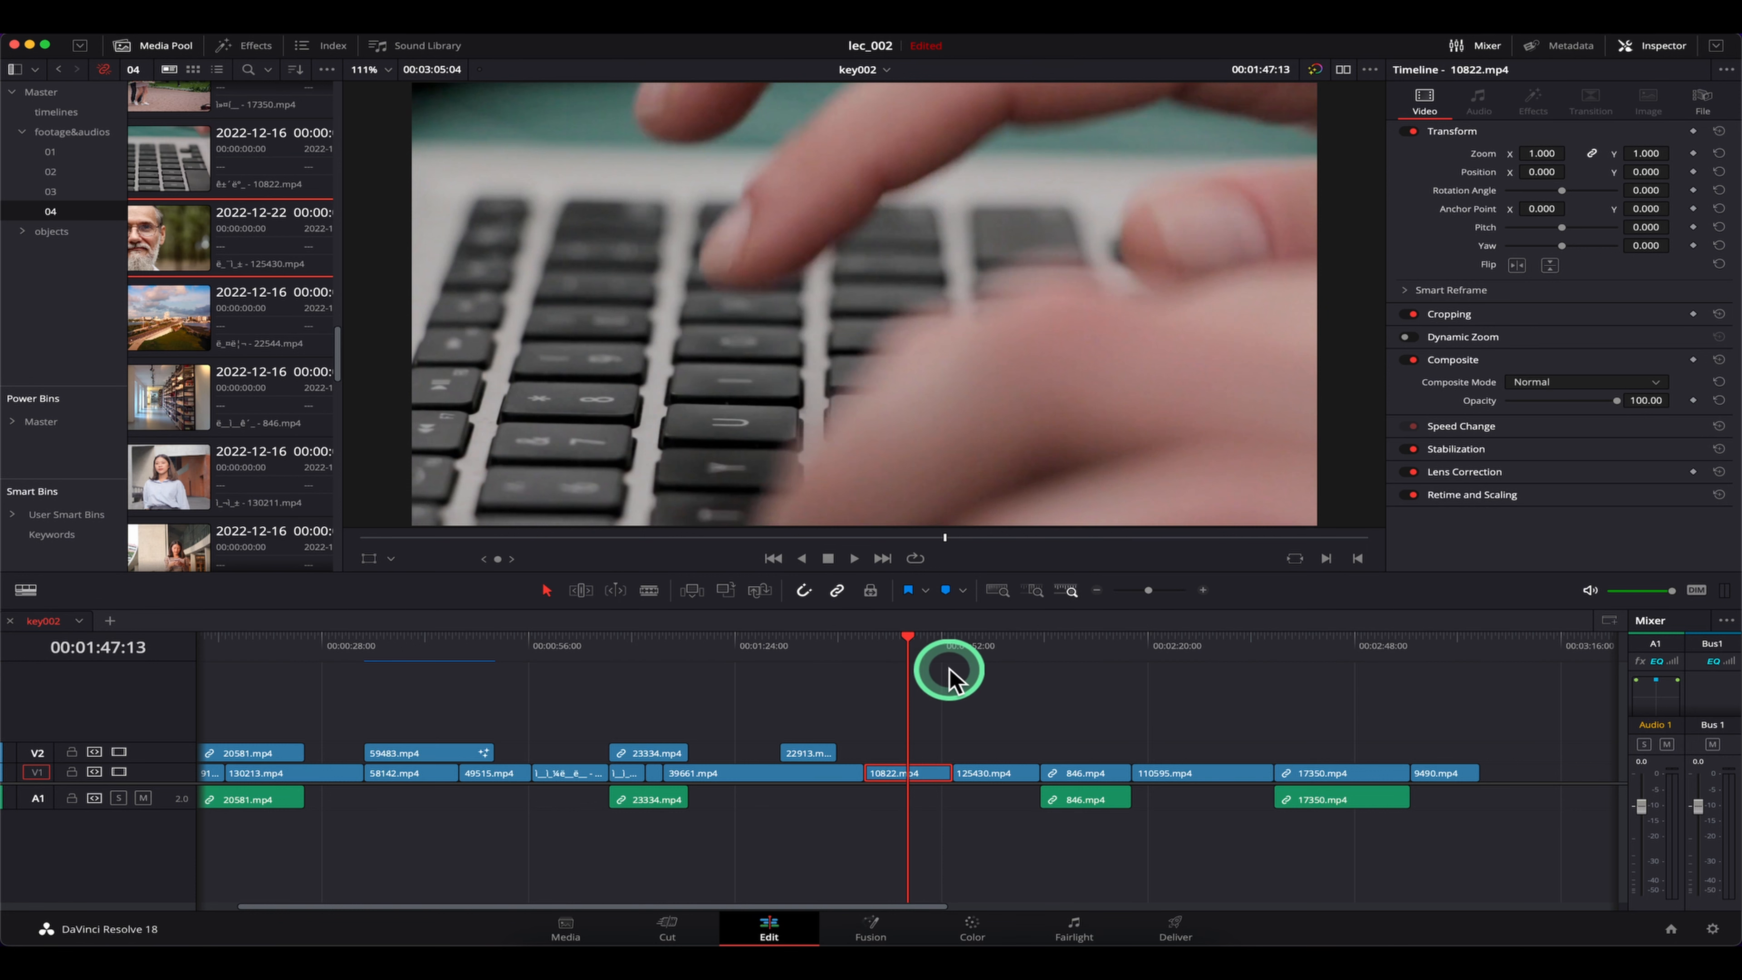
Mark the in/out range of the selected clip 10822.mp4 with Mark Selection, with the playhead at 00:01:46:15
click(901, 648)
key(shift+a)
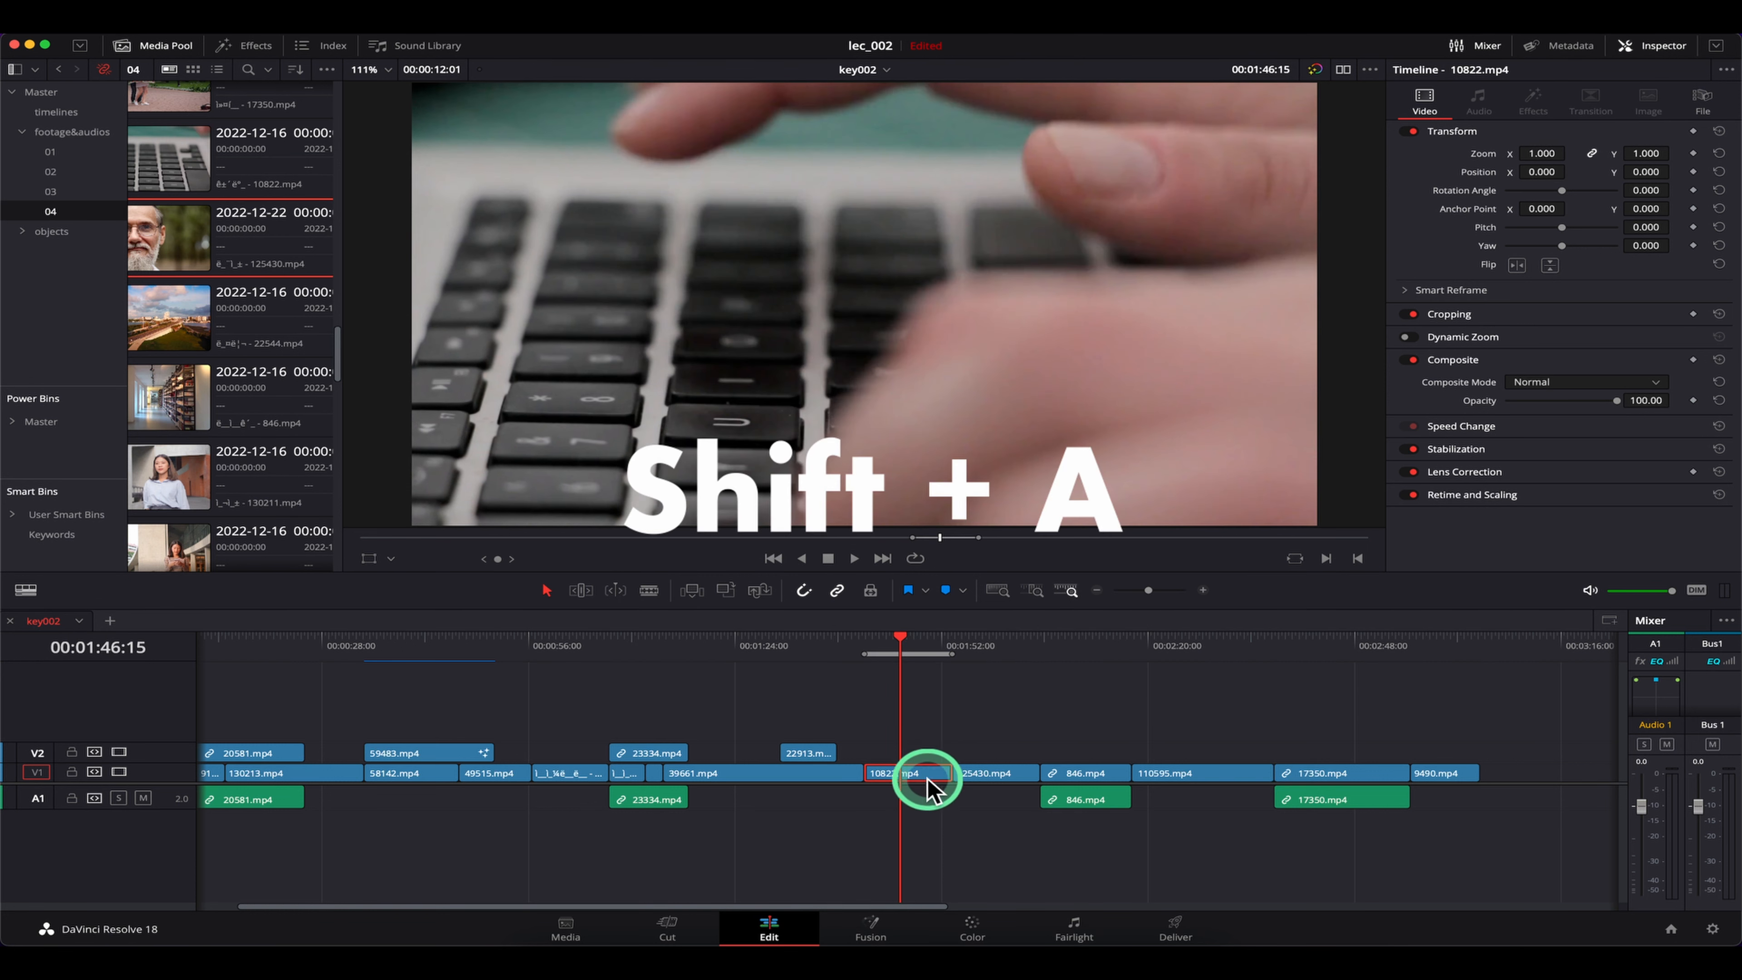
Look up the shortcut of the Mark Selection command in Keyboard Customization and close the dialog
key(alt+super+k)
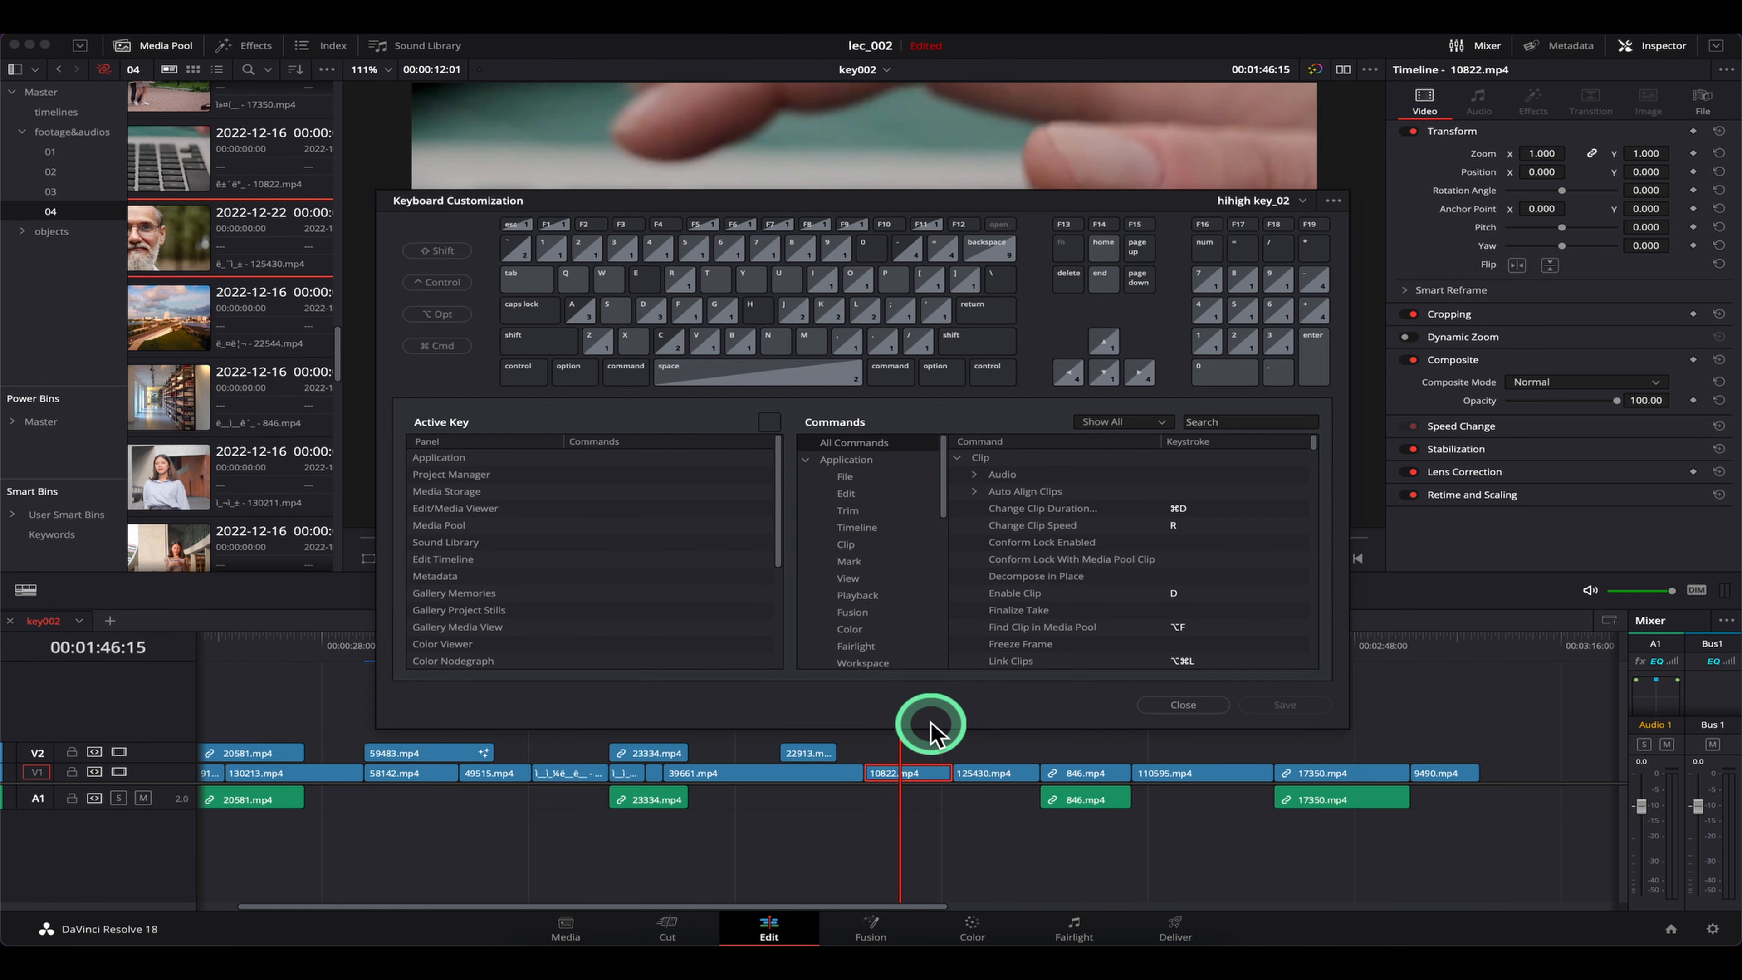
click(543, 338)
click(580, 310)
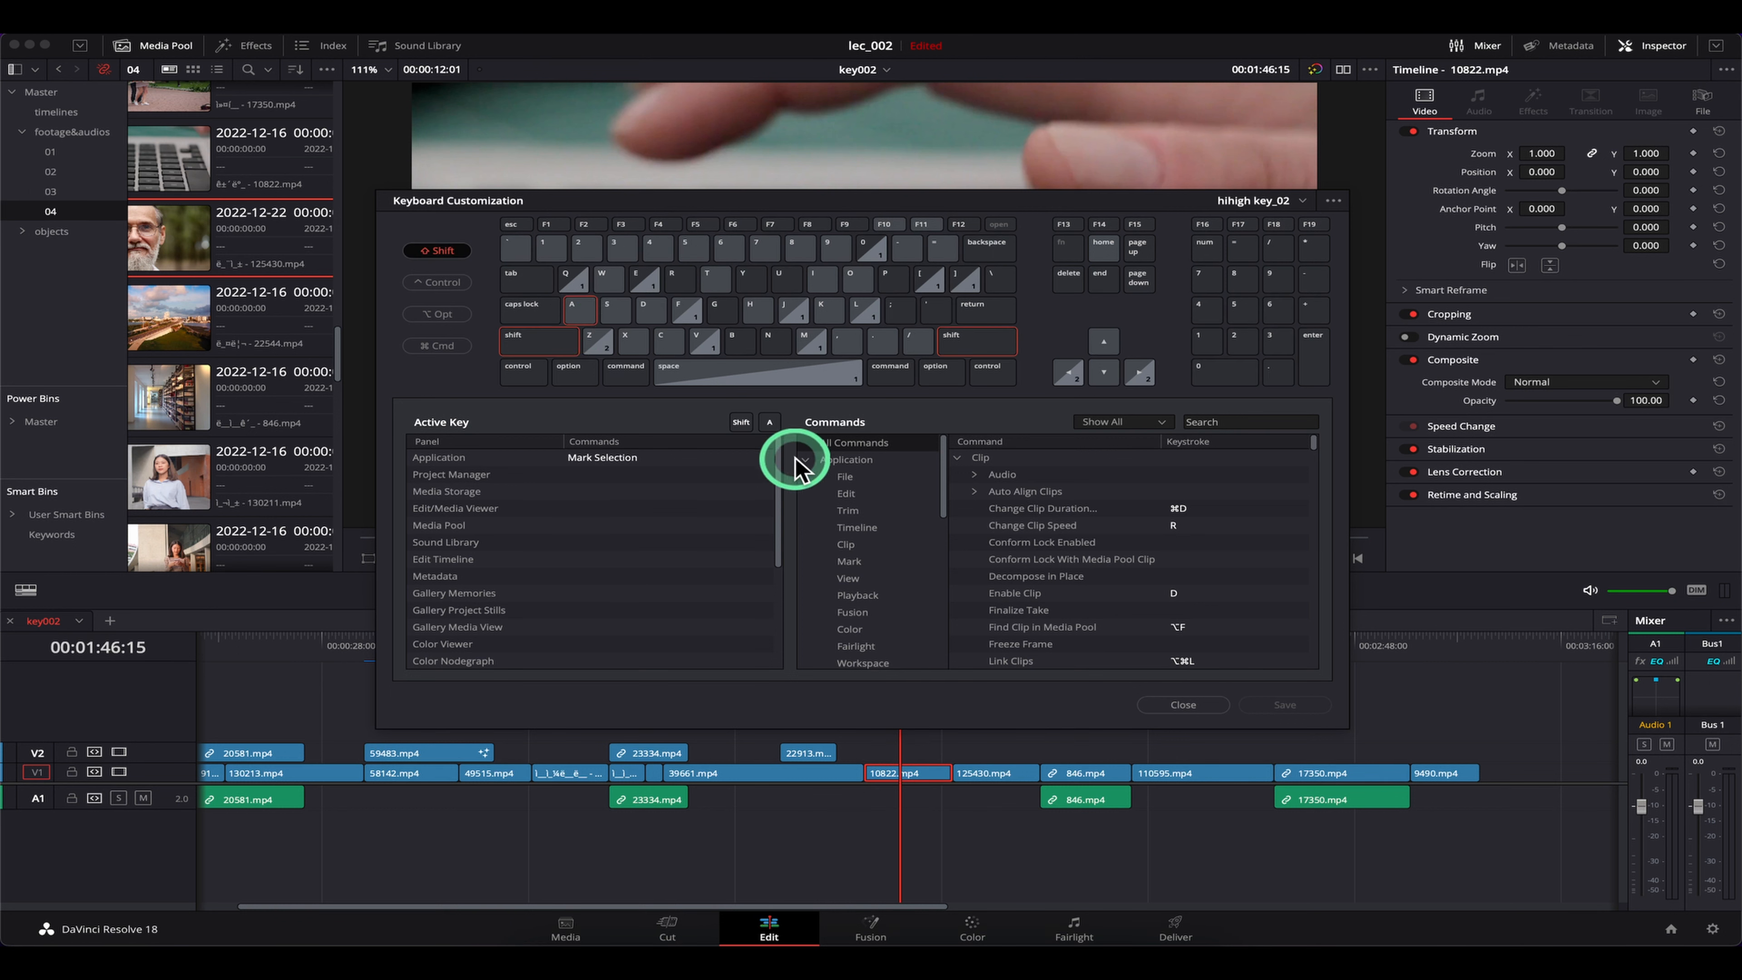
click(633, 464)
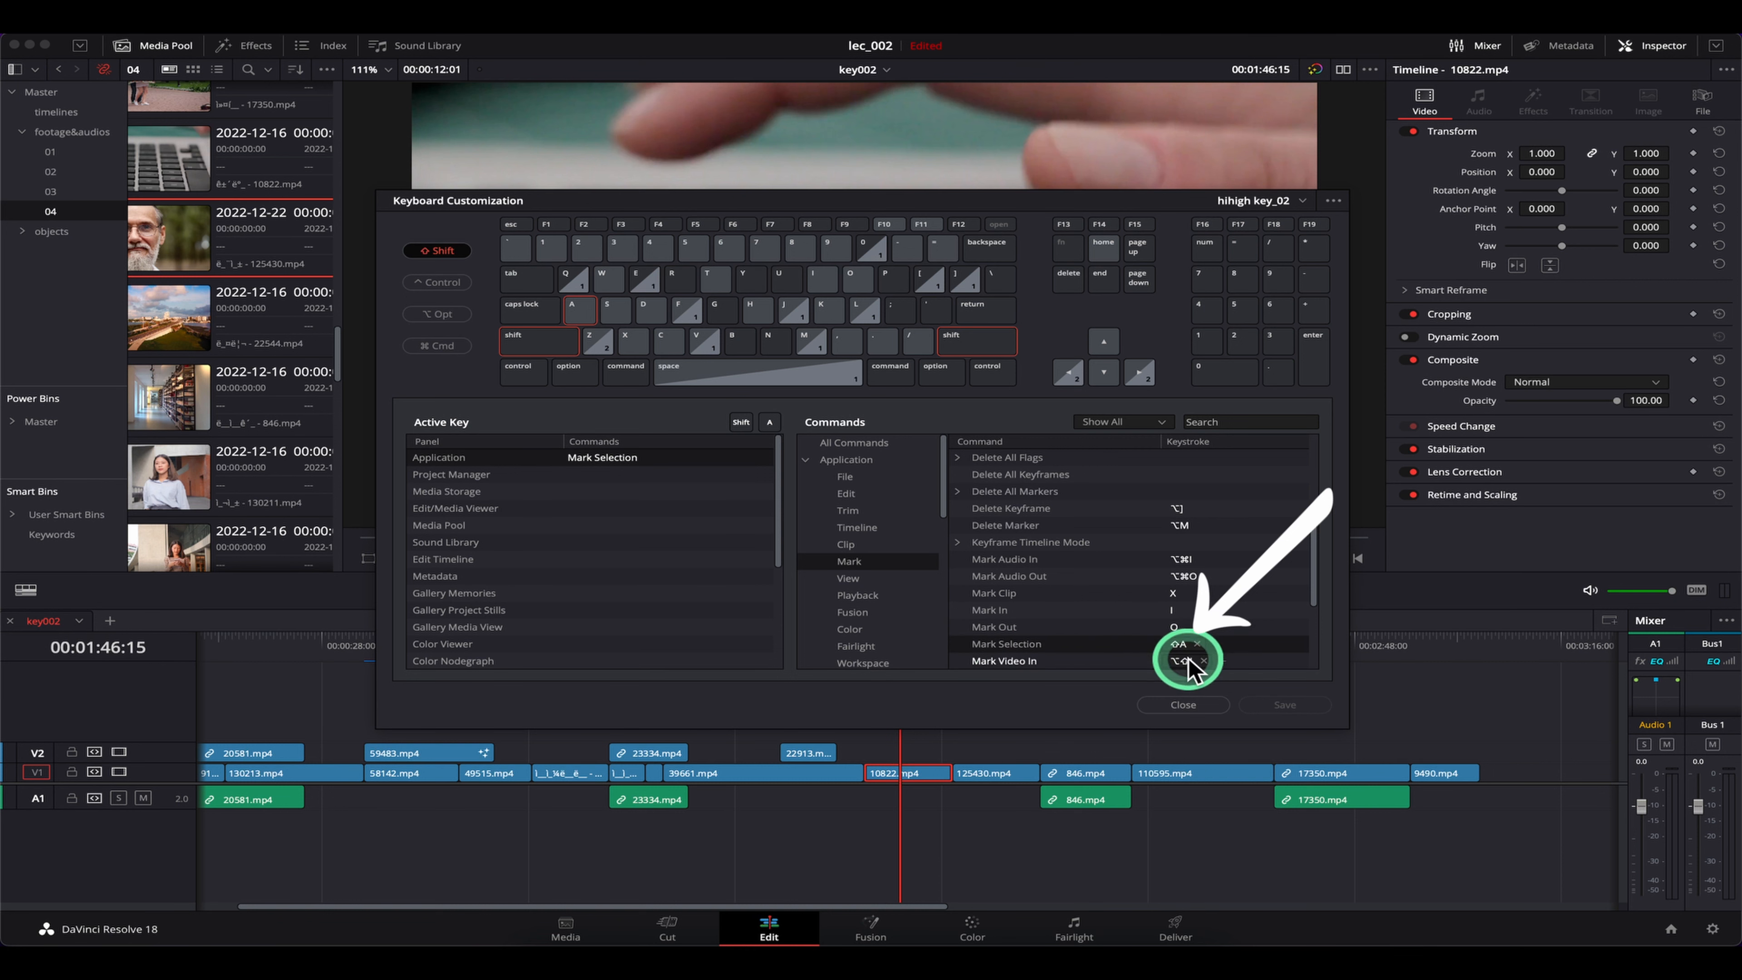
click(1190, 705)
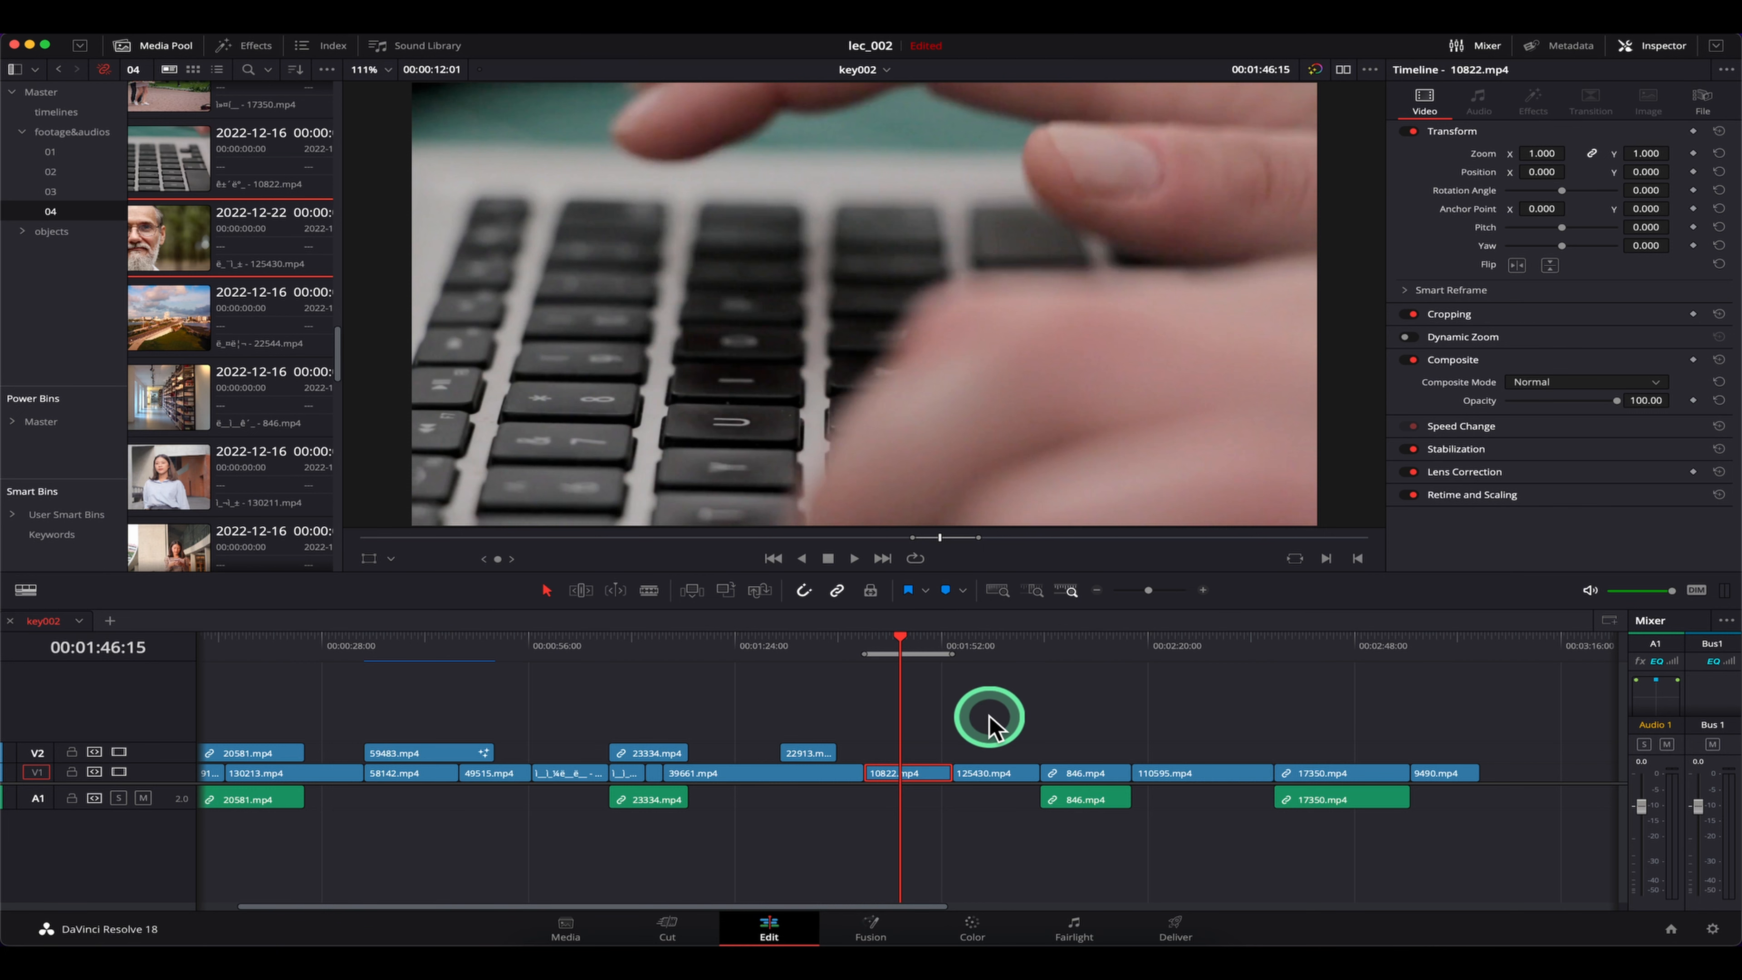
Mark a timeline range from 00:02:04:03 to 00:02:06:22 across the cut between 125430.mp4 and 846.mp4
key(alt+slash)
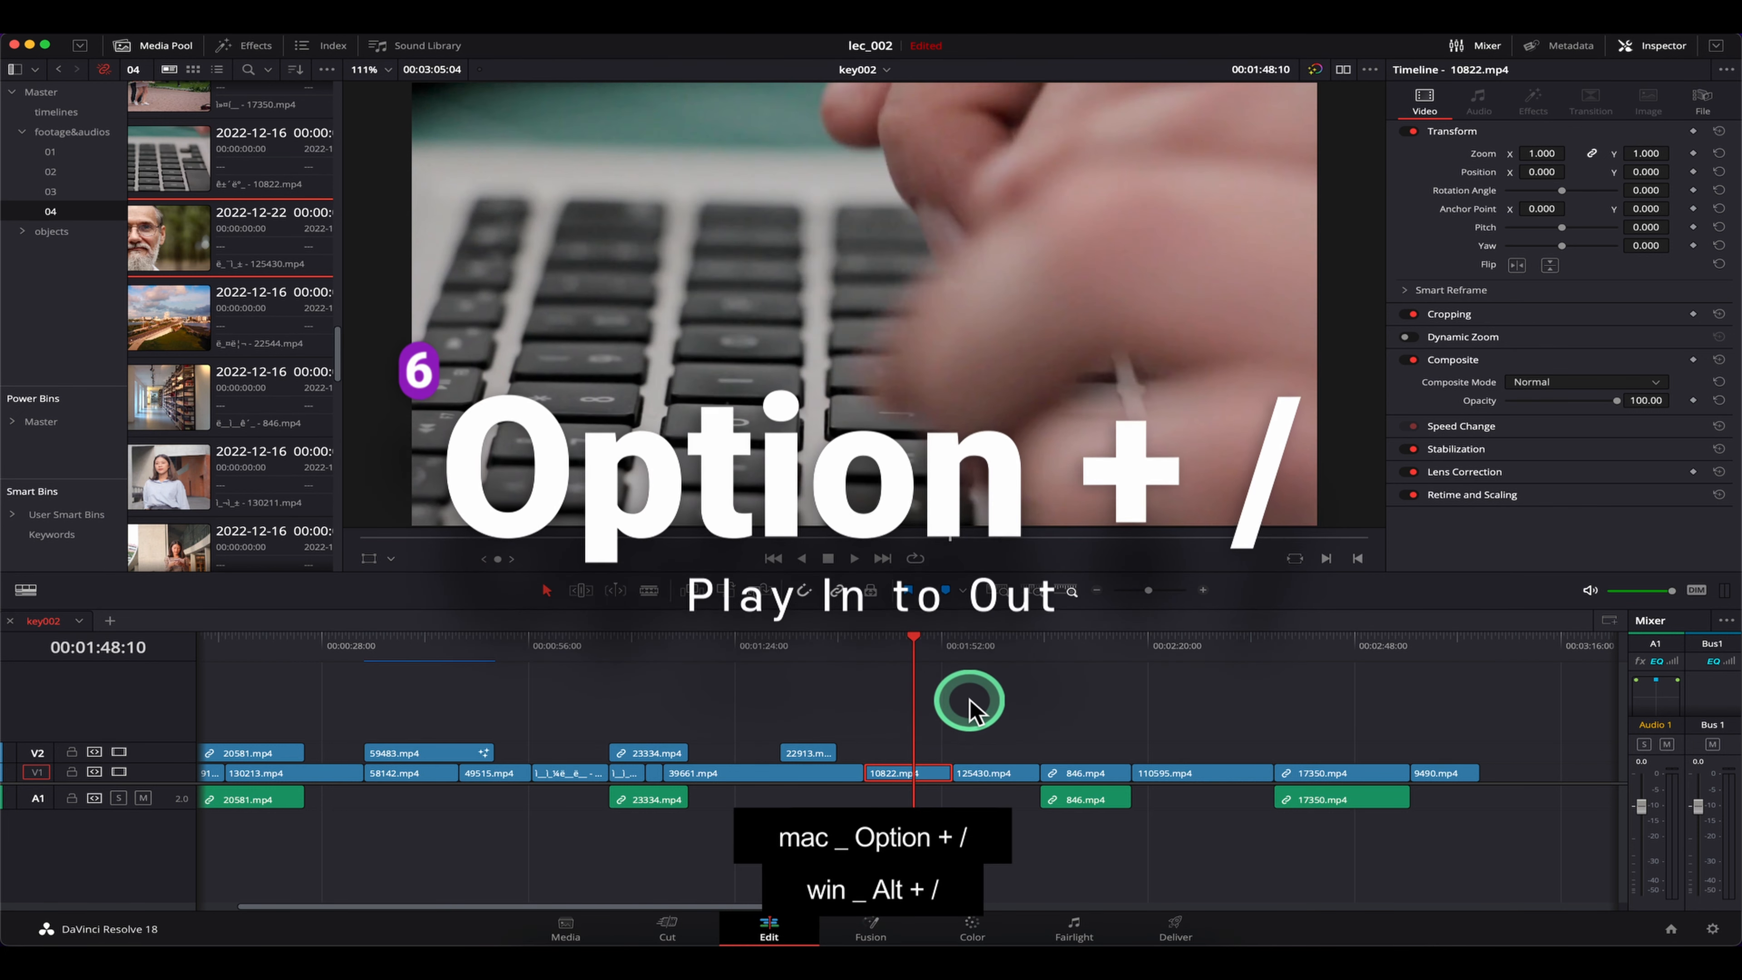
key(super+equal)
key(super+equal)
key(super+equal)
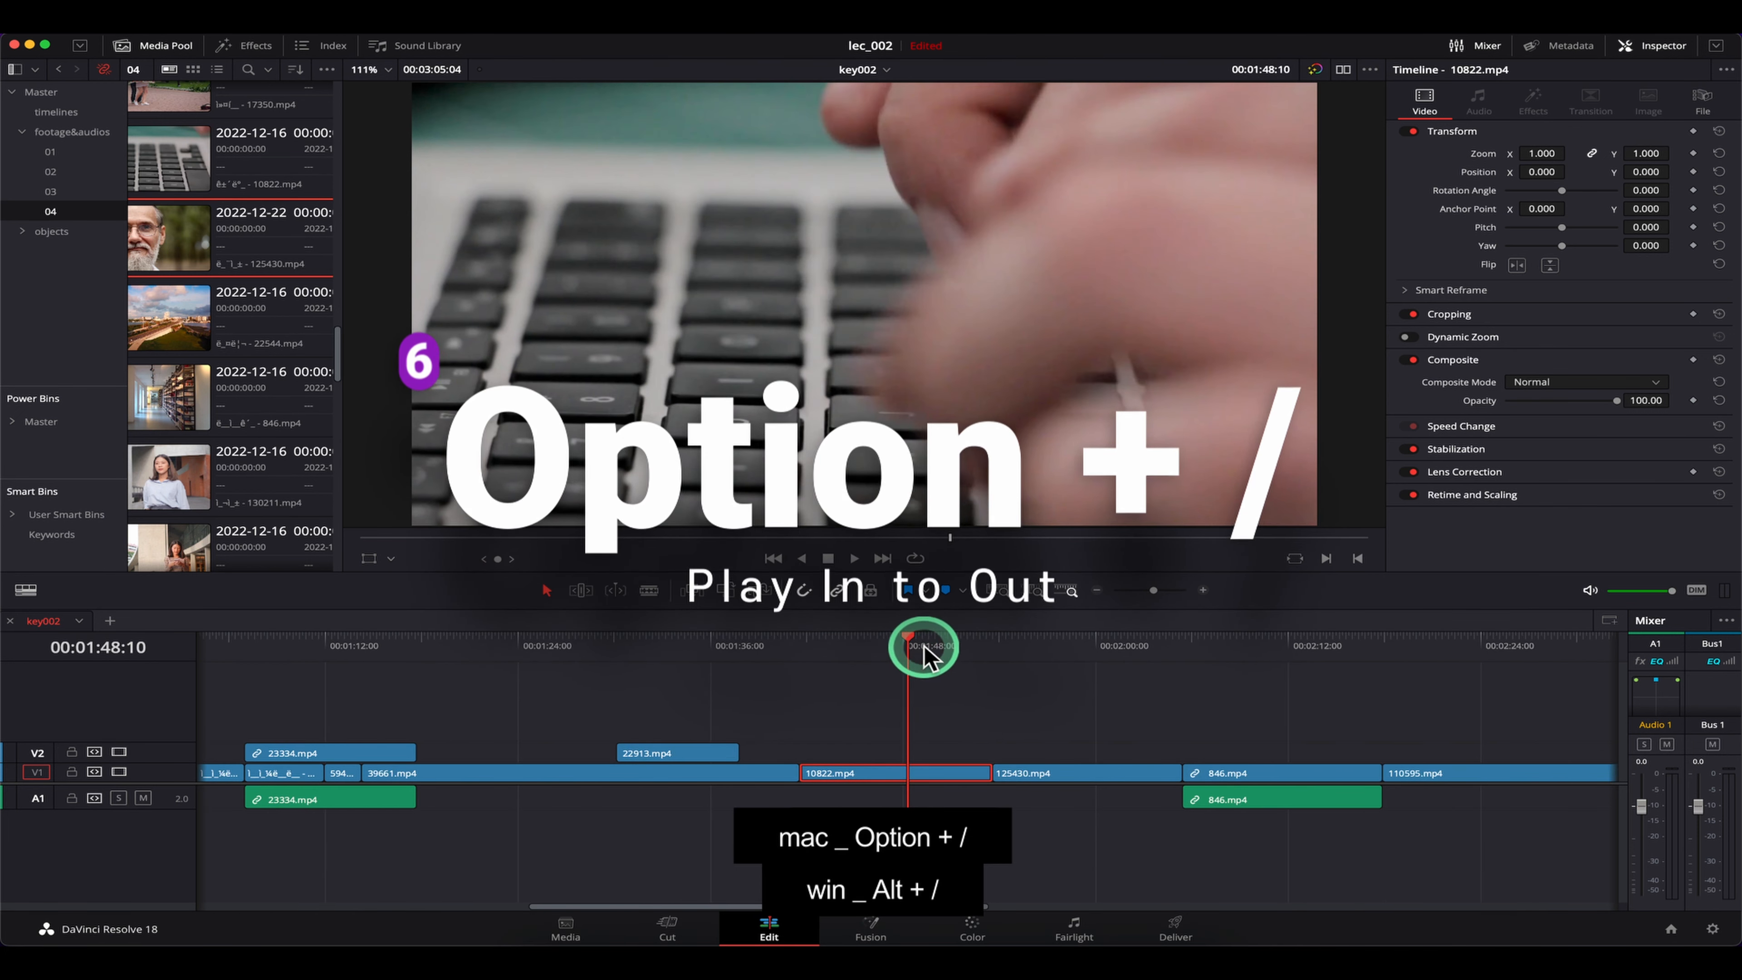
drag(926, 648, 1146, 659)
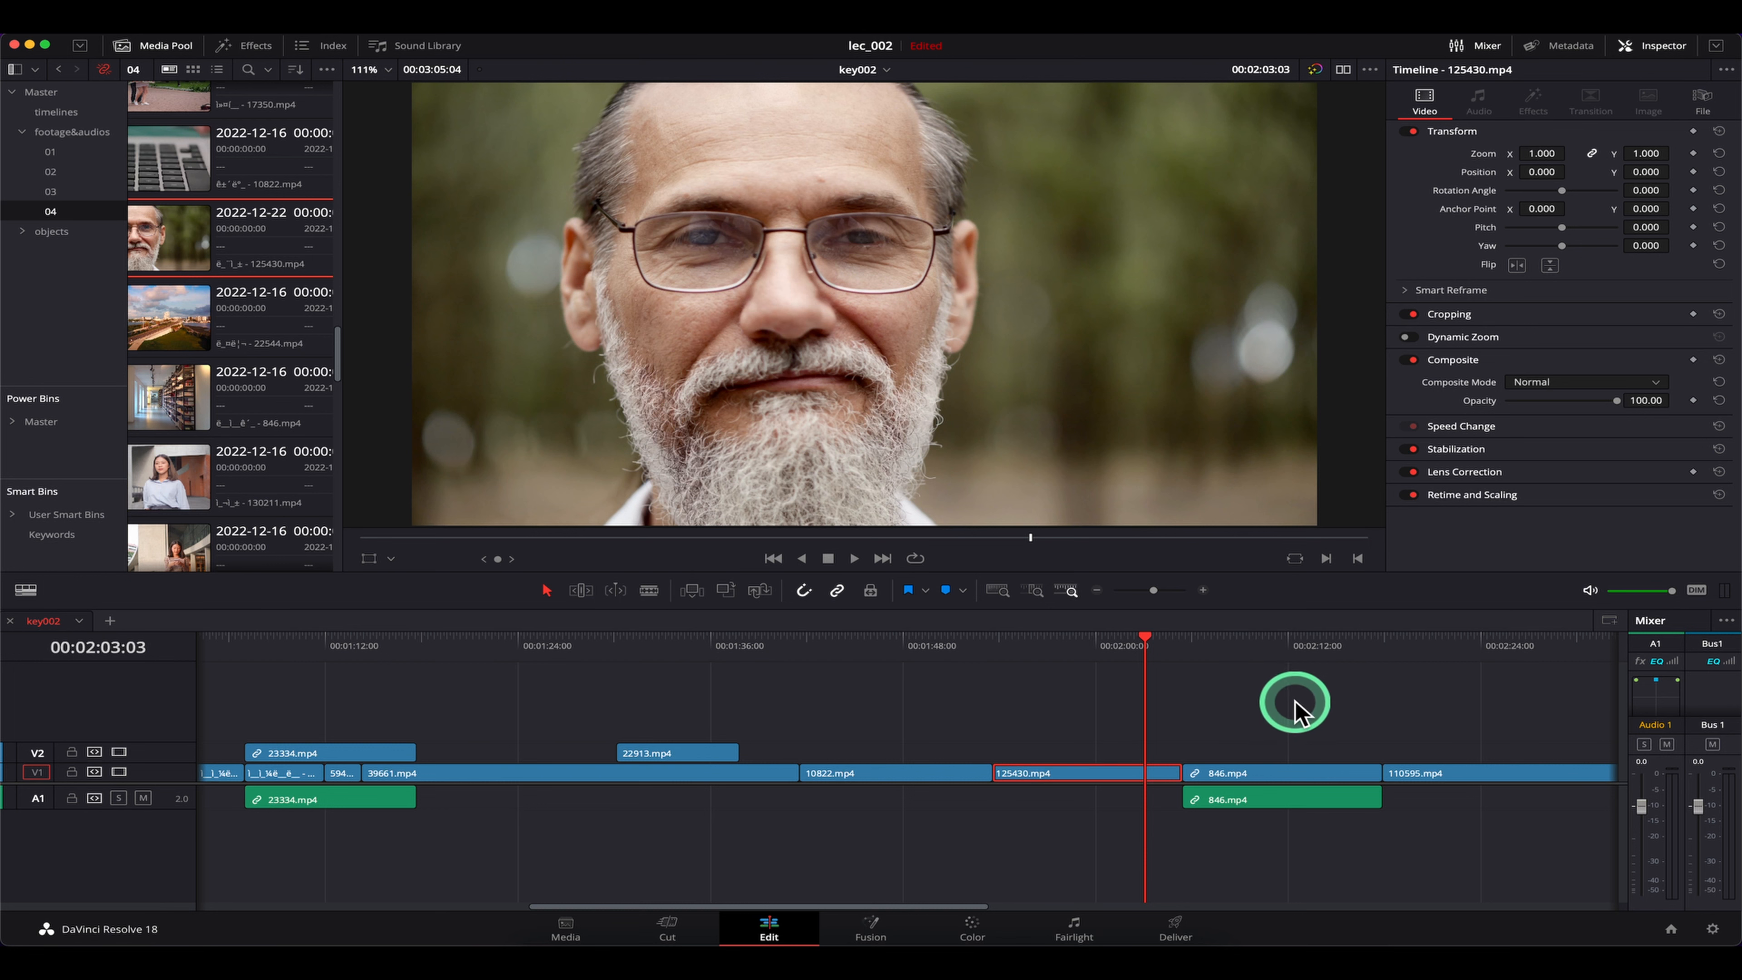
click(1161, 647)
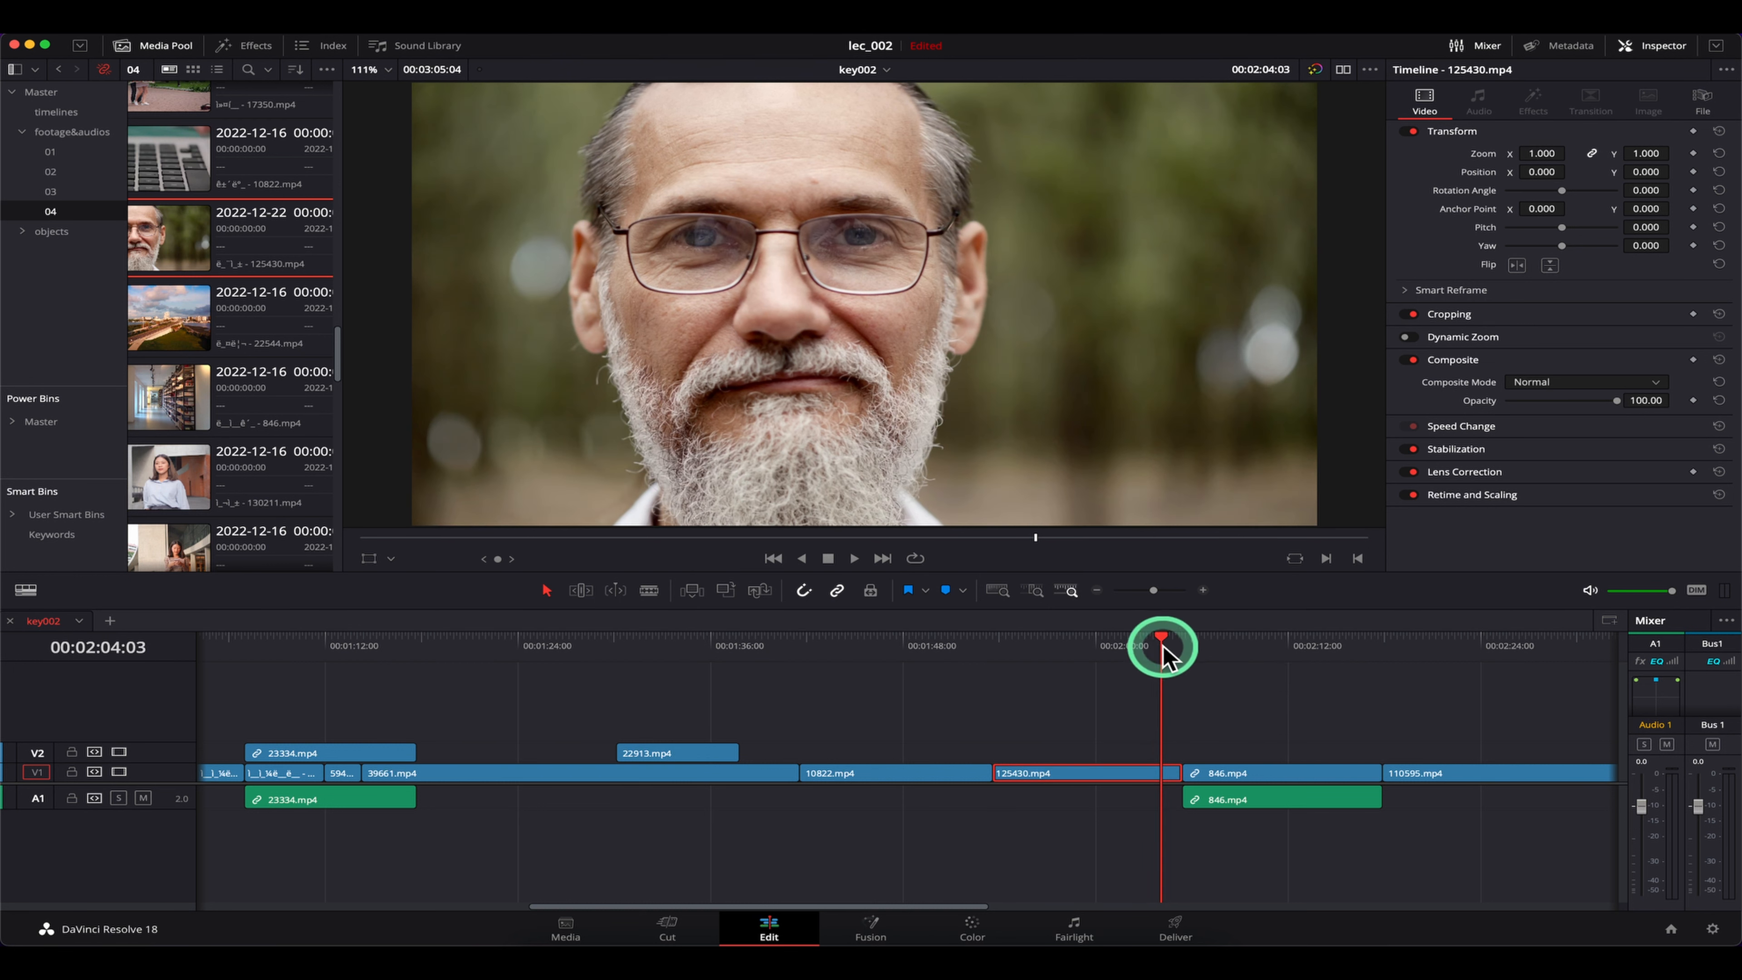
key(space)
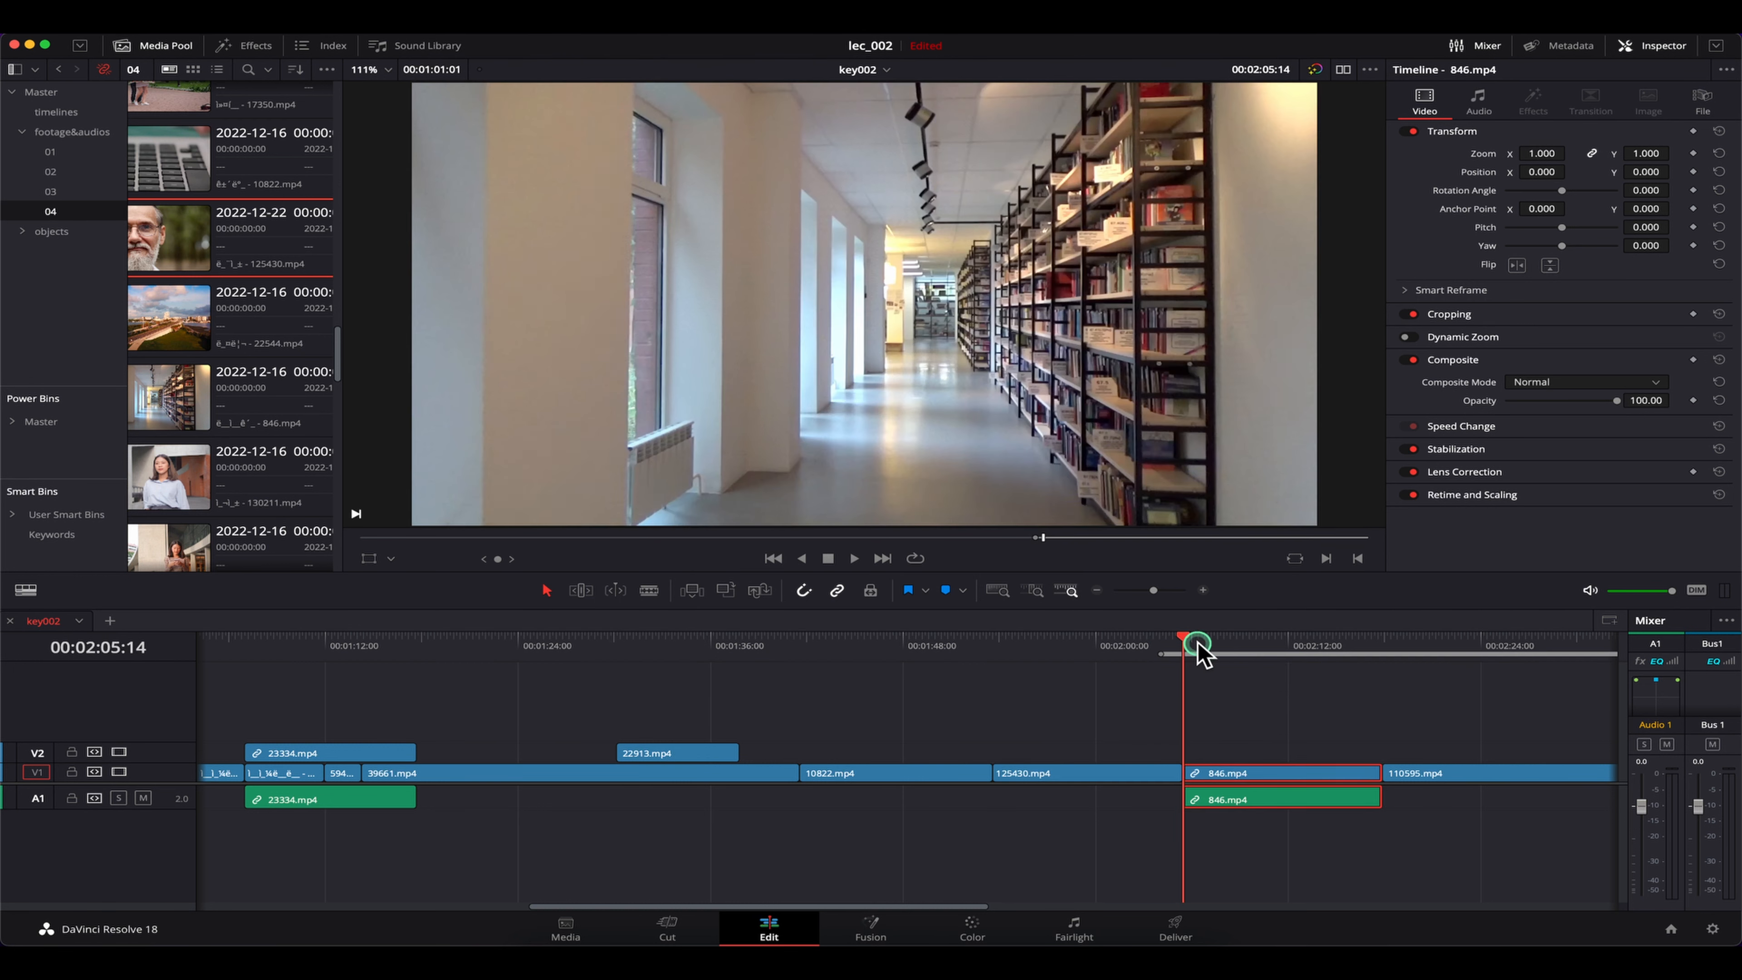
key(space)
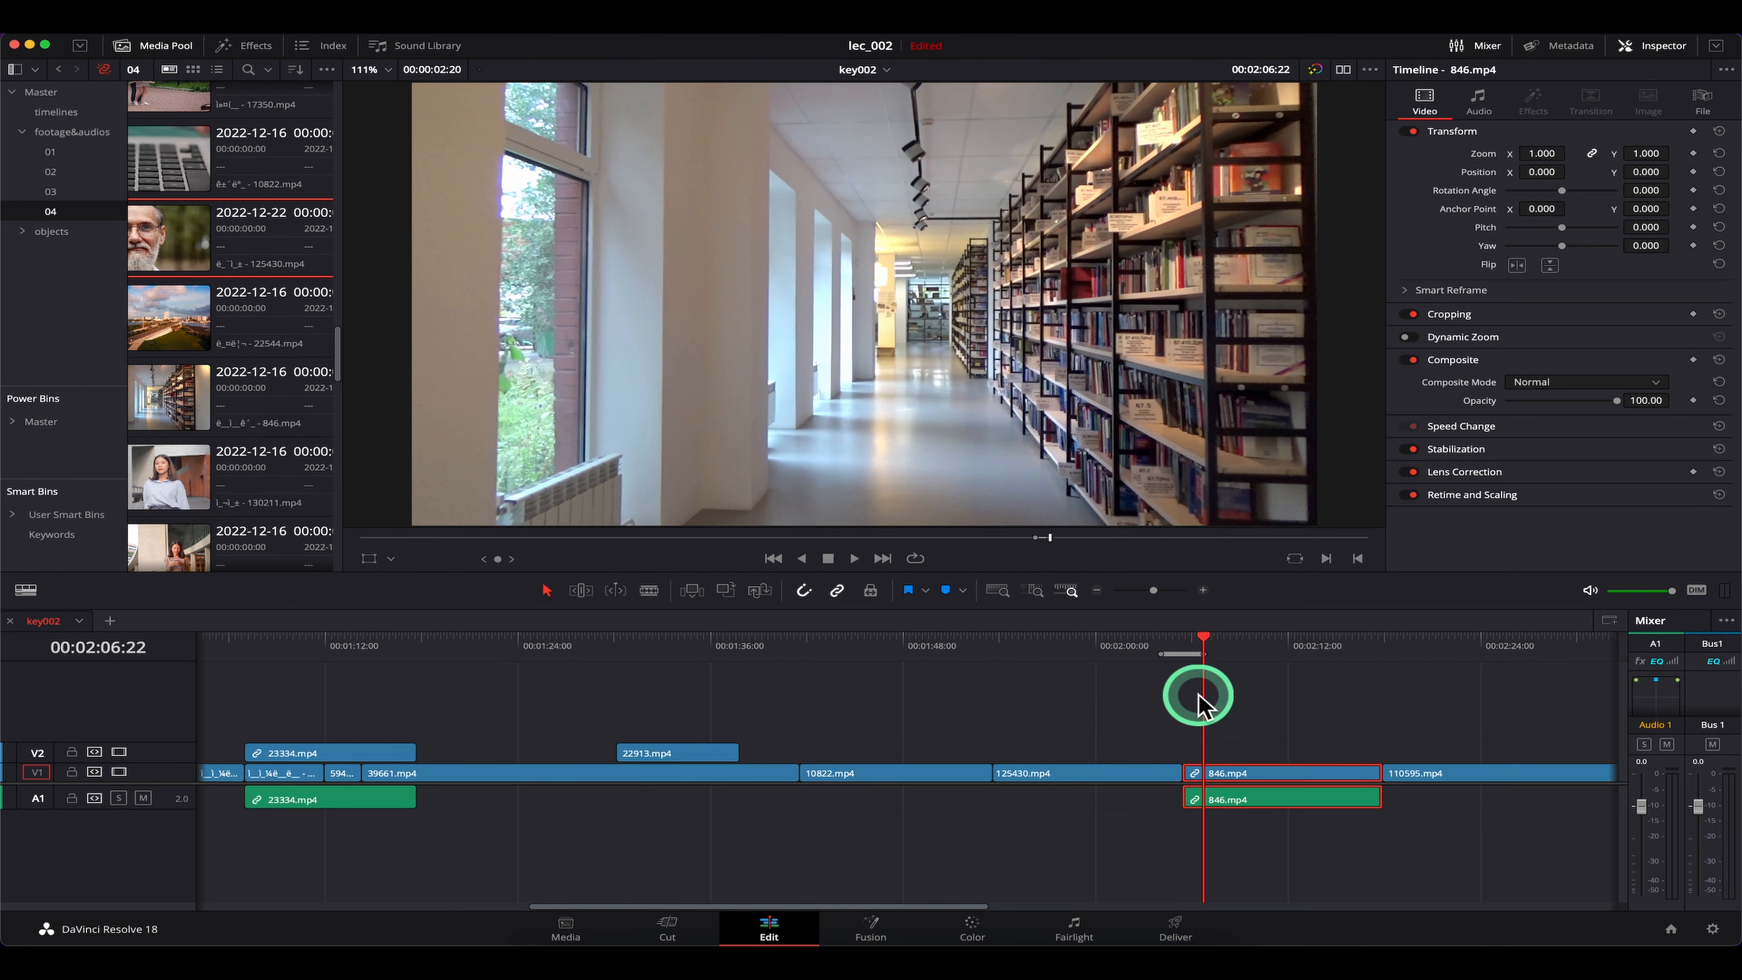
Play the marked range from in to out, and turn on loop playback to repeat it
key(alt+slash)
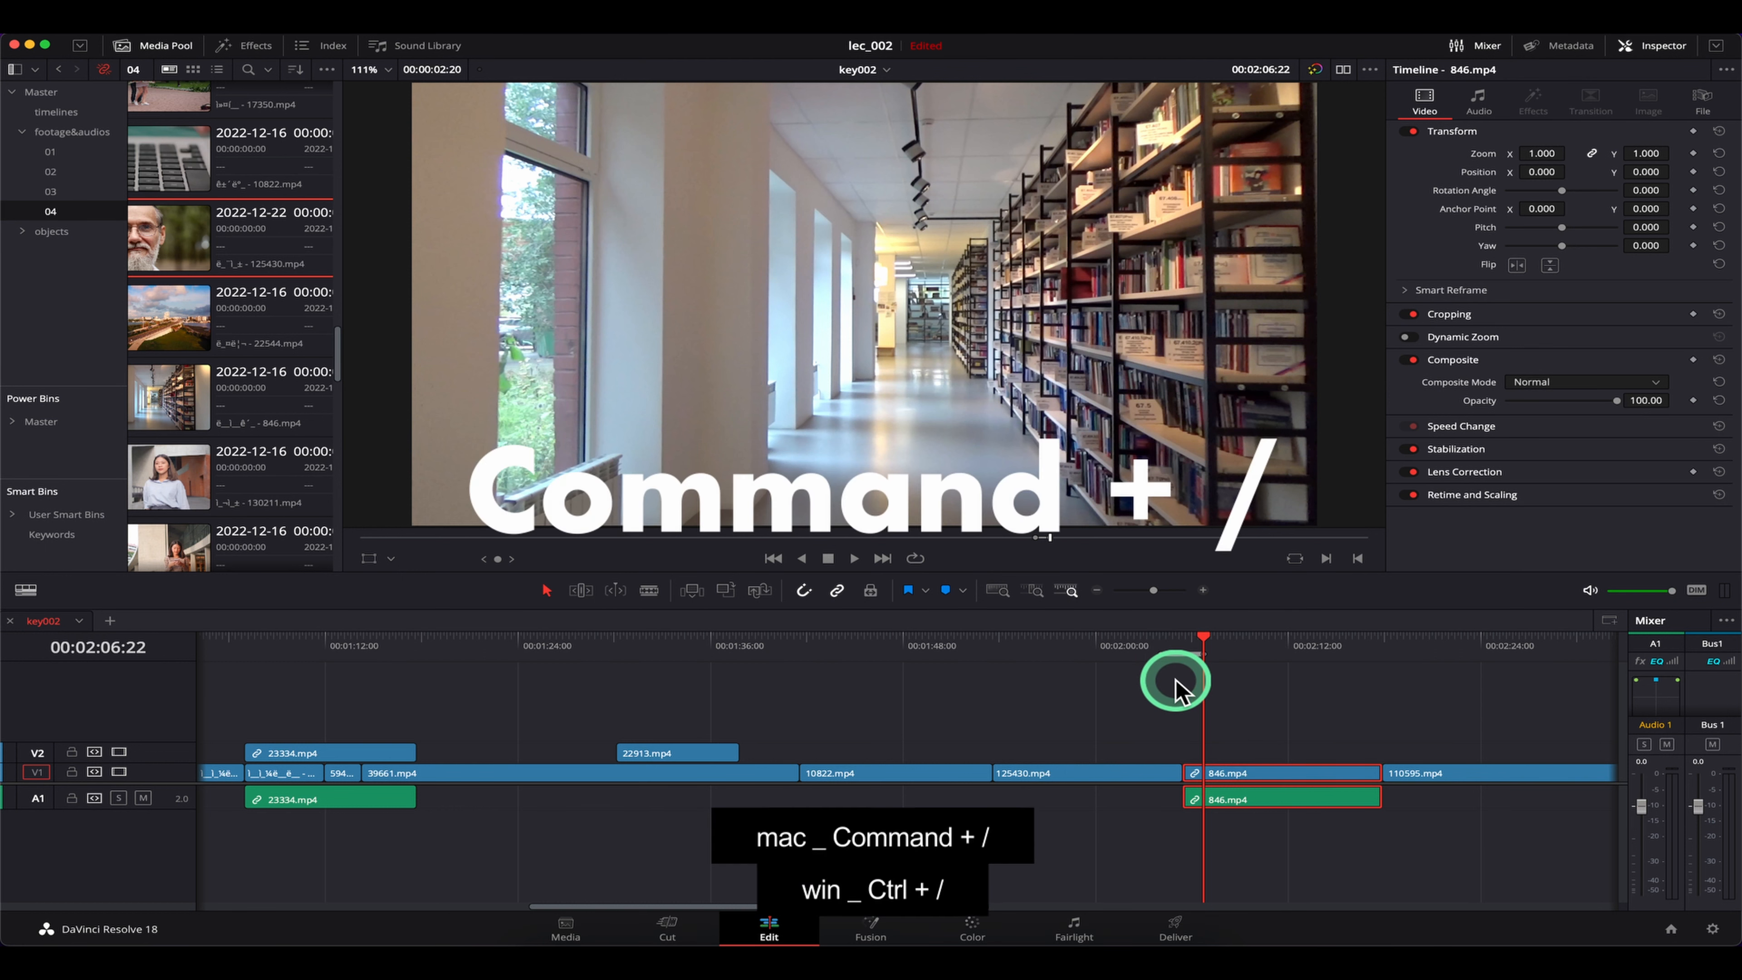
click(915, 558)
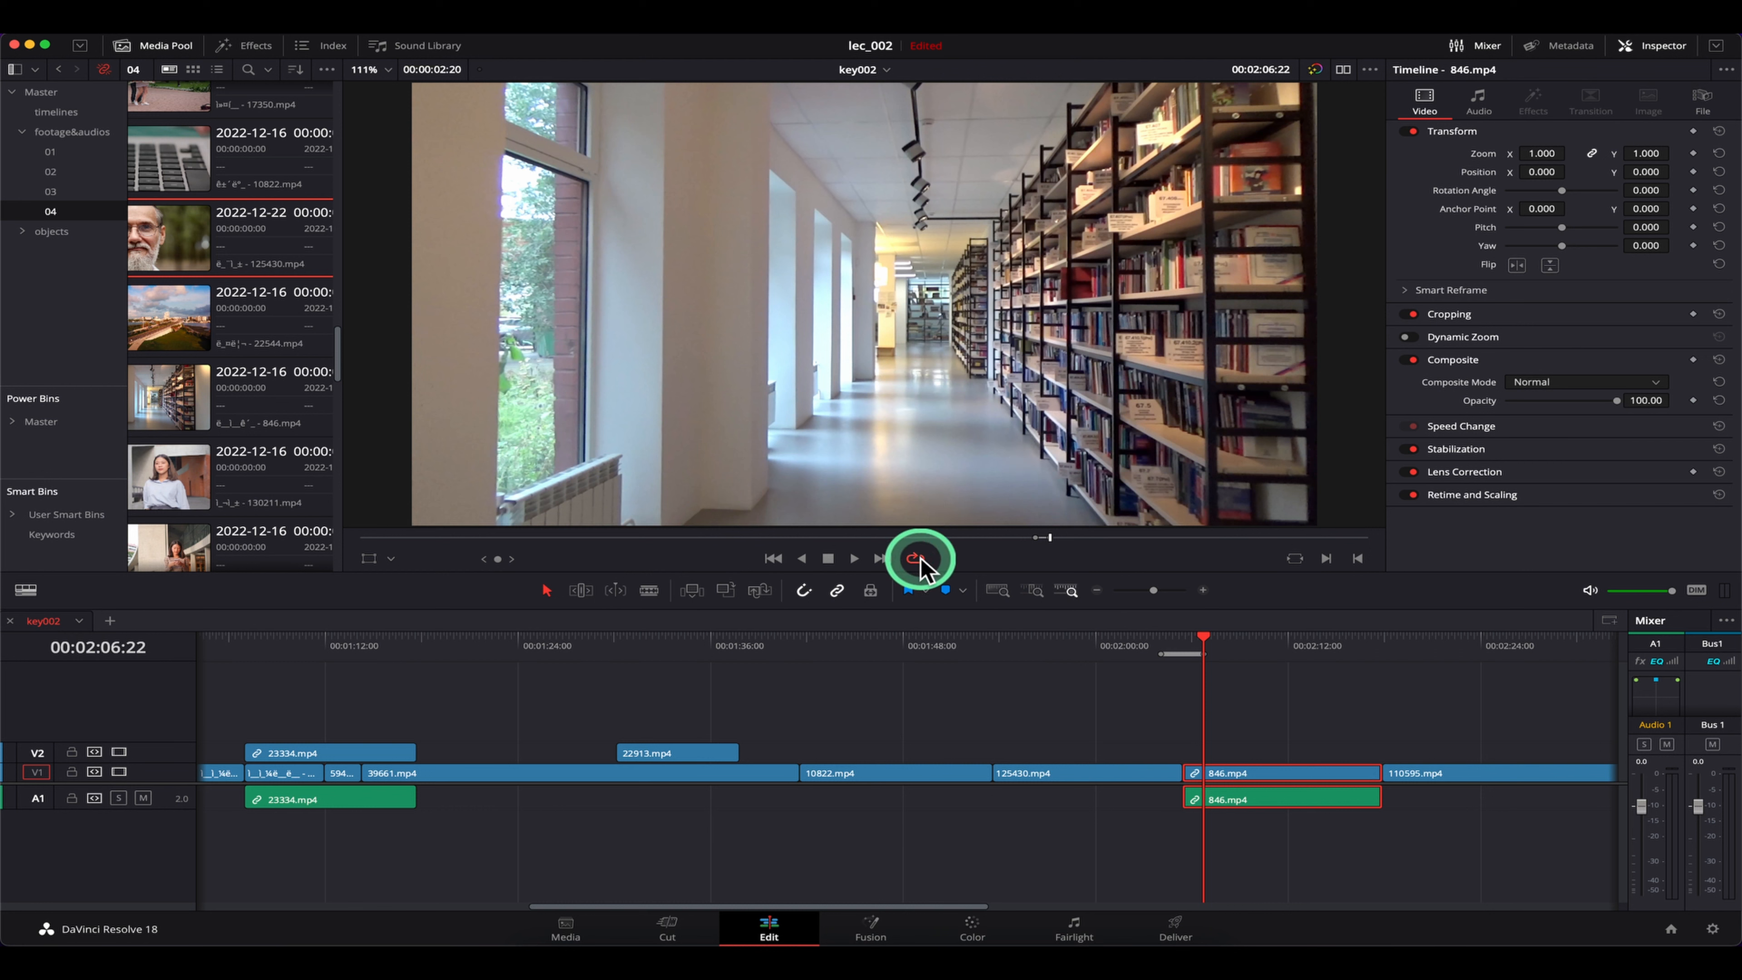
key(slash)
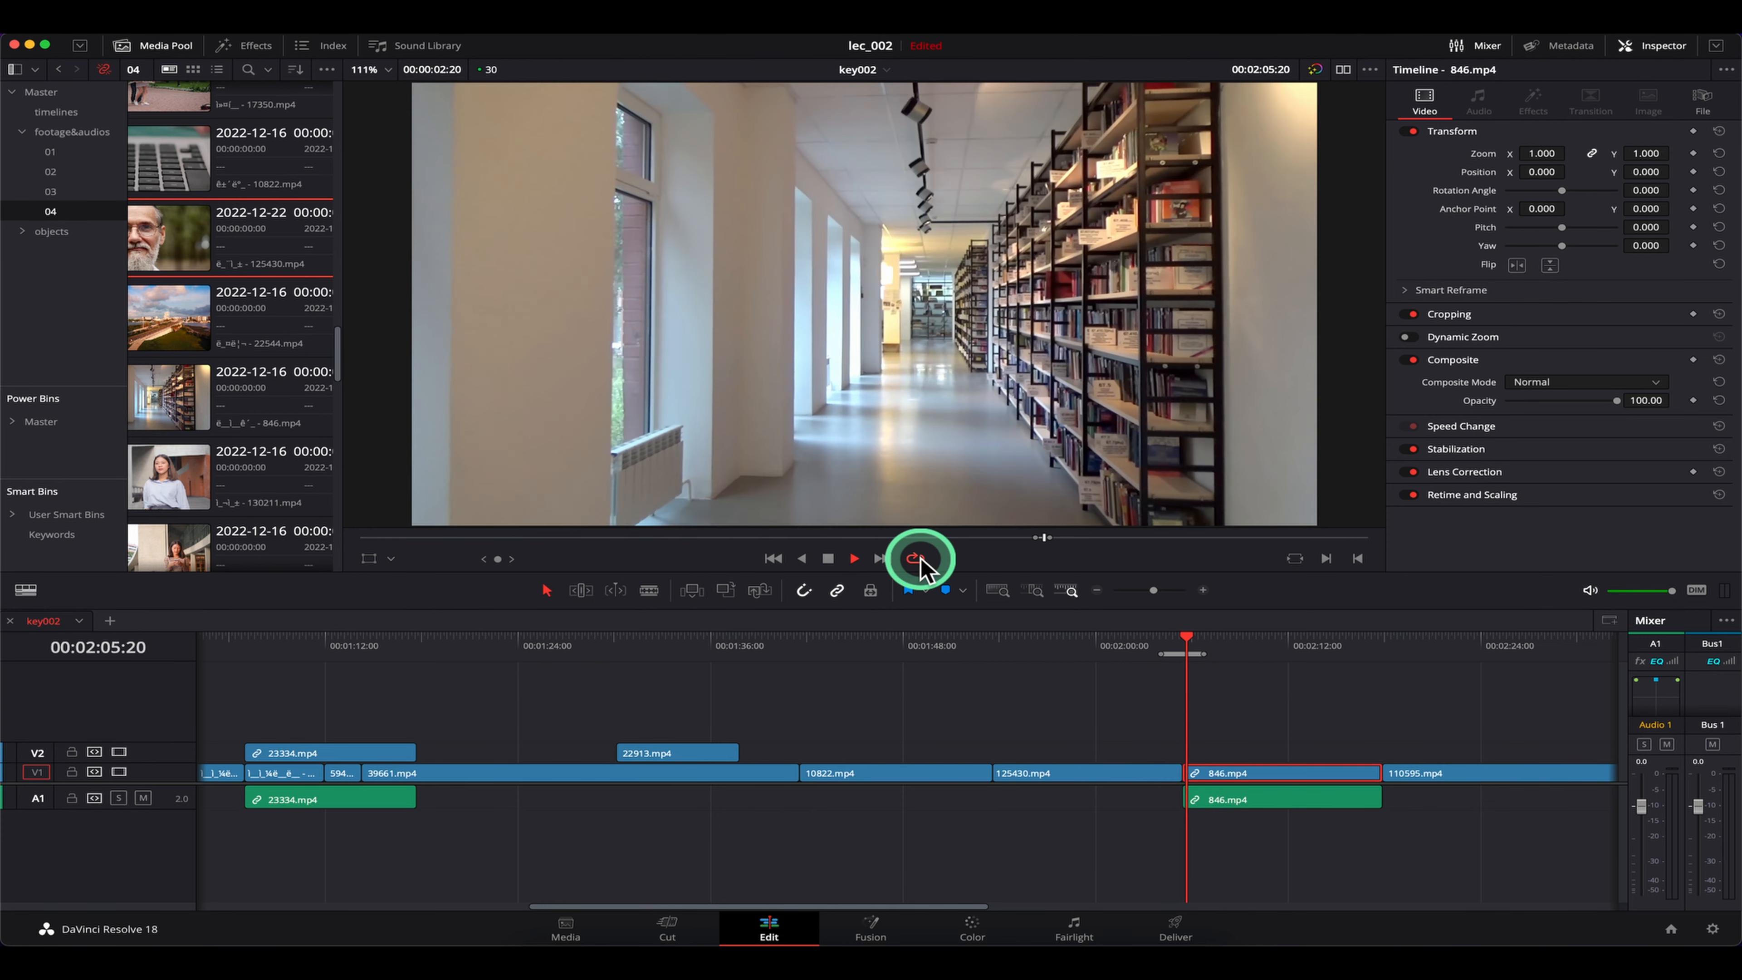
click(1161, 648)
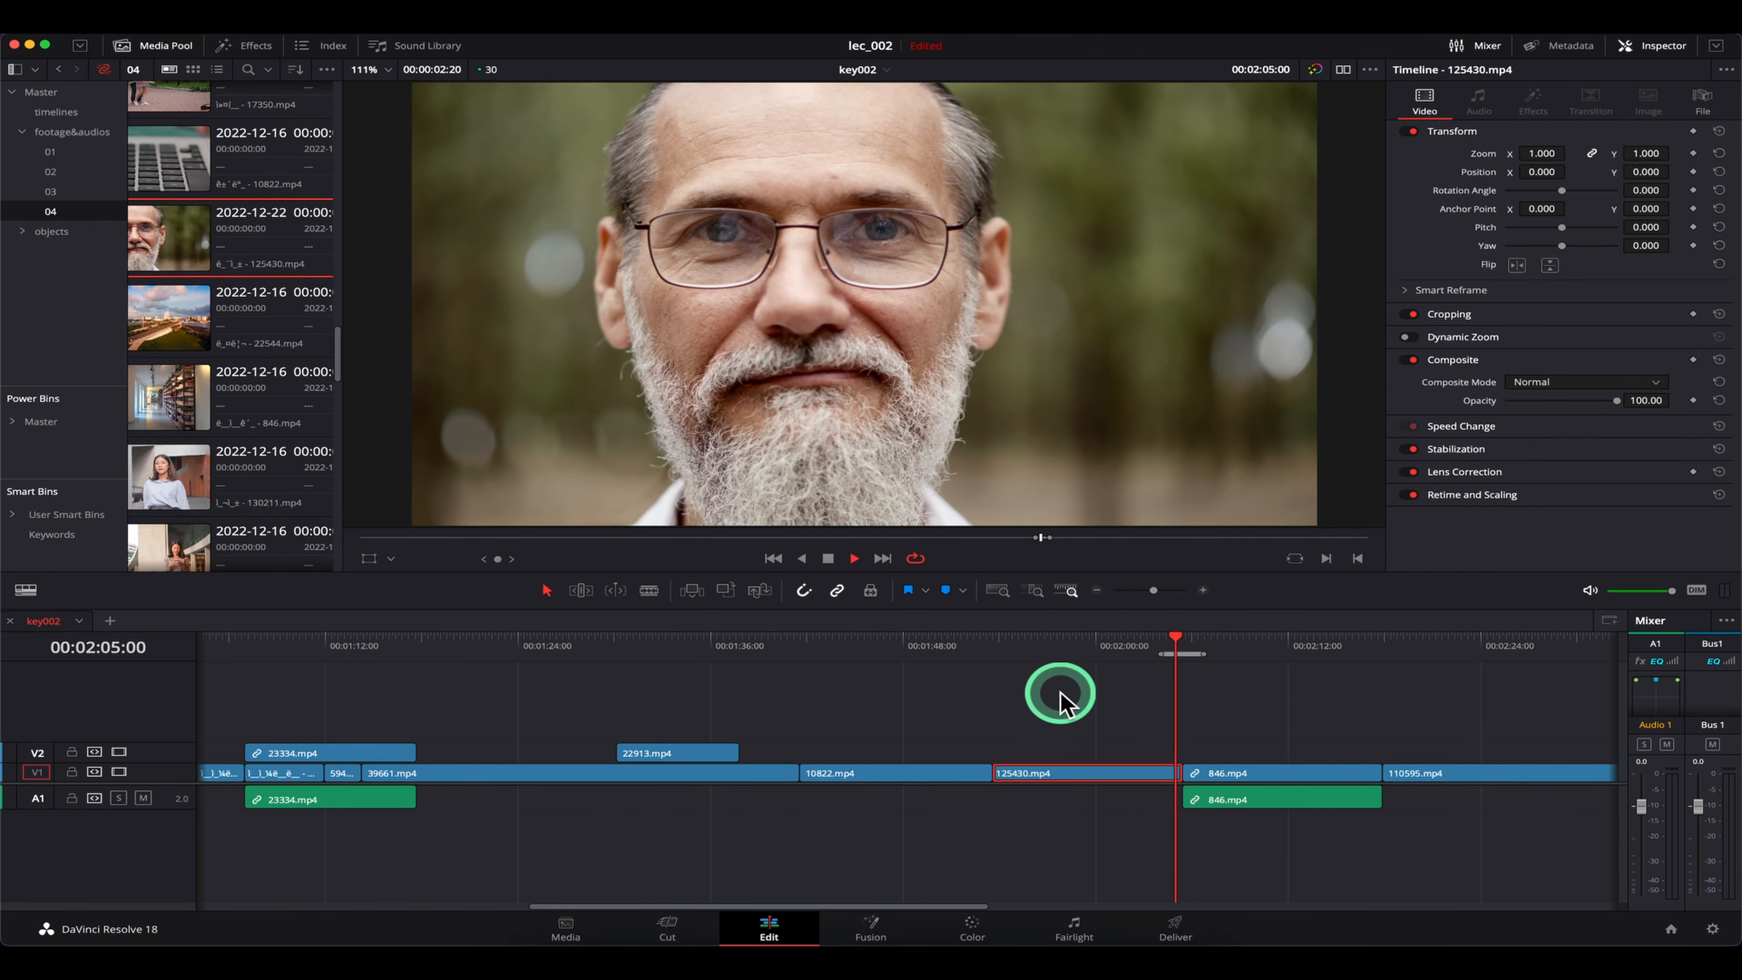
Move the playhead to V2 clip 22913.mp4 at 00:01:32:07, and play and stop the timeline from there
click(884, 649)
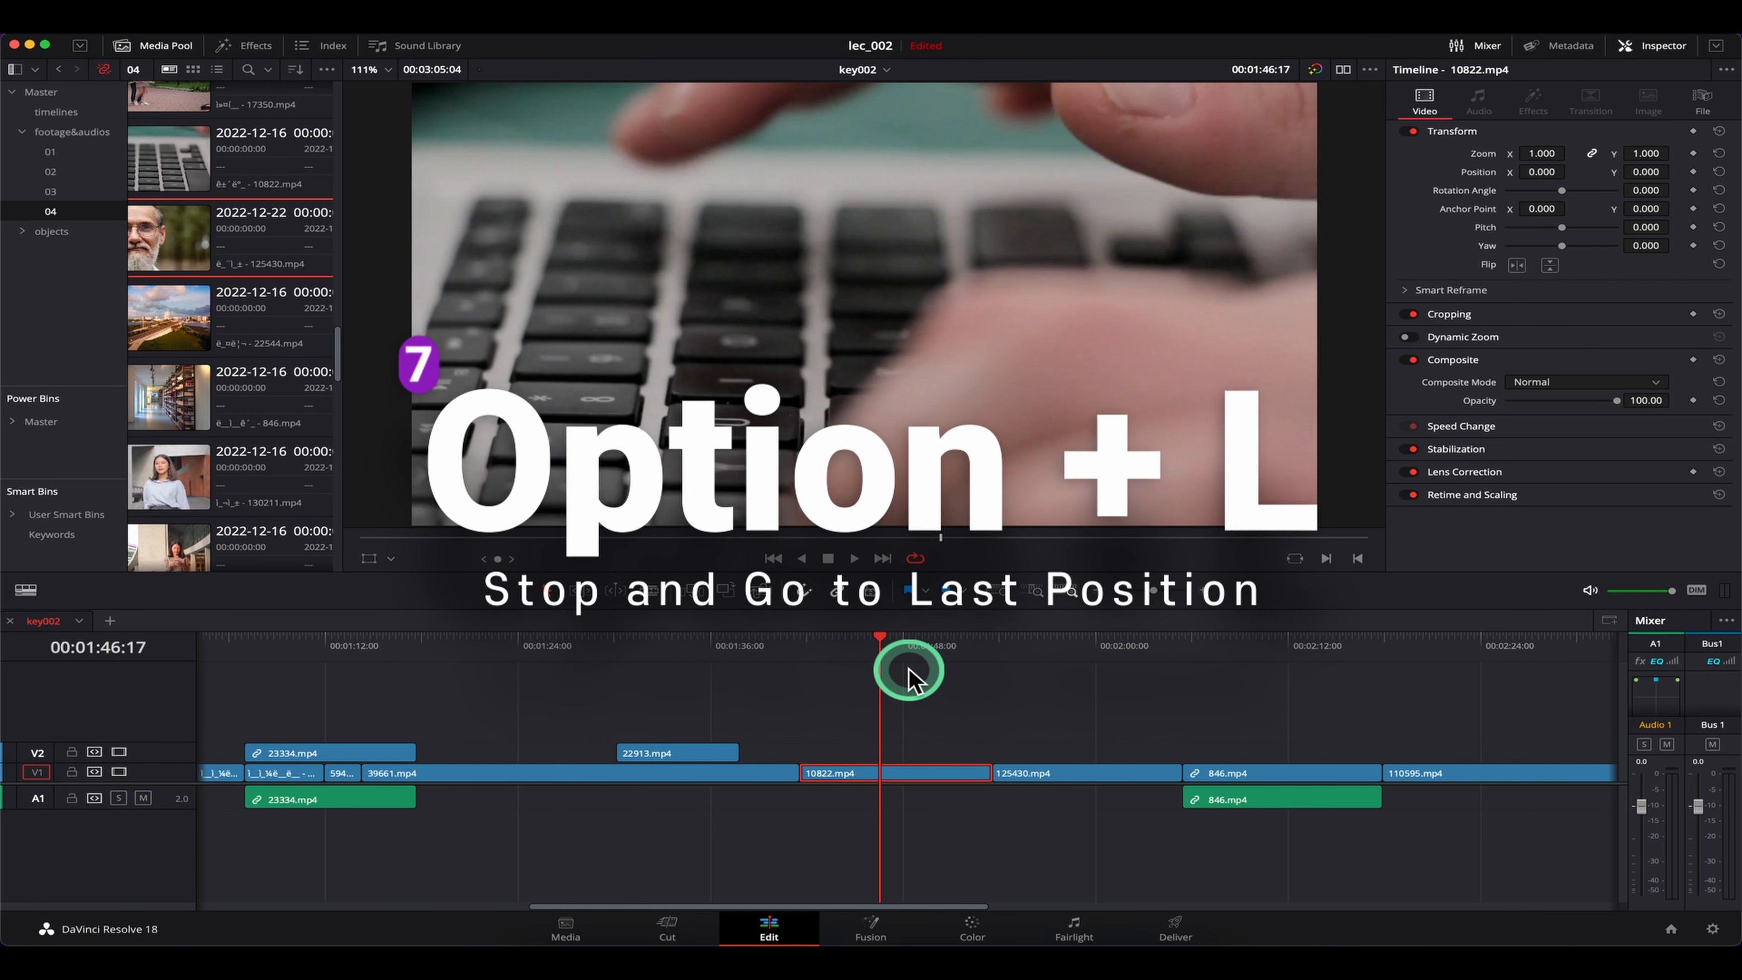
drag(882, 642, 832, 651)
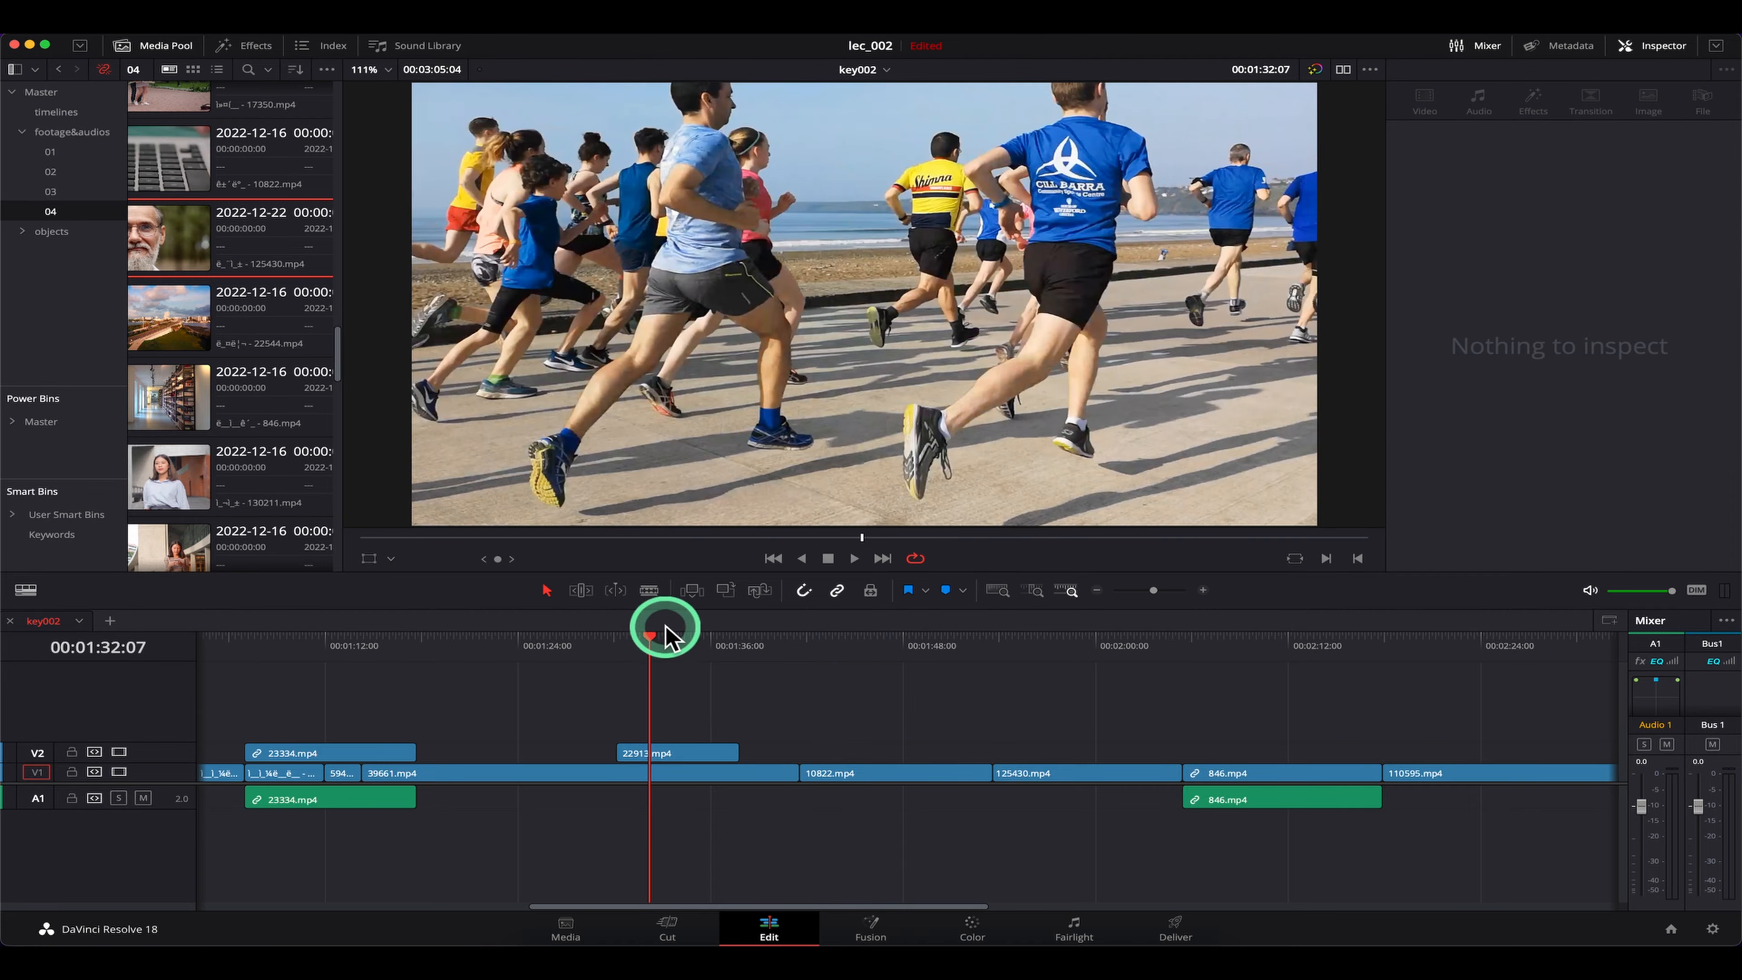
key(space)
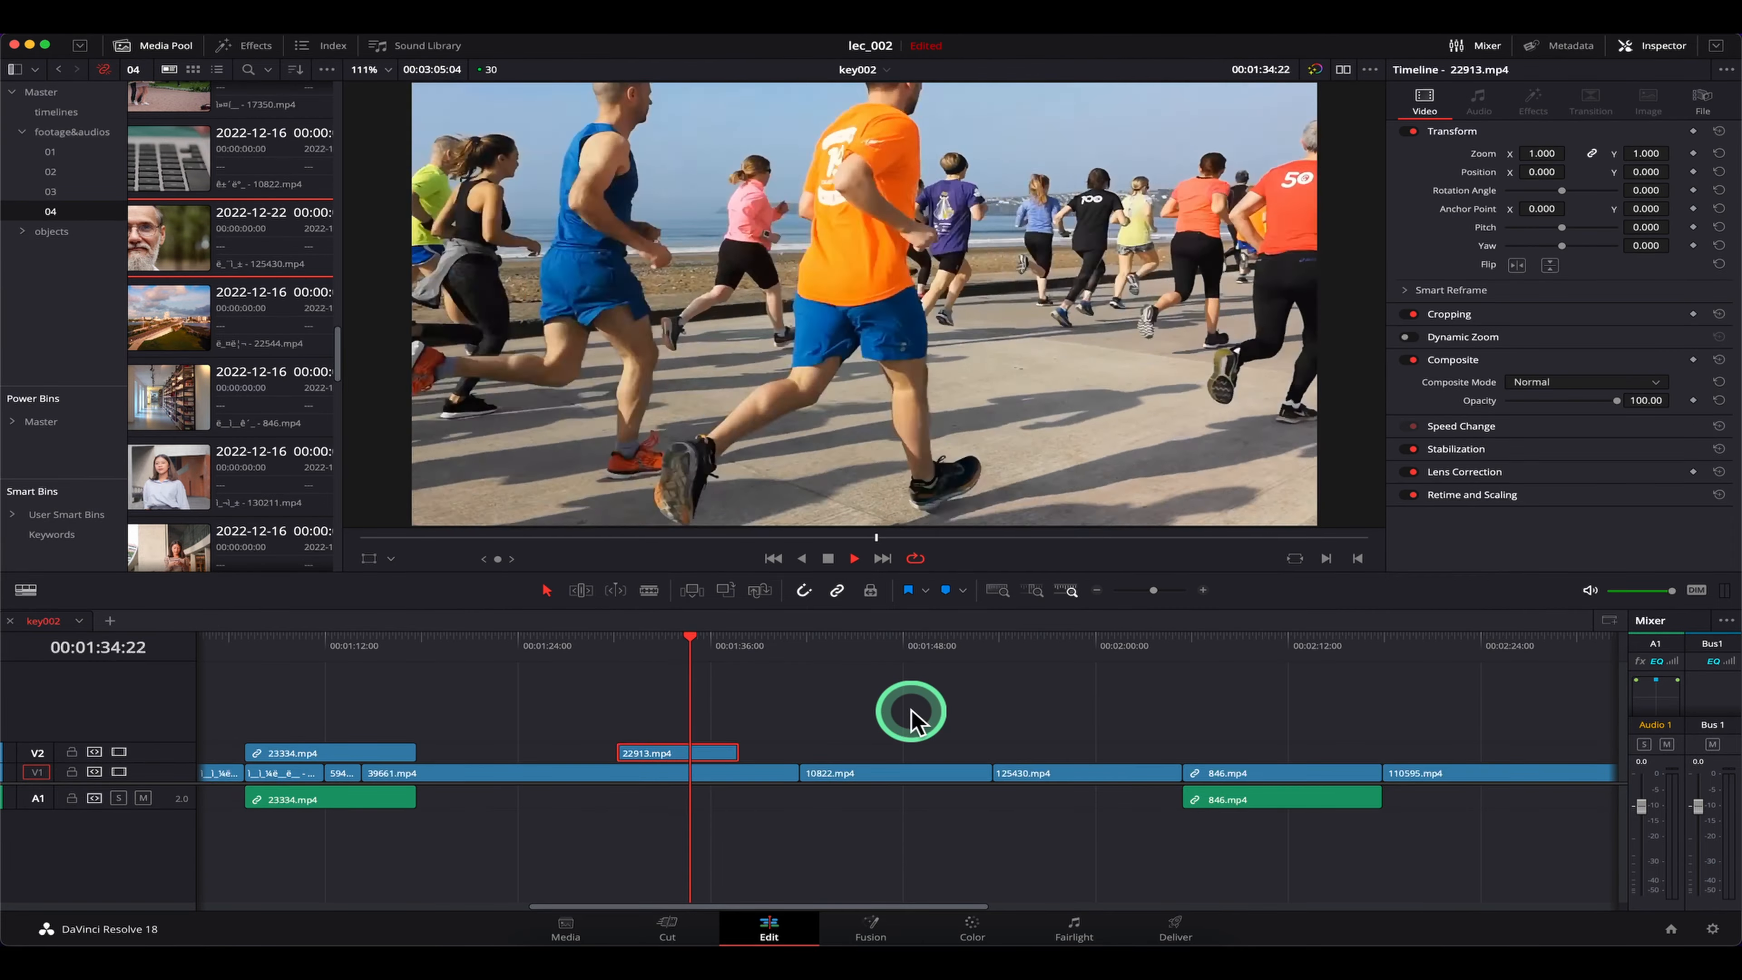
key(space)
Play clip 22913.mp4 repeatedly from 00:01:31:08, returning the playhead there with Stop and Go to Last Position
click(634, 639)
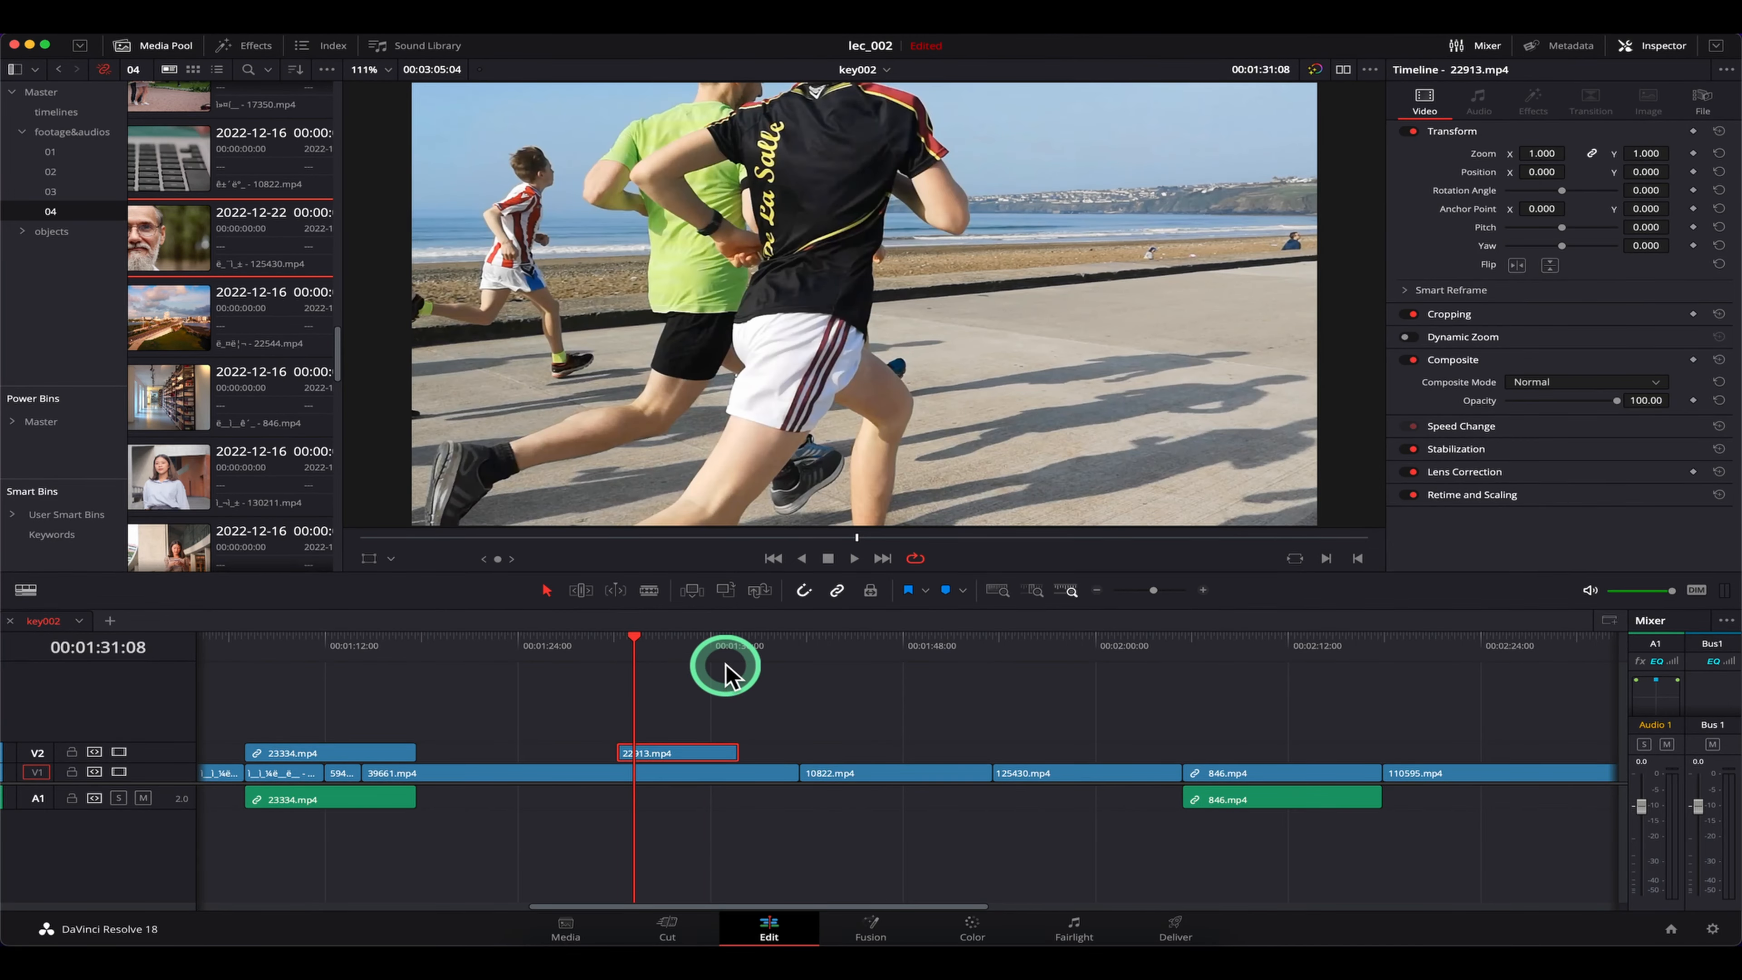
key(space)
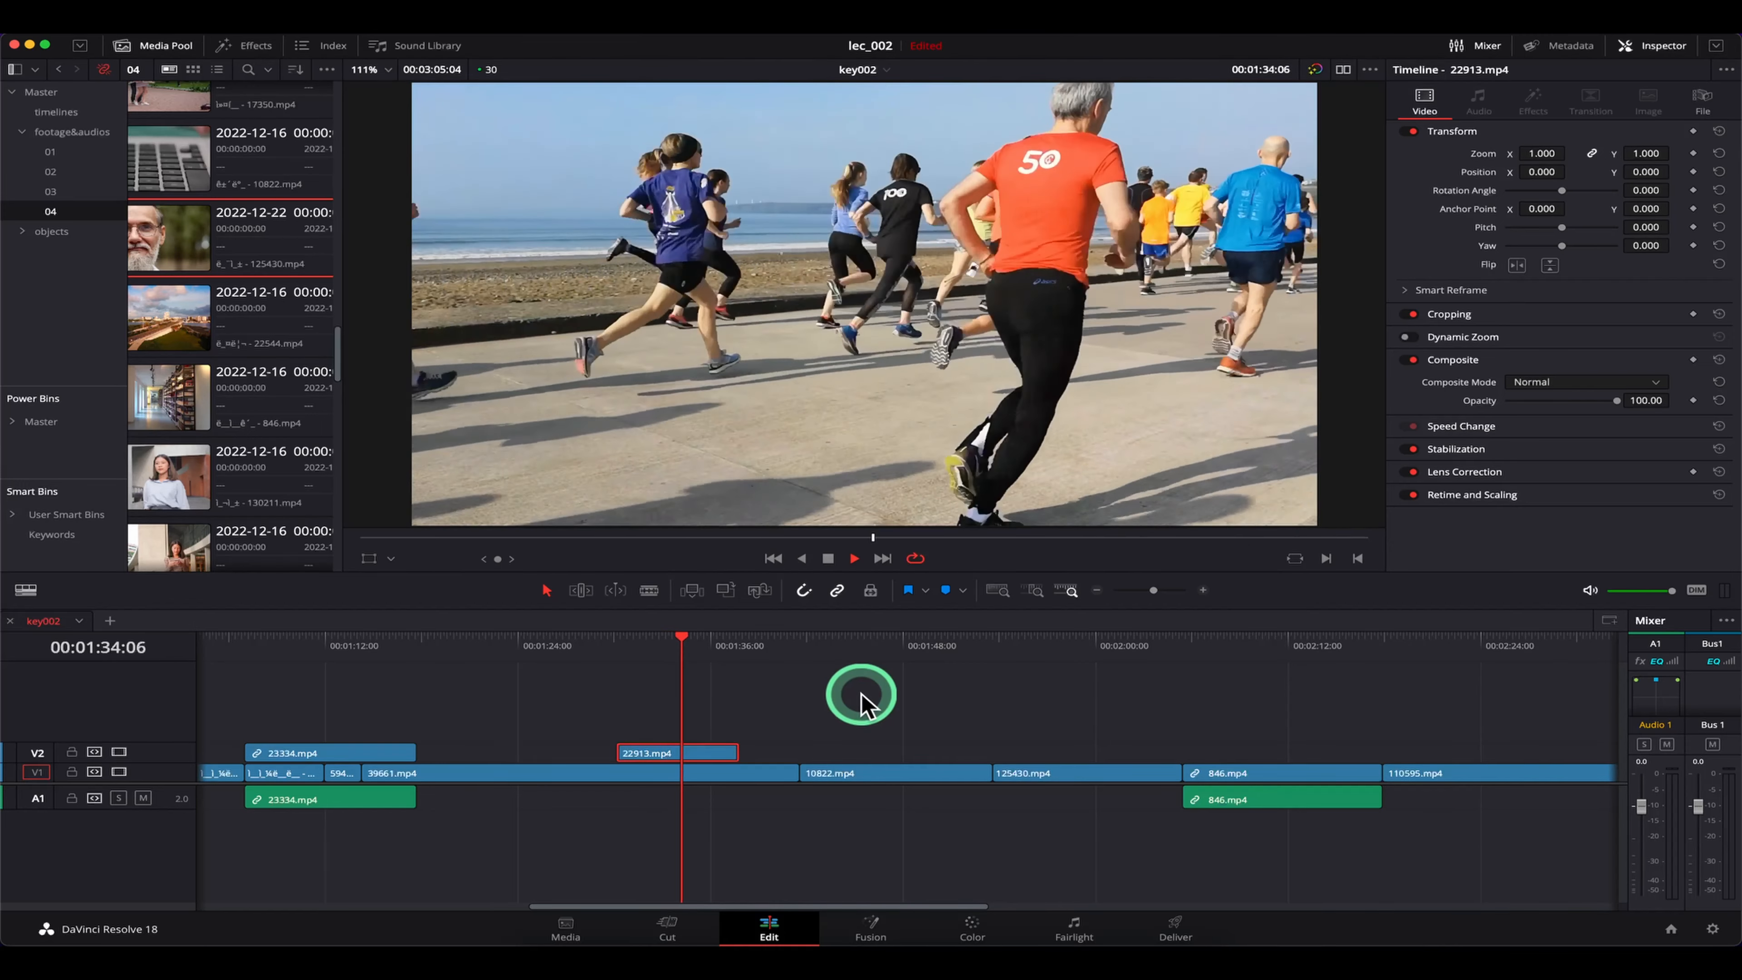
key(space)
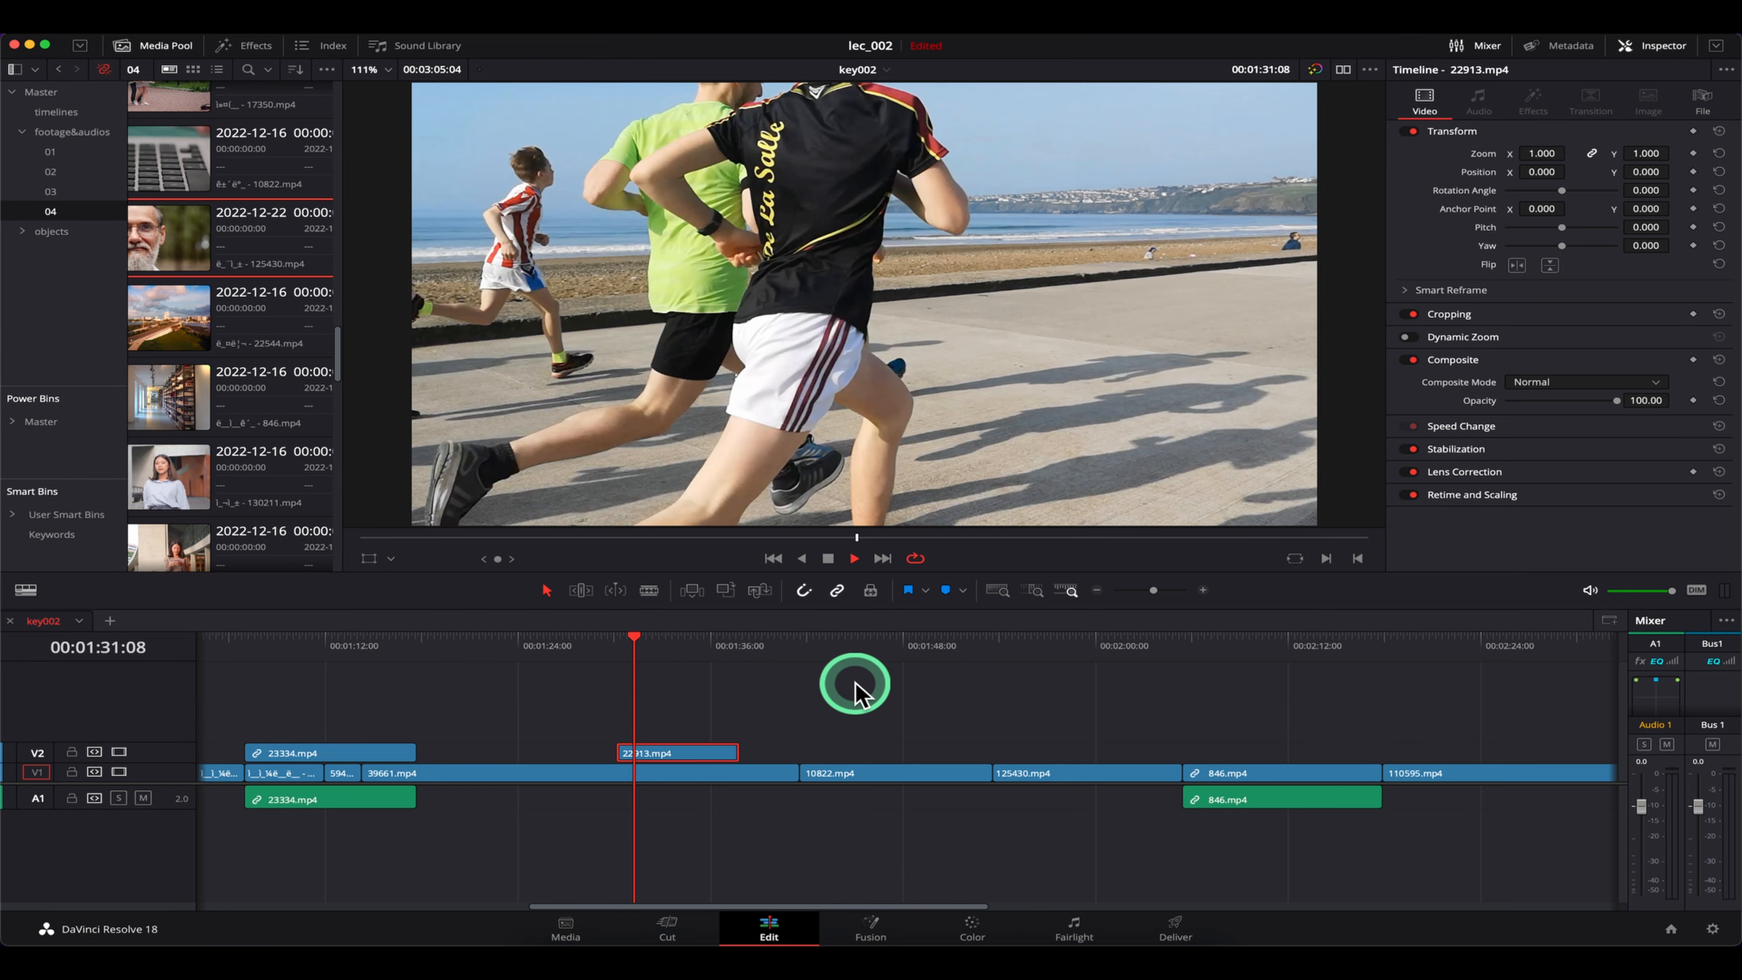
key(space)
key(space)
key(space)
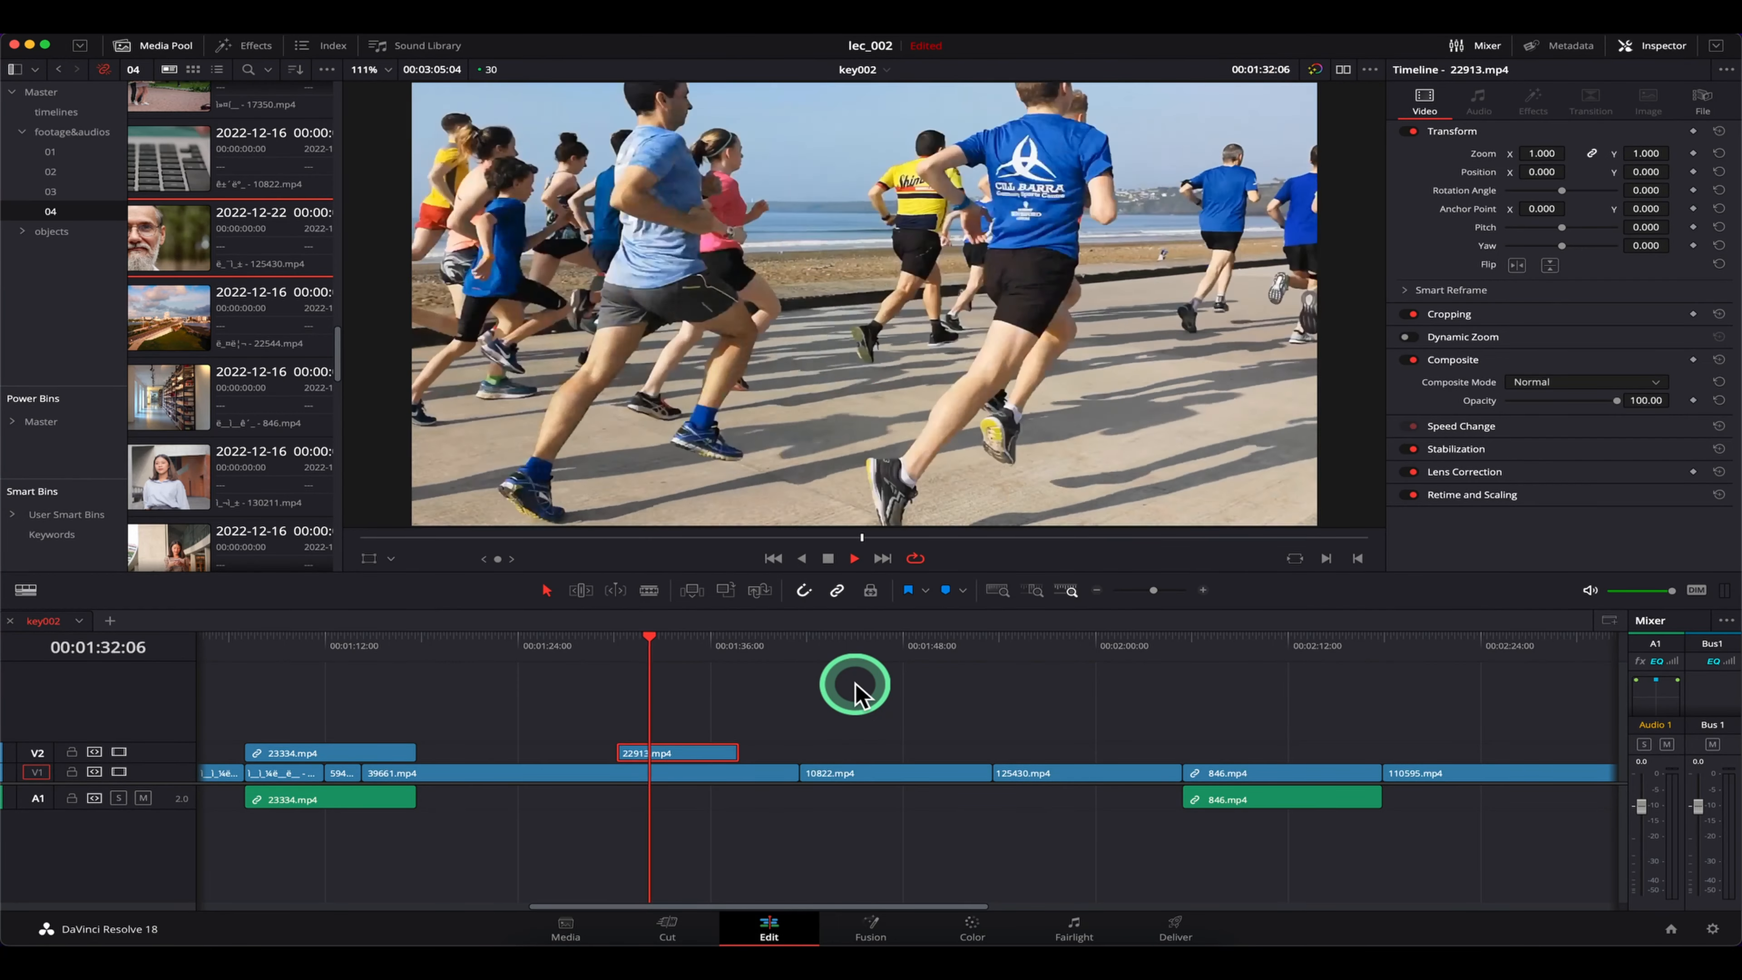
key(space)
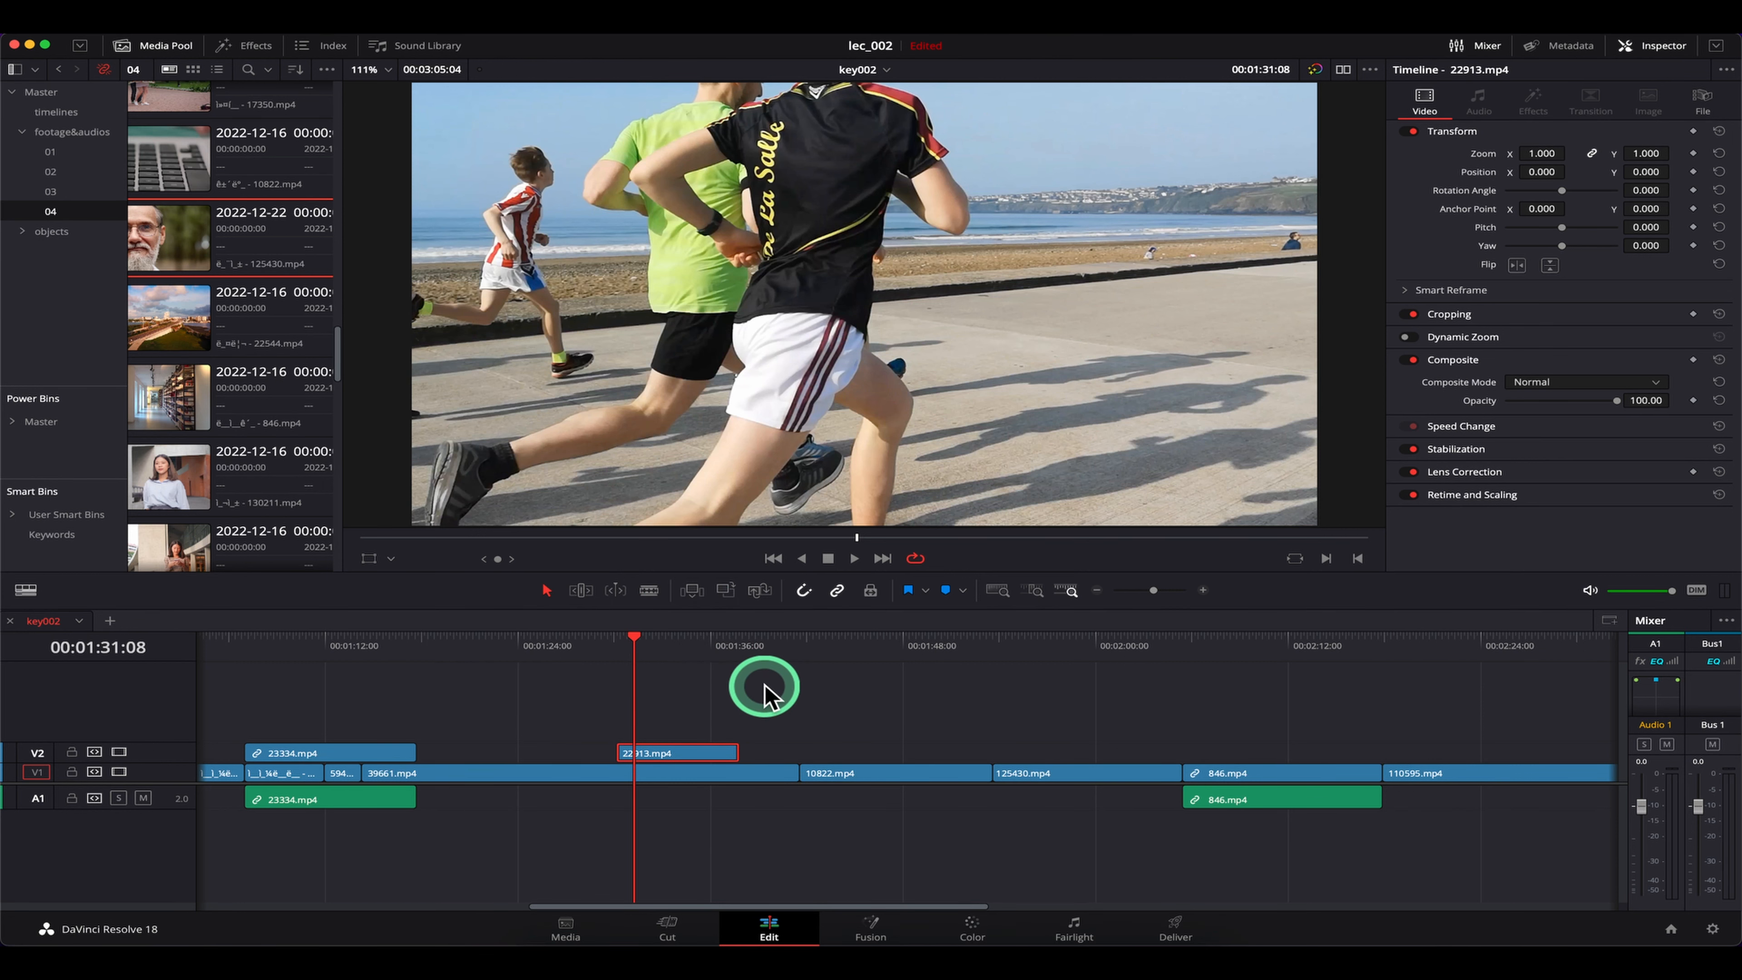
Look up the shortcut of the Stop and Go to Last Position command in Keyboard Customization and close the dialog
key(super+alt+k)
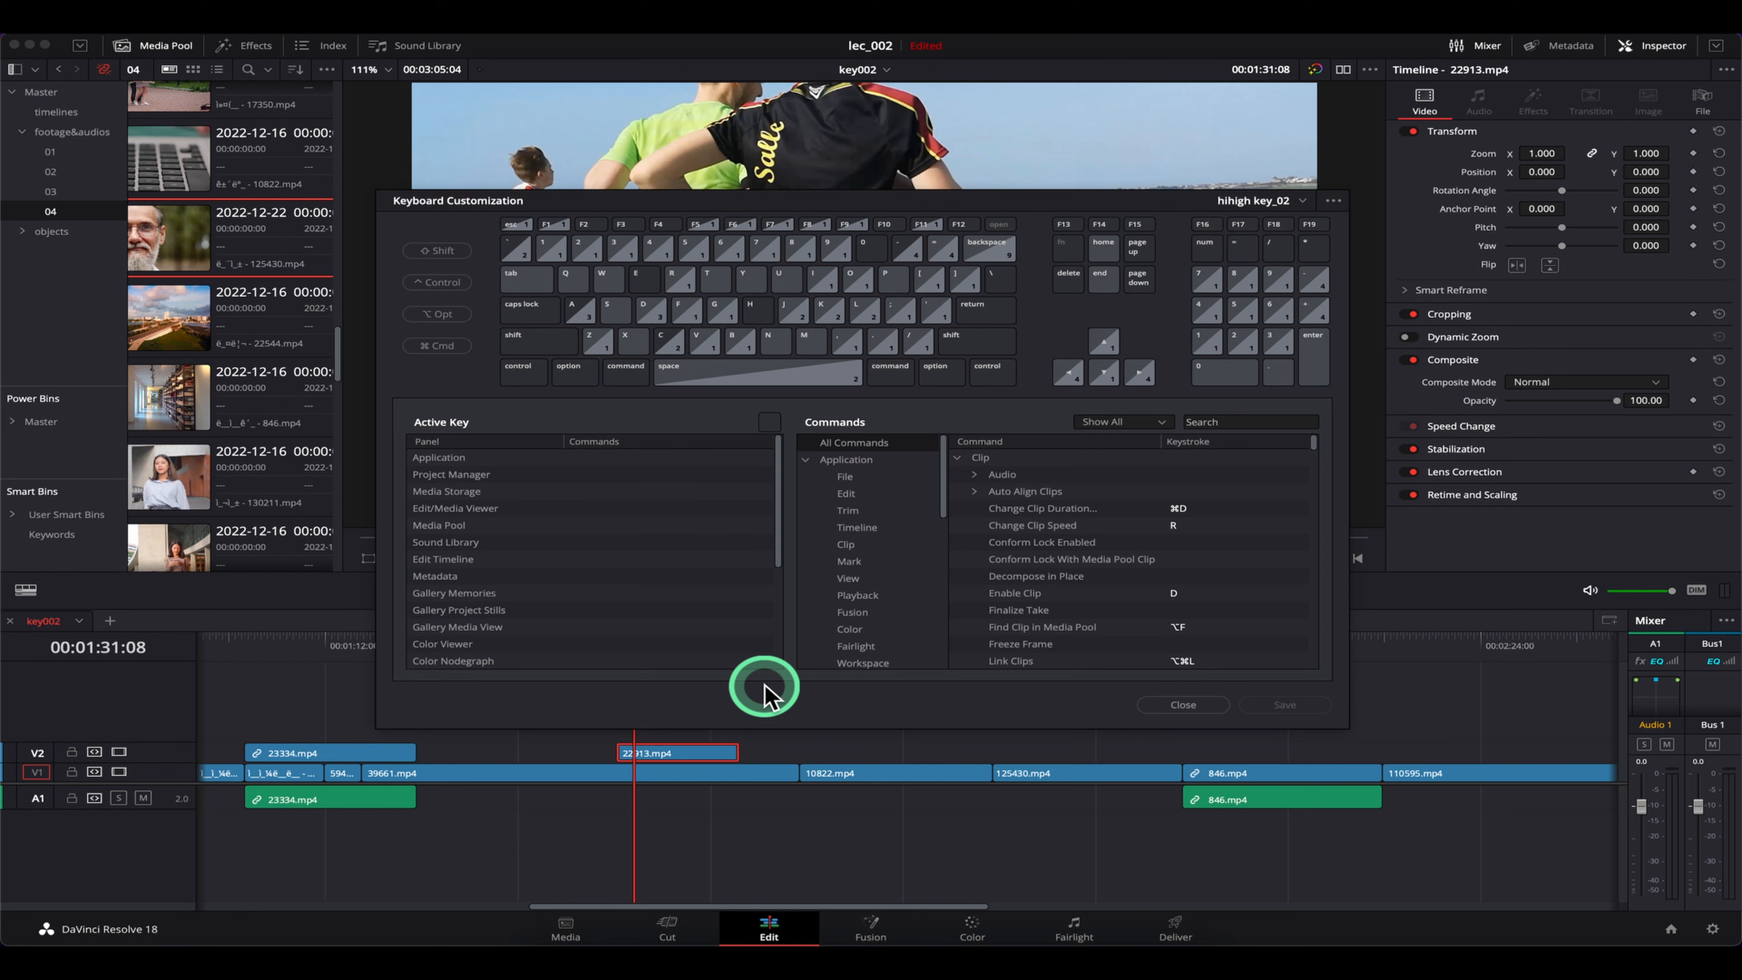
click(576, 376)
click(864, 310)
click(643, 457)
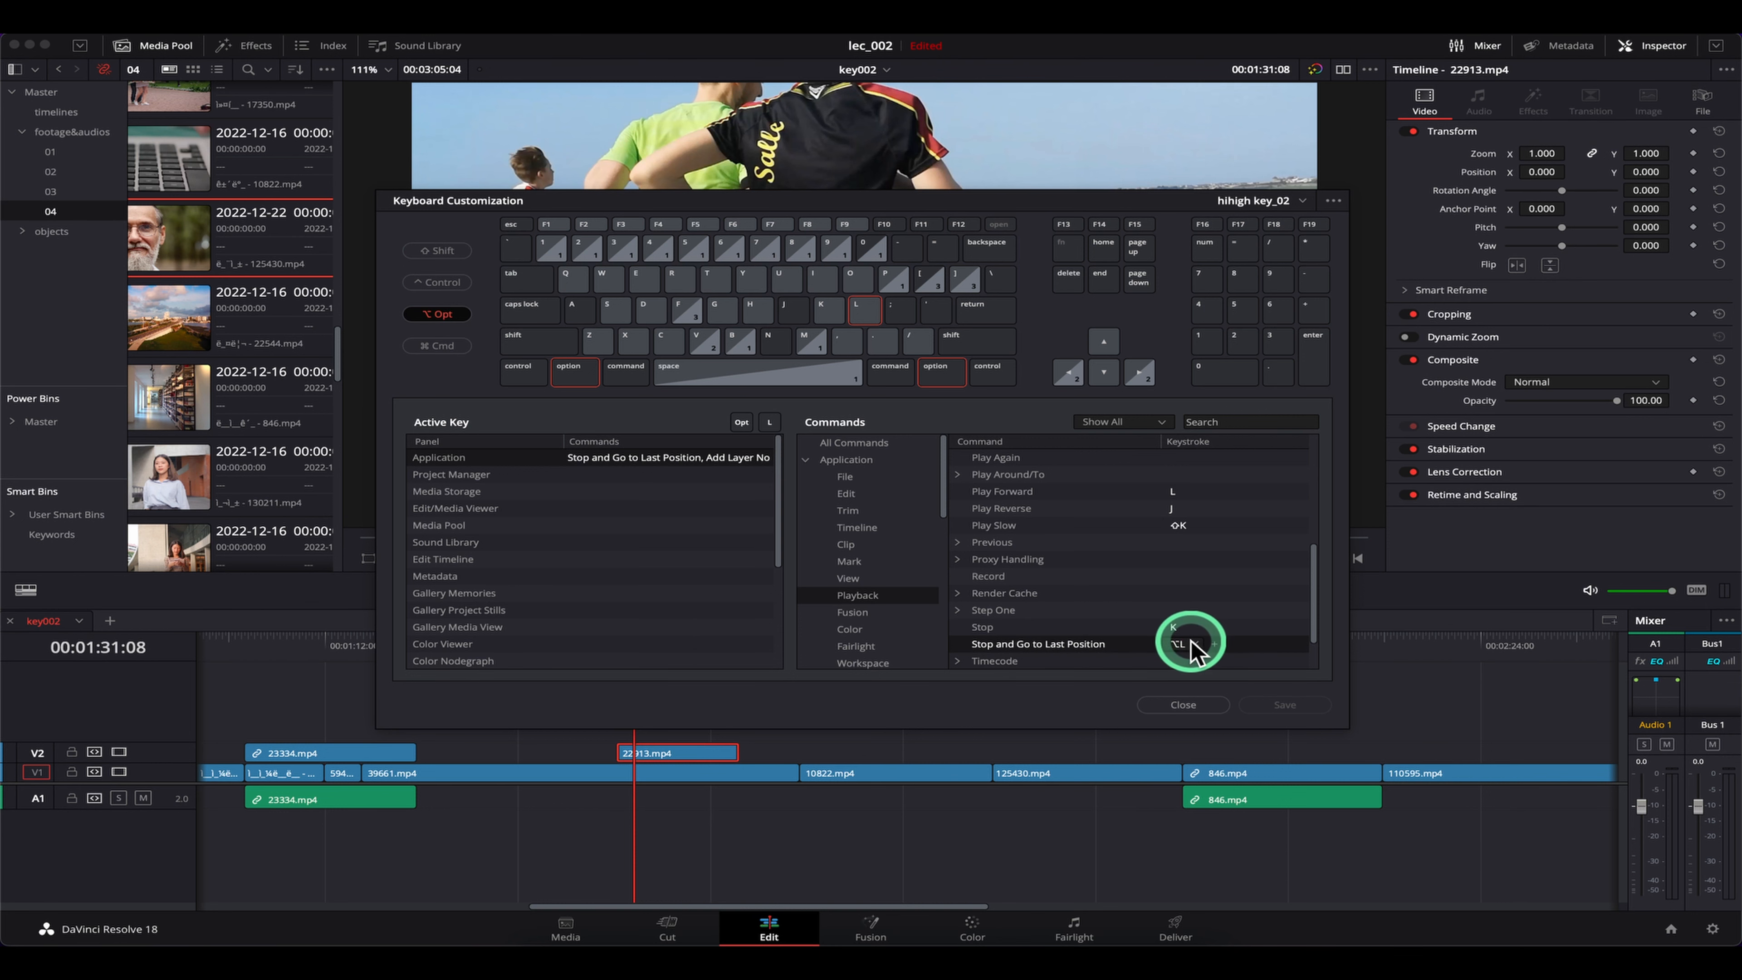
click(1192, 706)
Scrub the playhead back and forth along the timeline, ending on clip 17350.mp4 at 00:02:46:05
drag(674, 663, 1217, 650)
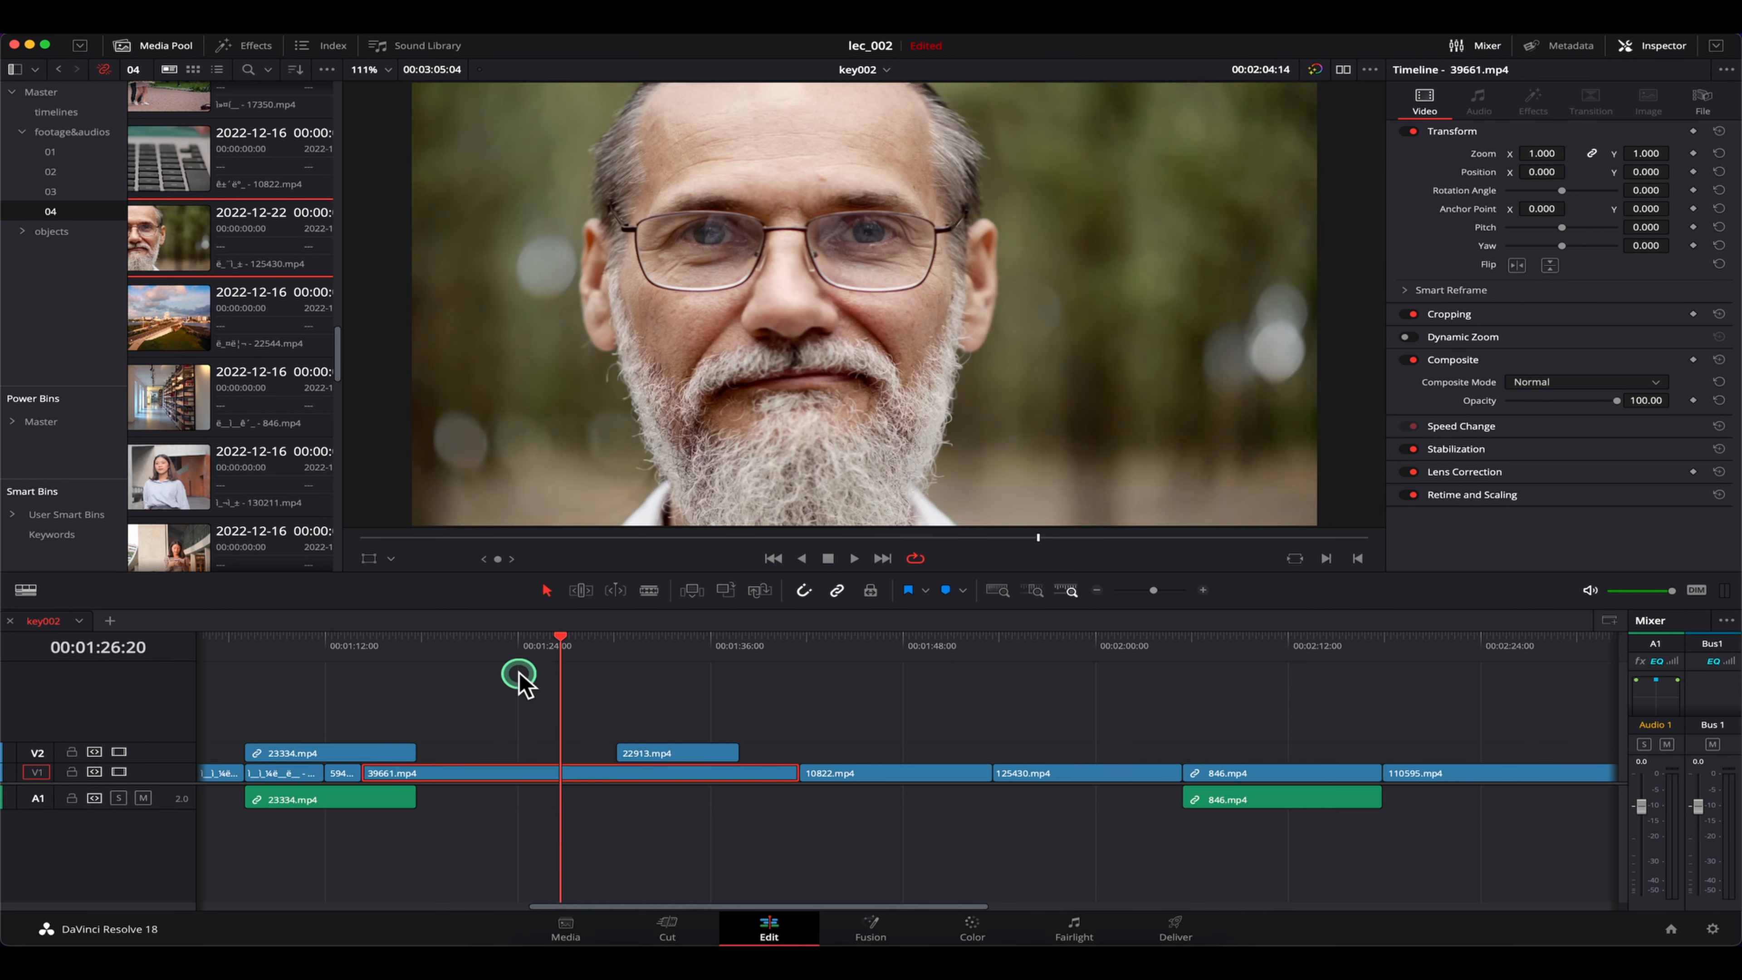
drag(518, 674, 1369, 650)
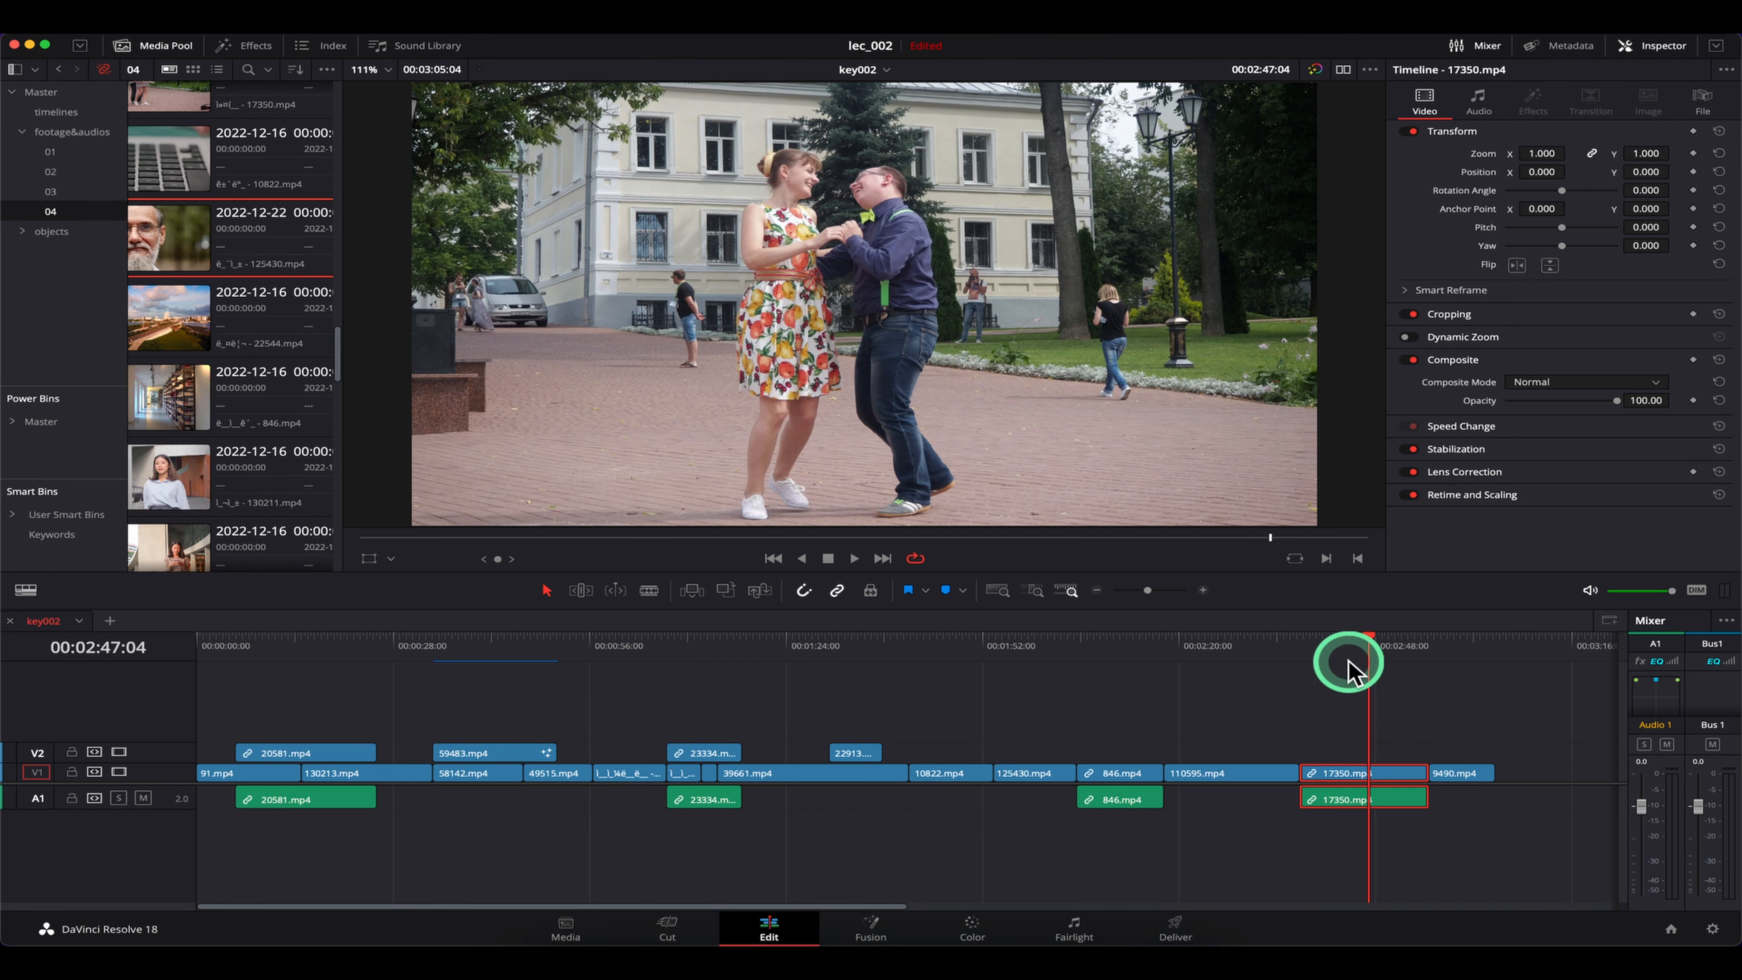
mouse_move(1349, 660)
mouse_down()
mouse_move(1393, 661)
mouse_move(1361, 651)
mouse_up()
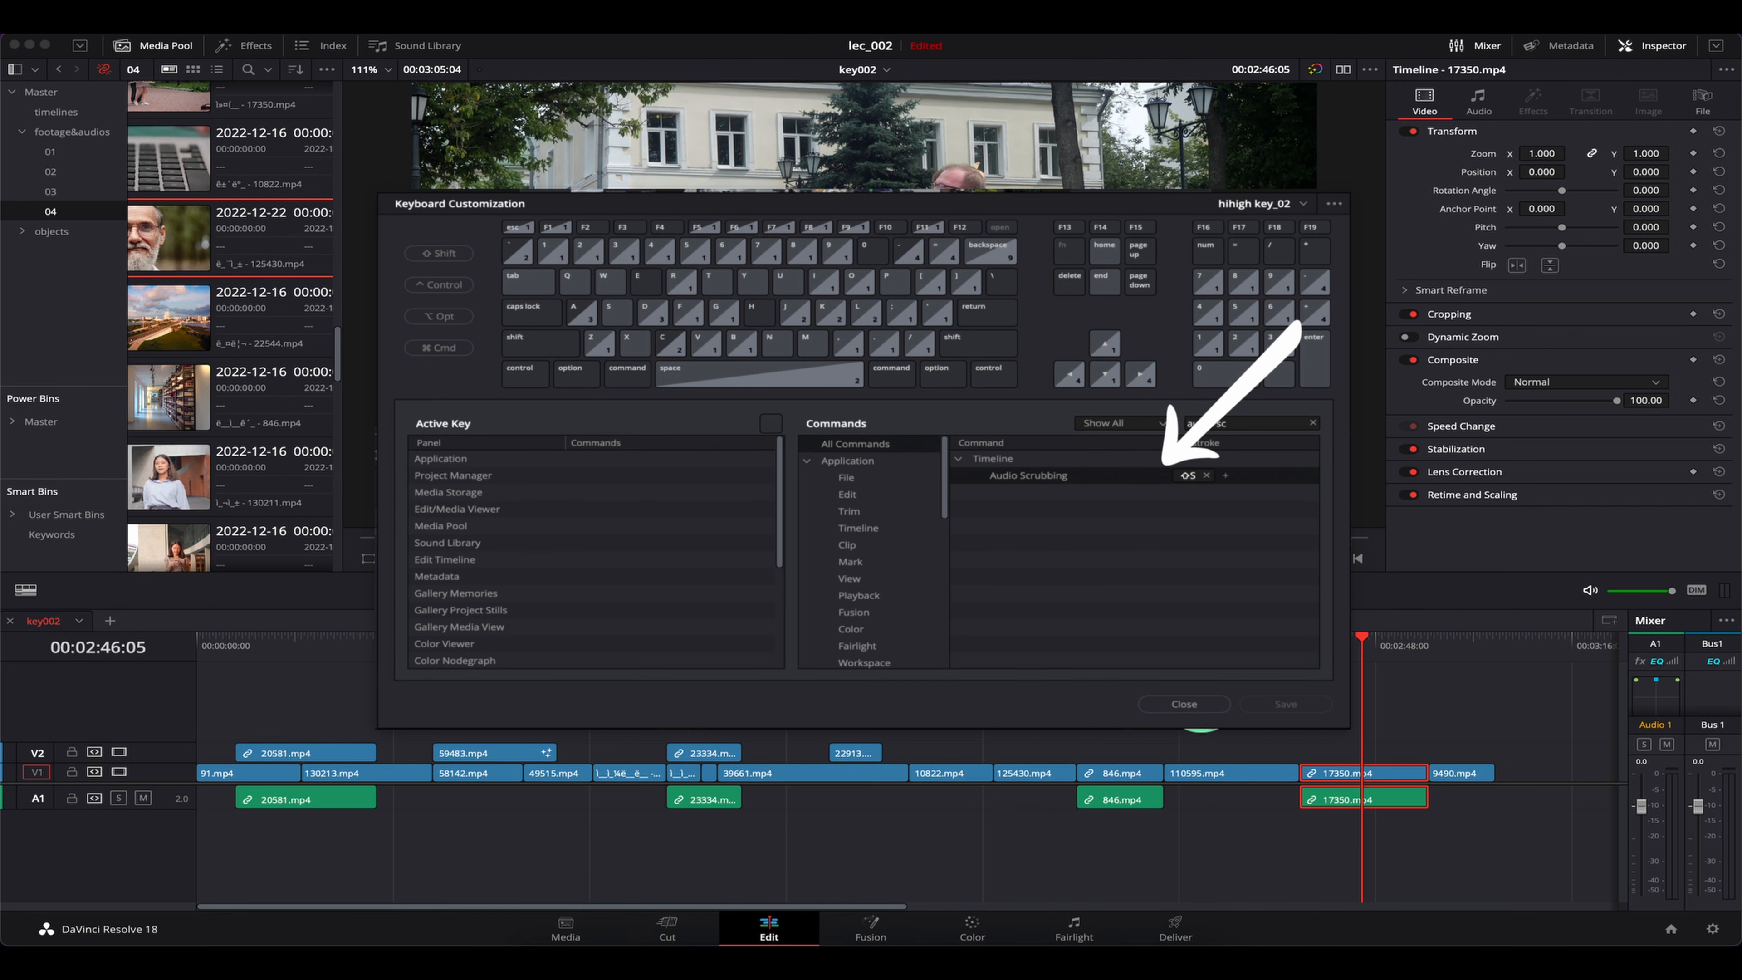
Close the Audio Scrubbing shortcut lookup, clear the clip selection, and scrub the playhead back to clip 10822.mp4 at 00:01:45:09
click(1200, 704)
click(1351, 663)
drag(1378, 664, 1166, 663)
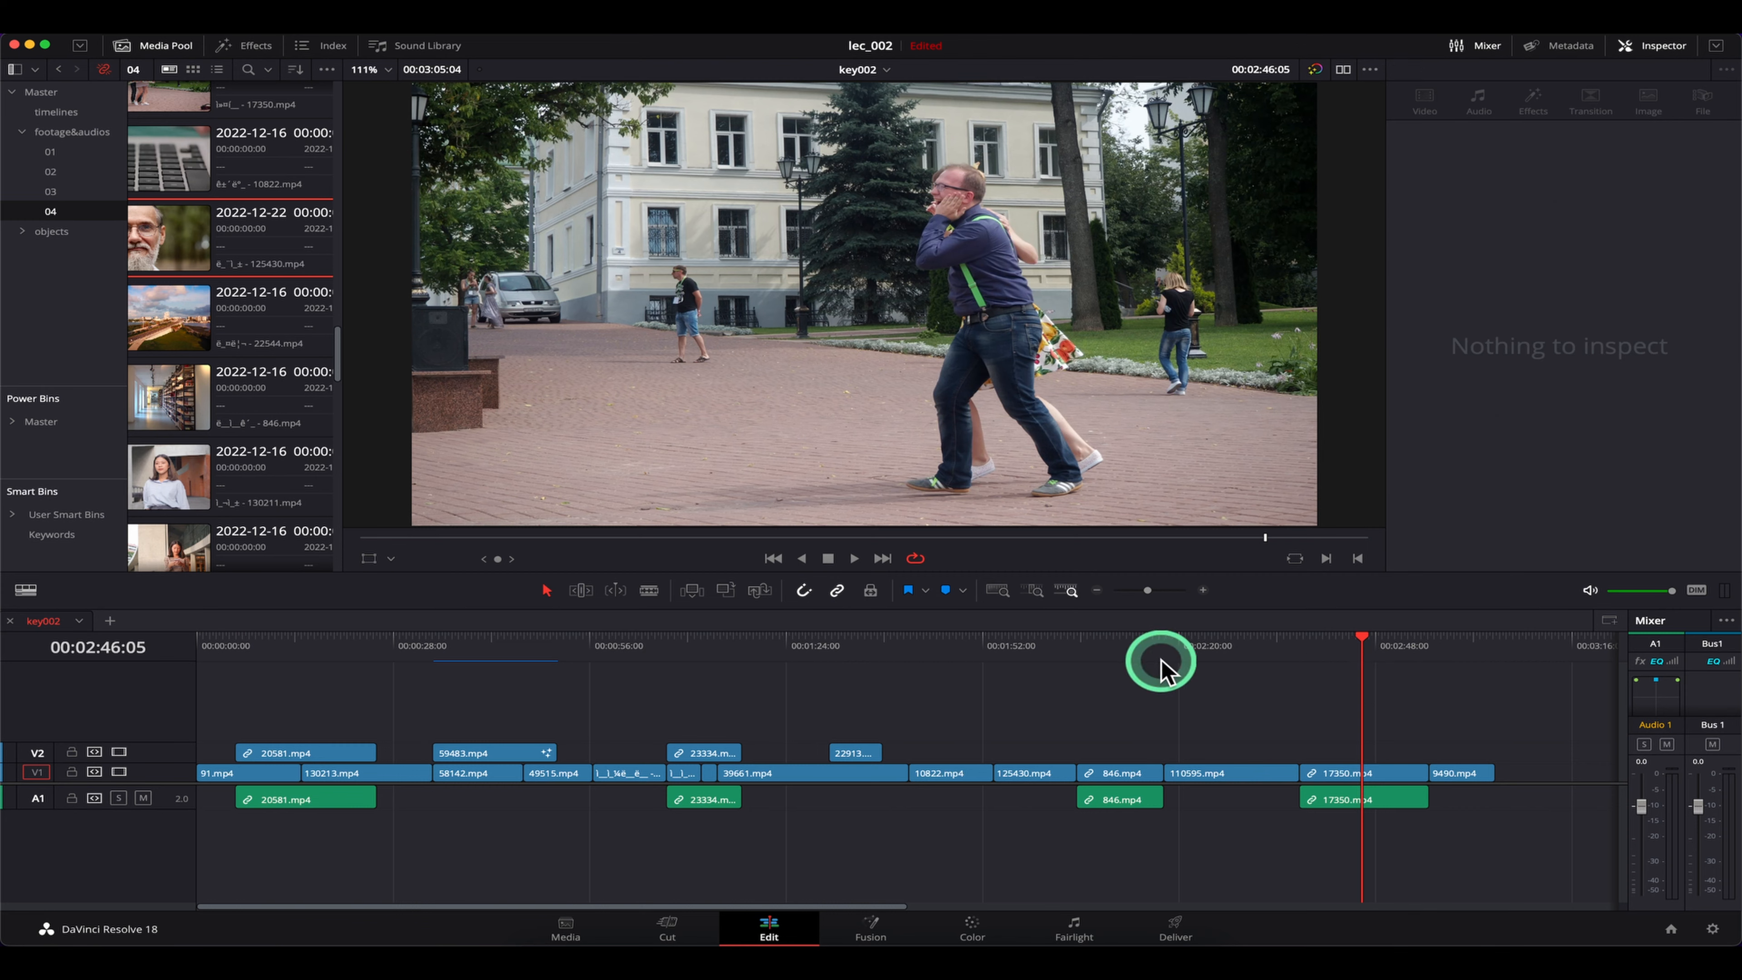
drag(1307, 650, 950, 682)
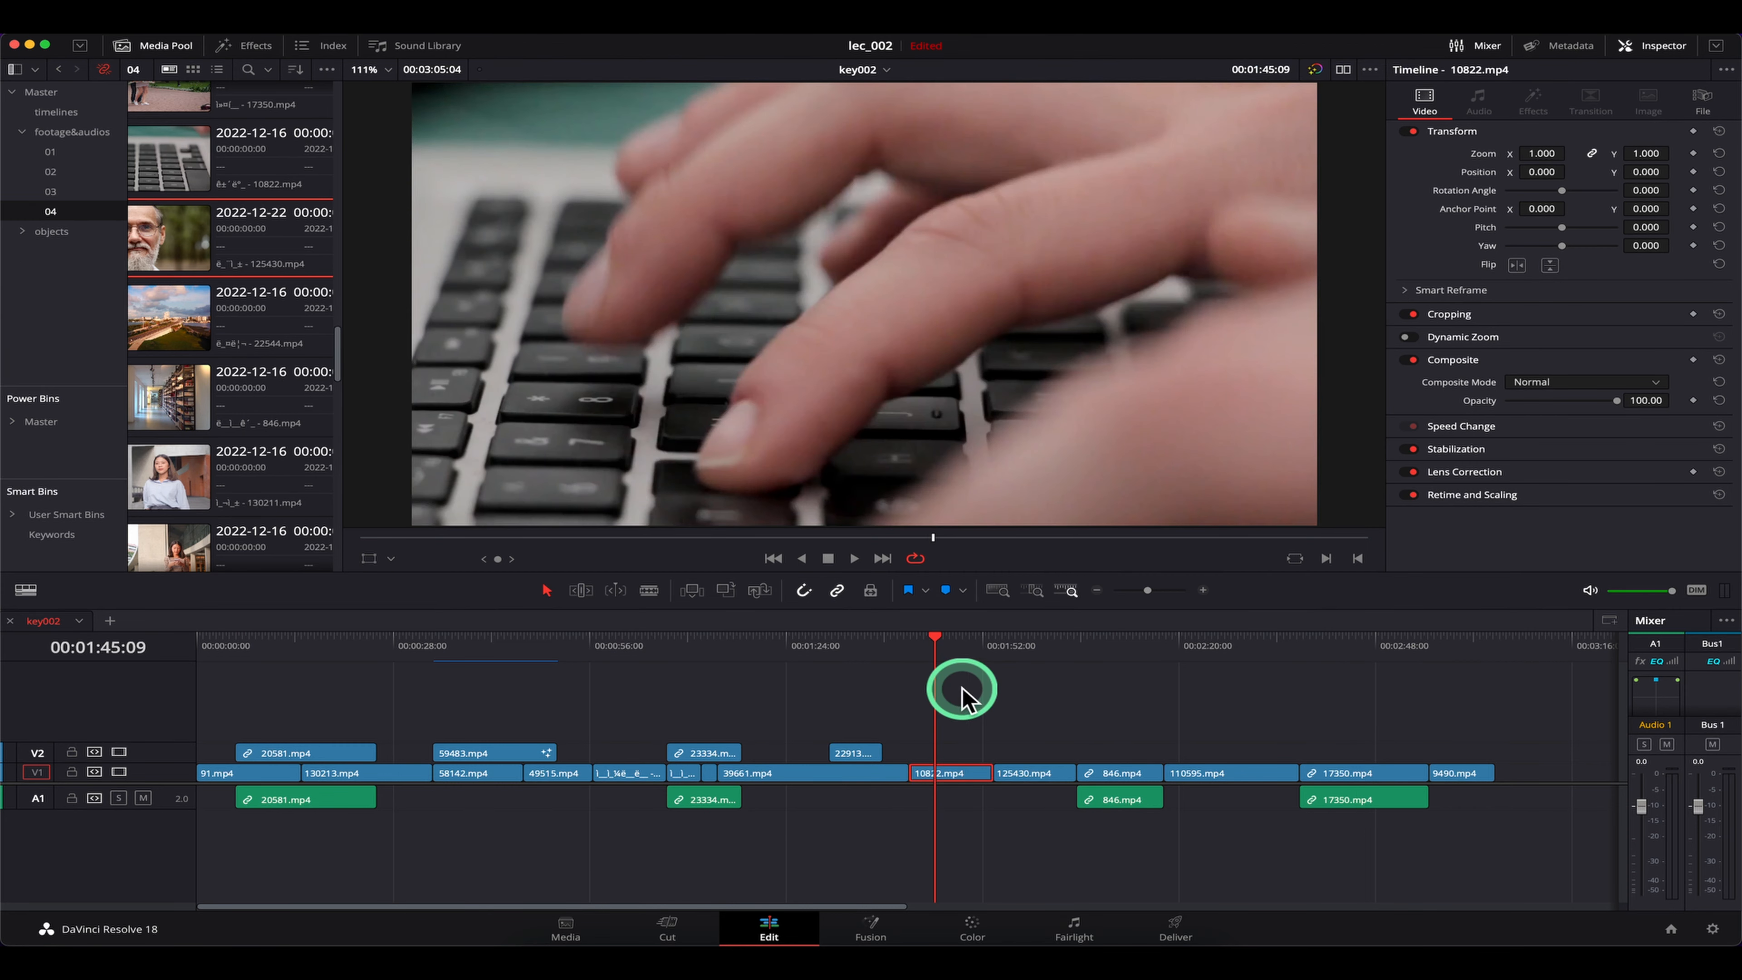